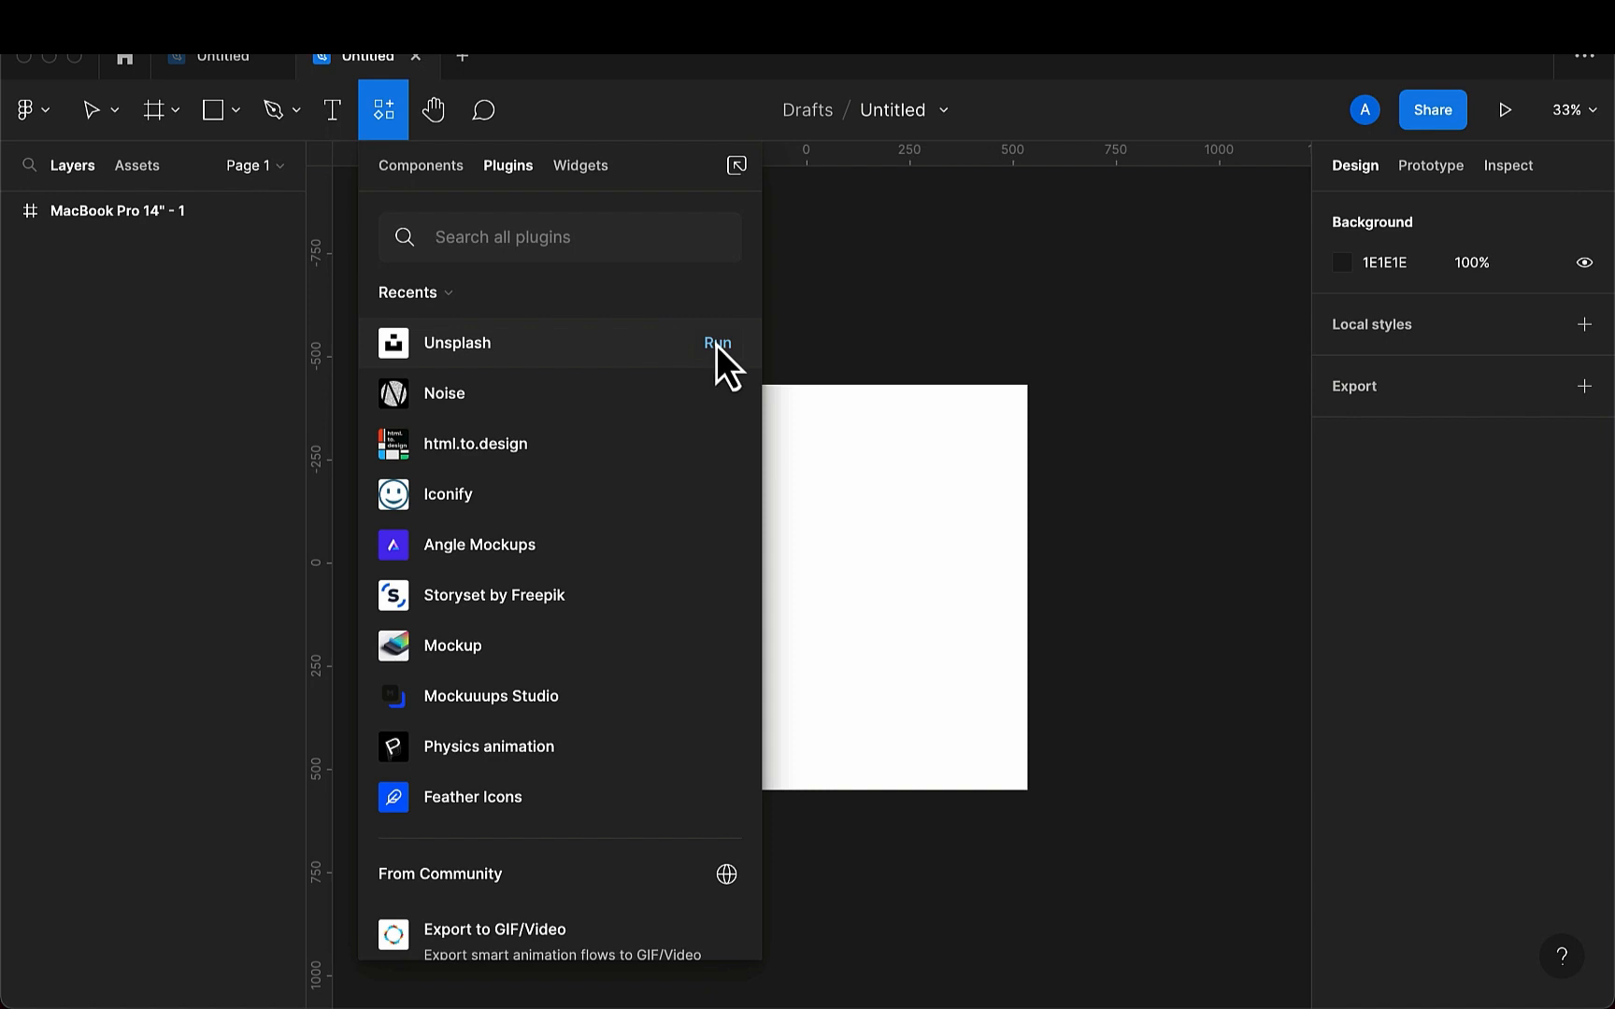
- Run the Unsplash plugin on the MacBook Pro 14" - 1 frame and search it for "gradient"
click(863, 437)
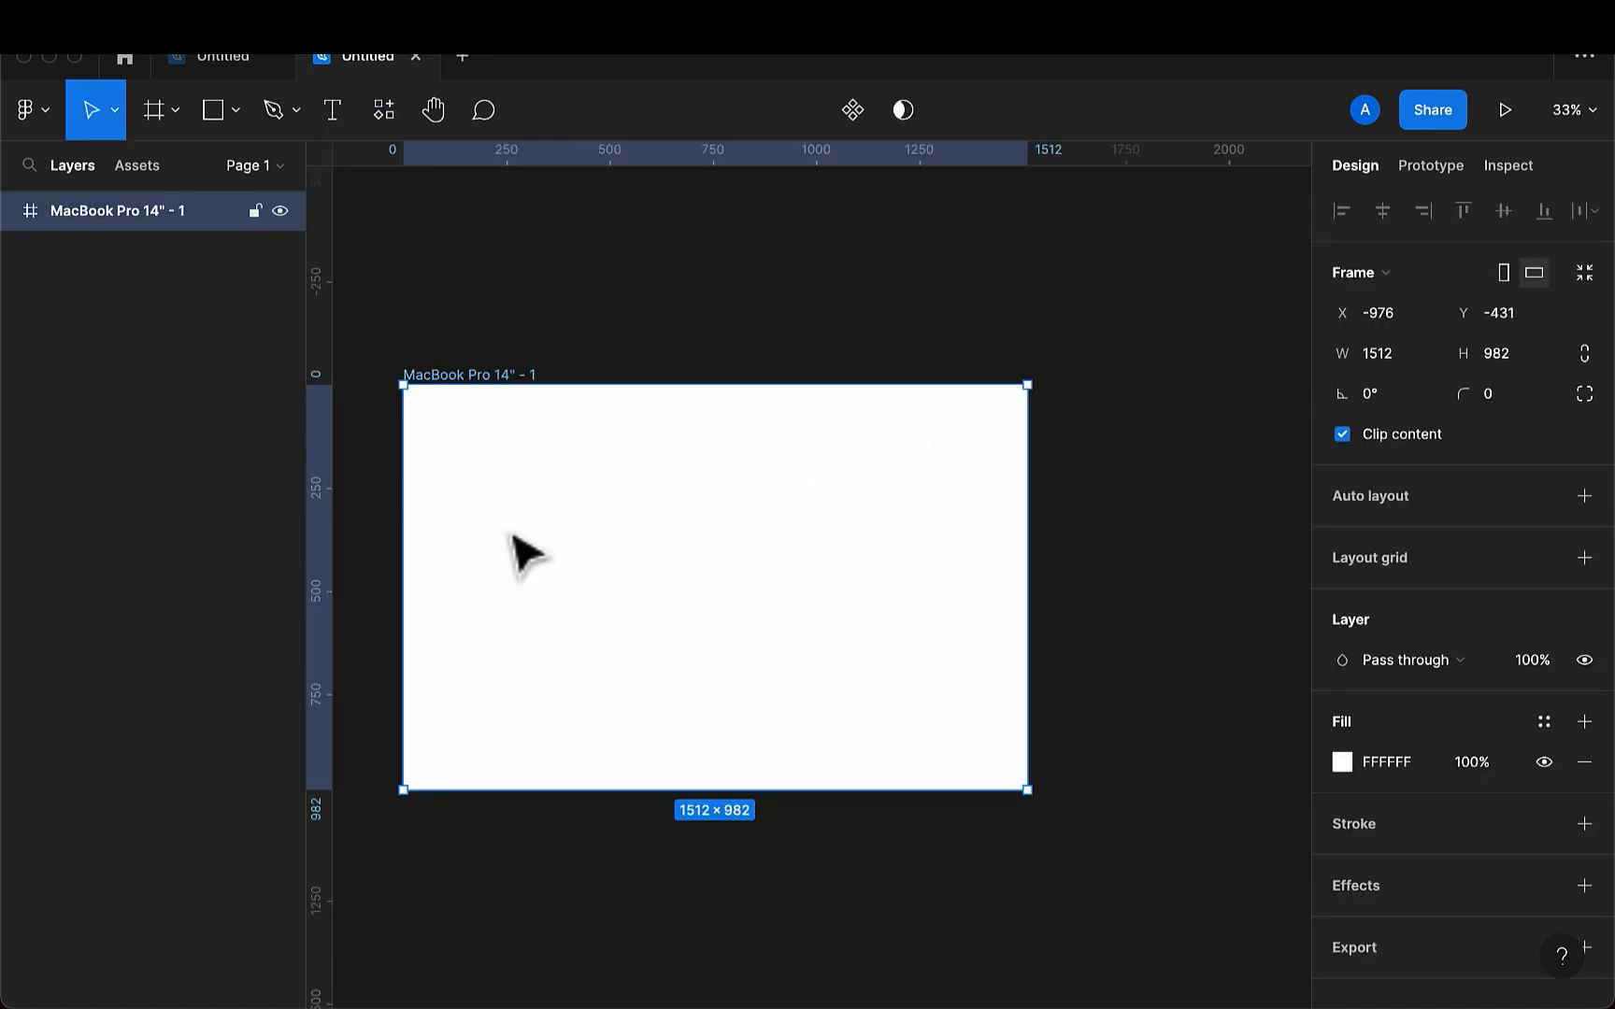
click(383, 110)
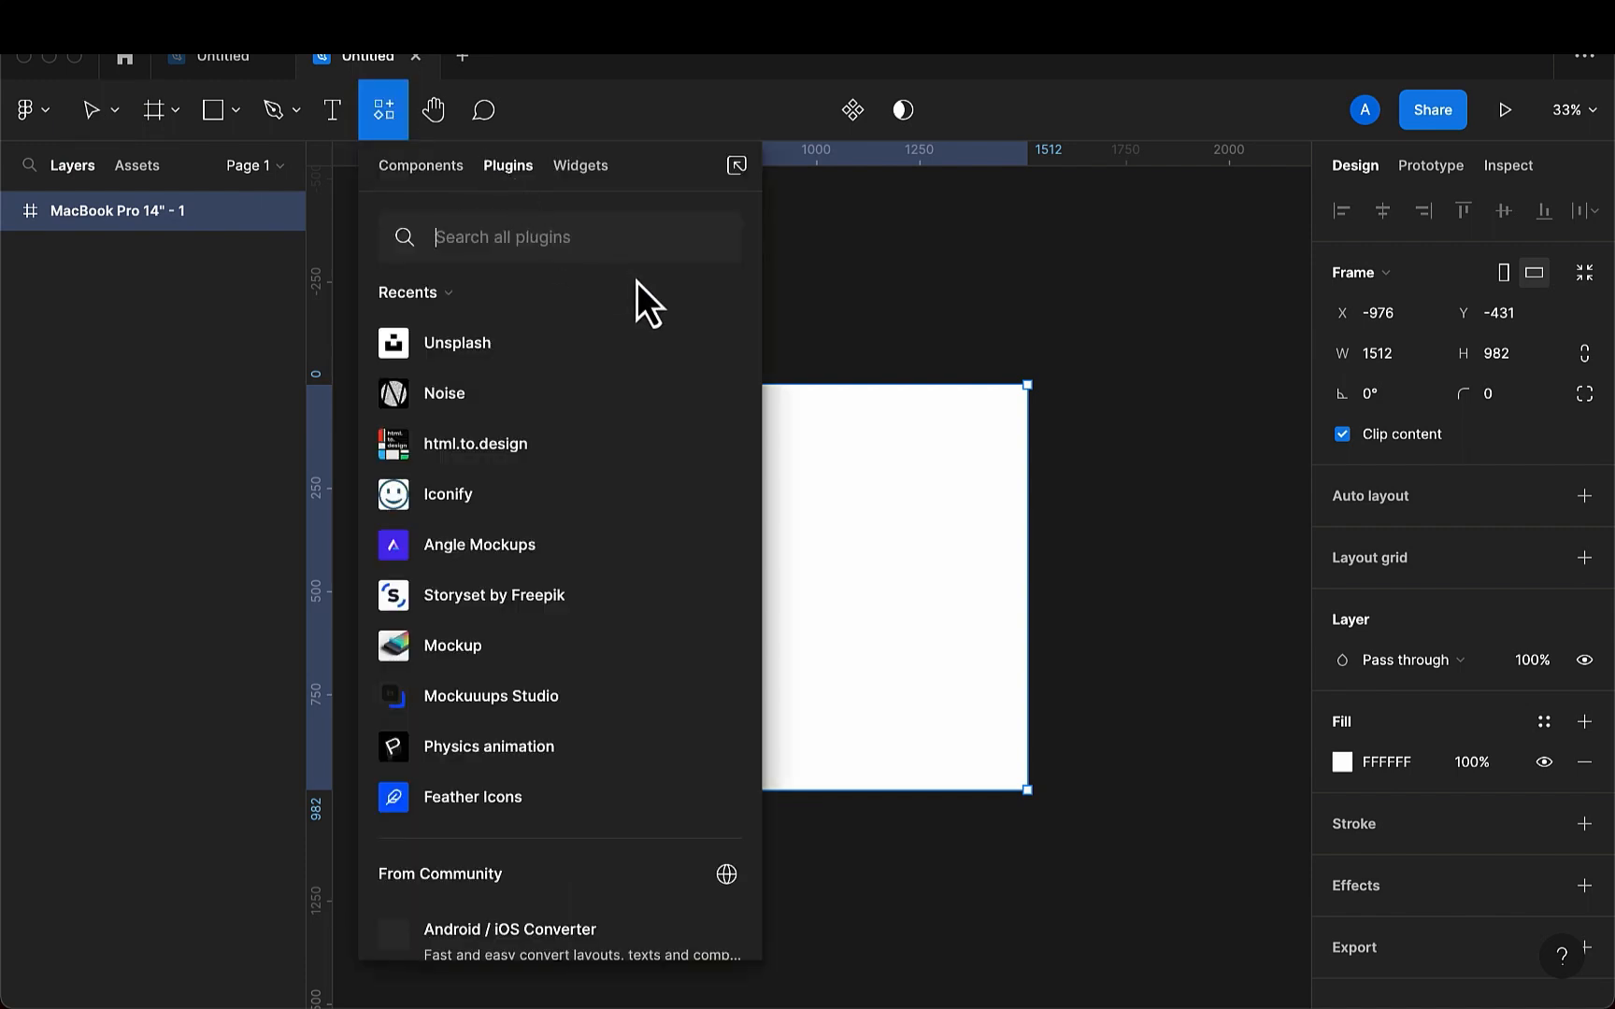
click(722, 349)
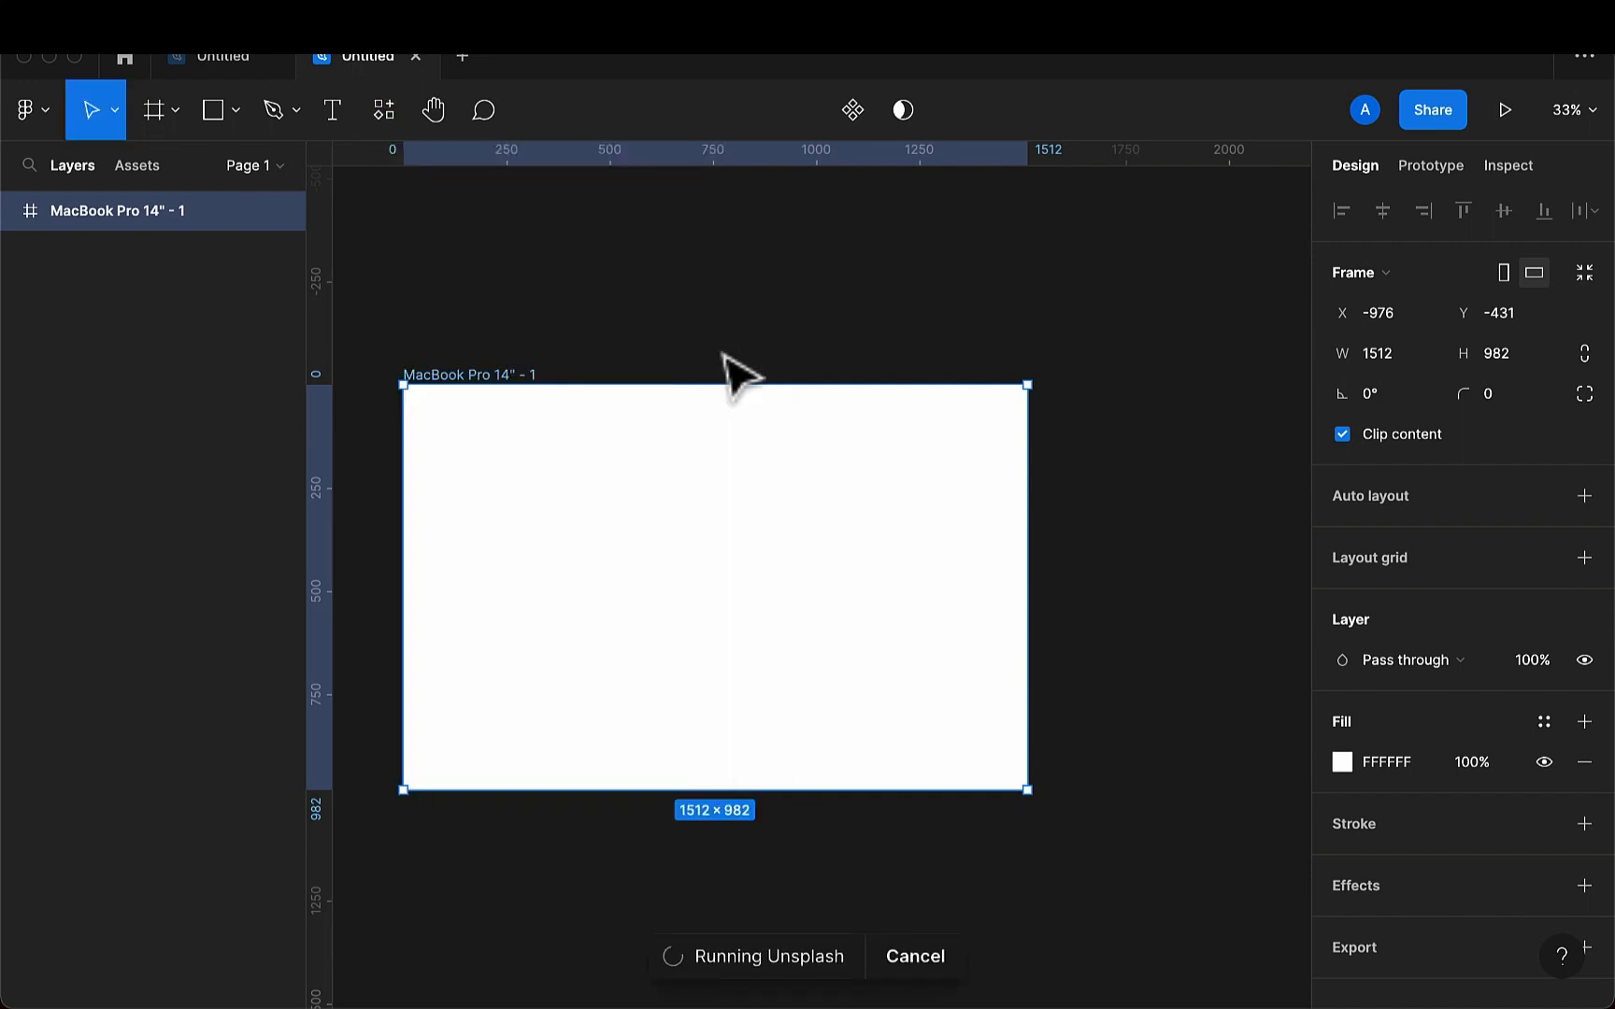
click(890, 289)
text(g)
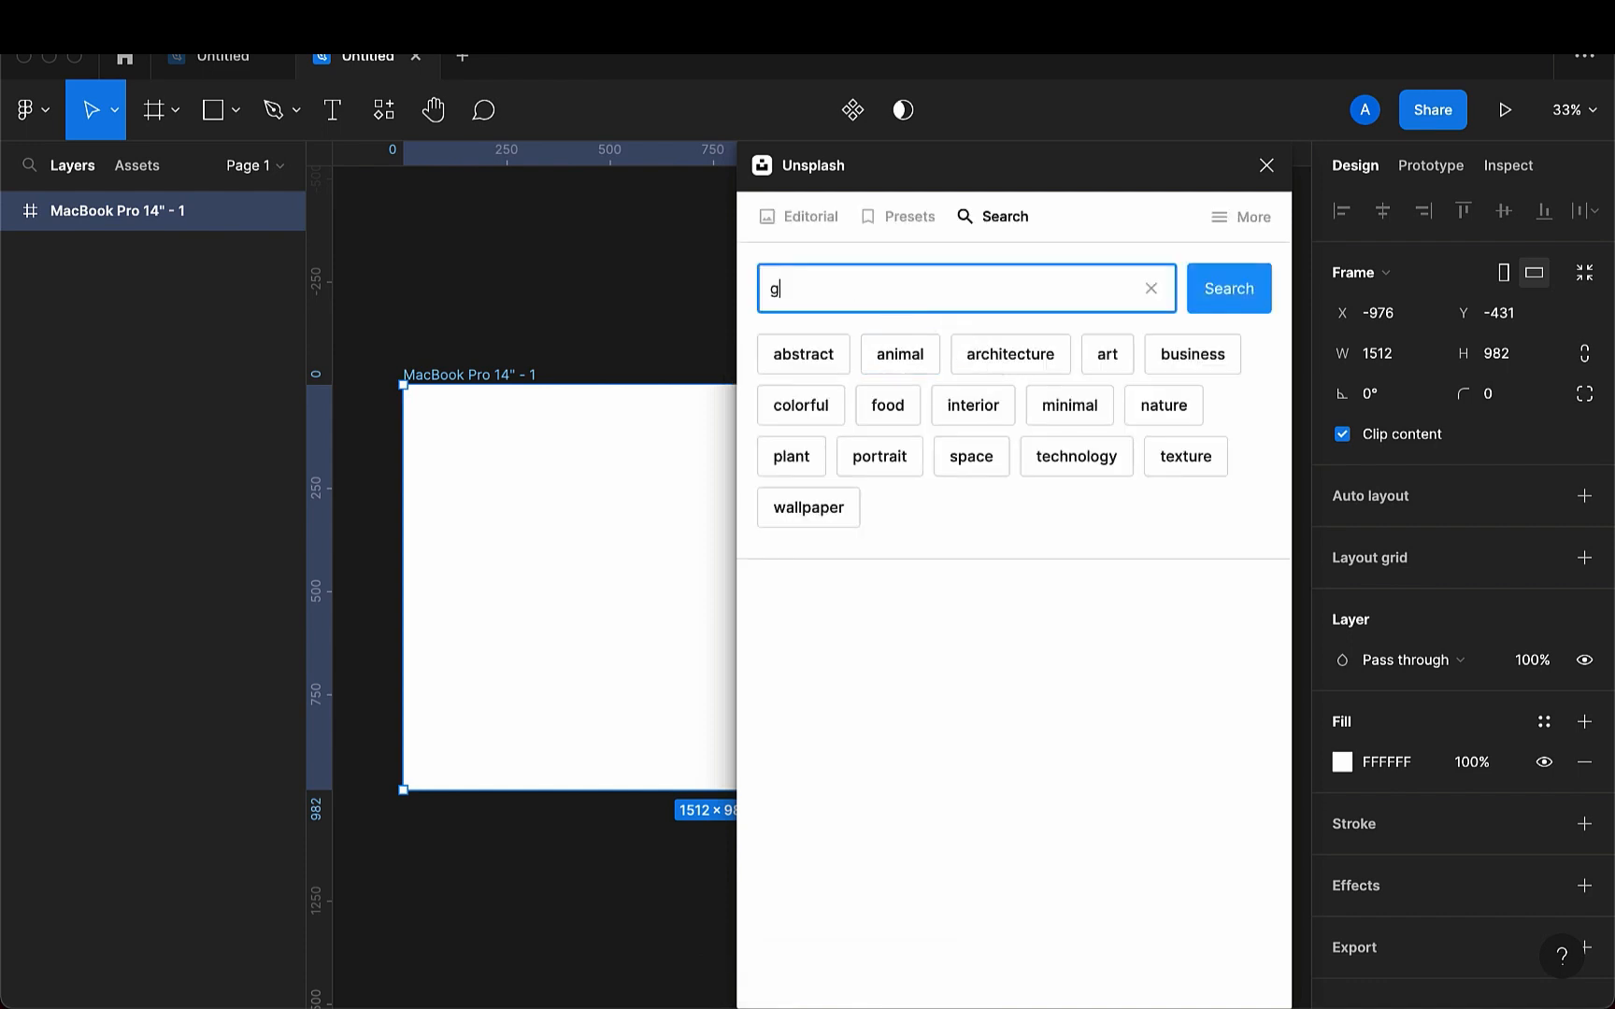
text(radient)
key(Return)
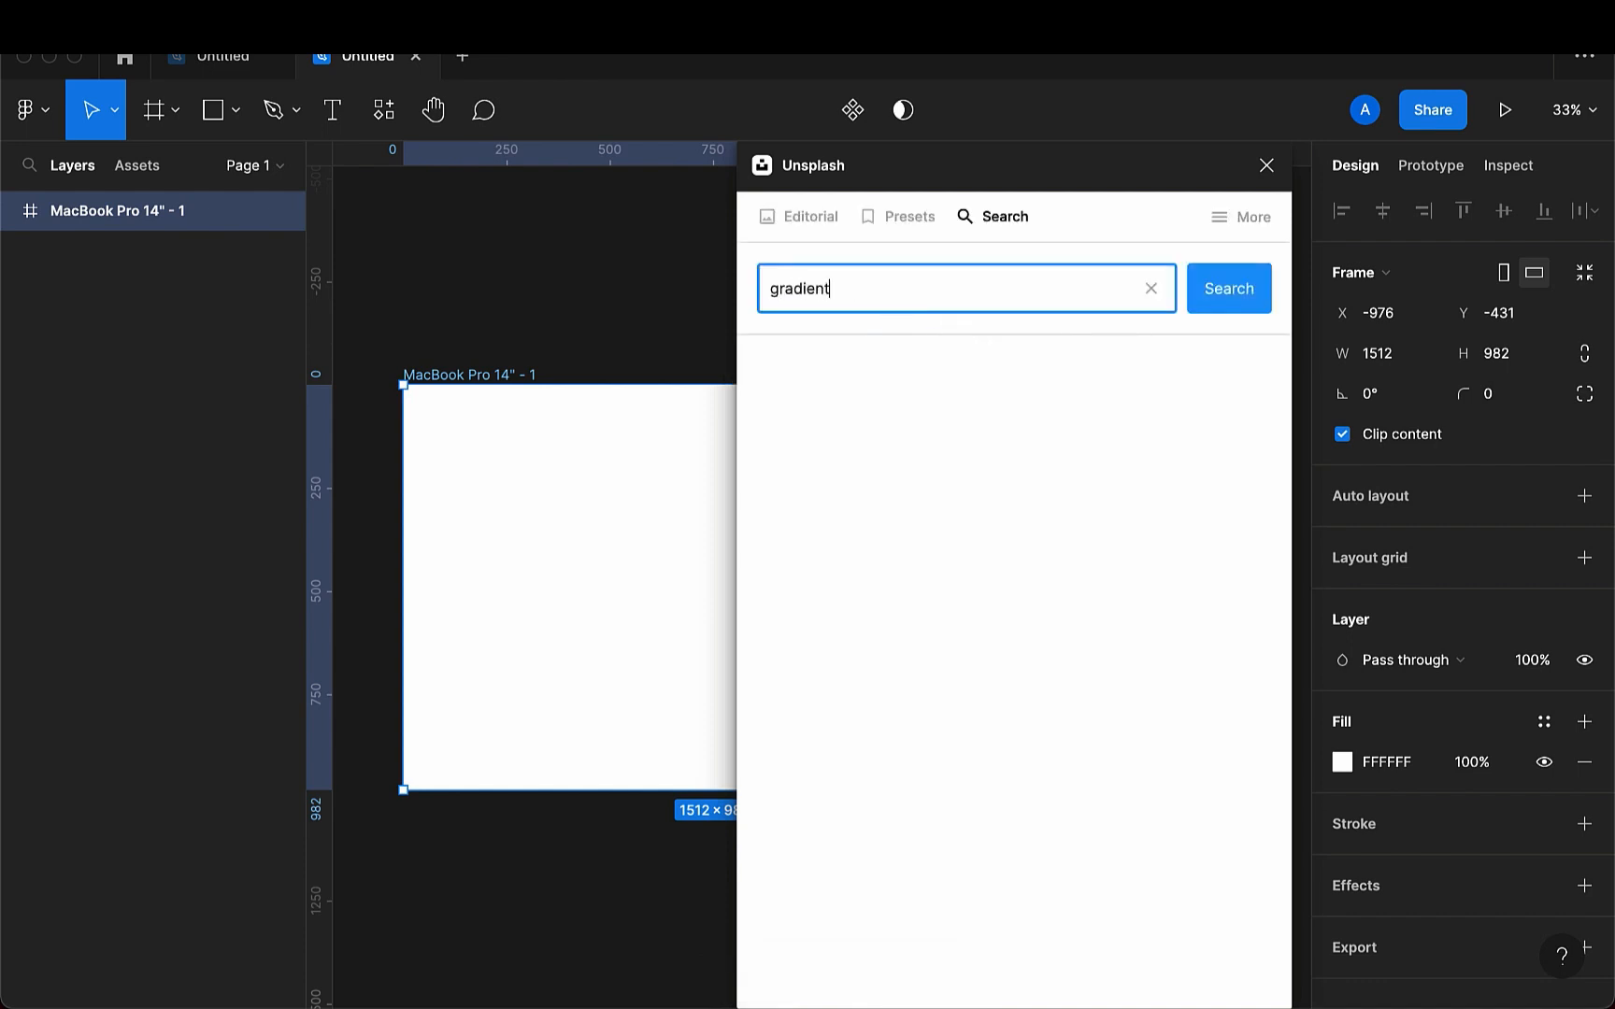
- Fill the frame with the dark purple Unsplash image with a pink glow, then close the plugin
scroll(910, 749, down, 6)
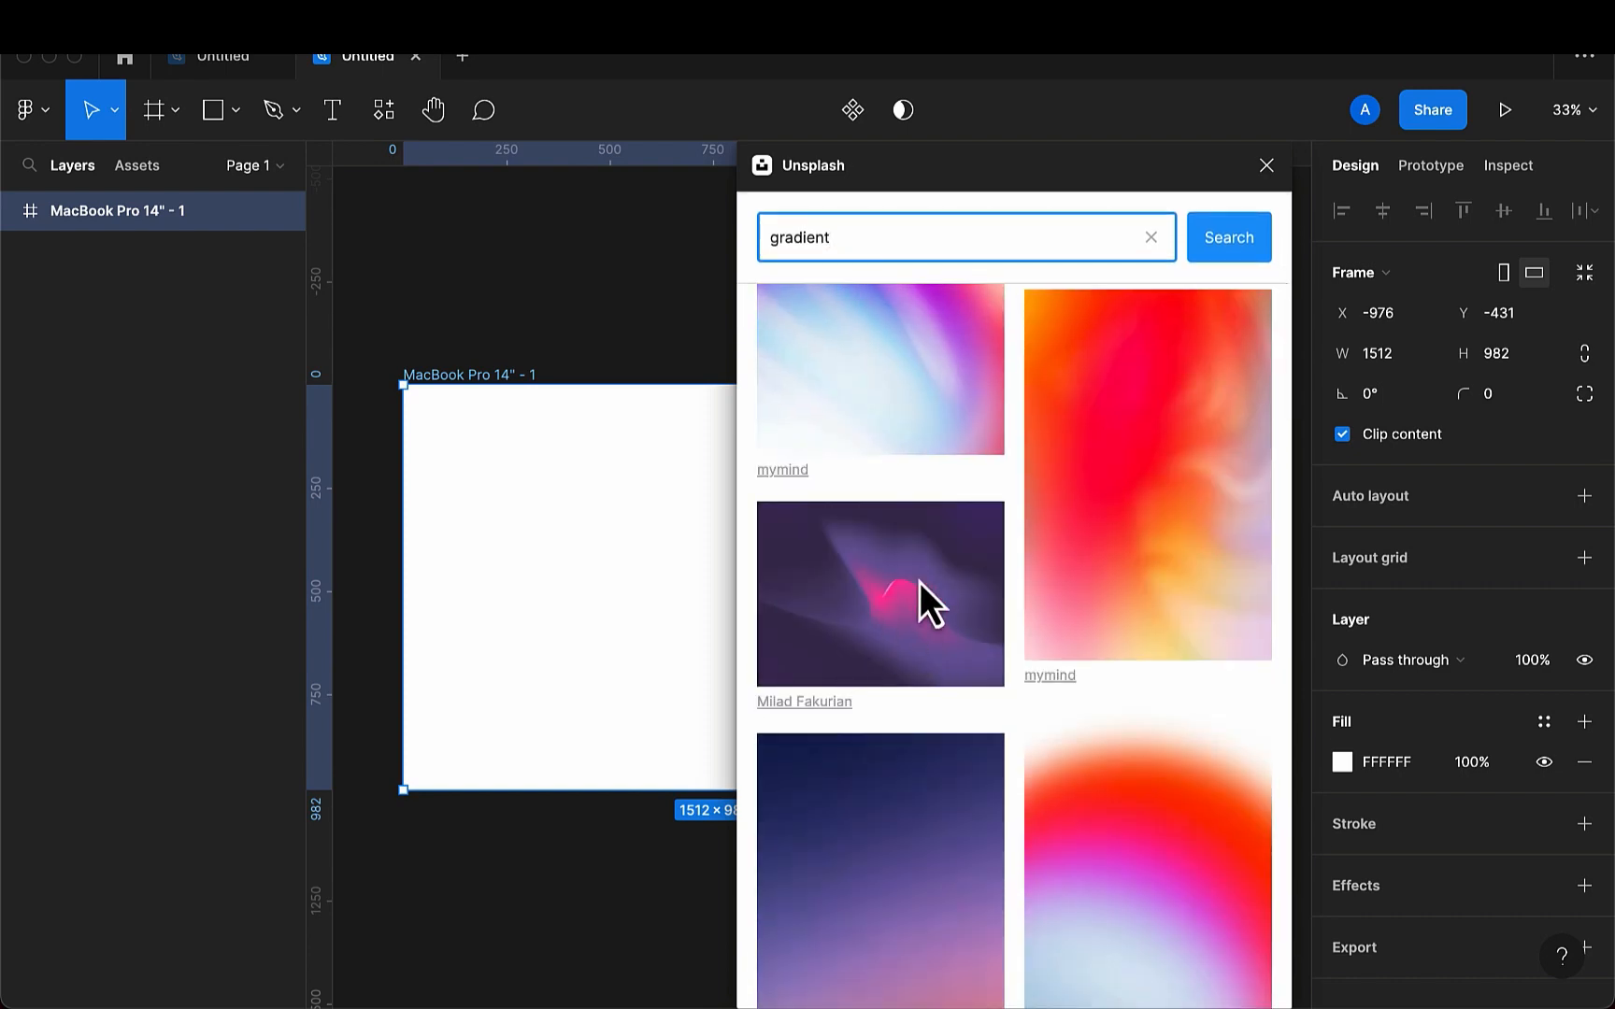
click(838, 603)
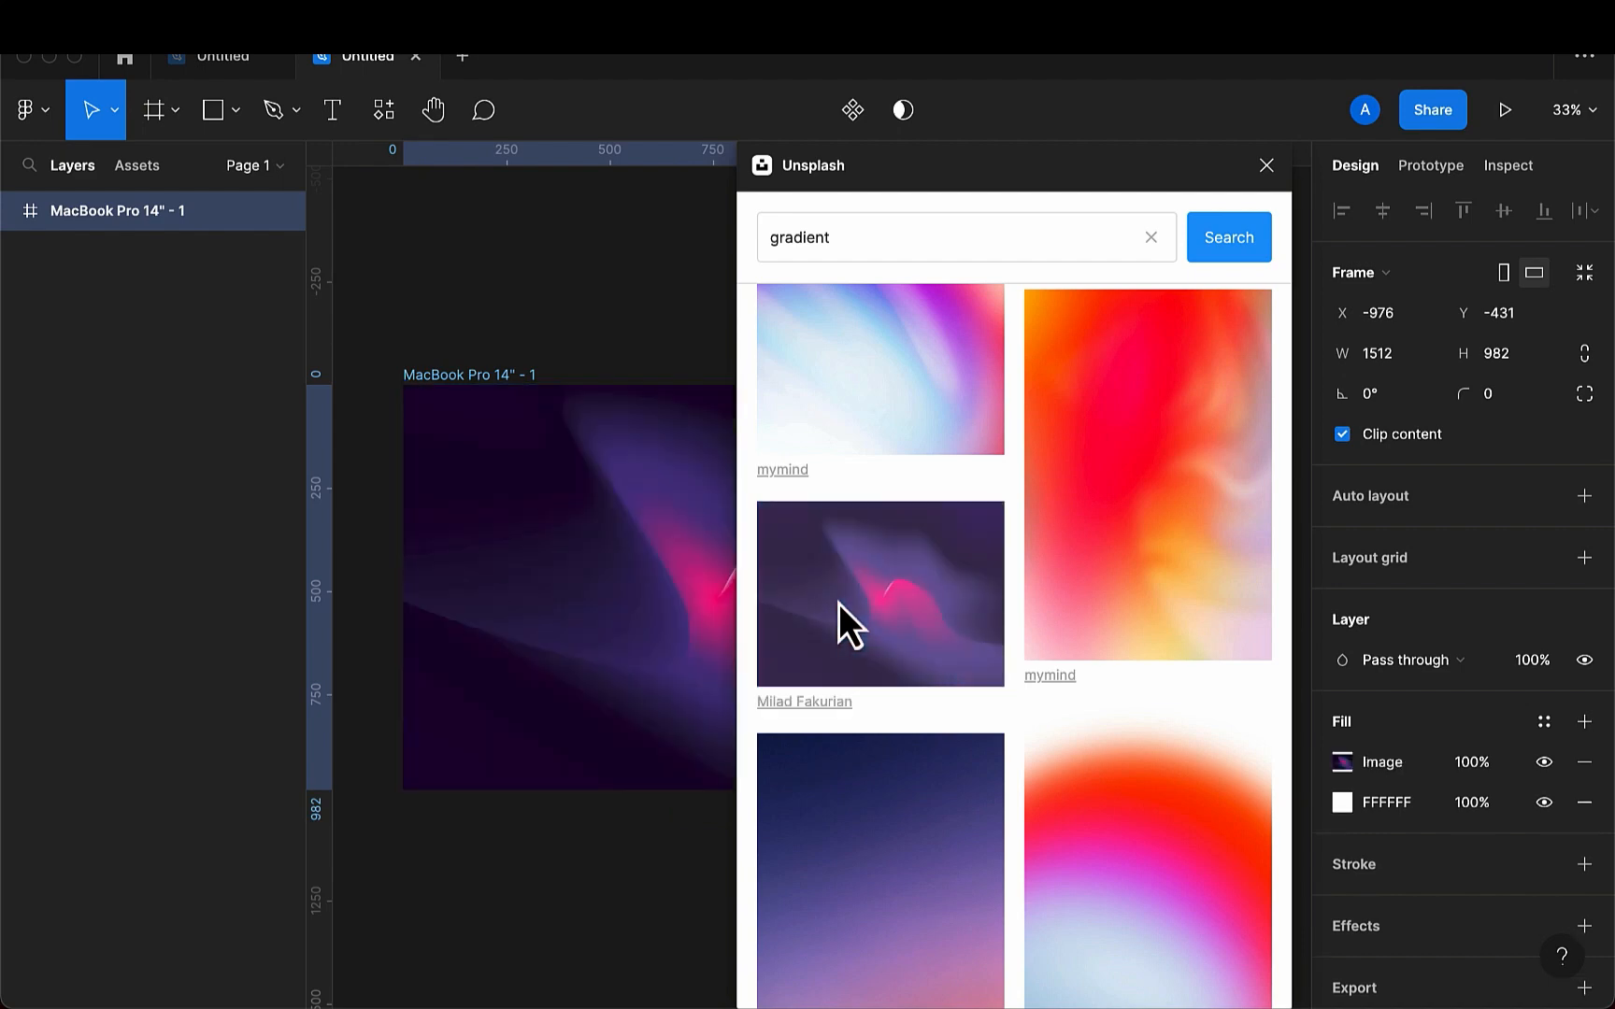
click(1267, 166)
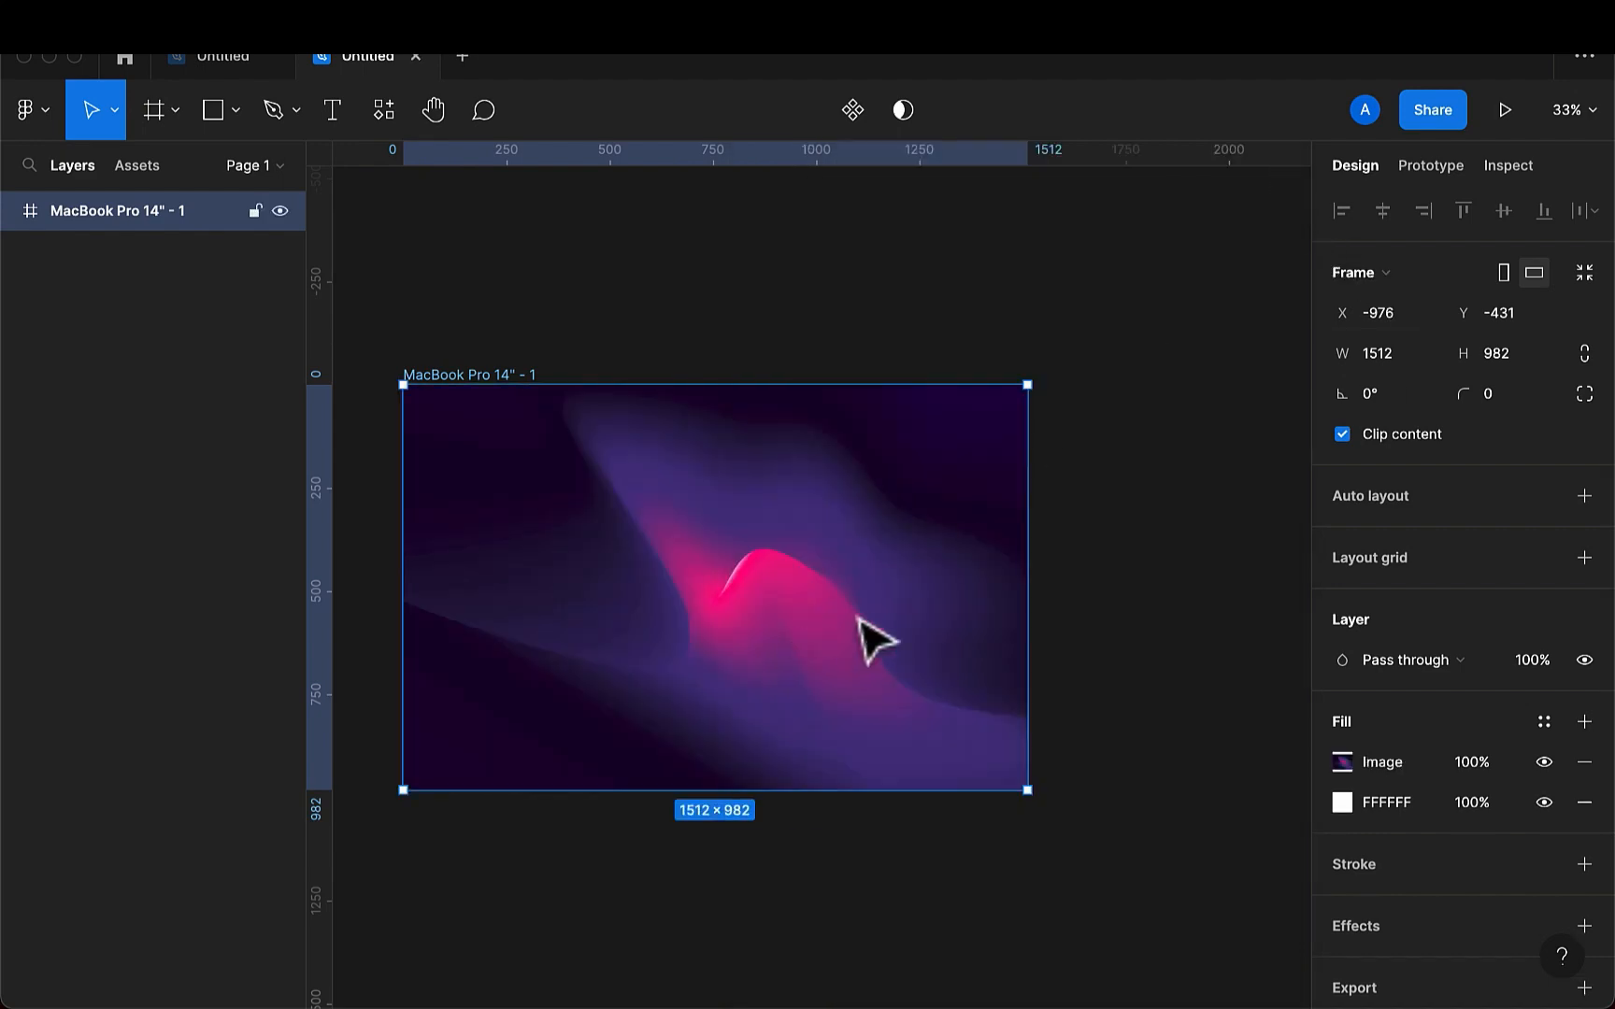
- Draw a rectangle about 450 × 440 near the middle of the frame
scroll(655, 638, left, 3)
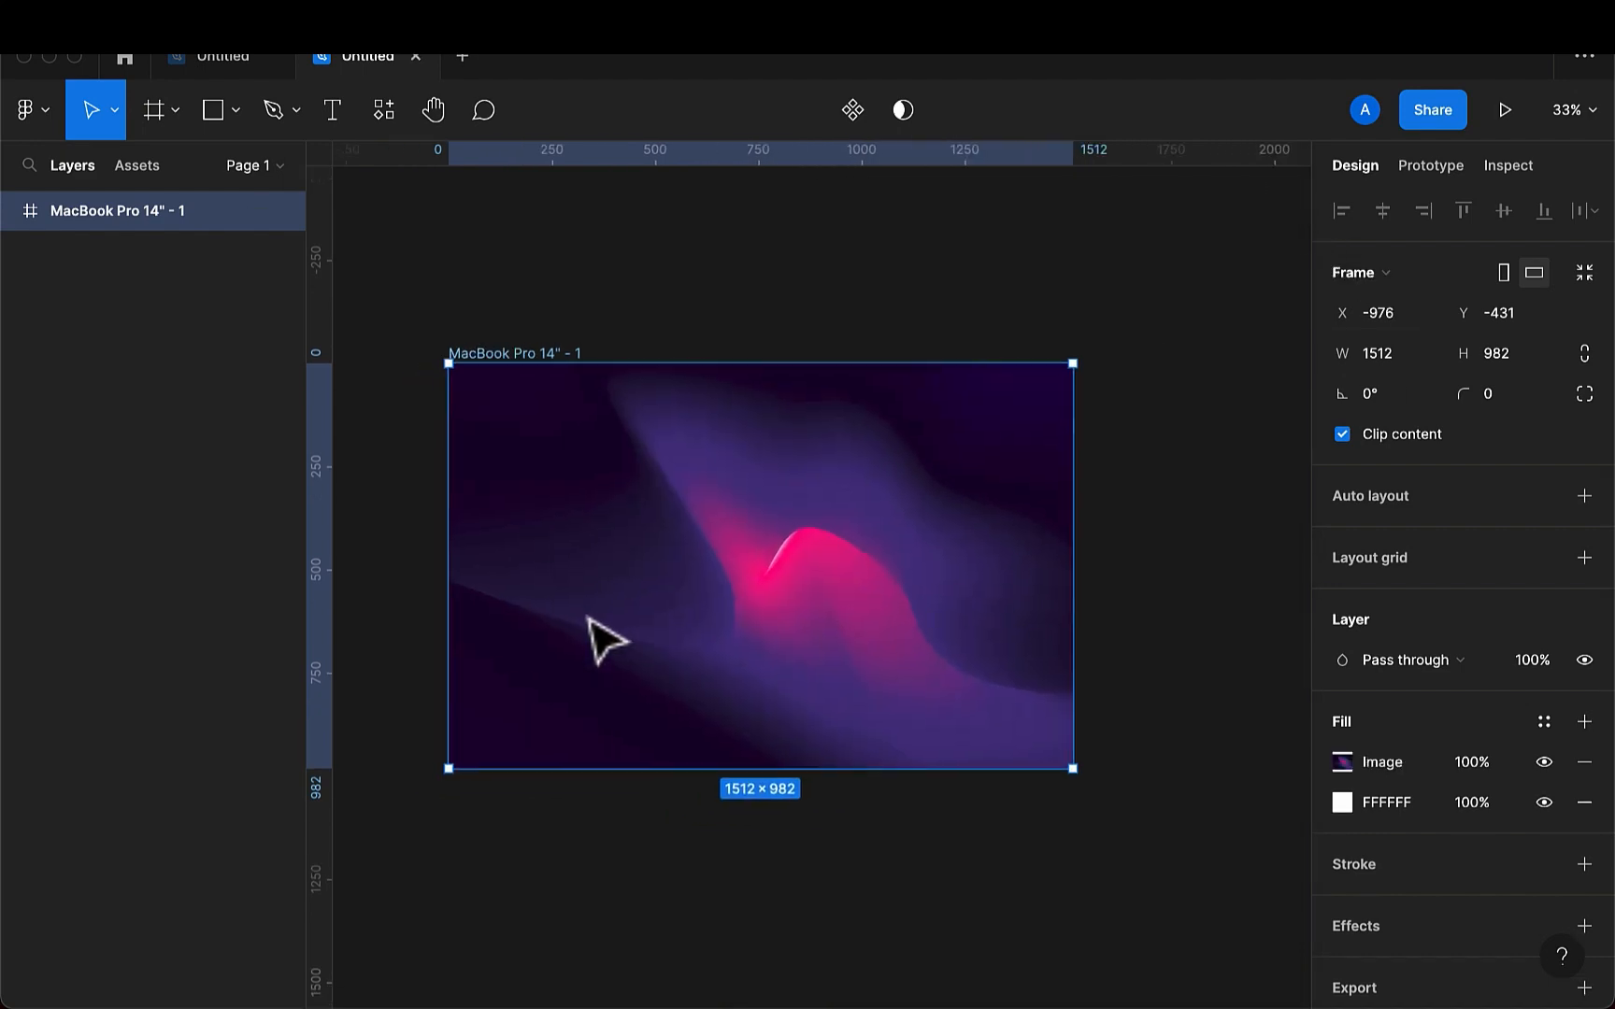
click(778, 317)
click(215, 109)
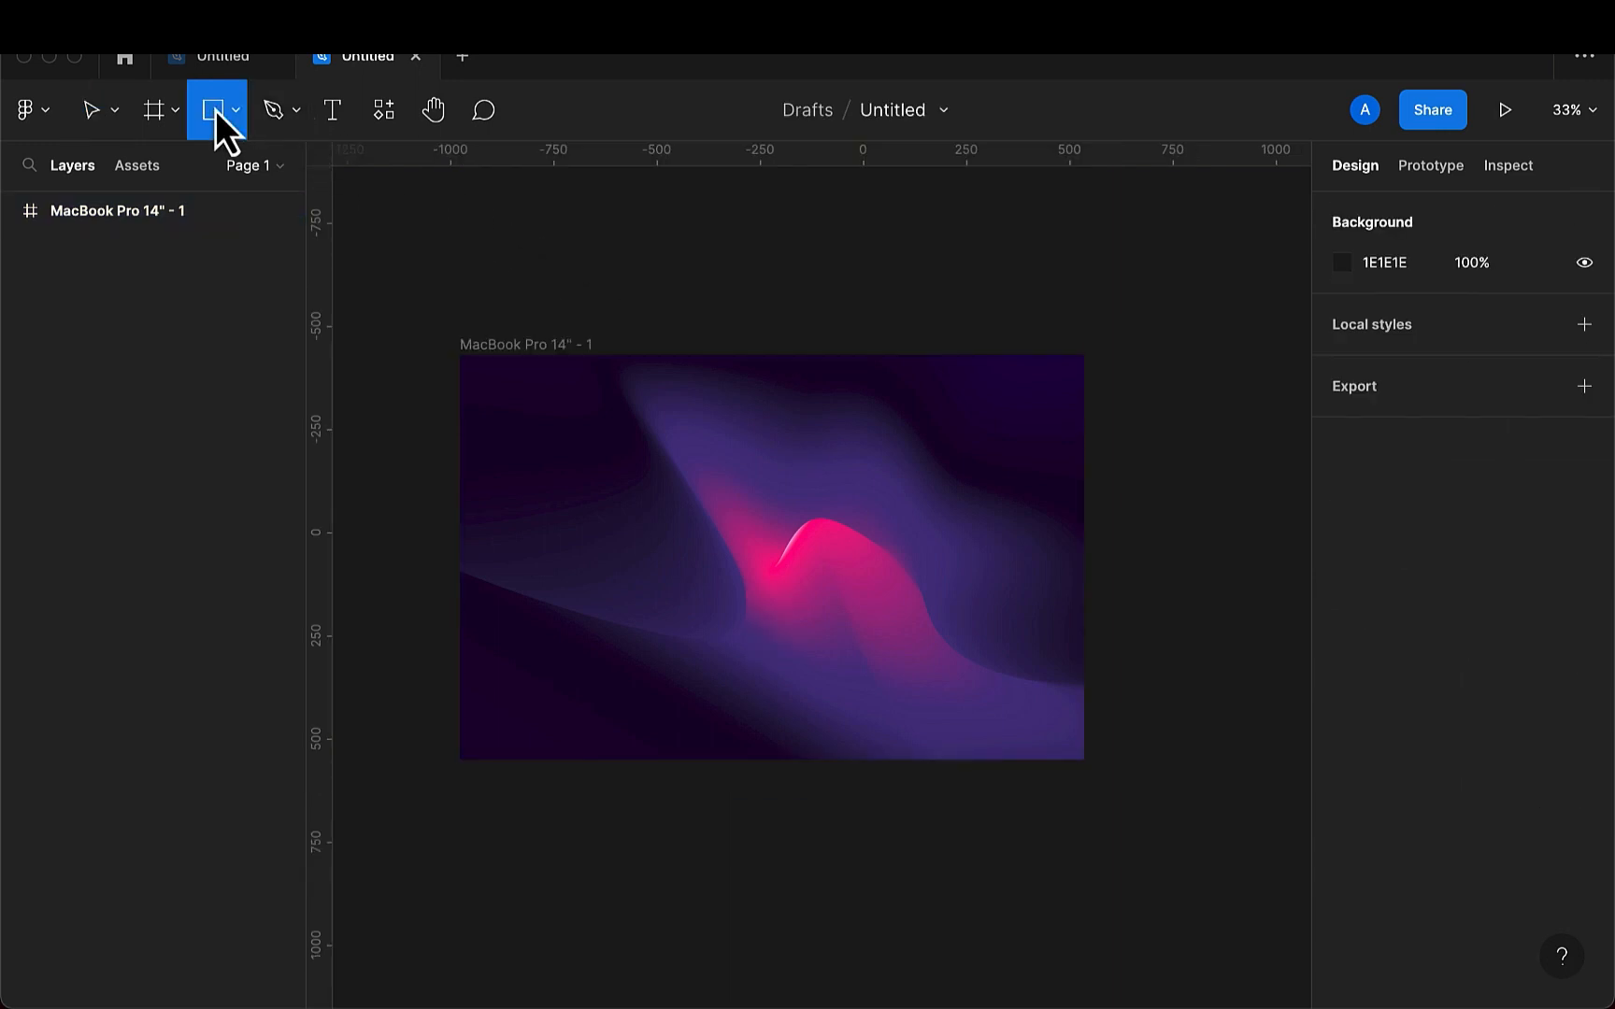
drag(671, 488, 857, 670)
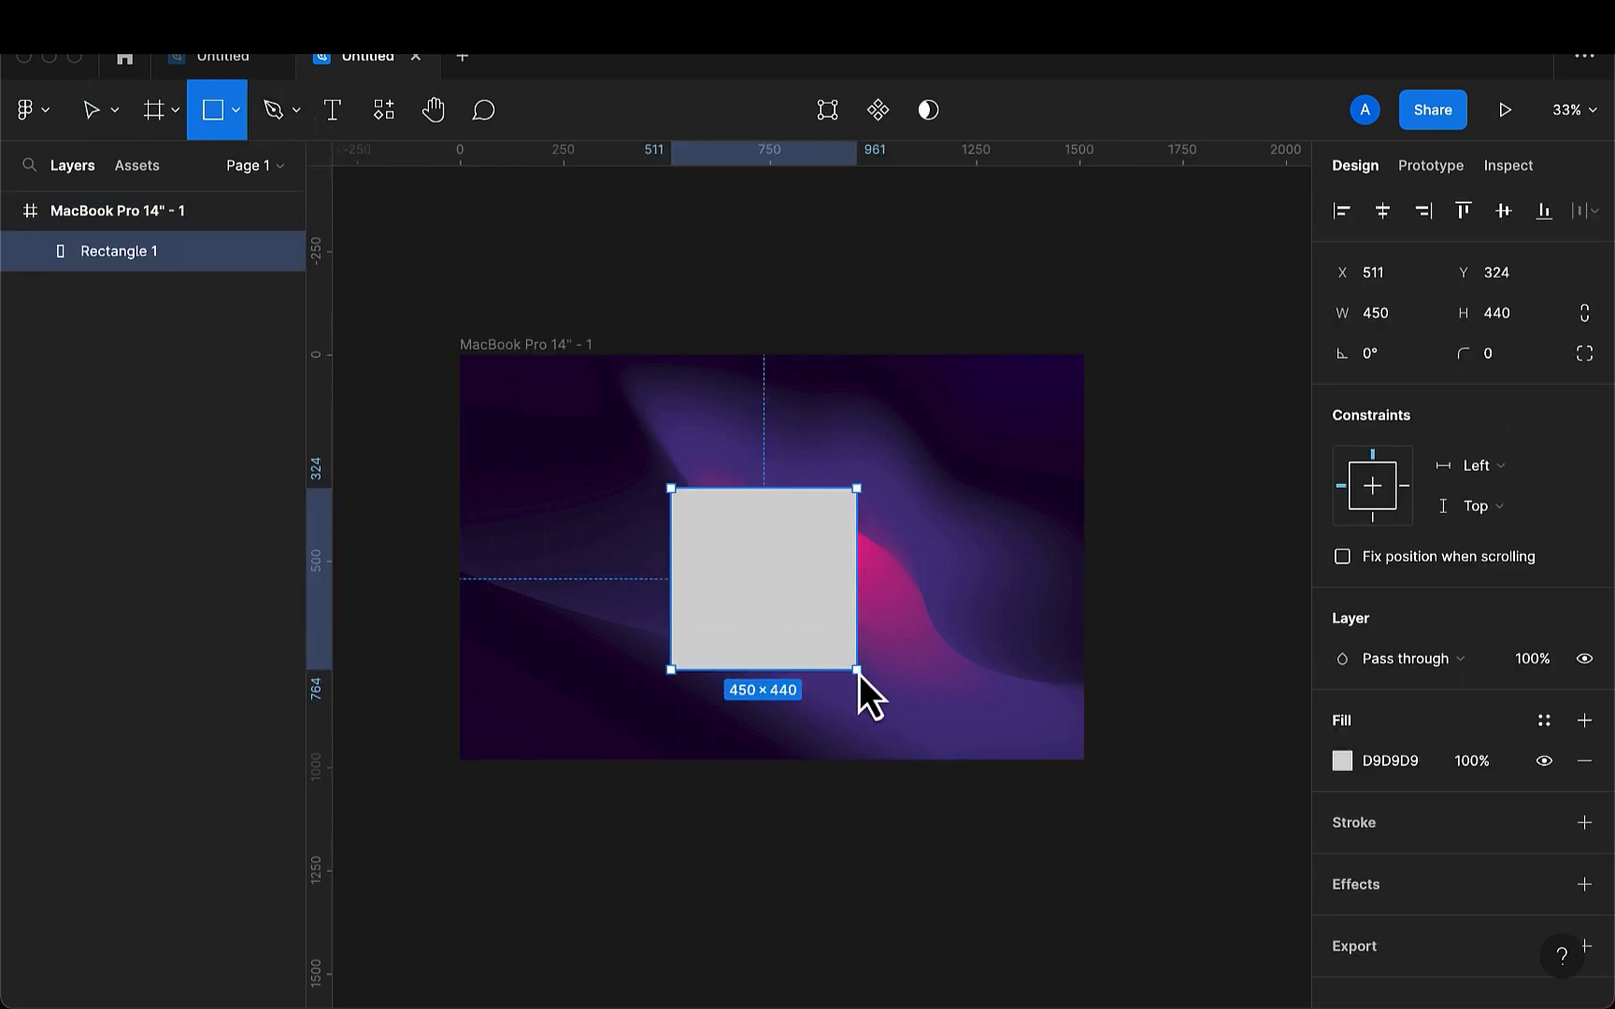
- Set the rectangle's width to 480 and its height to 430
key(BackSpace)
key(BackSpace)
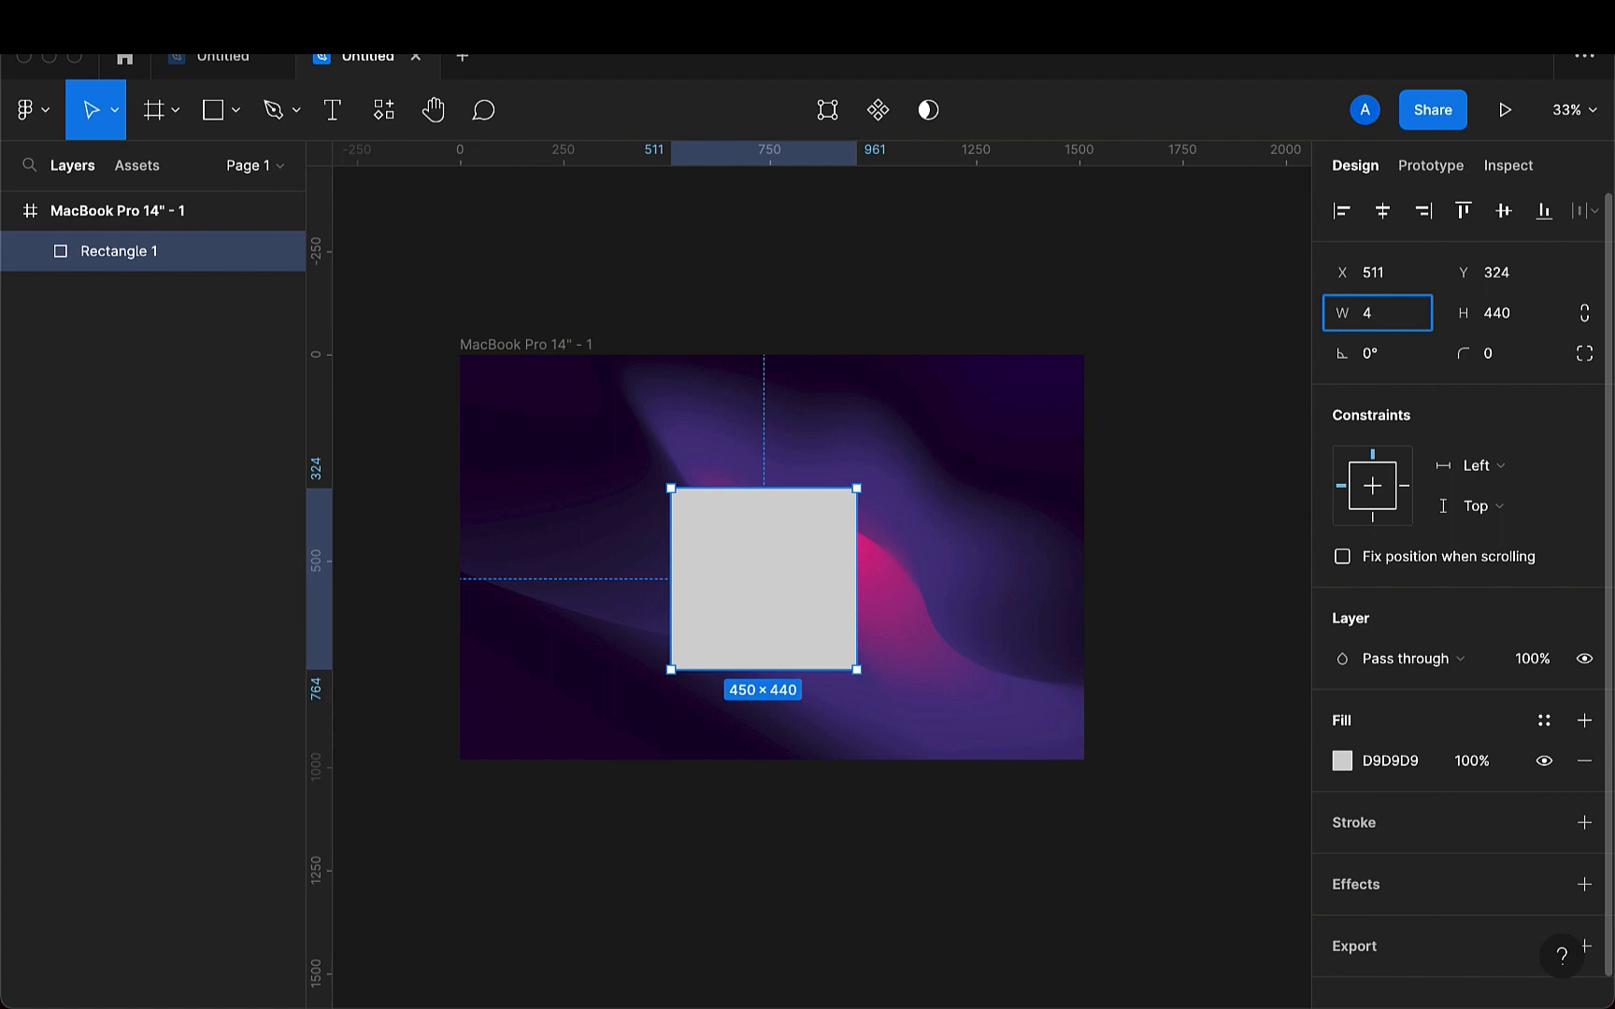
key(Return)
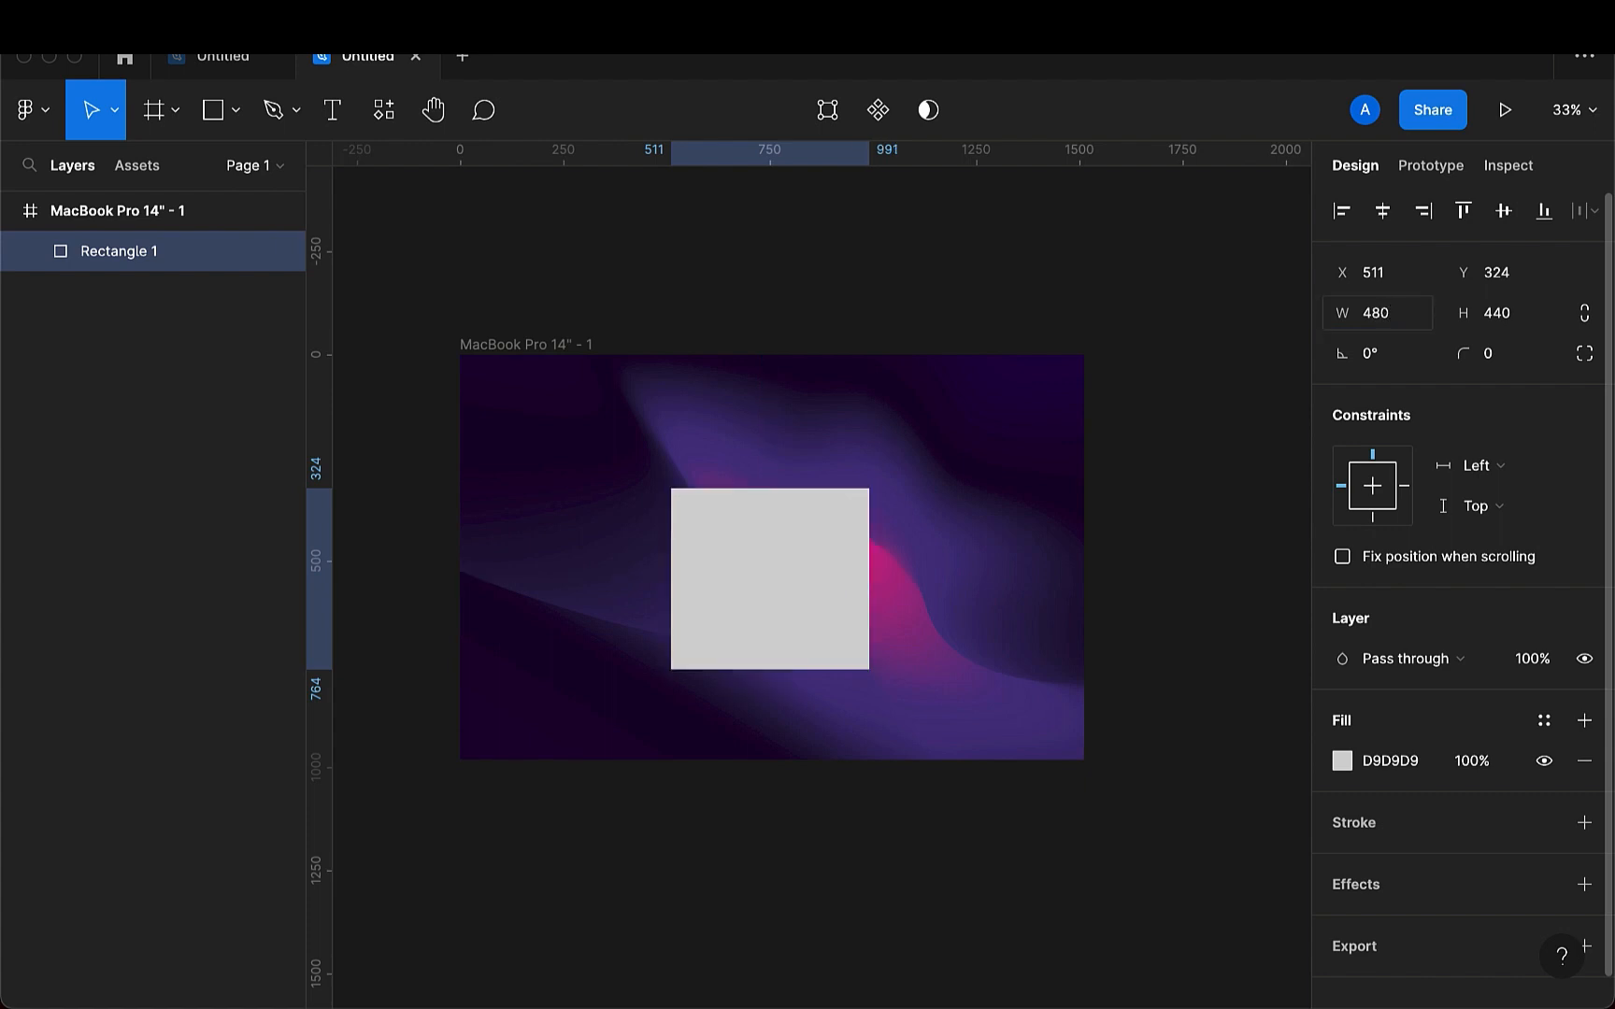
click(1521, 316)
click(1522, 316)
key(BackSpace)
key(BackSpace)
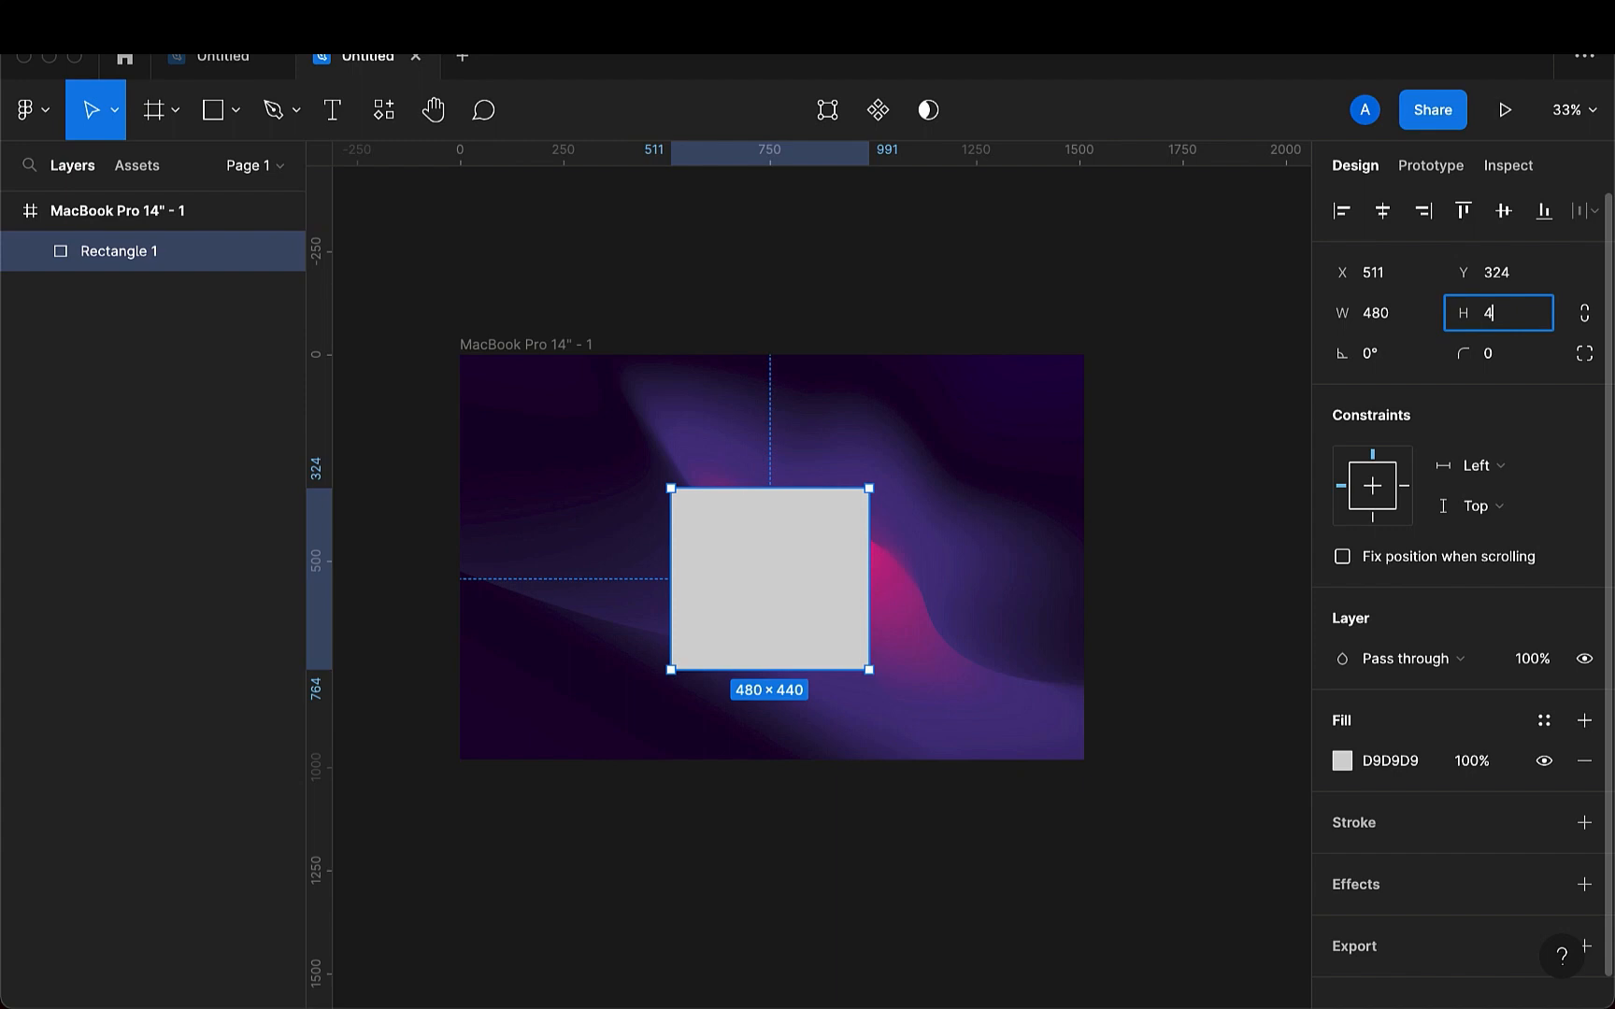
text(30)
key(Return)
- Move the rectangle to the frame's centre at X 516, Y 276
mouse_move(815, 652)
mouse_down()
mouse_move(811, 617)
mouse_move(808, 635)
mouse_up()
scroll(775, 587, up, 3)
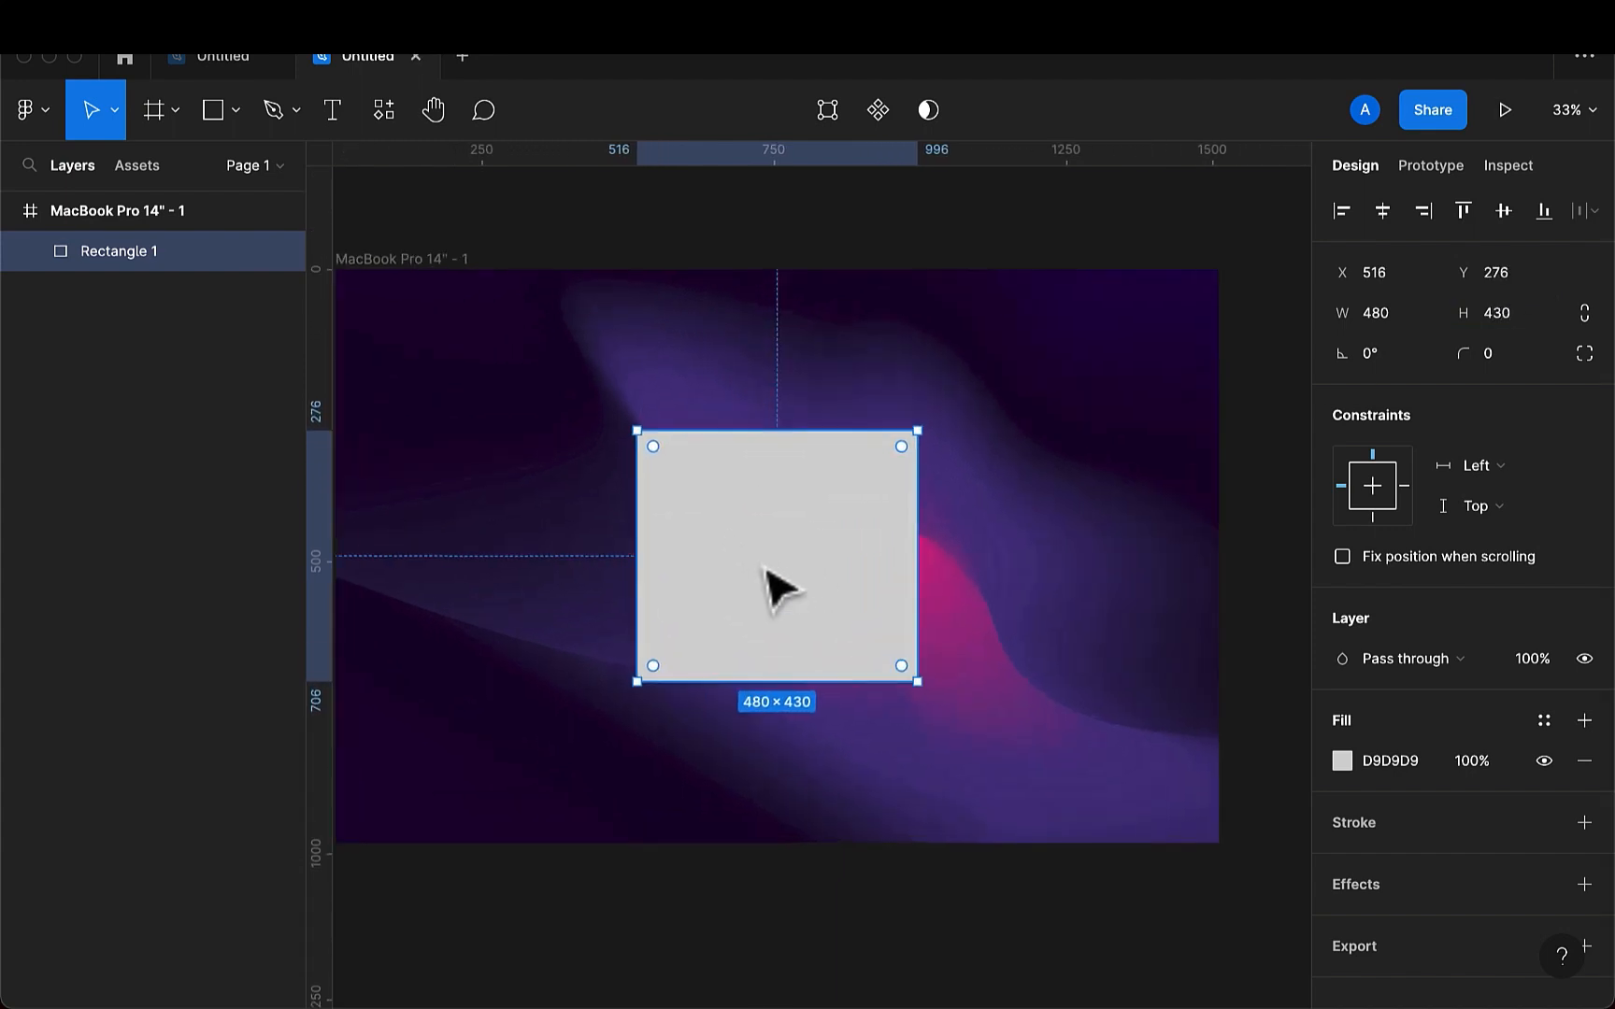
scroll(781, 589, down, 2)
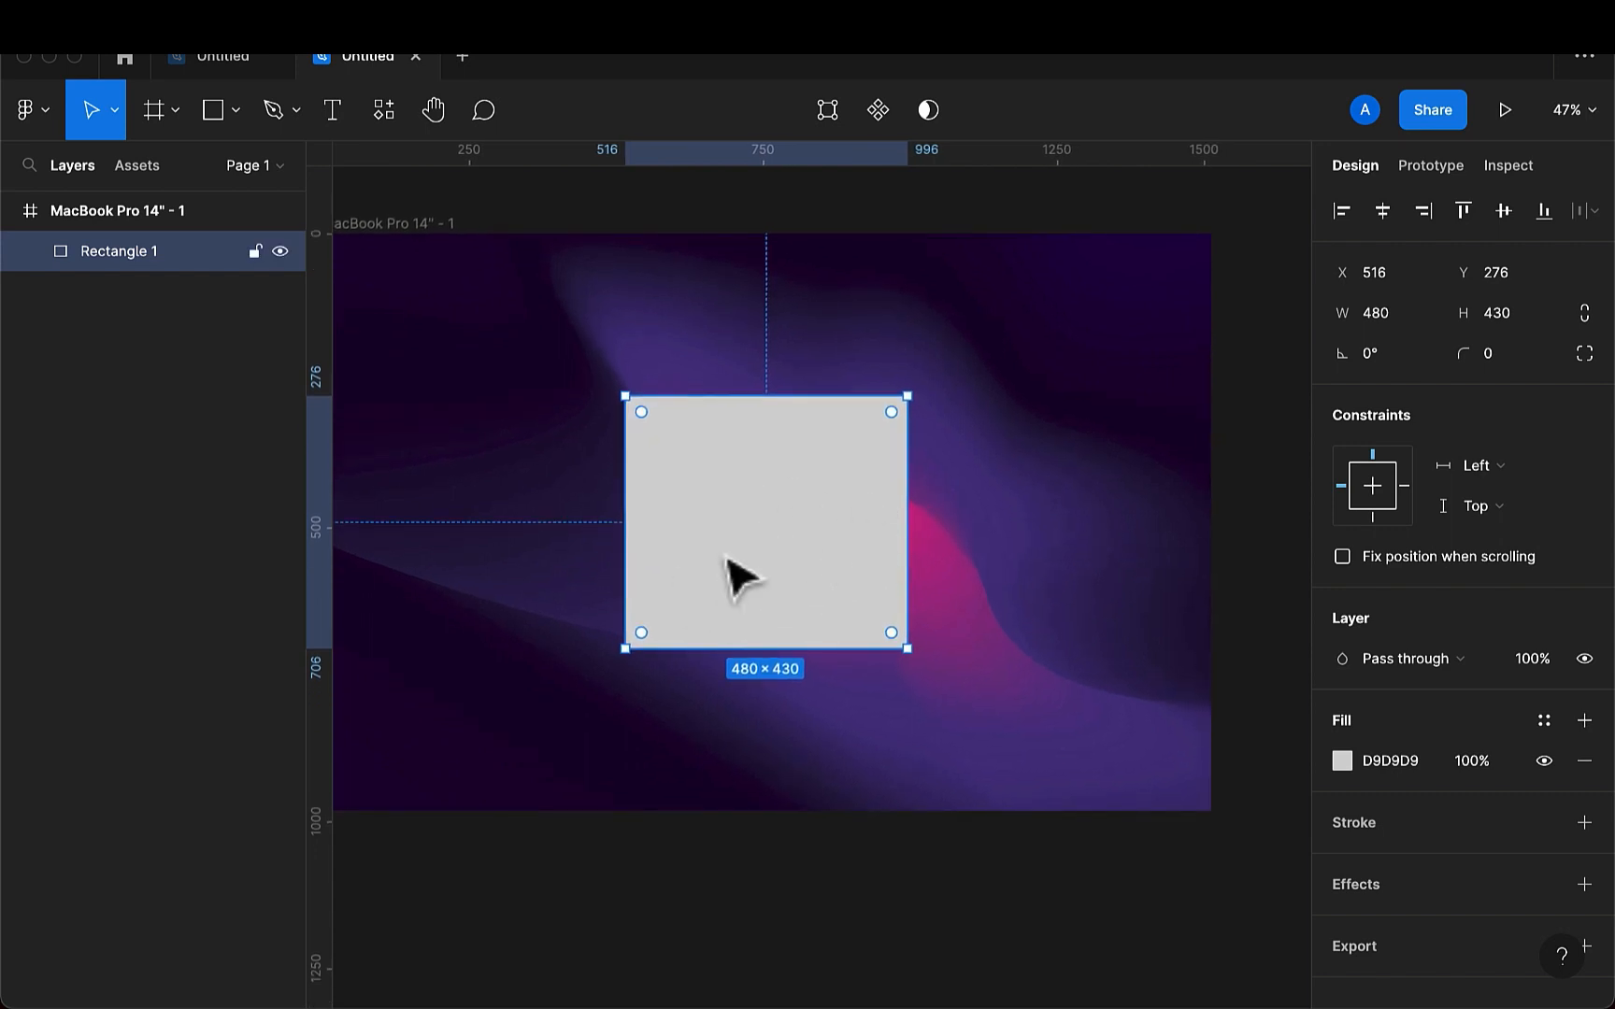
- Change the rectangle's solid fill to a linear gradient
click(1342, 761)
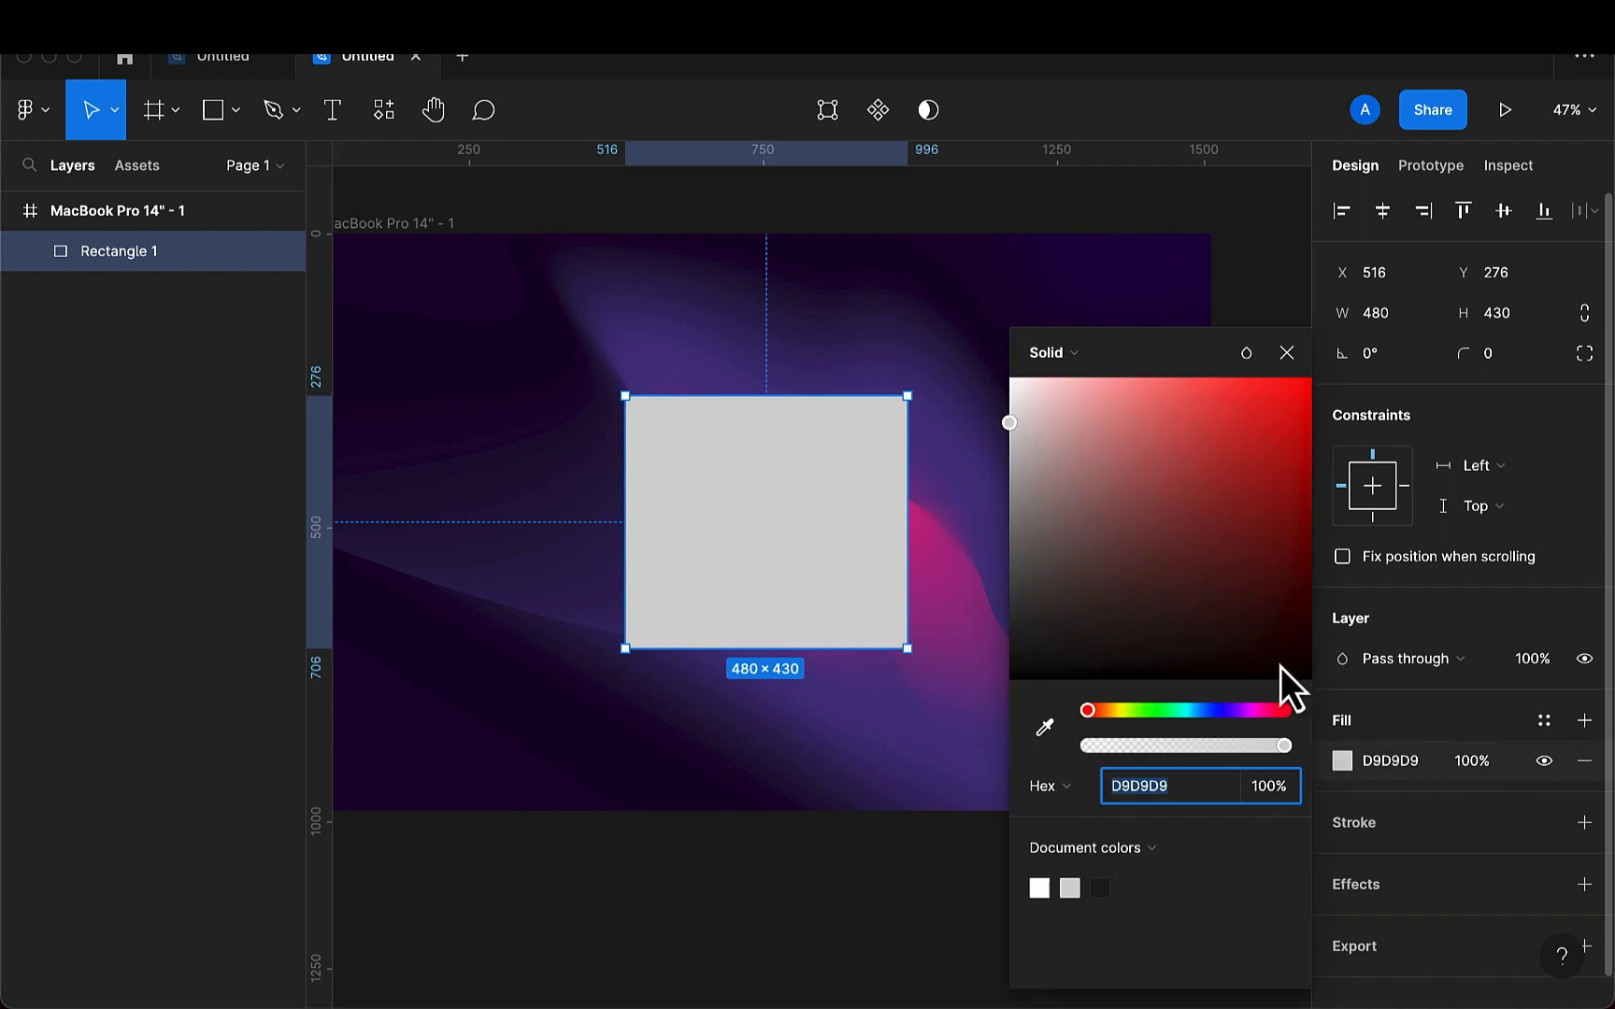
click(1095, 365)
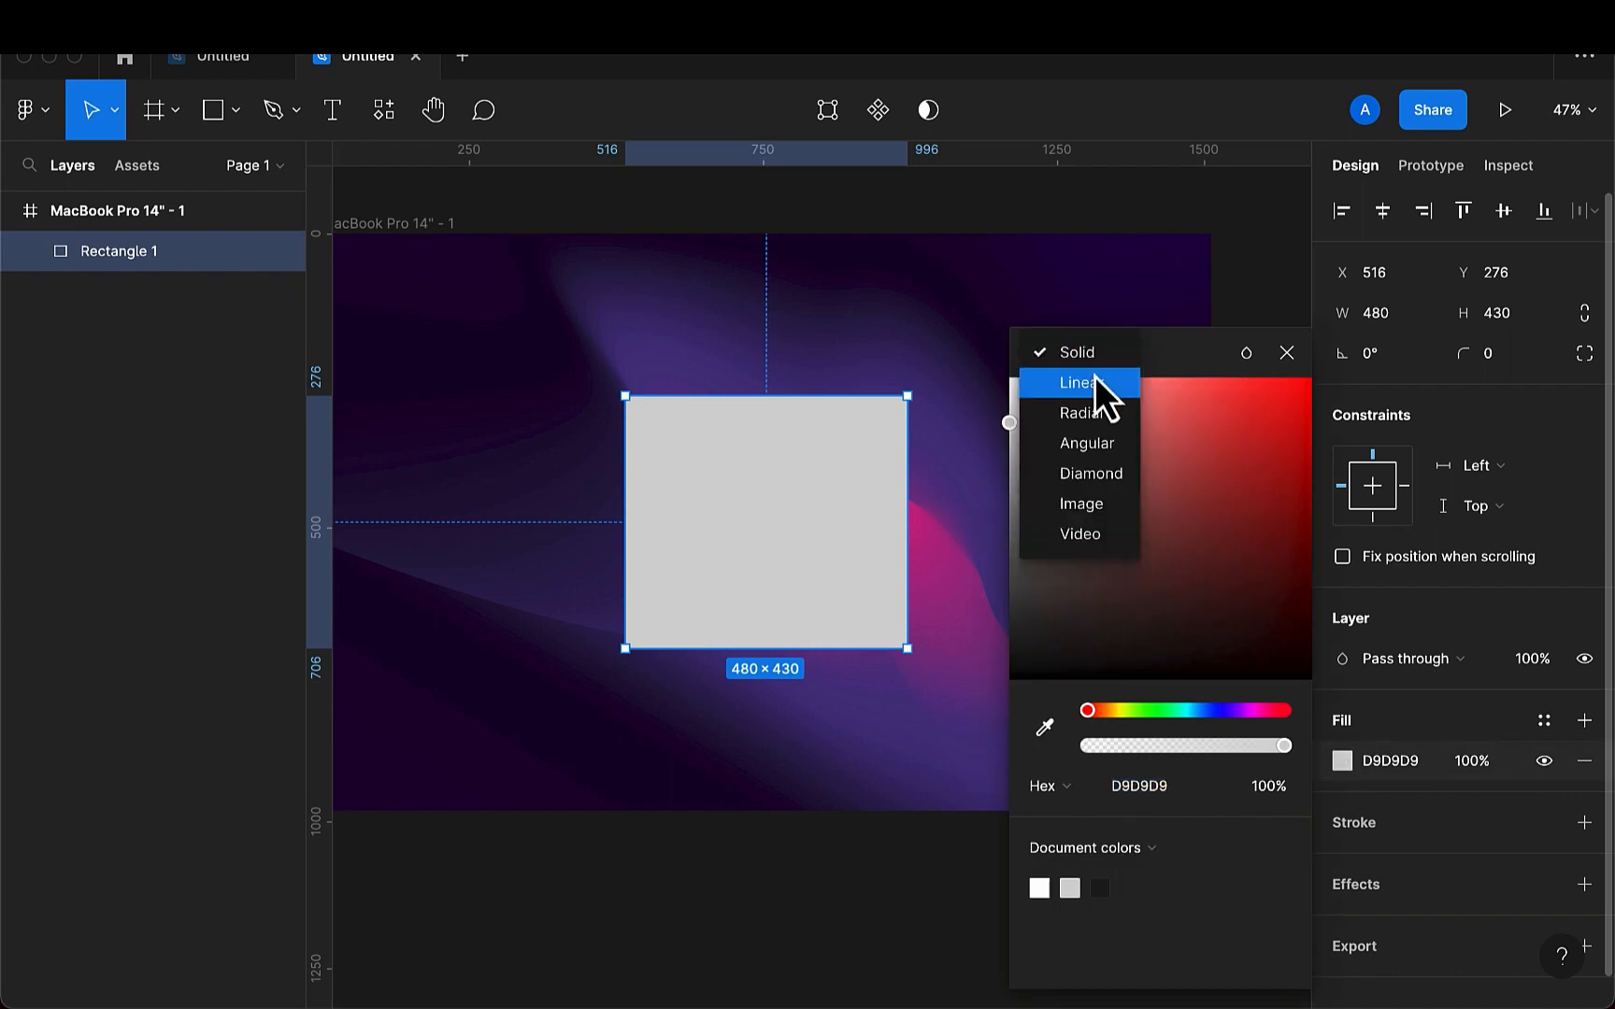
click(1097, 381)
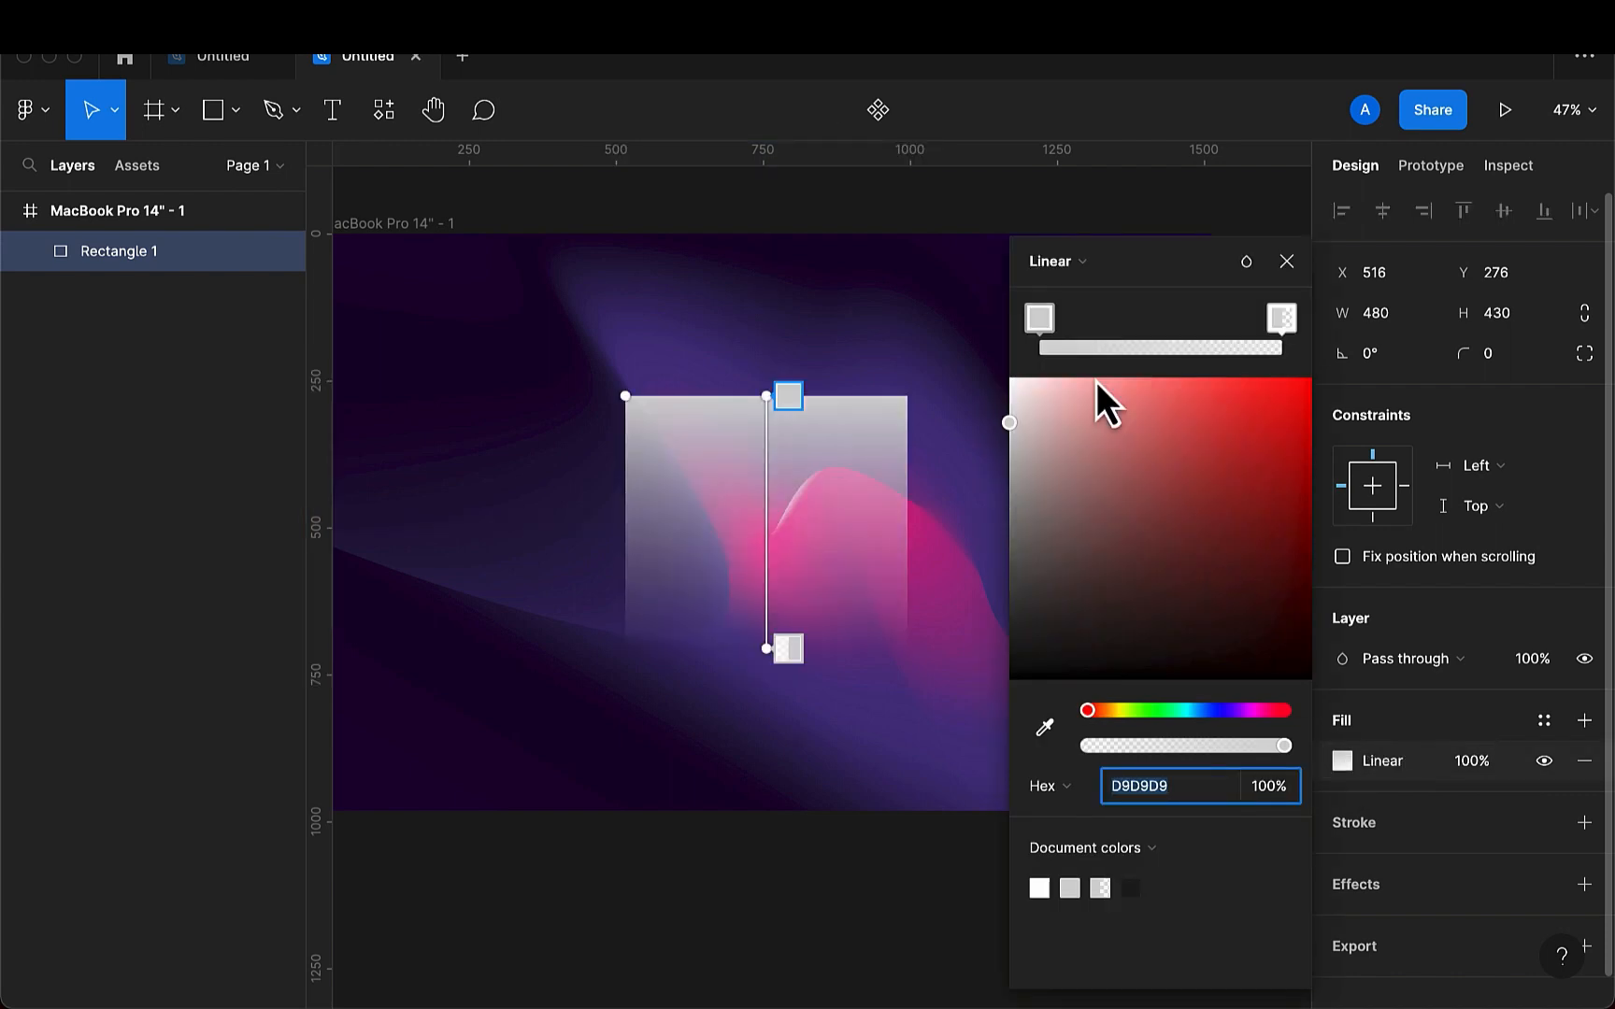
- Run the gradient diagonally, from well outside the rectangle's upper-left corner to just beyond its lower-right corner, and close the fill settings
click(765, 398)
drag(765, 398, 612, 410)
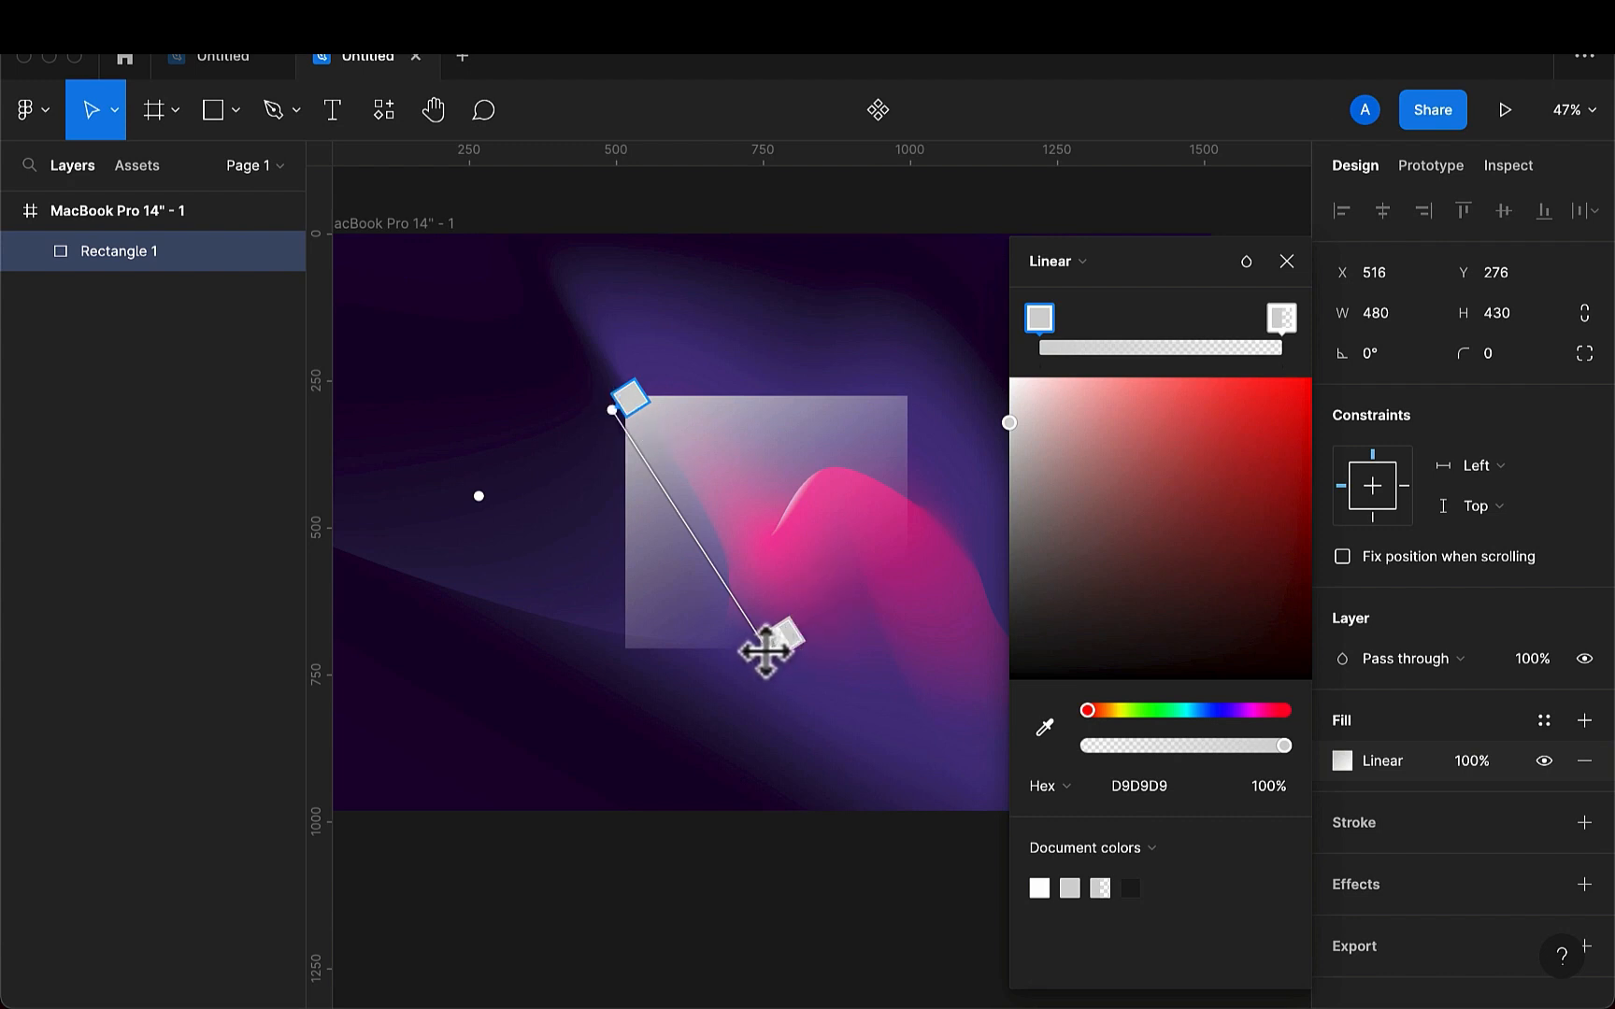
drag(788, 650, 950, 648)
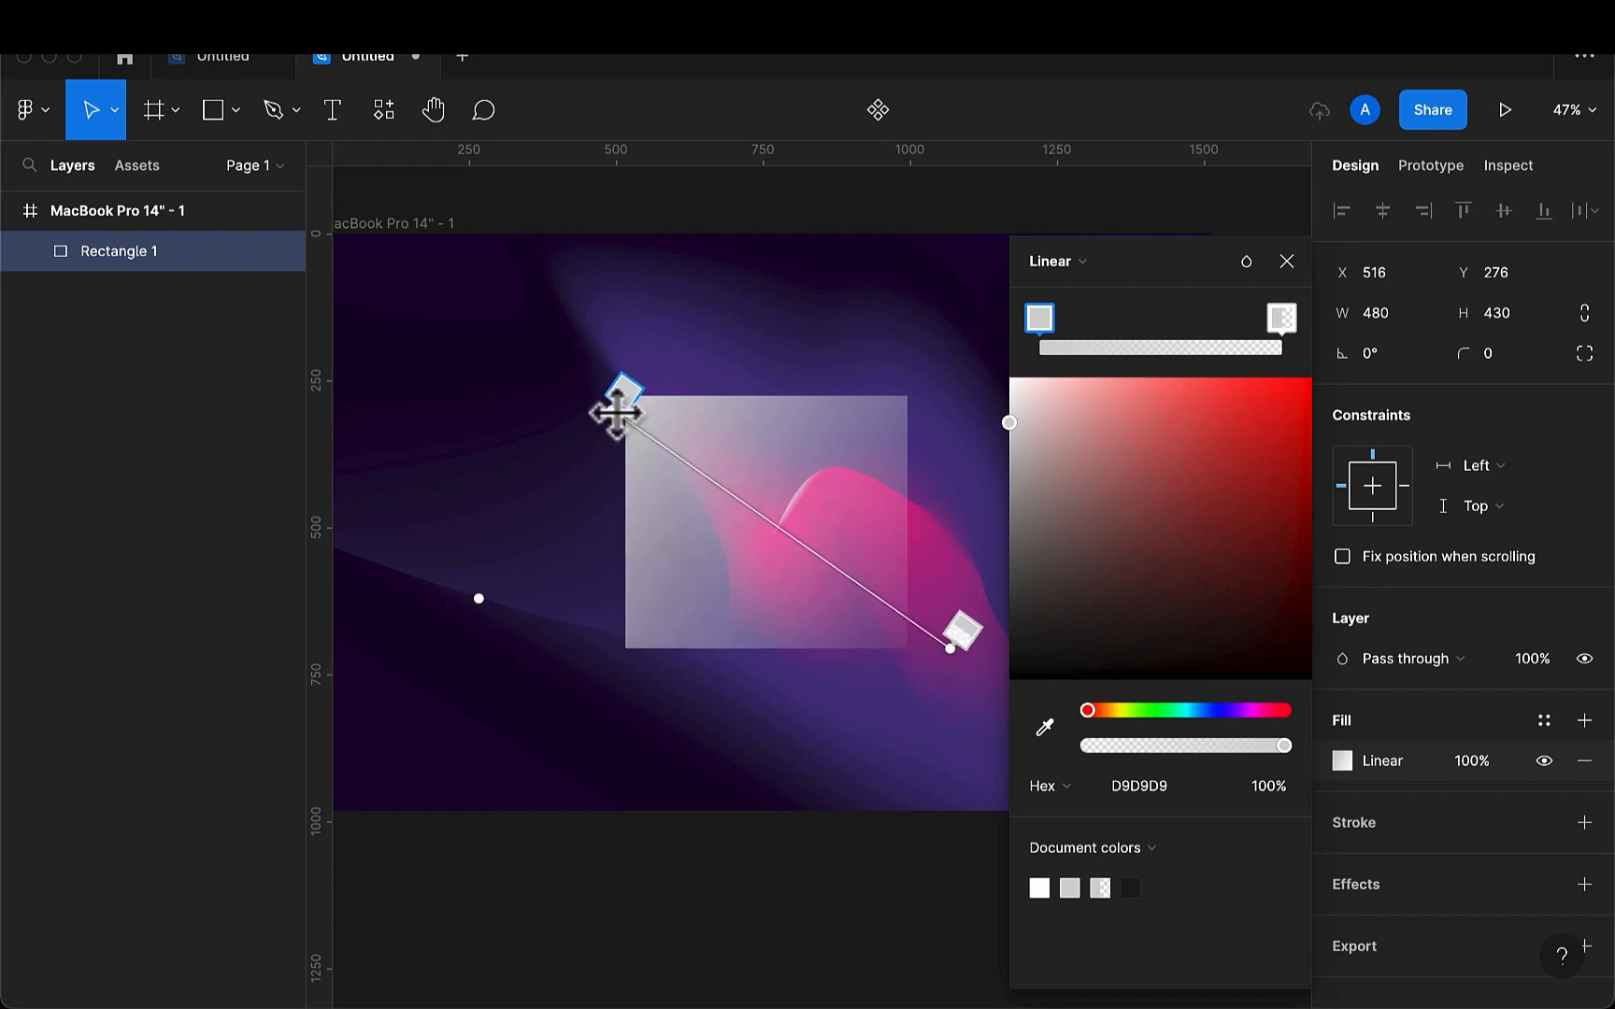
drag(615, 411, 561, 385)
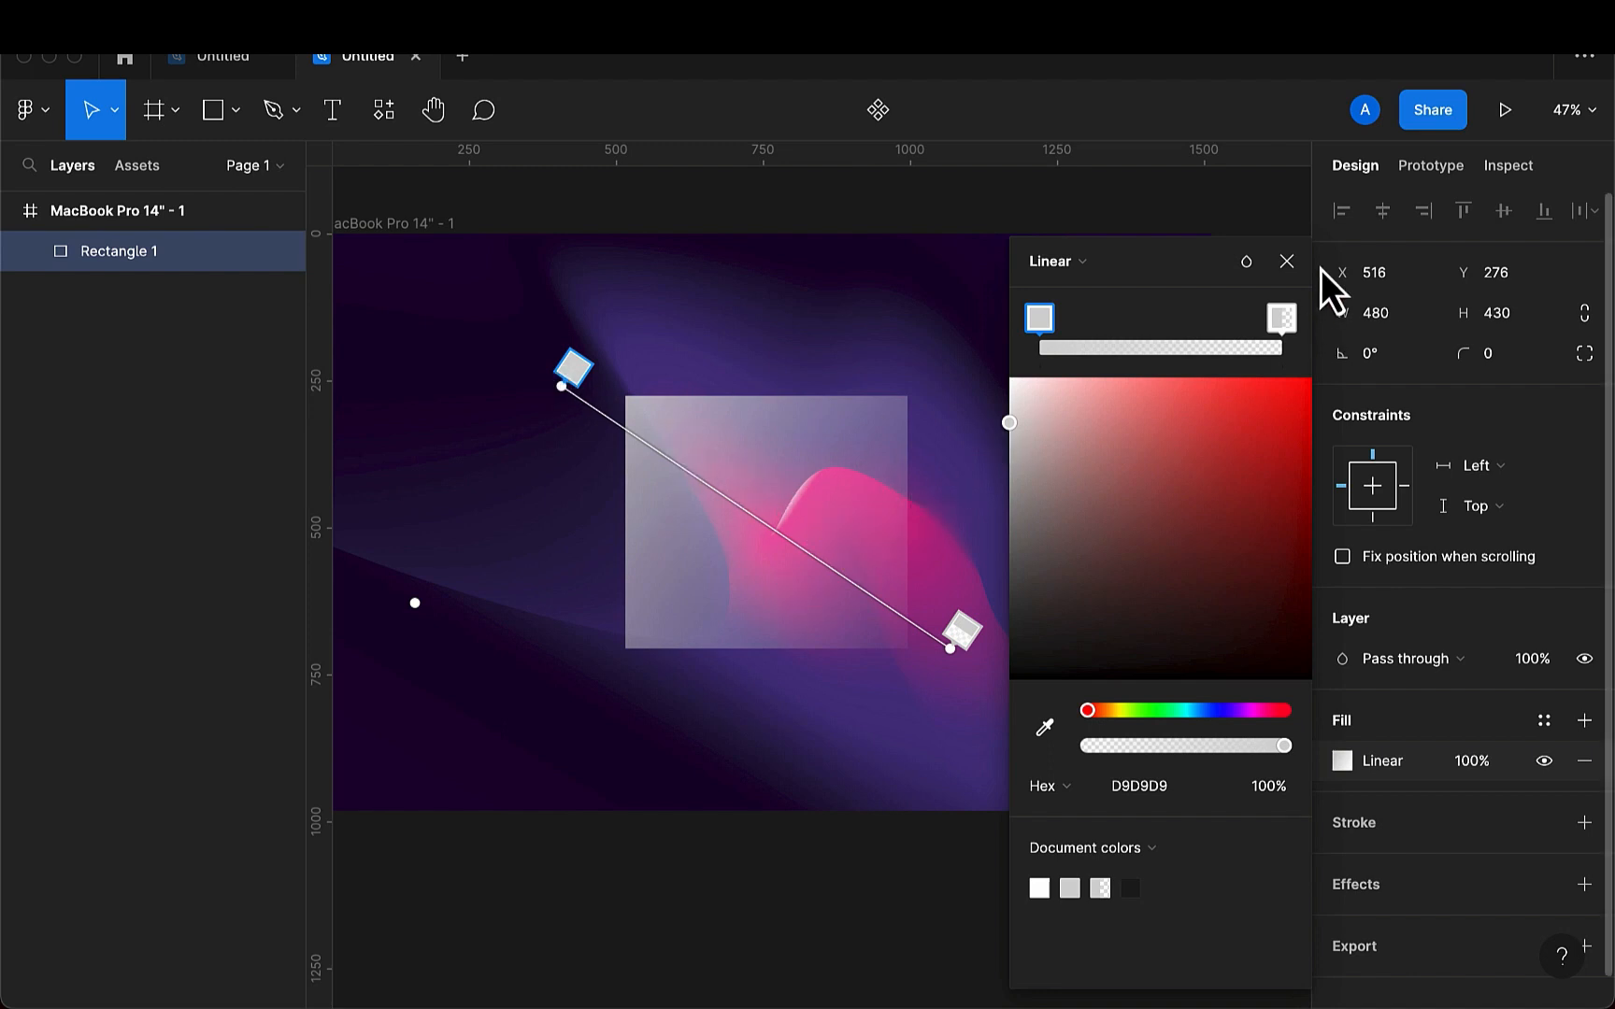
click(1288, 262)
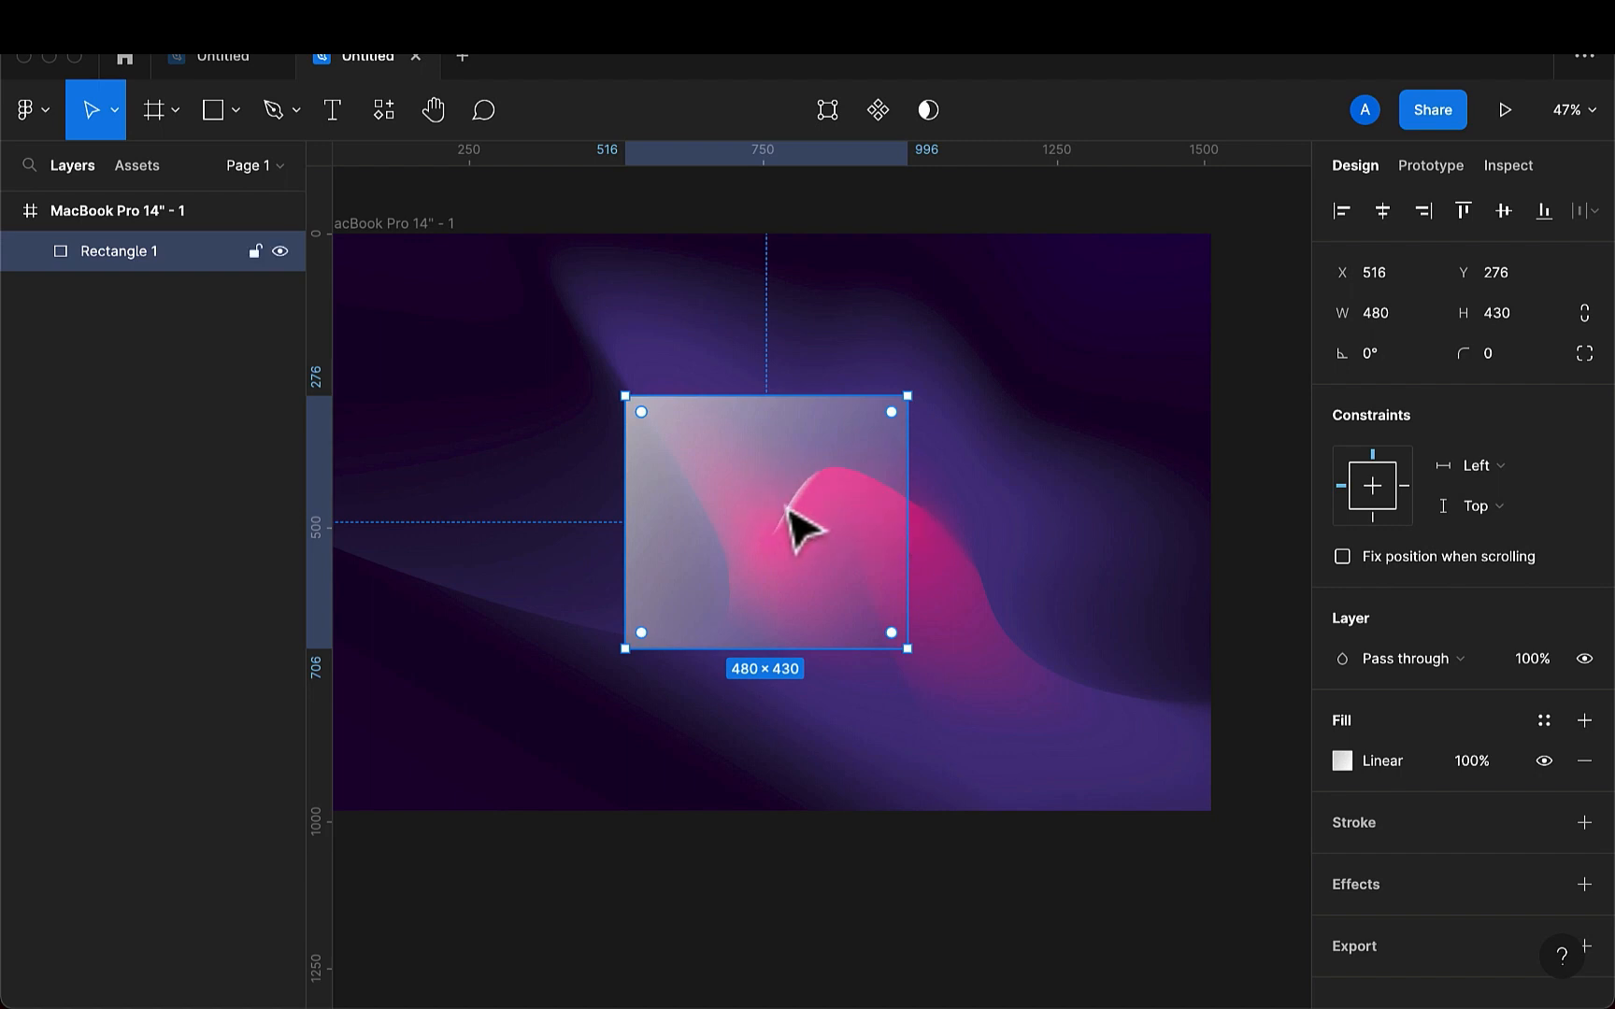
- Round the rectangle's corners with a radius of 20
click(1506, 366)
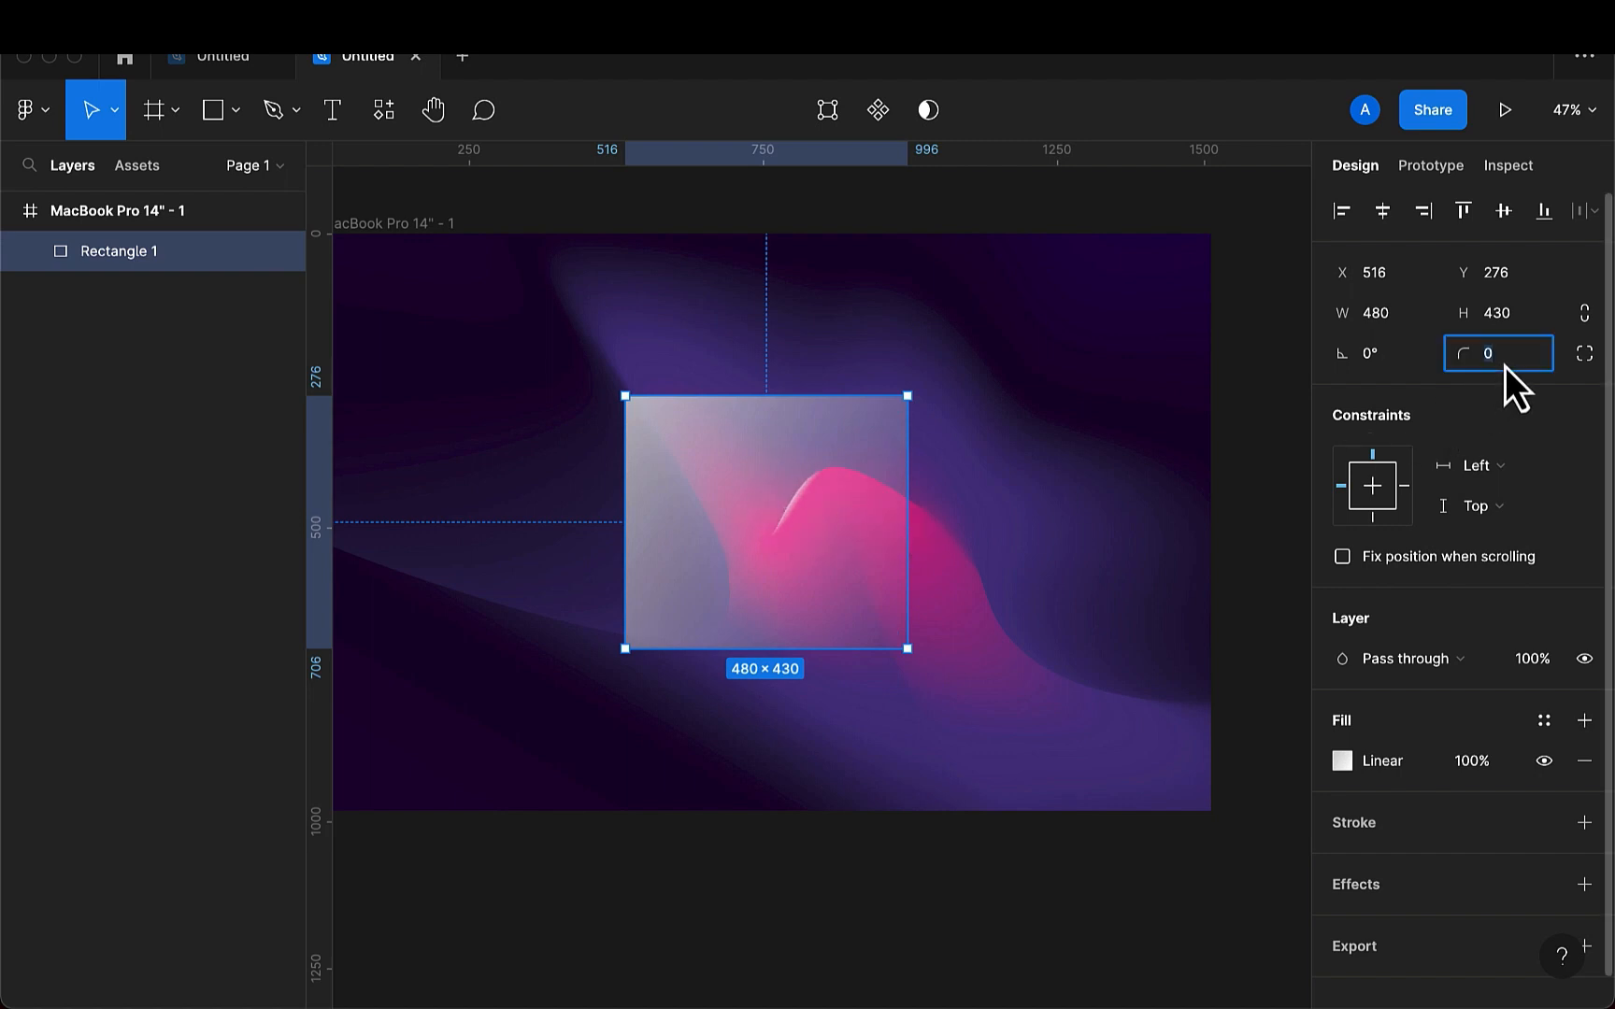
key(BackSpace)
text(20)
key(Return)
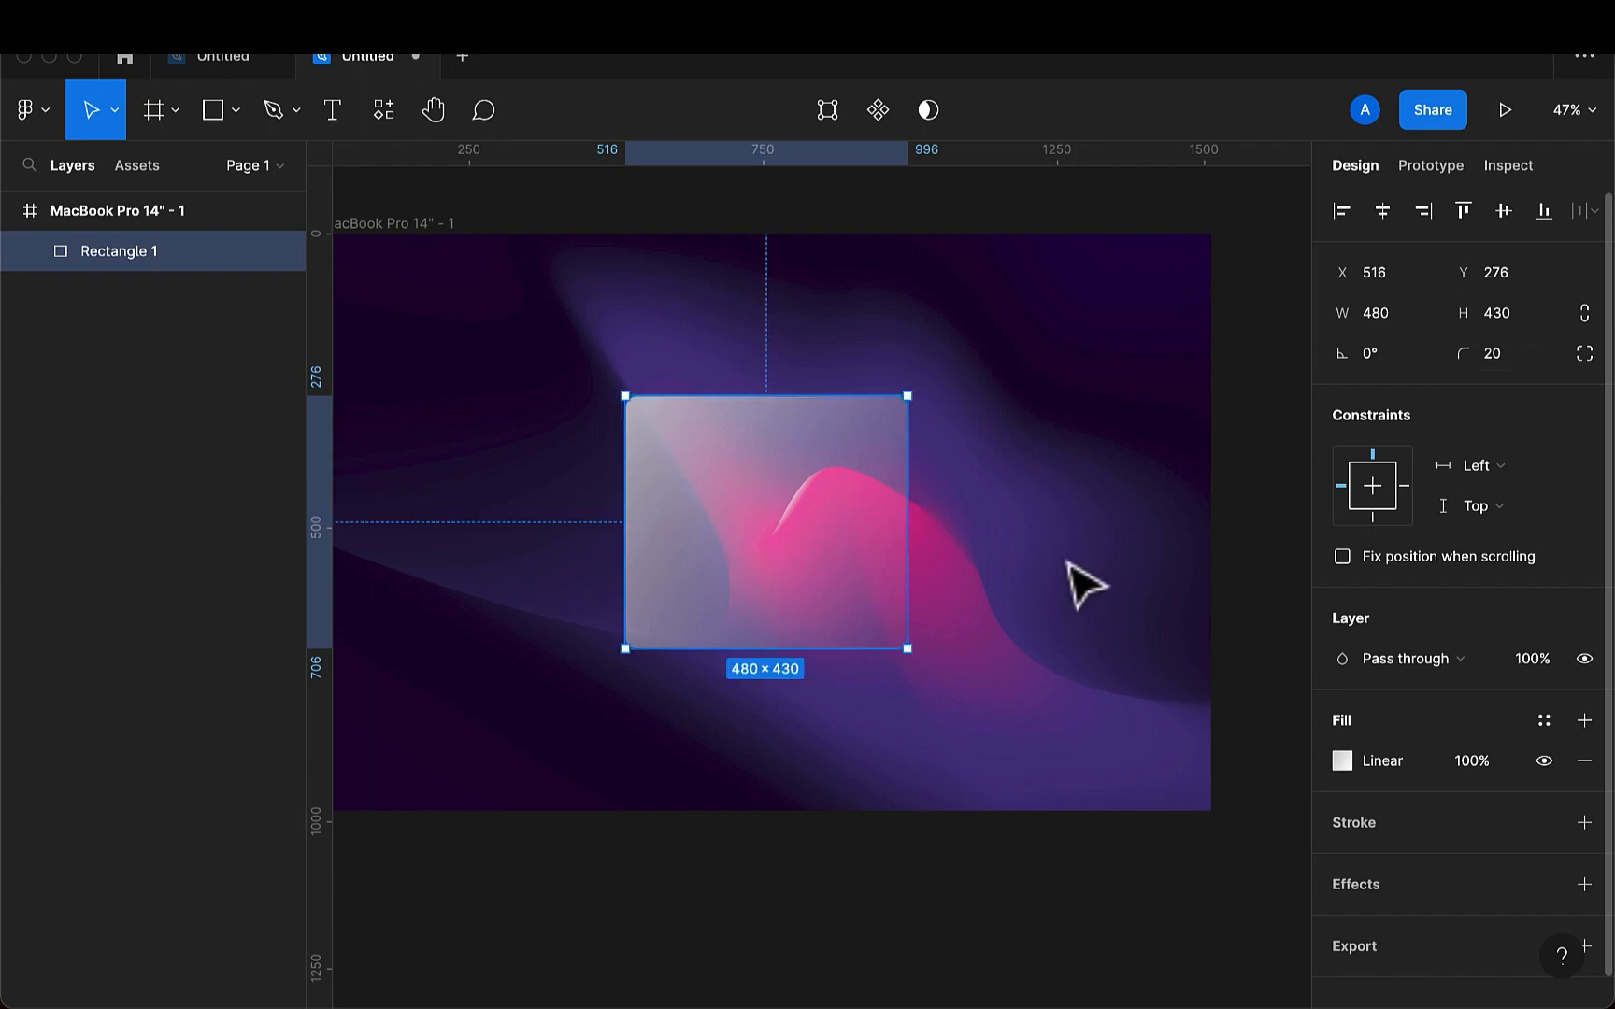
click(1005, 612)
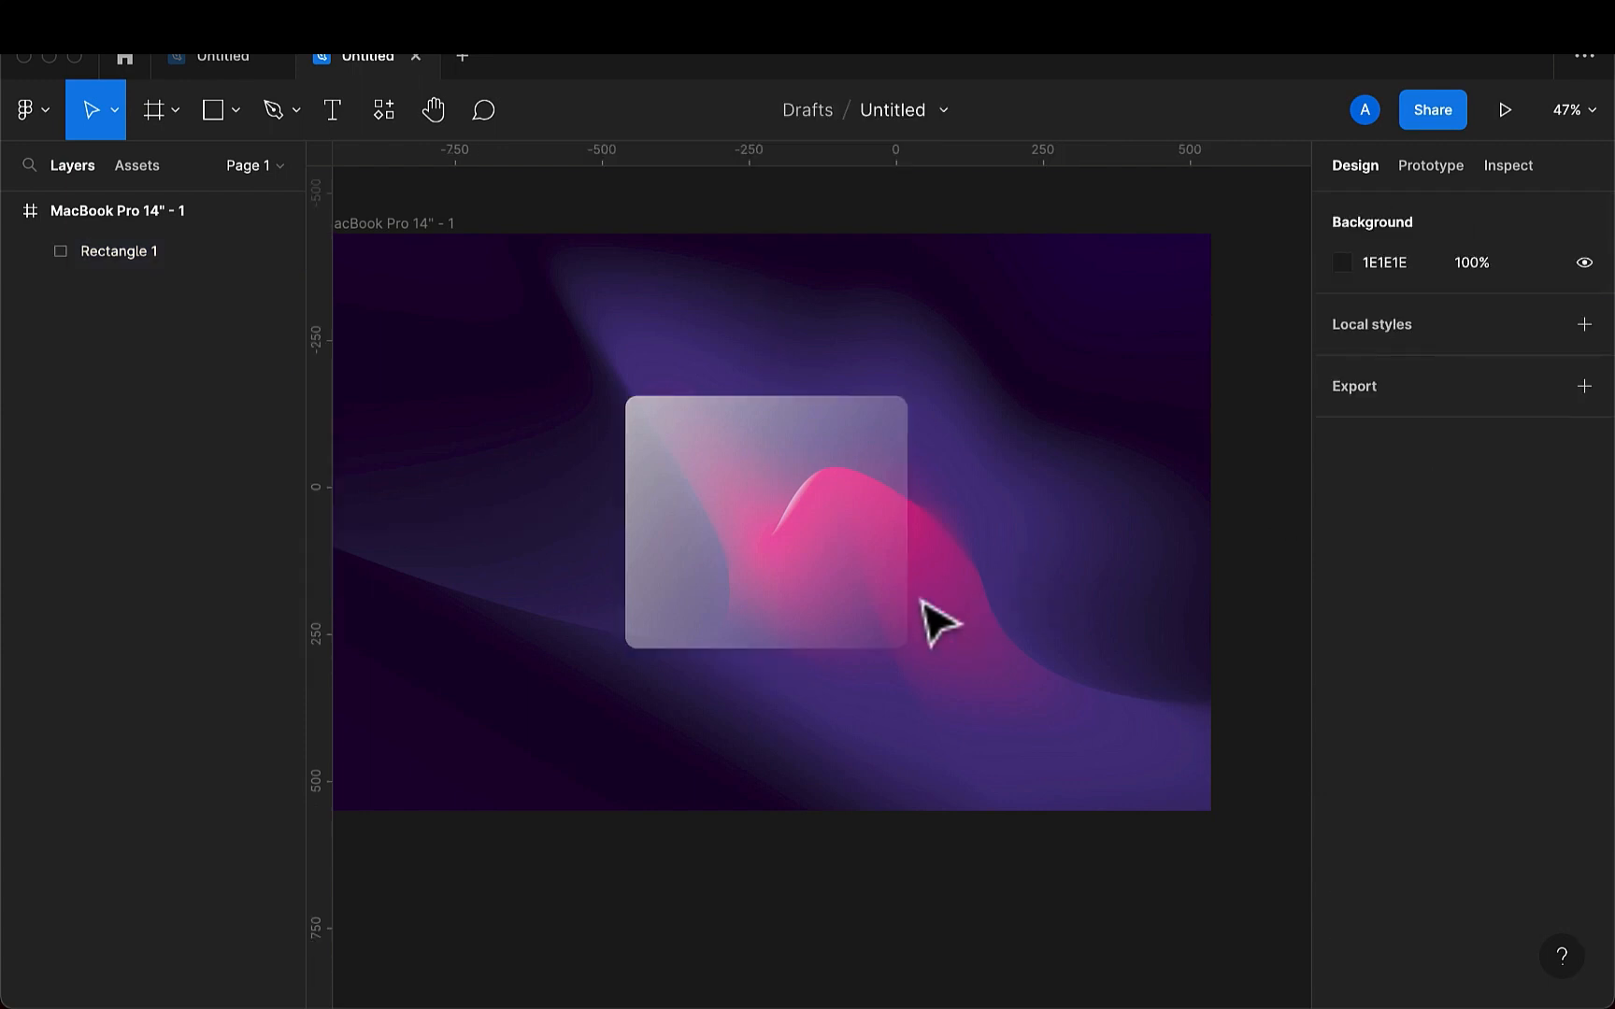
- Add an inside stroke to the rectangle with a thickness of 2
click(862, 636)
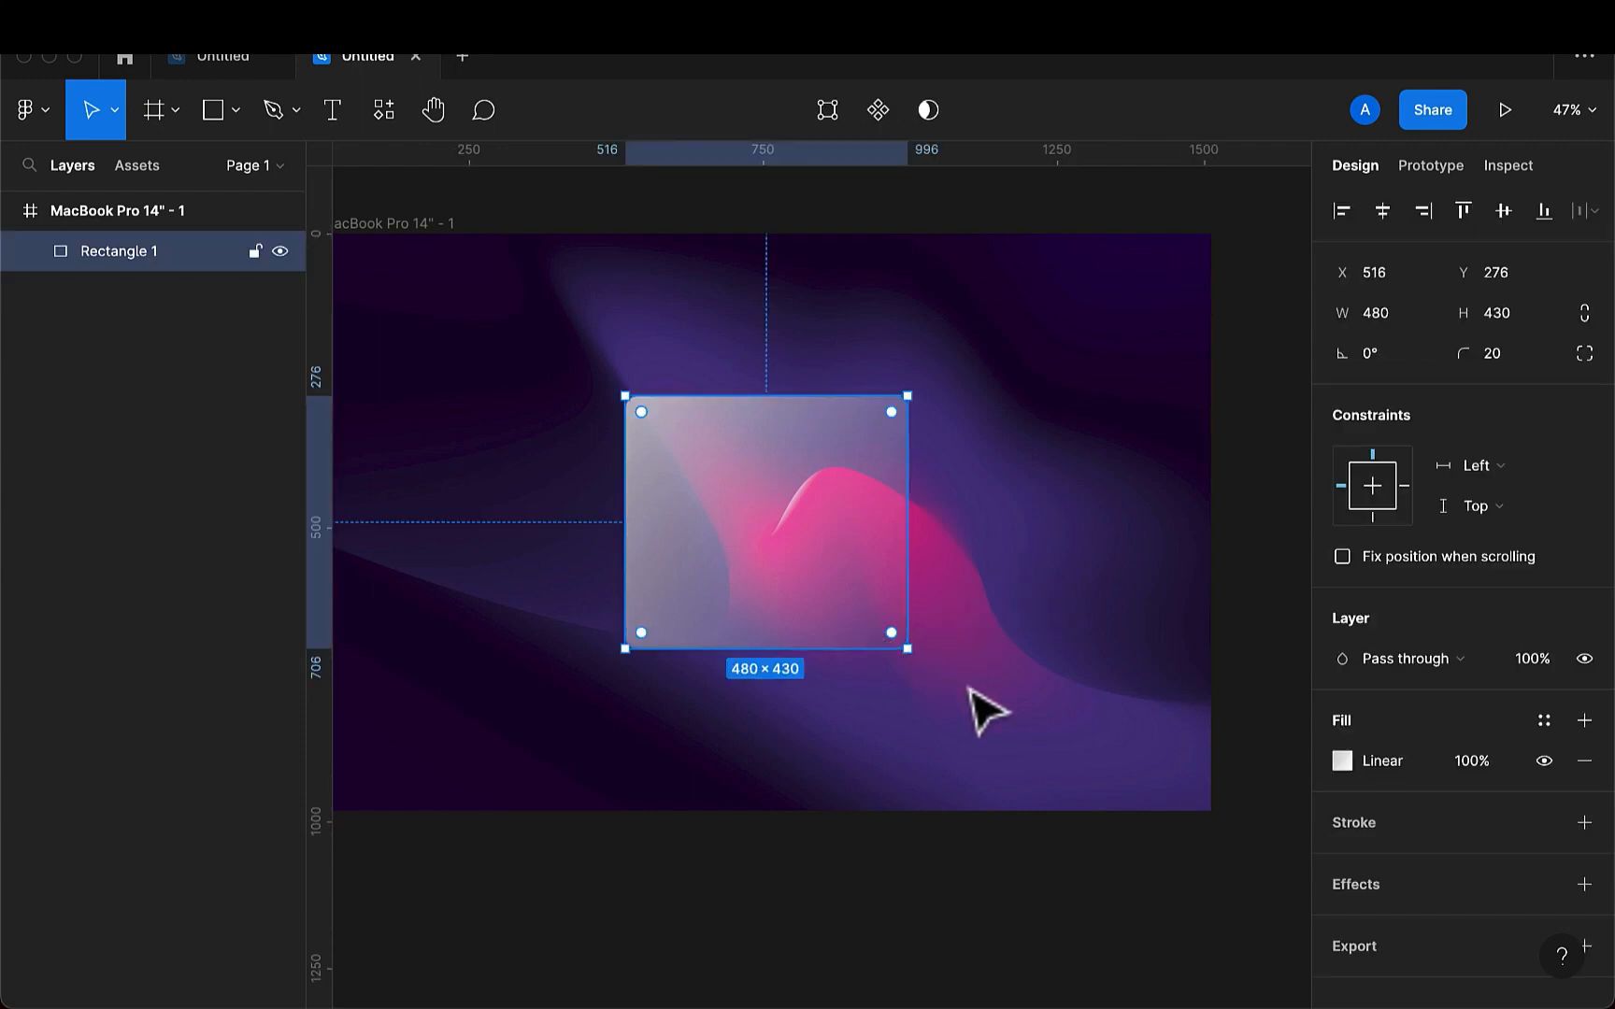
click(1584, 822)
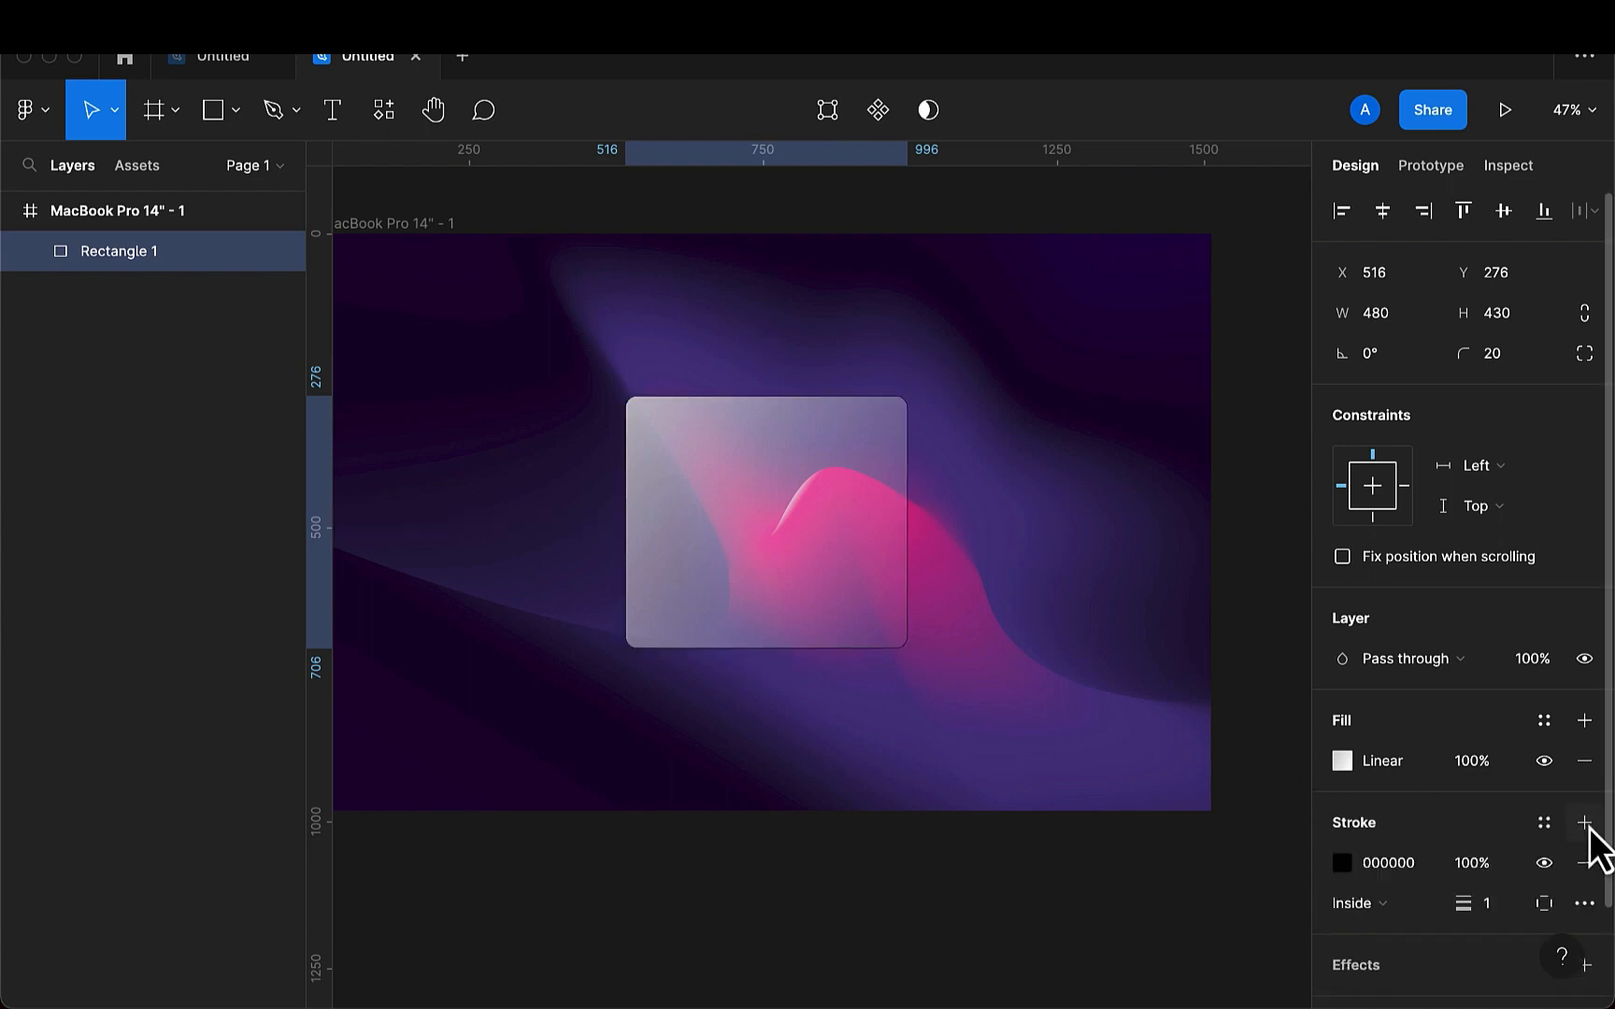
click(1490, 907)
text(2)
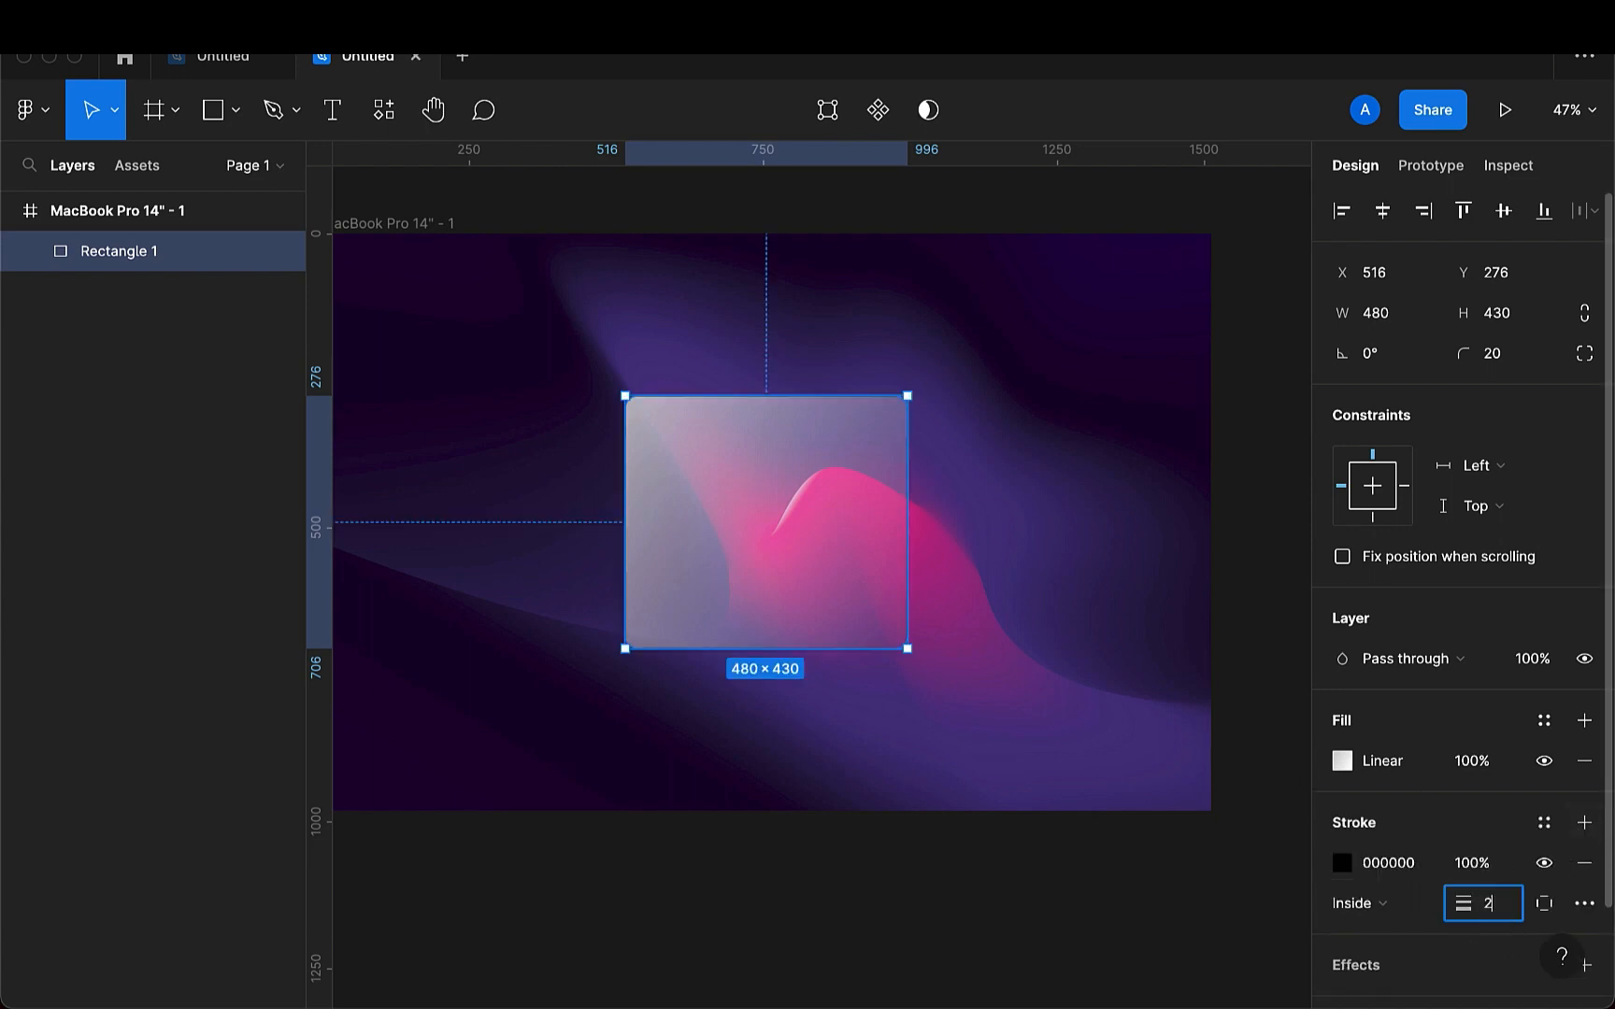
key(Return)
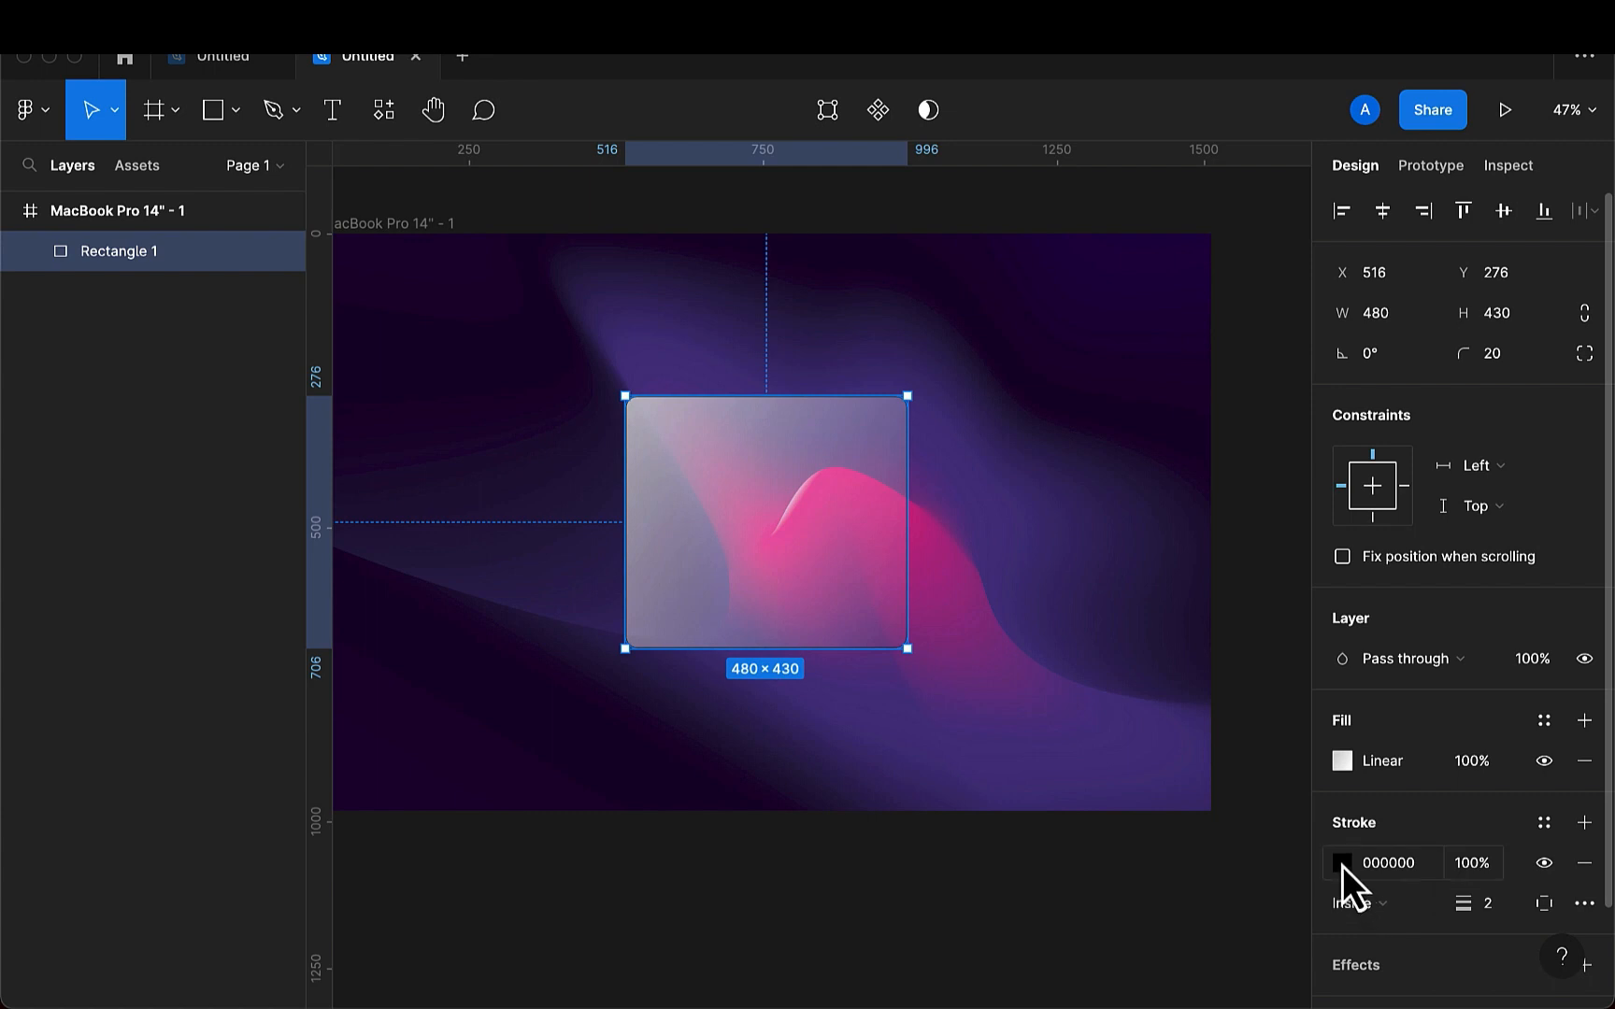
- Set the rectangle's stroke colour to white, FFFFFF
click(1342, 863)
click(1039, 887)
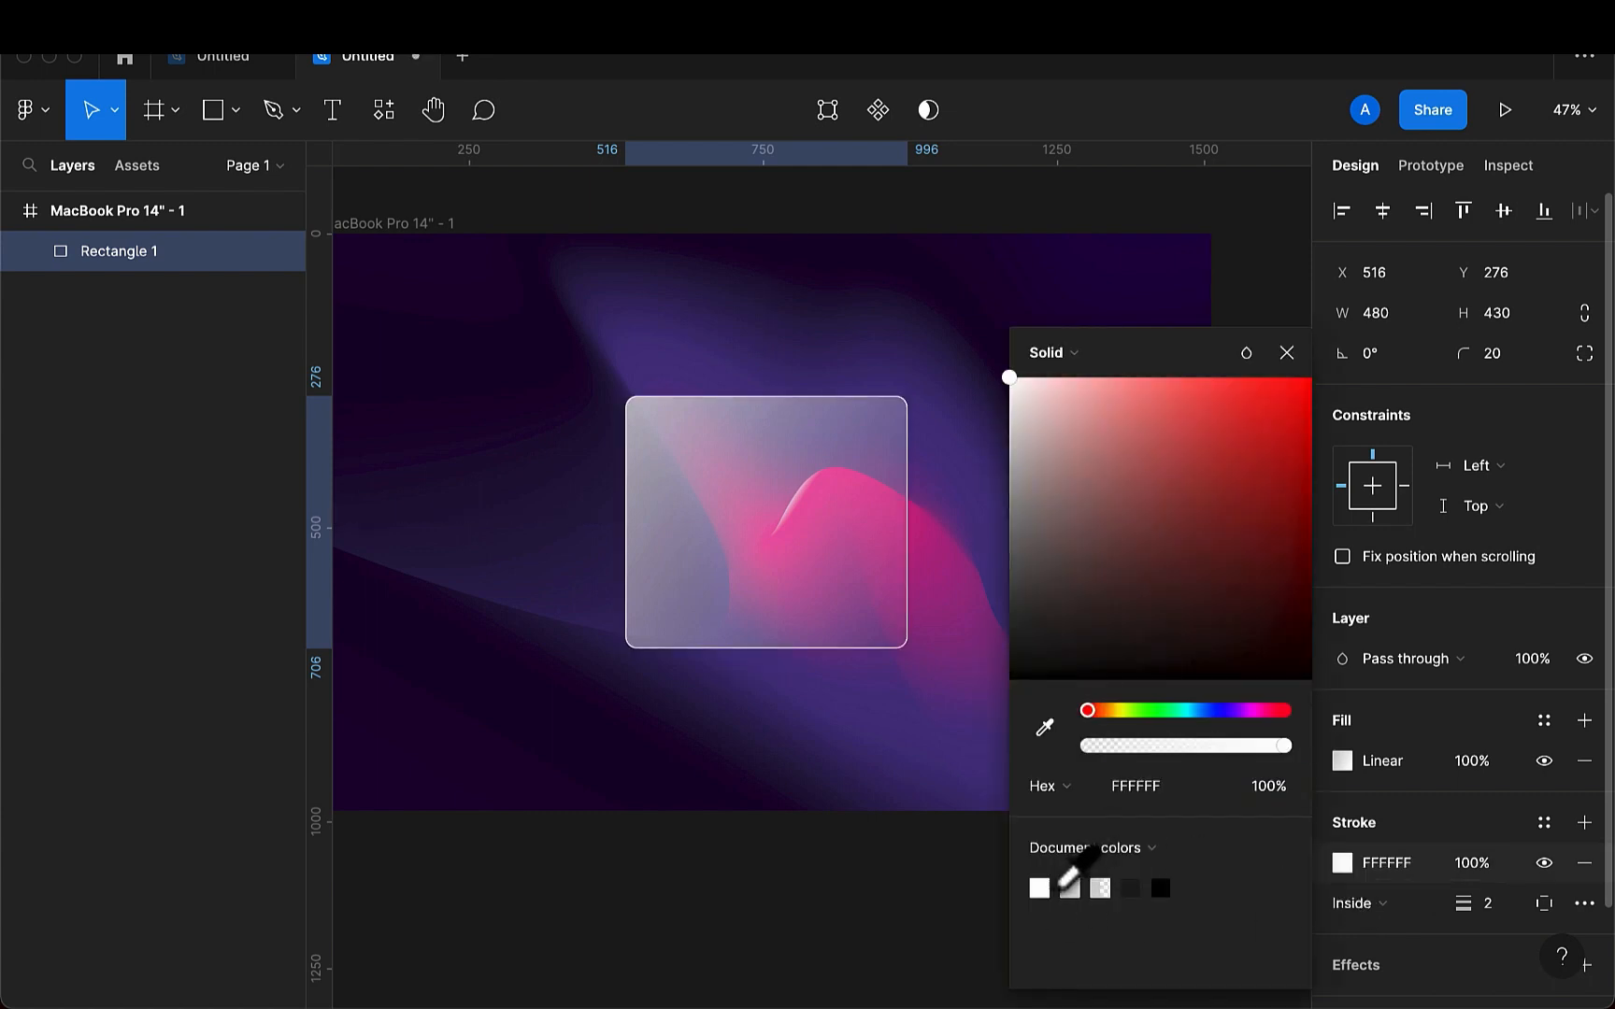
click(1286, 354)
click(1057, 508)
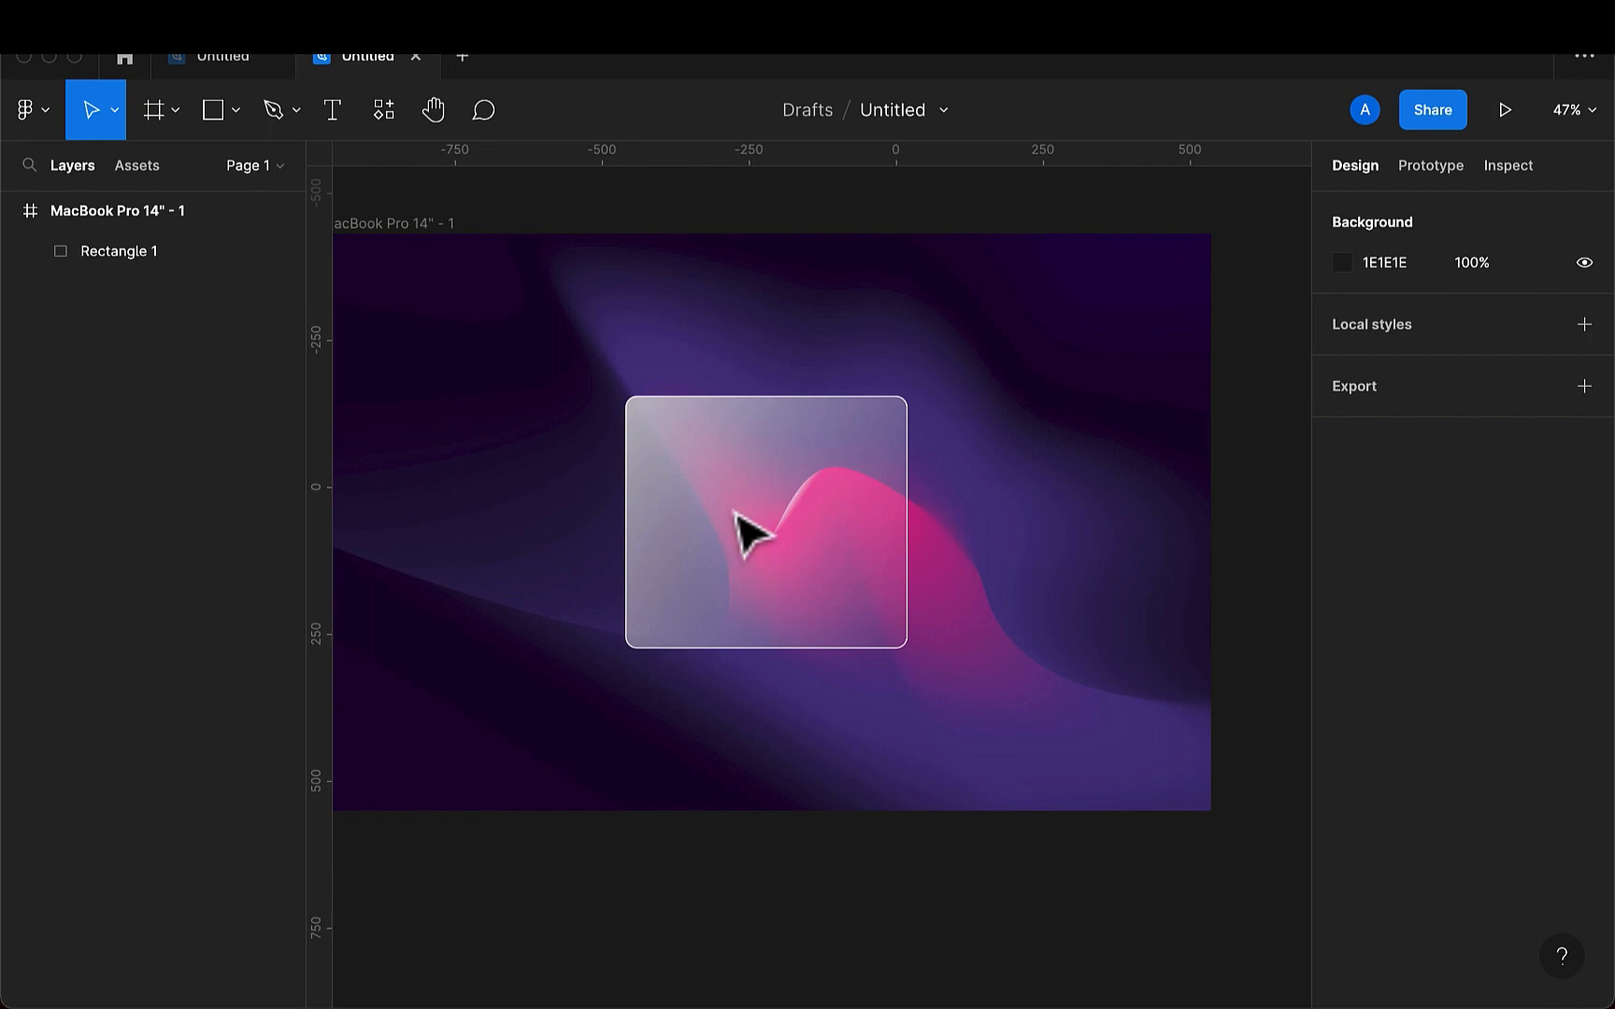
- Reduce the rectangle's white stroke opacity to 40%
click(813, 486)
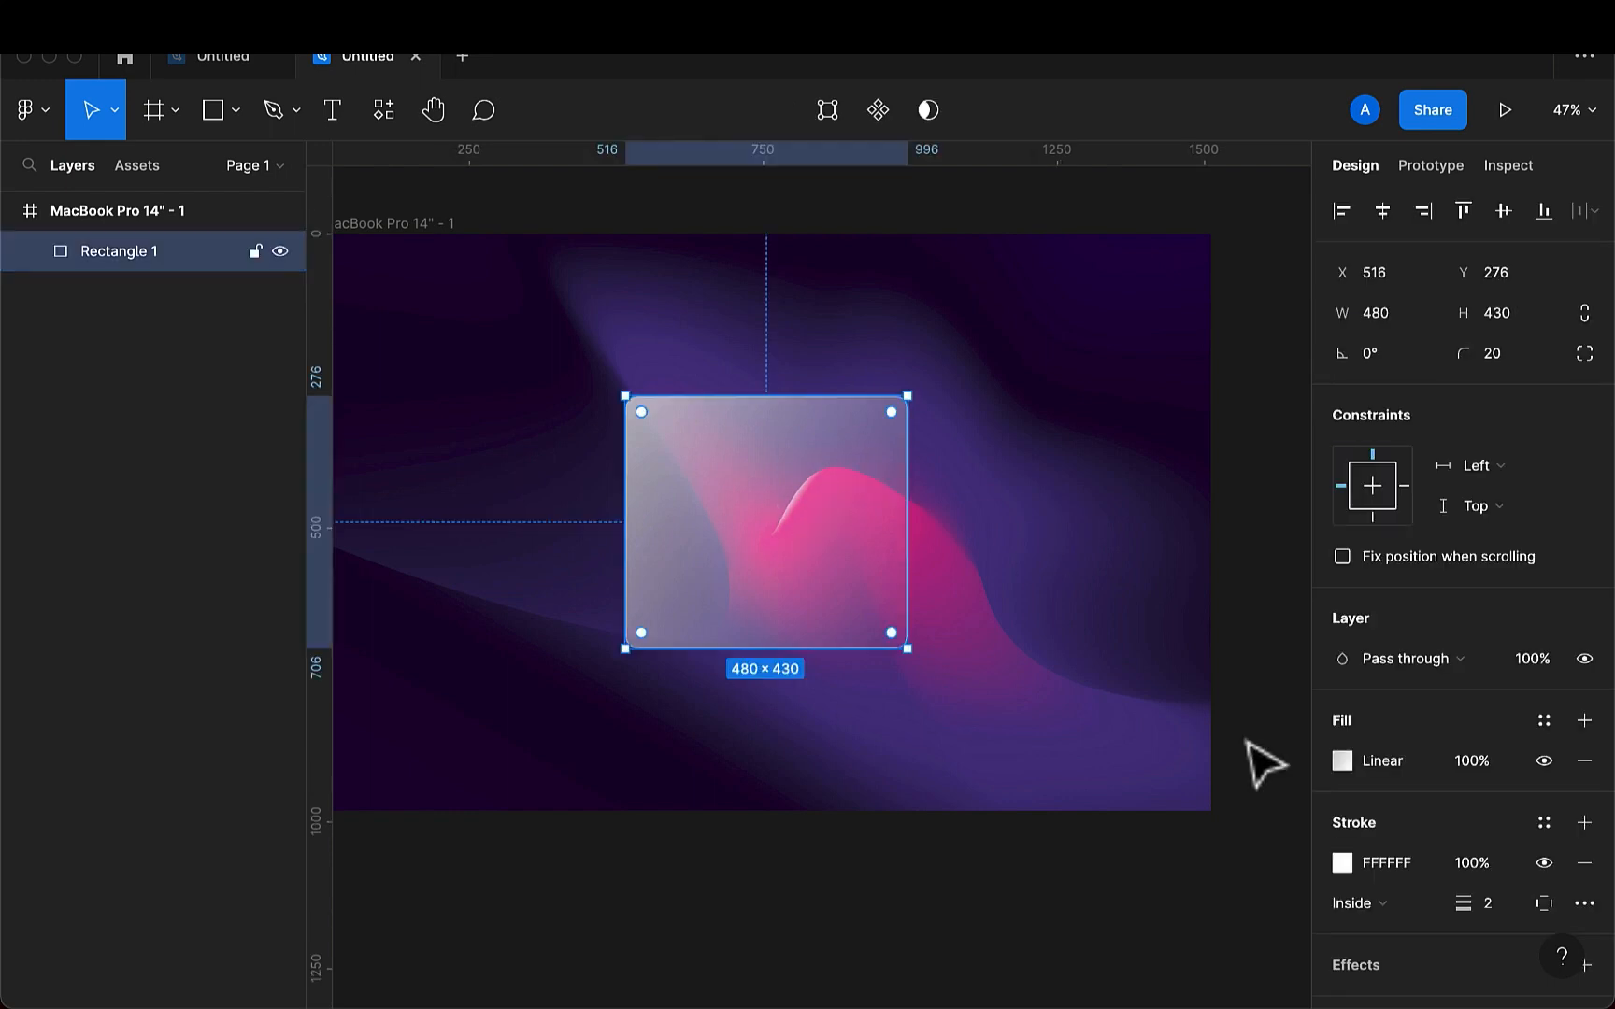
click(1487, 877)
text(40)
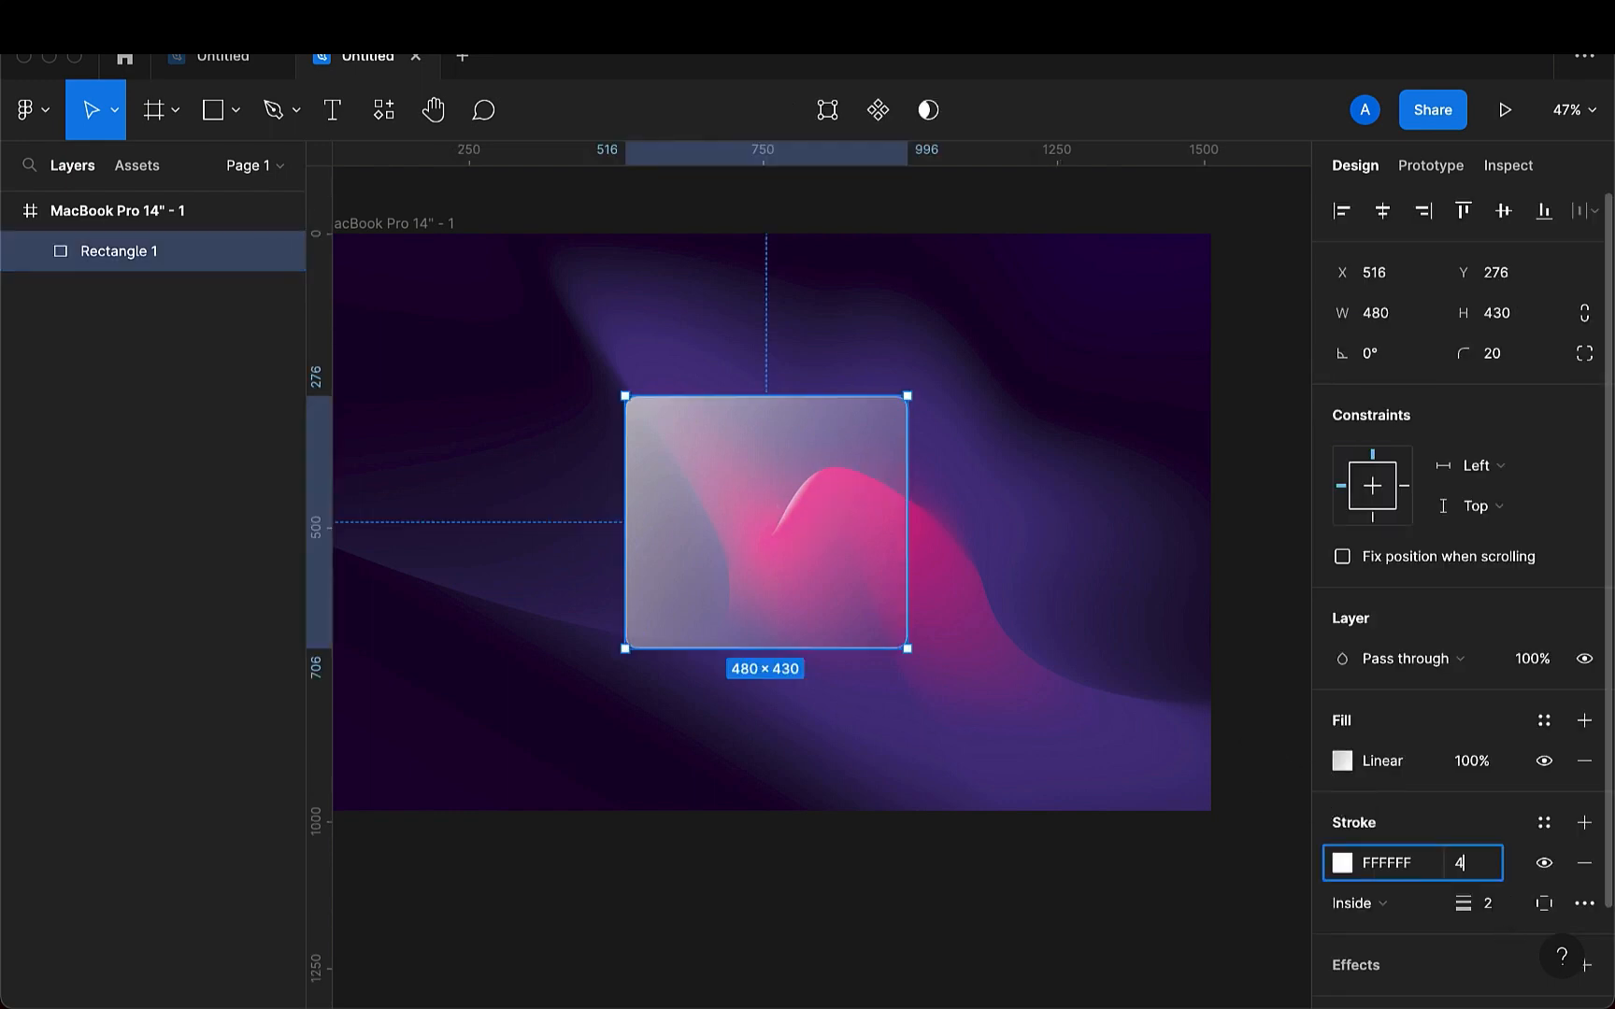
key(Return)
click(1019, 695)
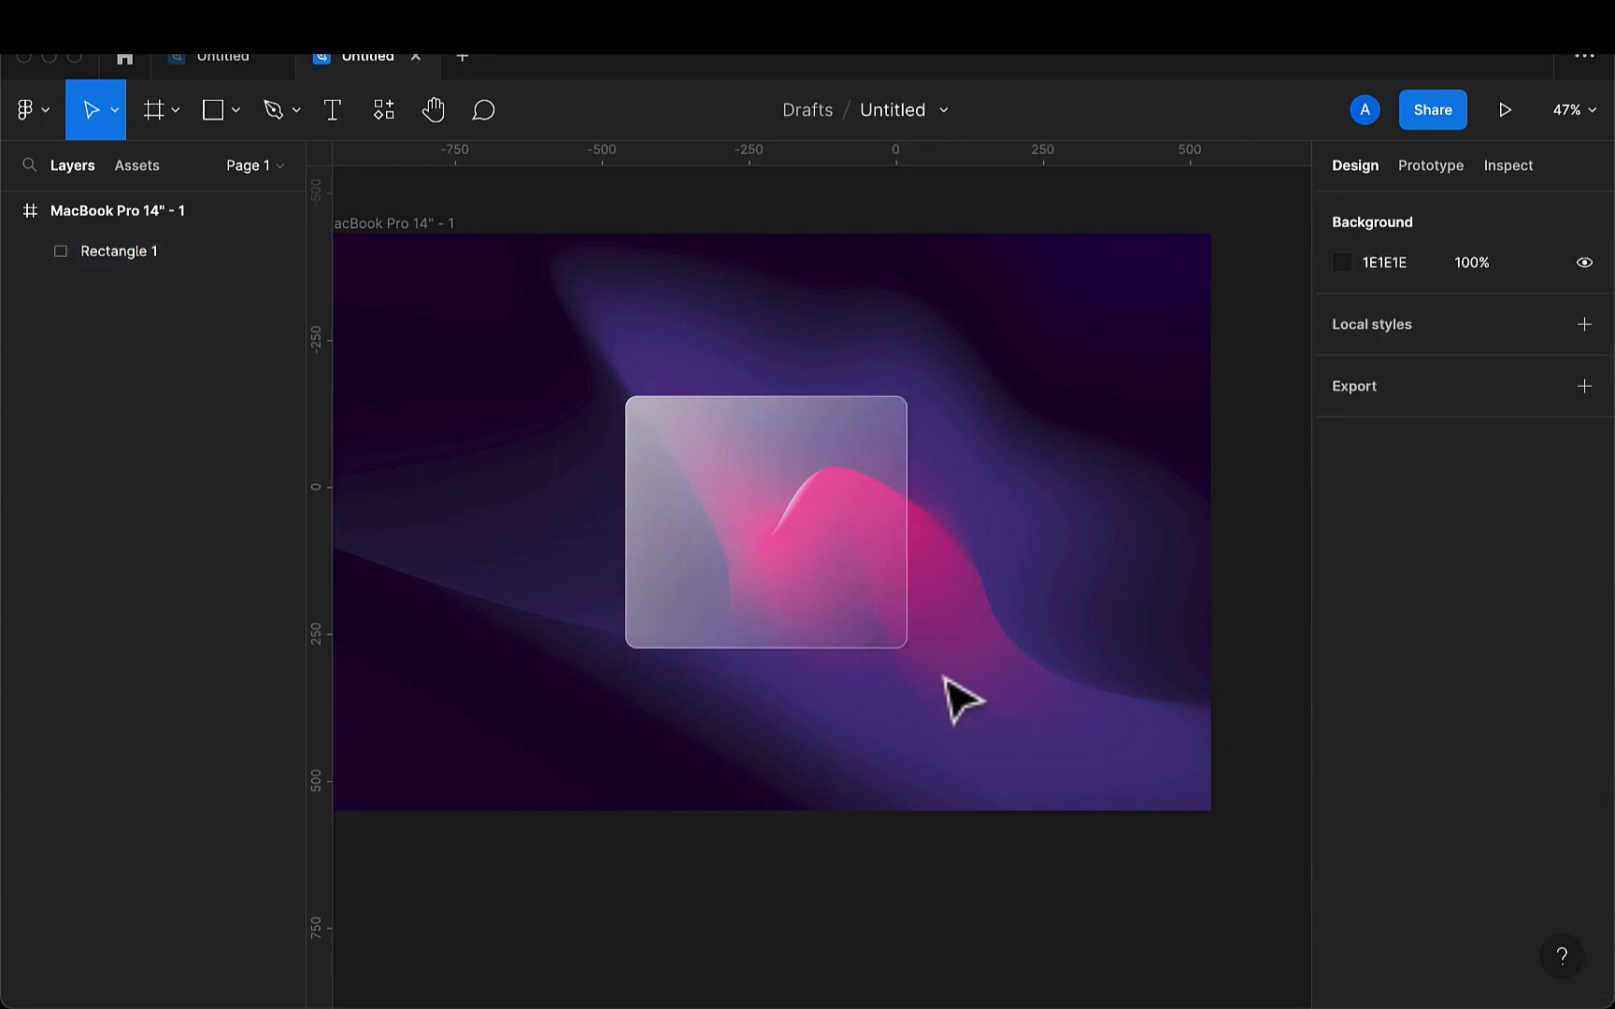
- Add a drop shadow to the rectangle and set its blur to 20
click(876, 629)
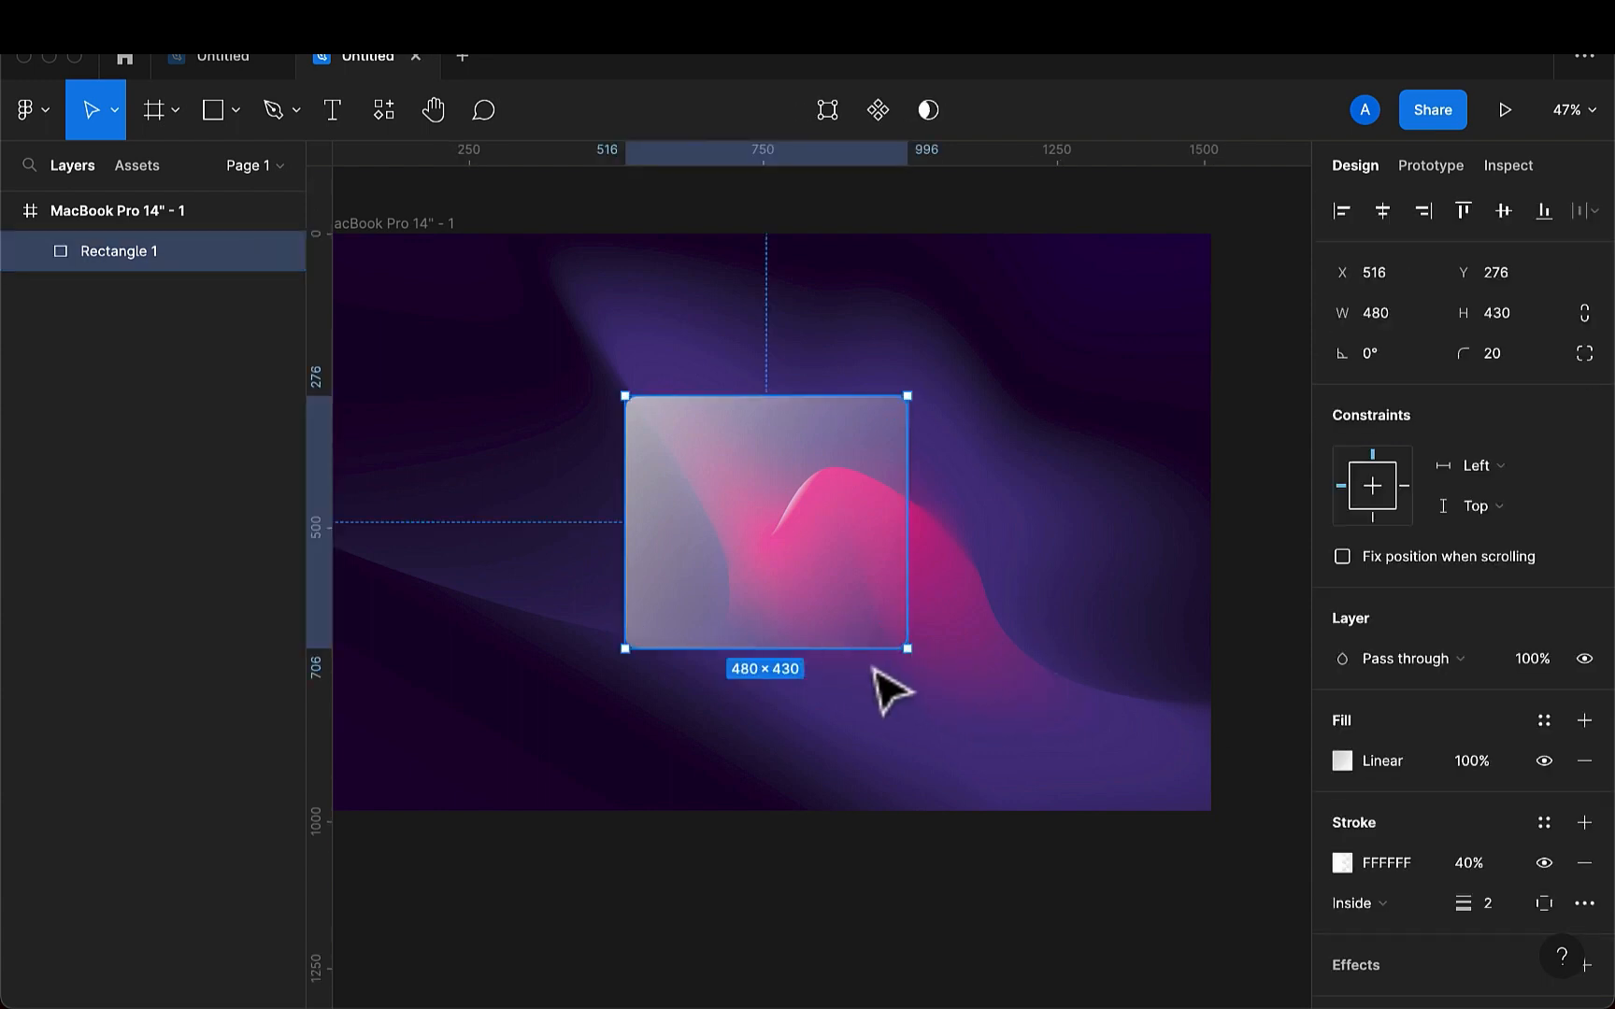
scroll(1381, 876, down, 3)
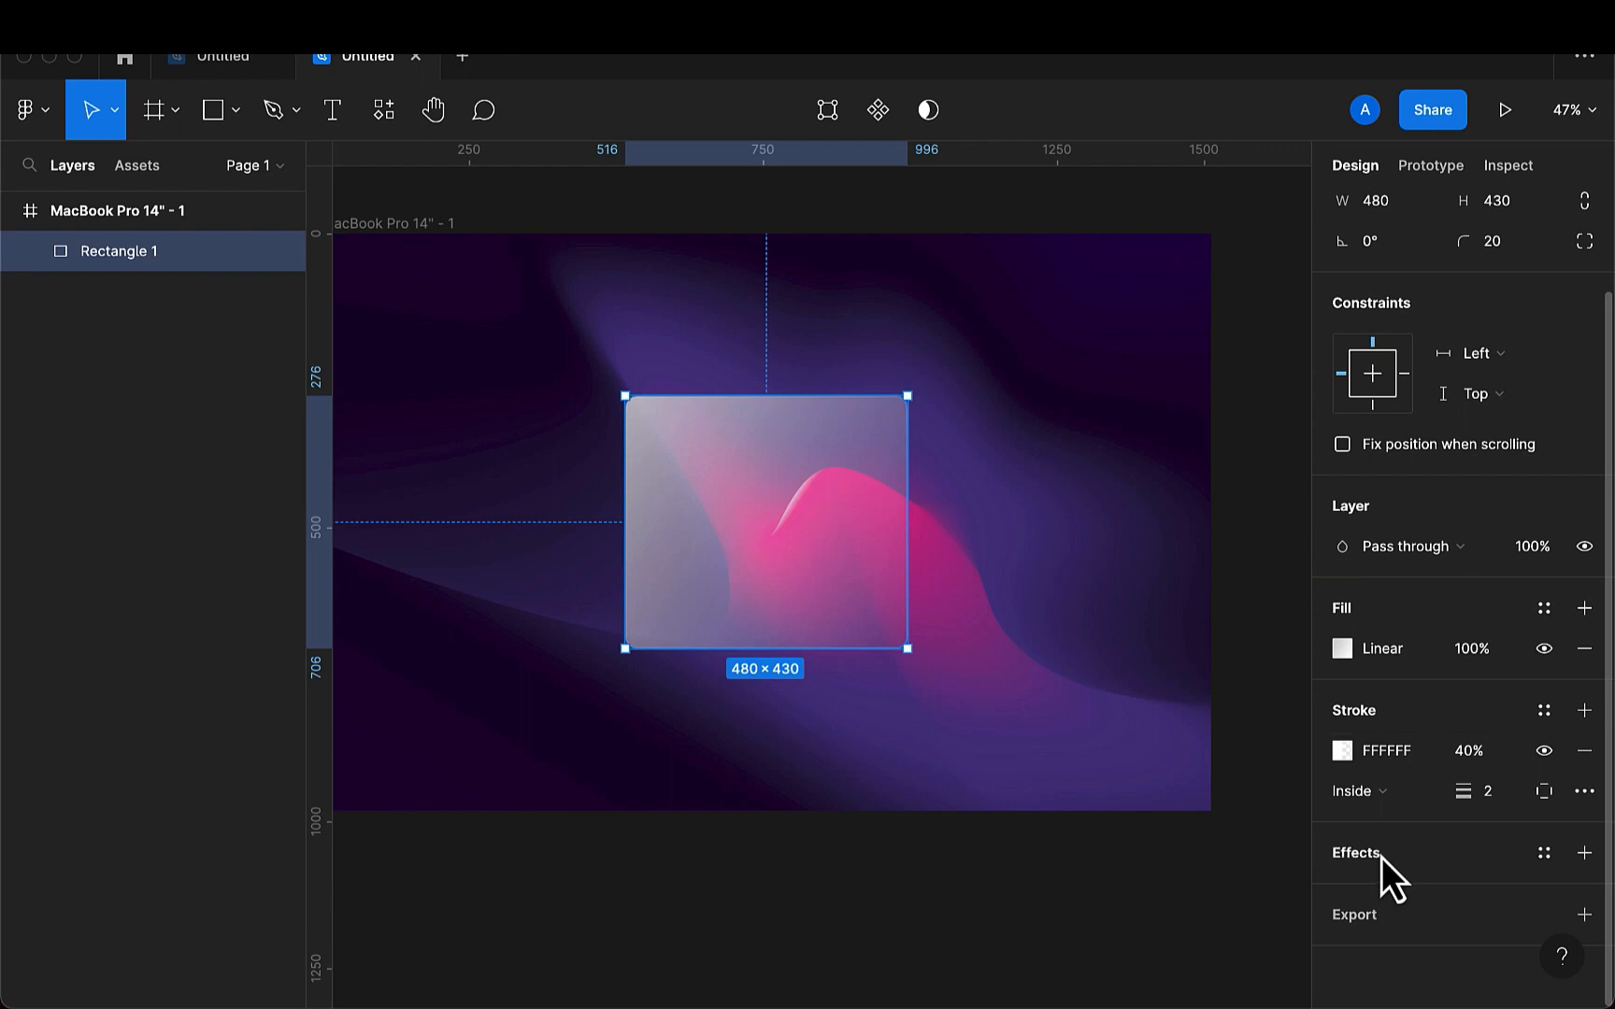
click(1584, 852)
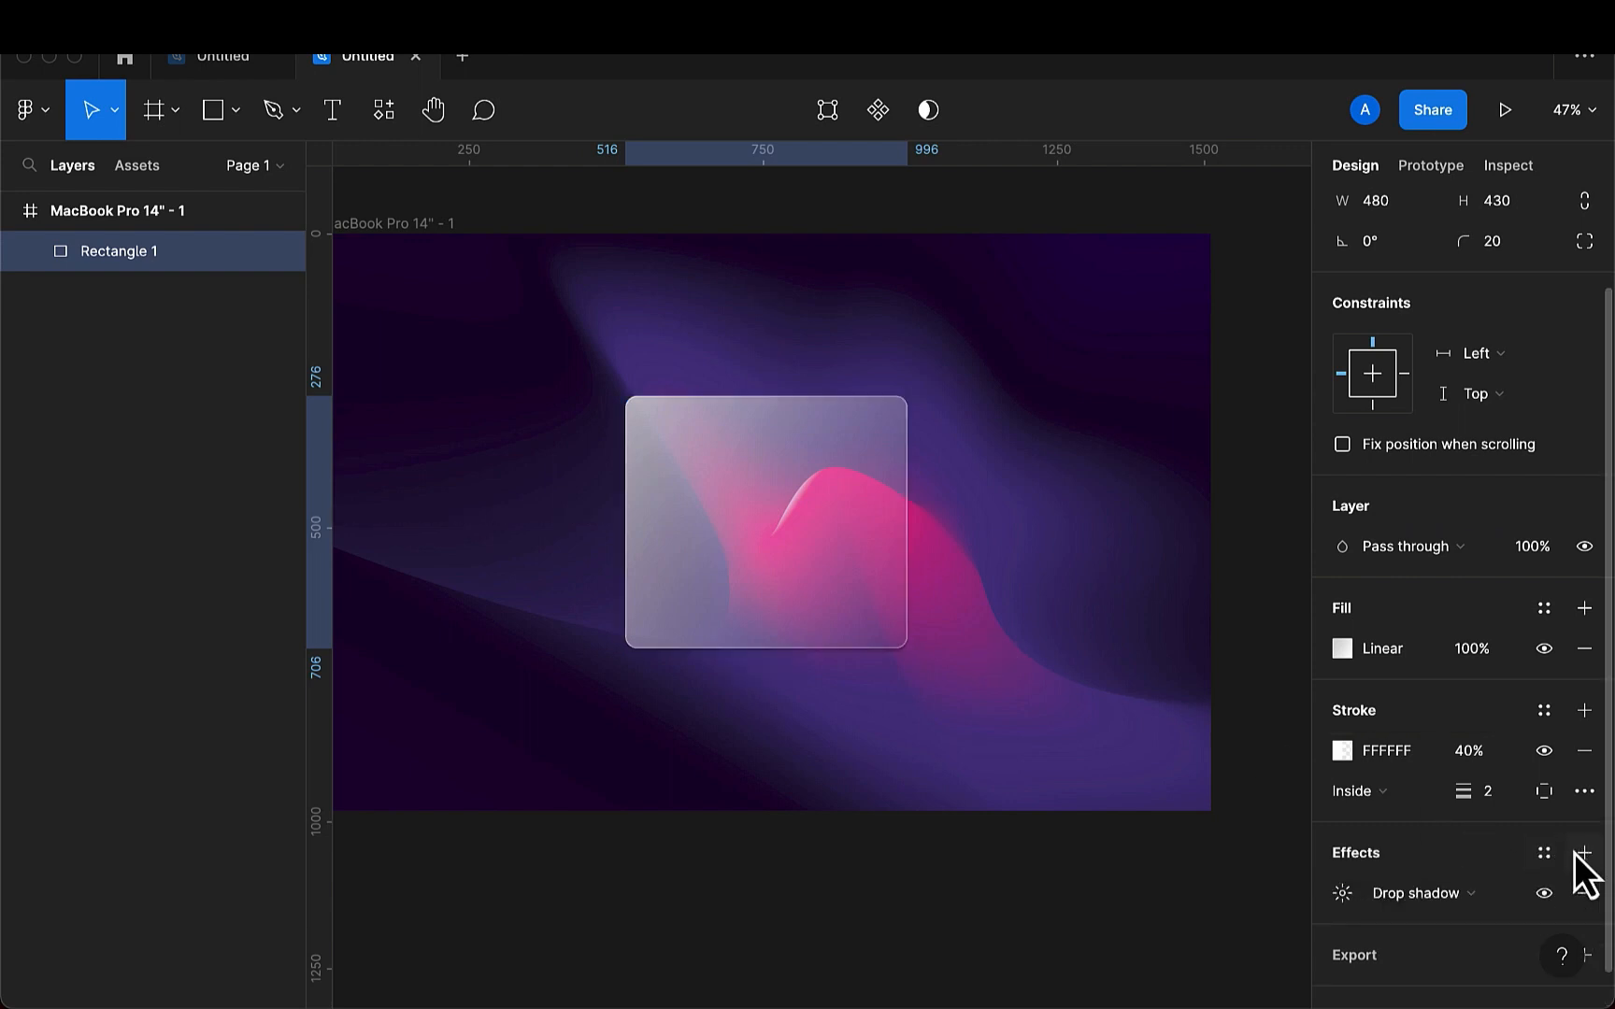
scroll(1457, 855, down, 1)
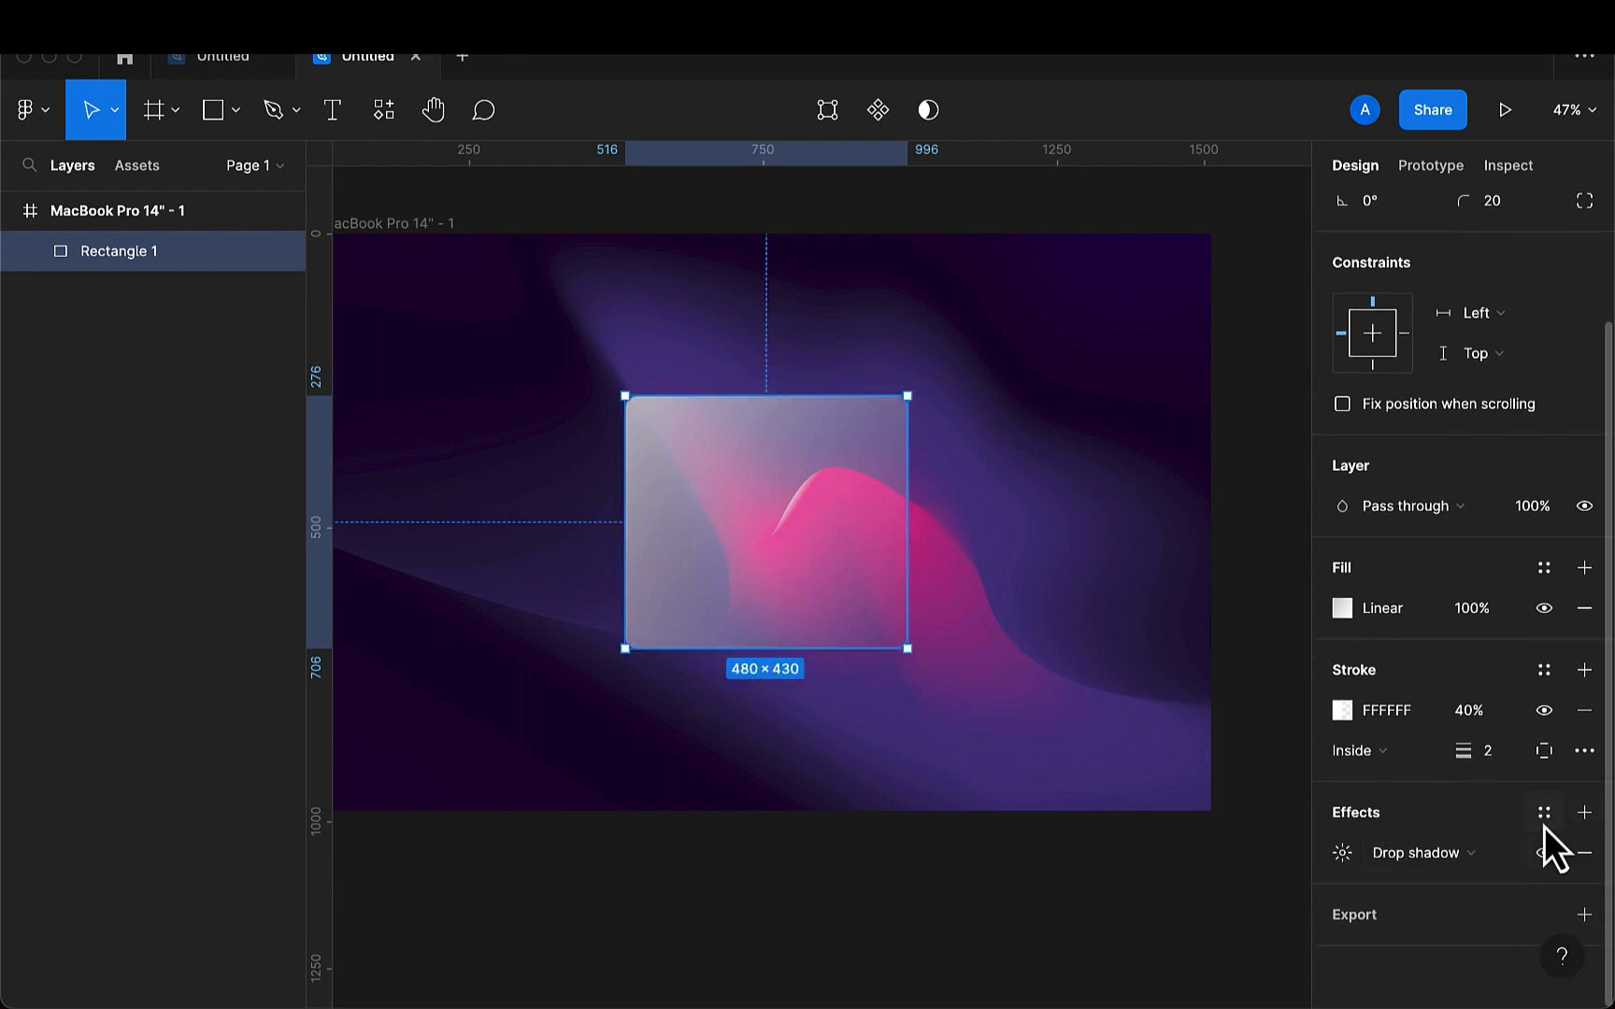
click(1339, 854)
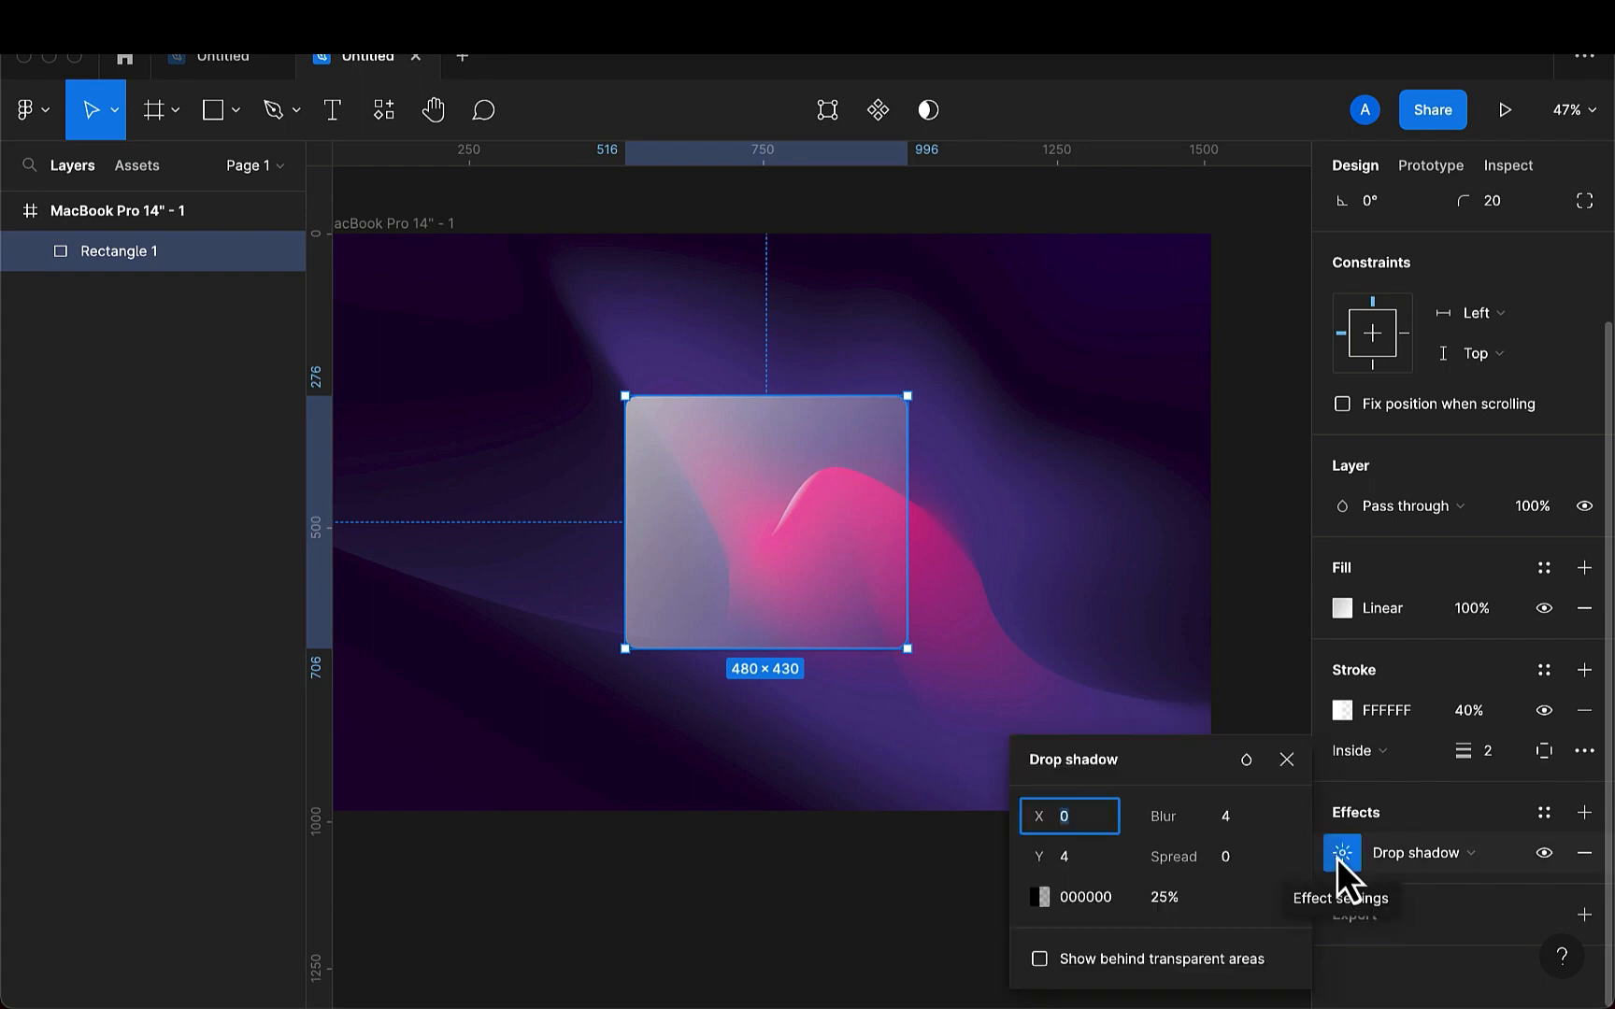
click(1234, 829)
key(BackSpace)
text(20)
key(Return)
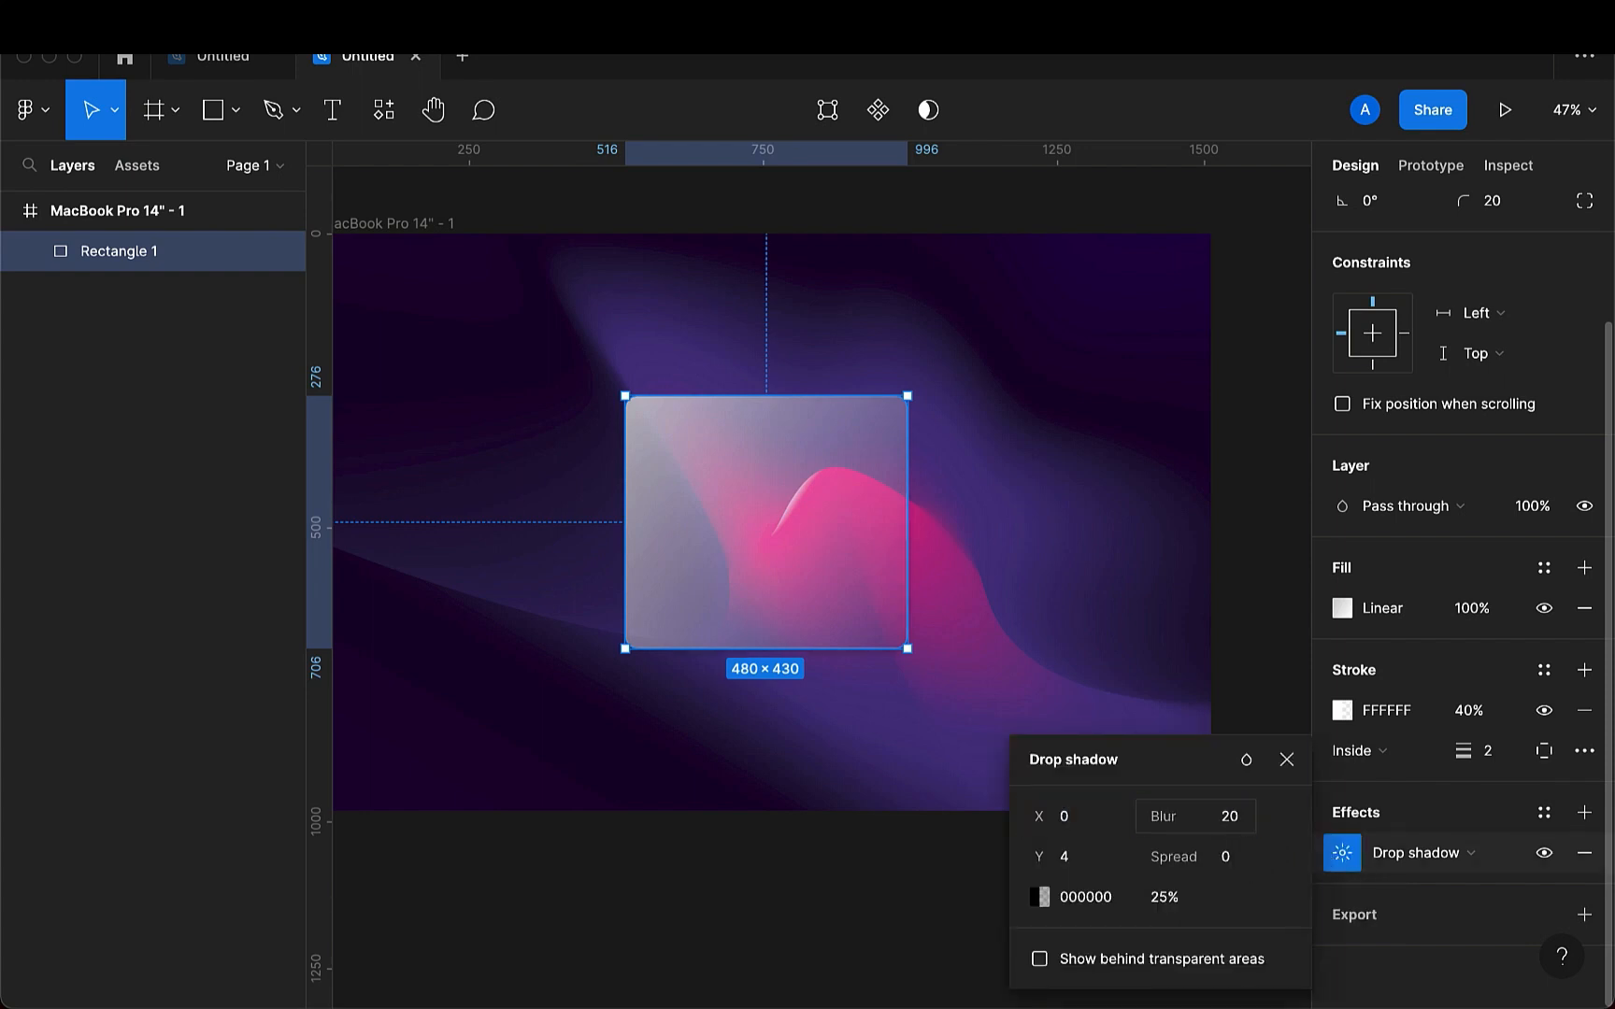
- Set the rectangle's drop shadow spread to -1 and its opacity to 20%
click(1218, 864)
key(BackSpace)
text(-1)
key(Return)
click(1175, 899)
key(BackSpace)
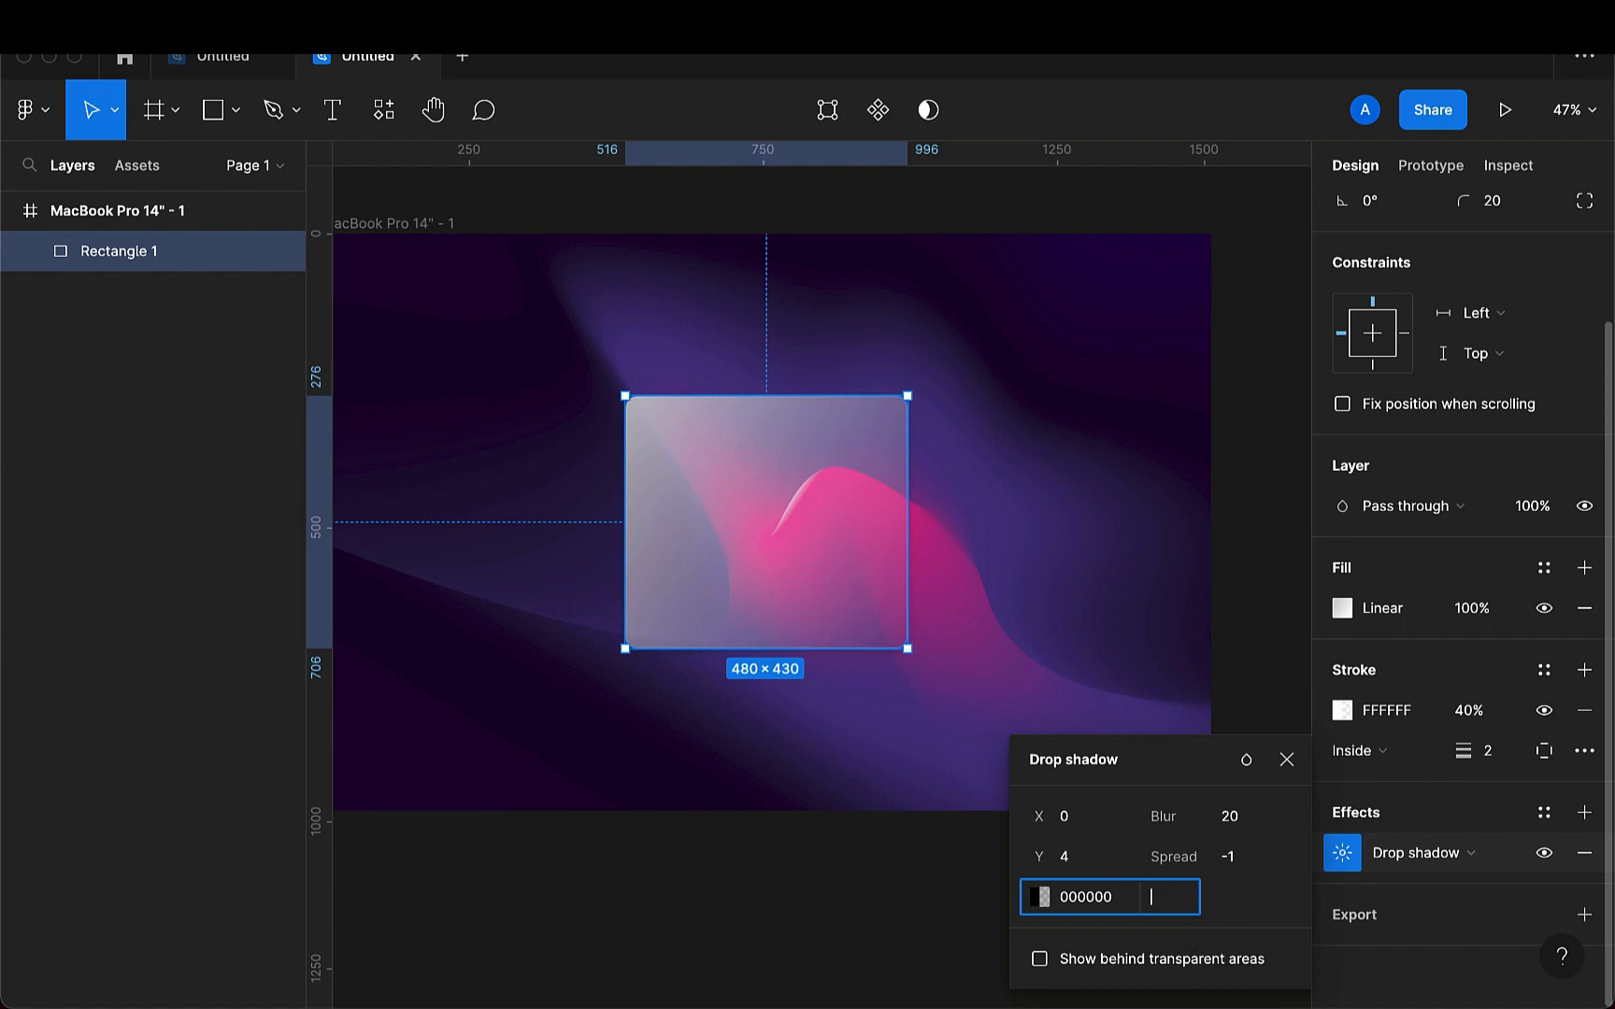
text(20)
key(Return)
click(1285, 757)
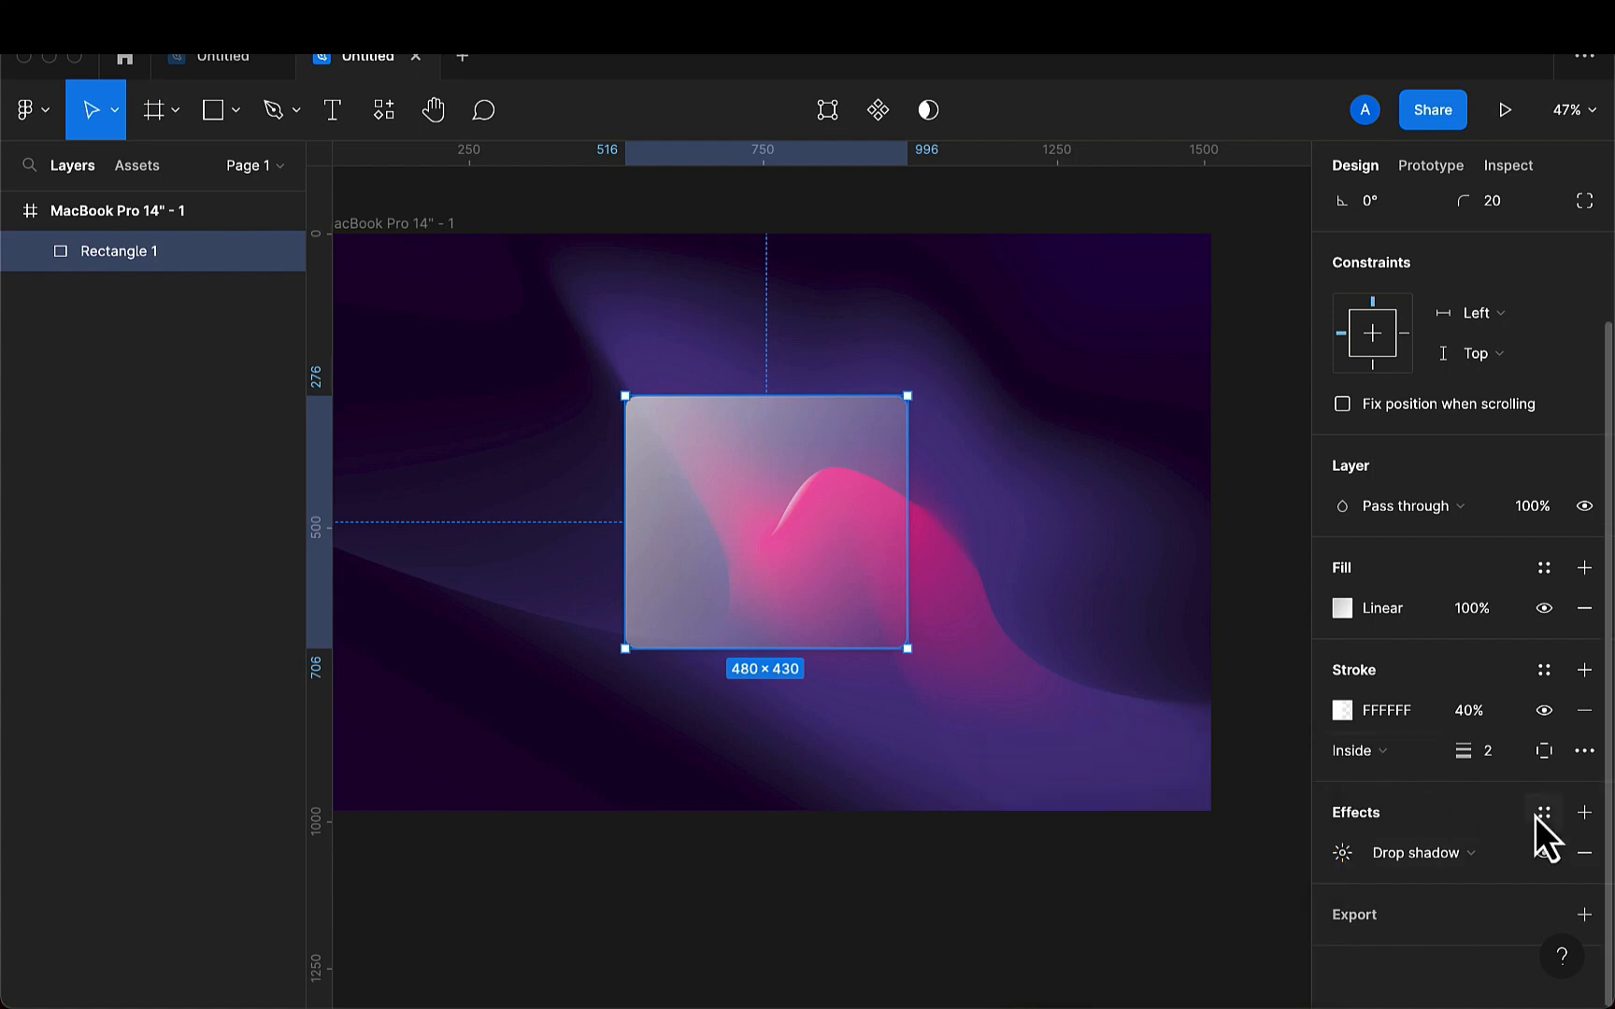
- Add a second effect to the rectangle and change it to a background blur
click(1584, 813)
scroll(1426, 886, down, 1)
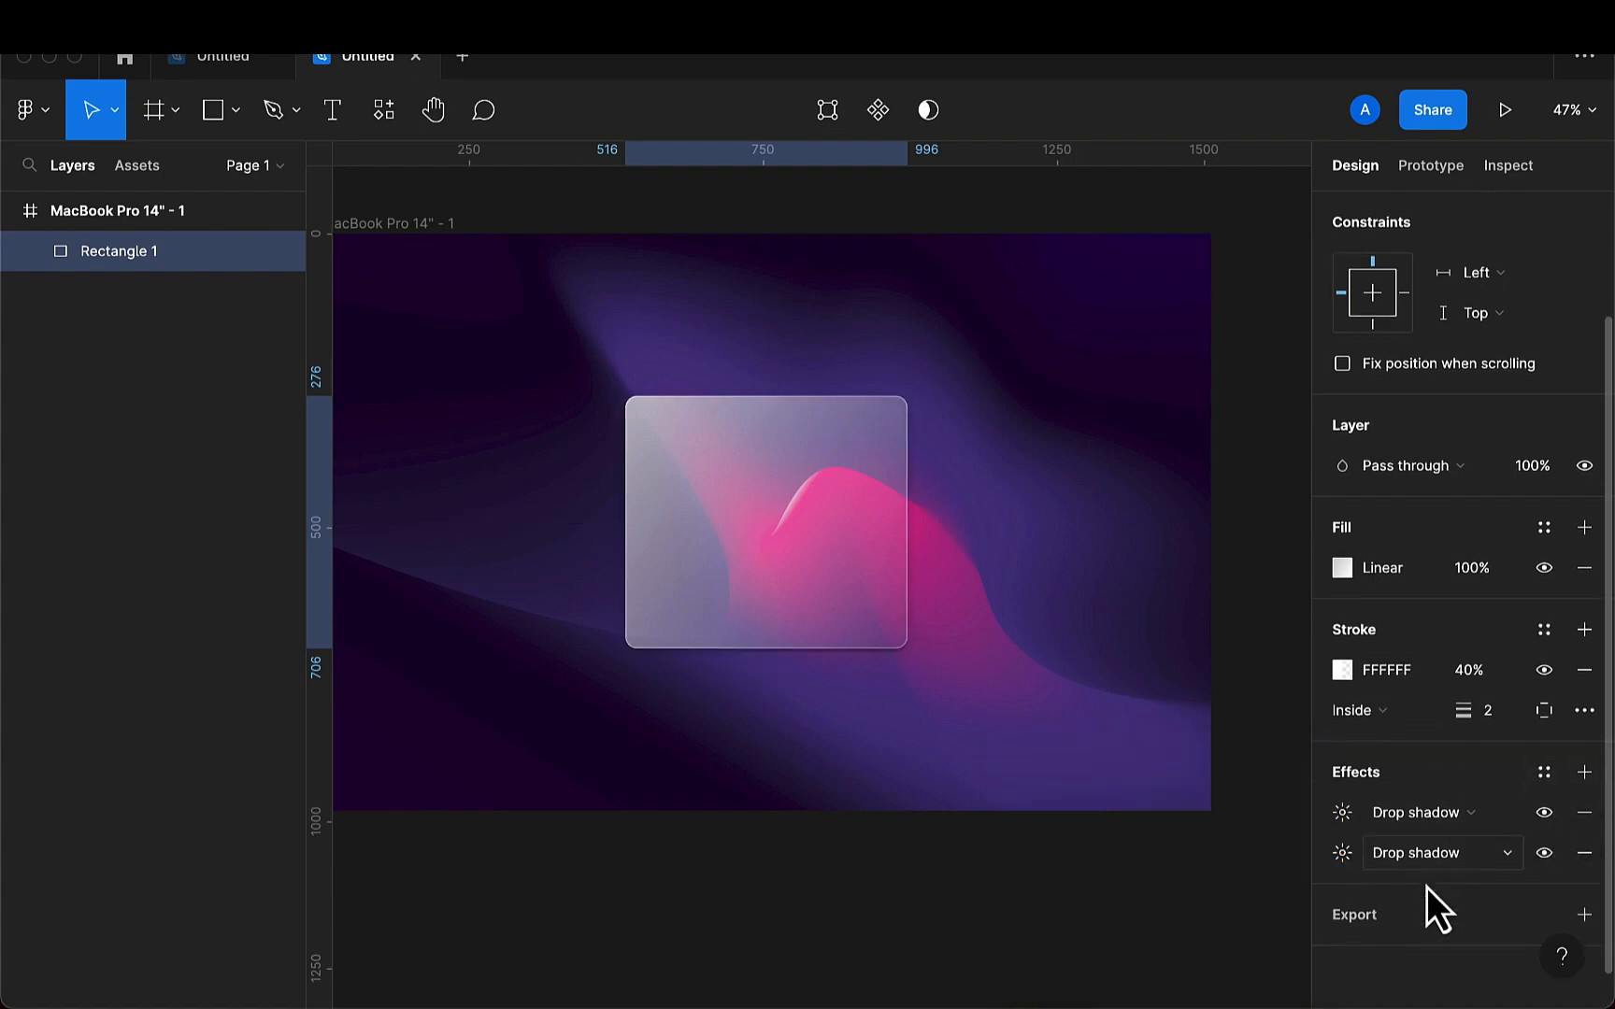
click(1504, 853)
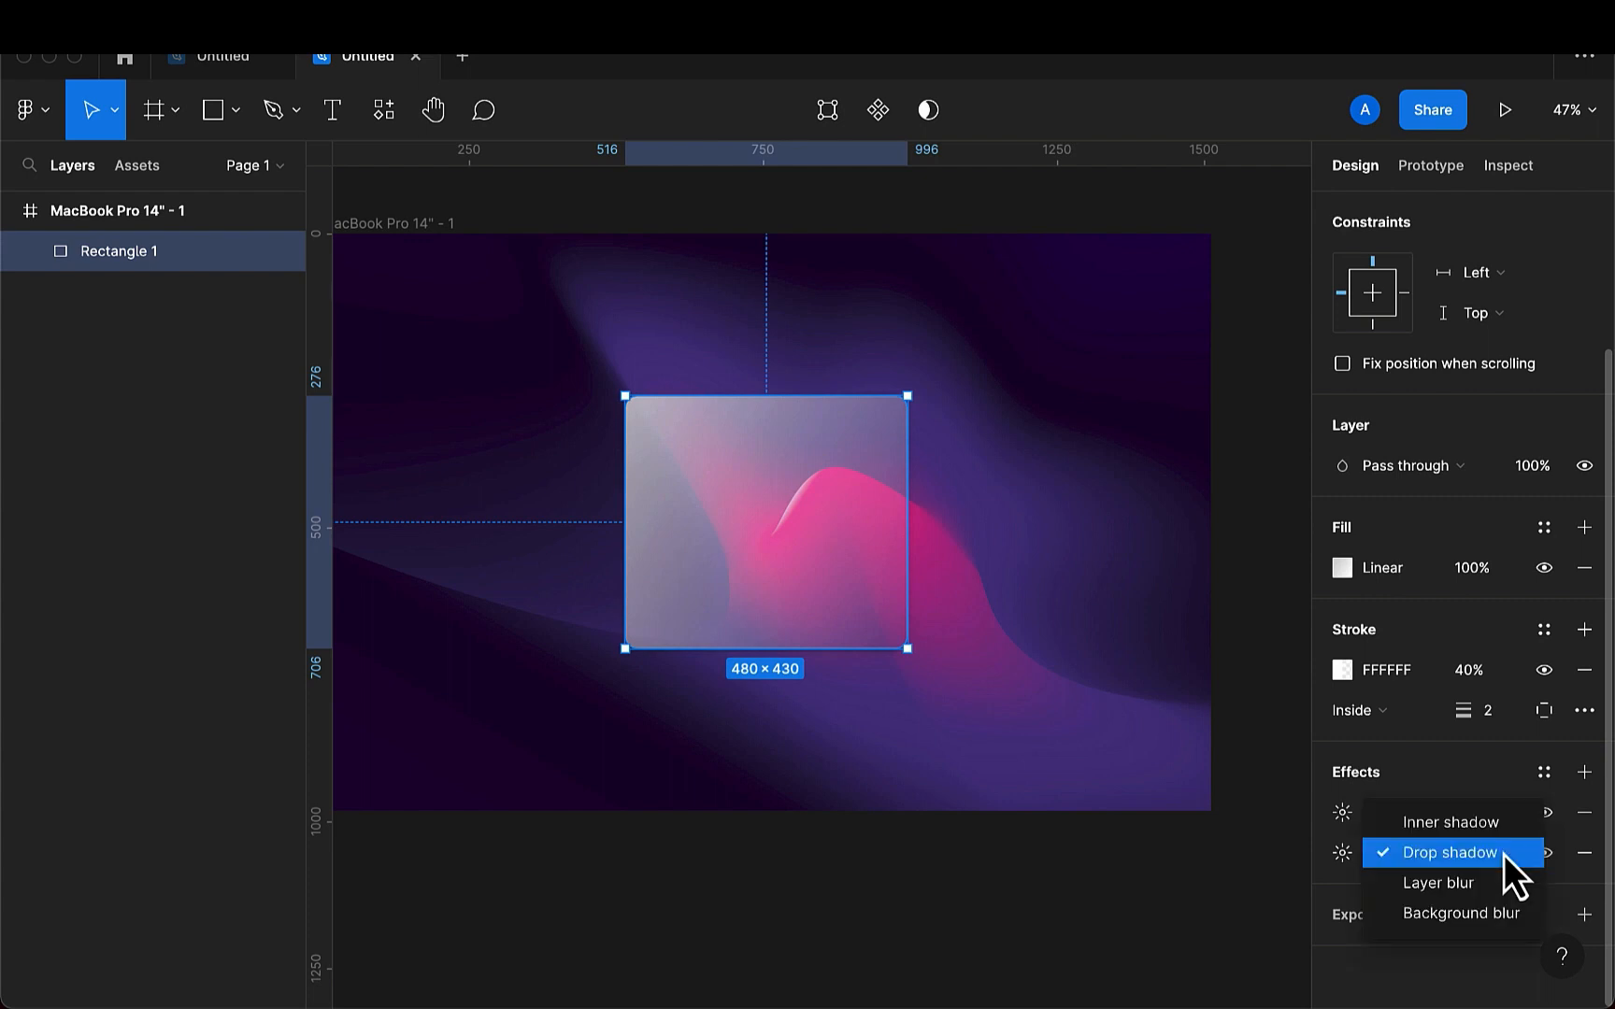
click(1476, 912)
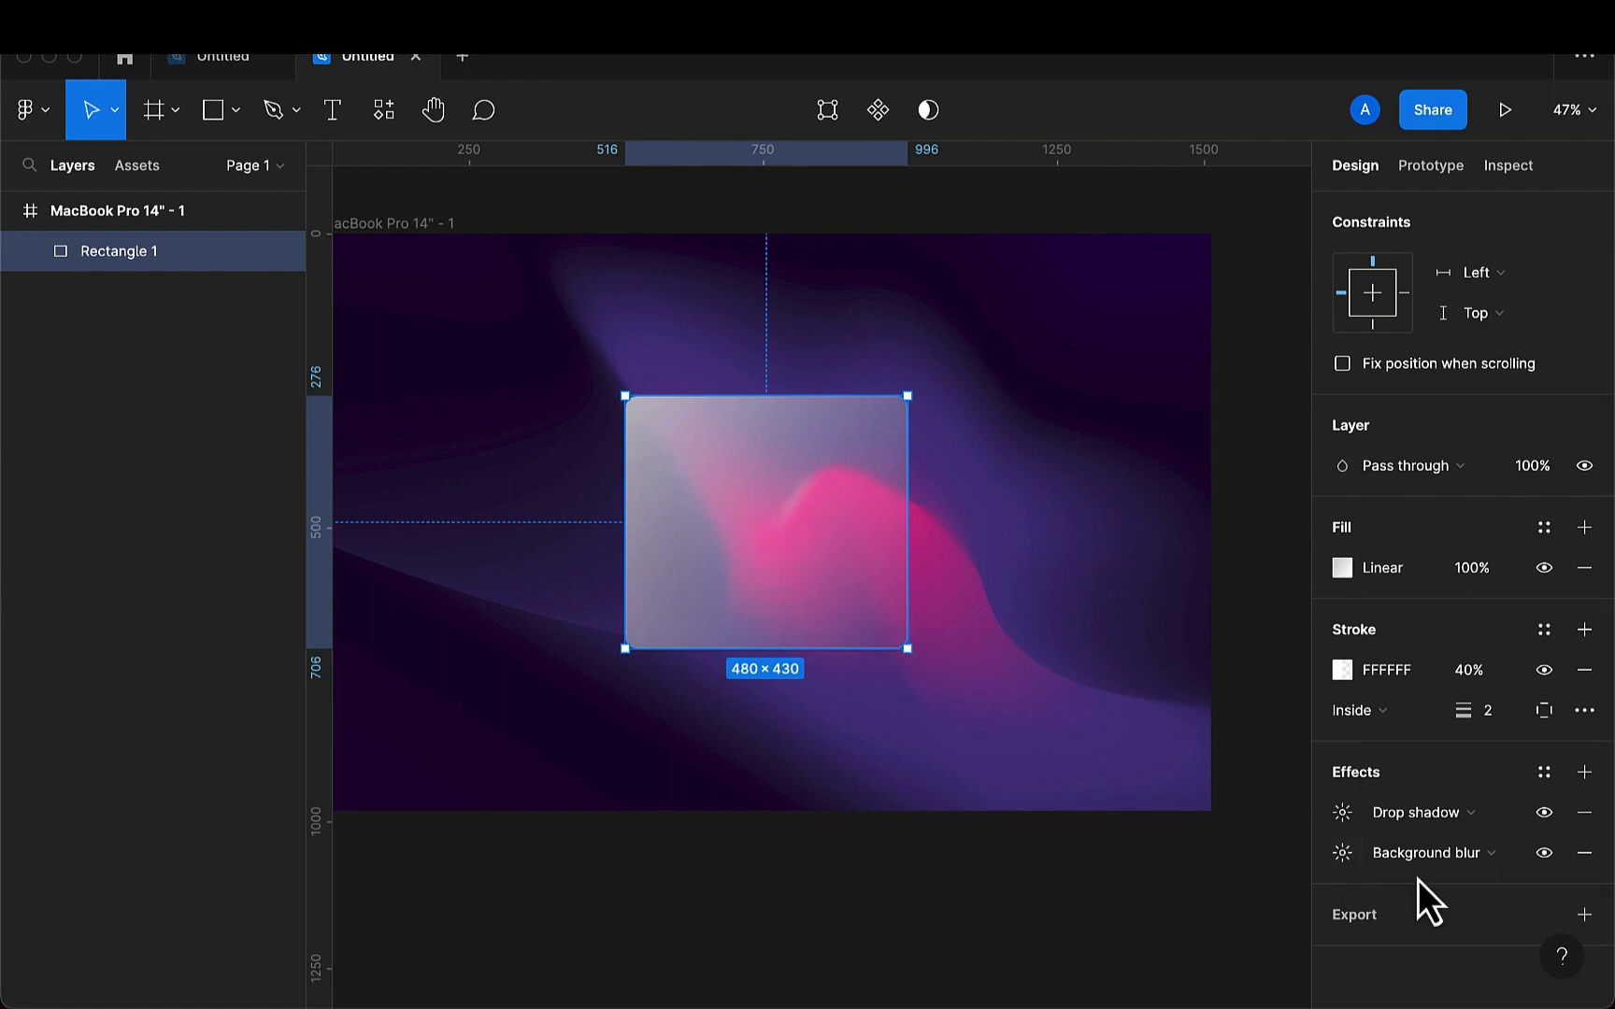
- Try a background blur of 50 on the card and move the card to about X 422, Y 287
click(1340, 859)
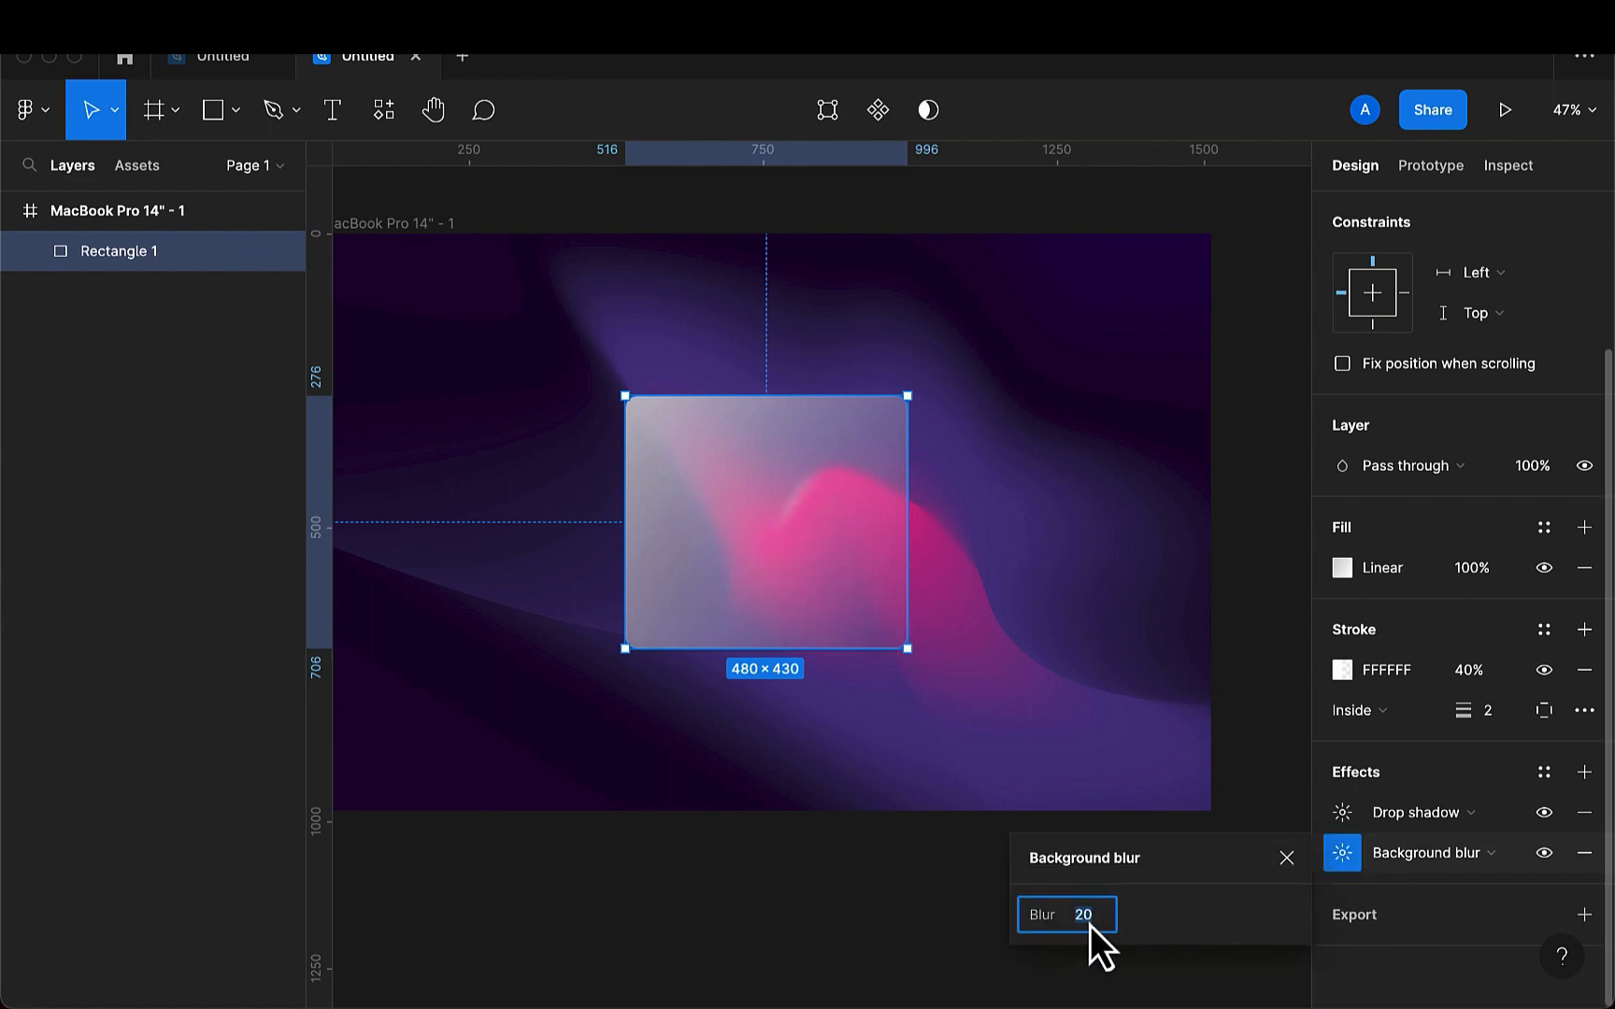
key(BackSpace)
text(50)
drag(692, 565, 646, 575)
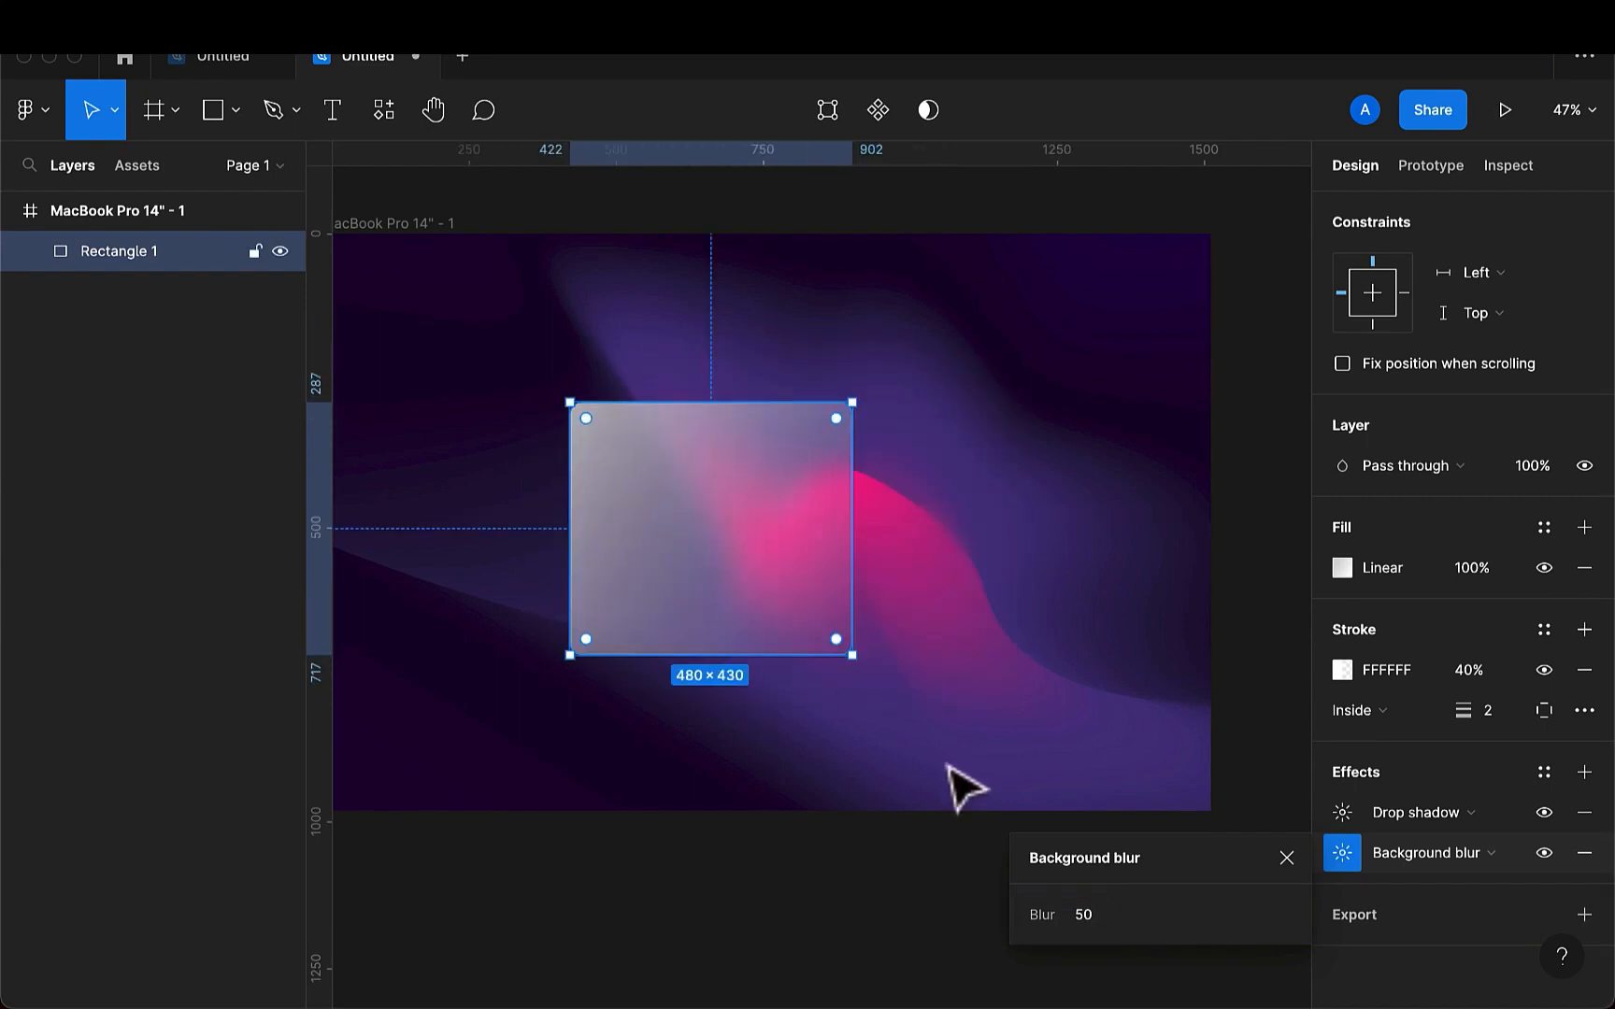
- Set the card's background blur to 30, reposition the card at about X 465, Y 240 and deselect it
click(1076, 914)
text(30)
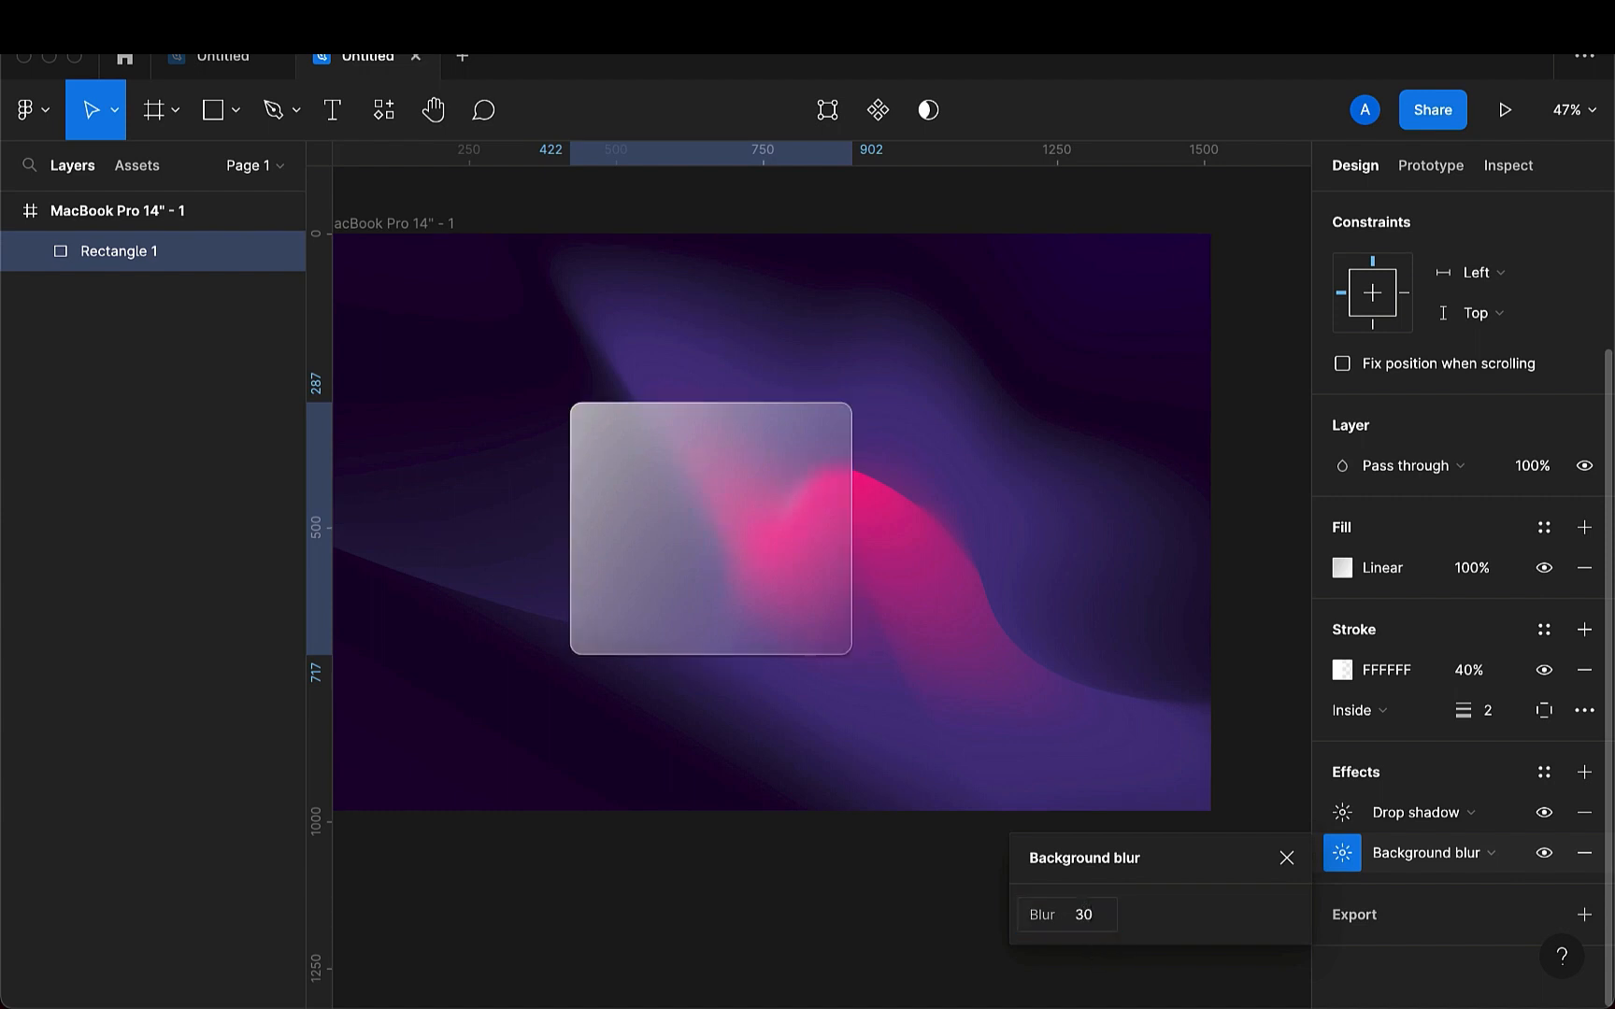
drag(731, 594, 738, 550)
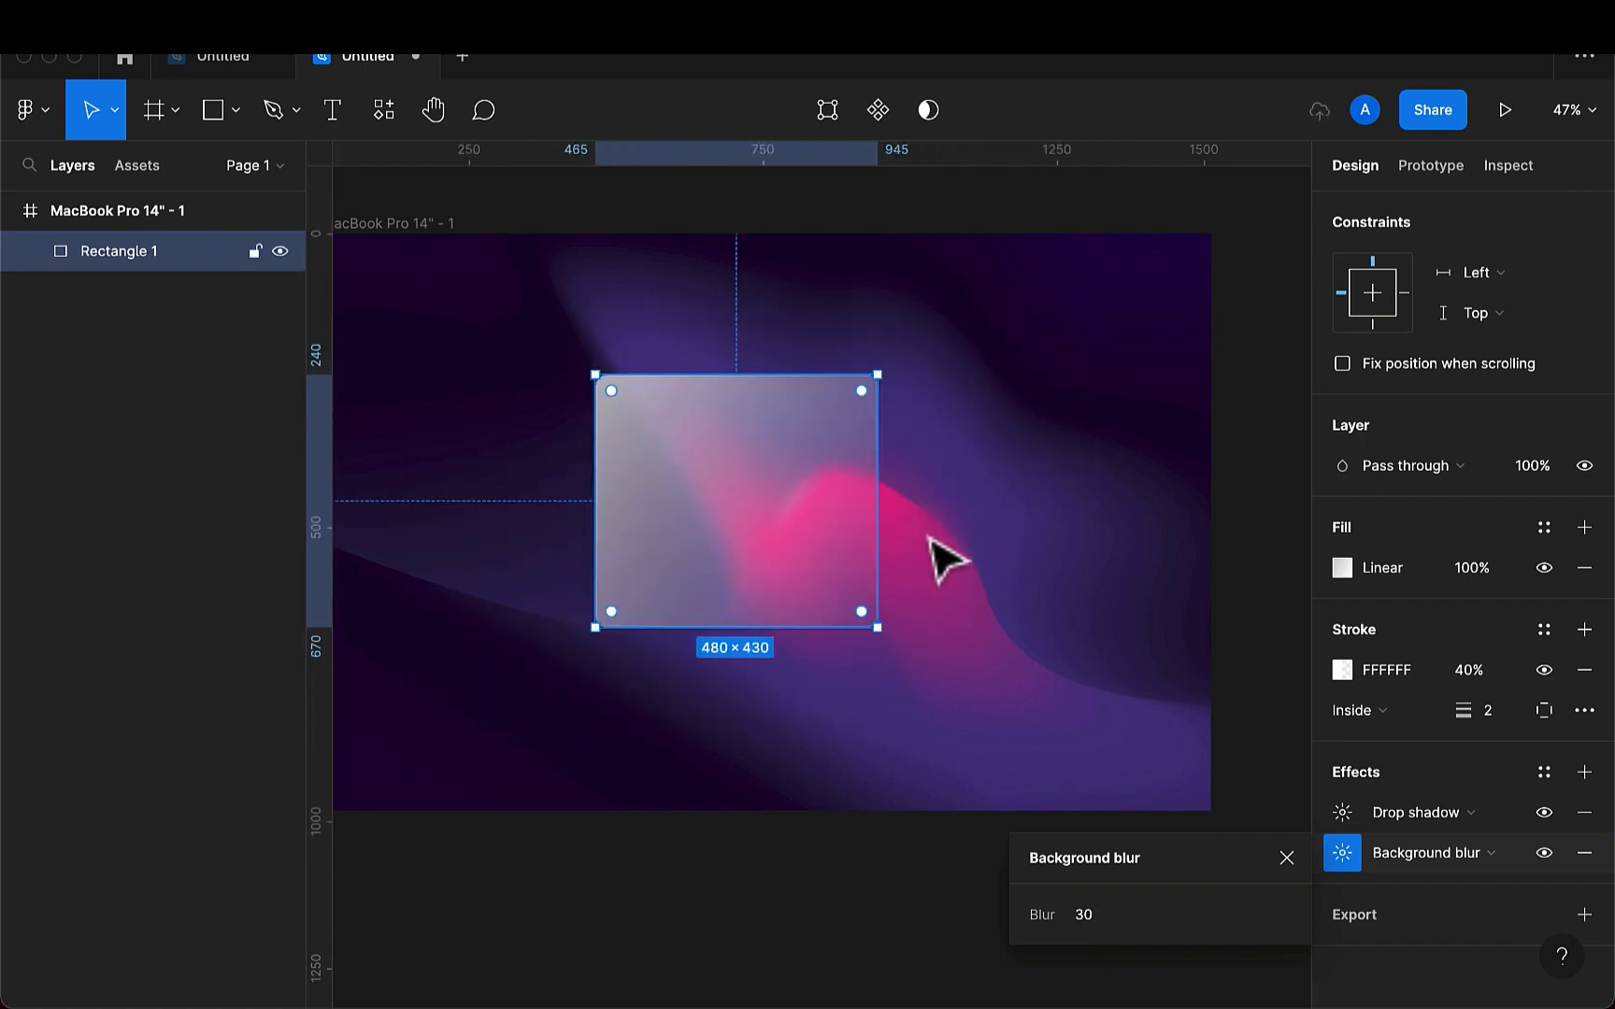
click(934, 539)
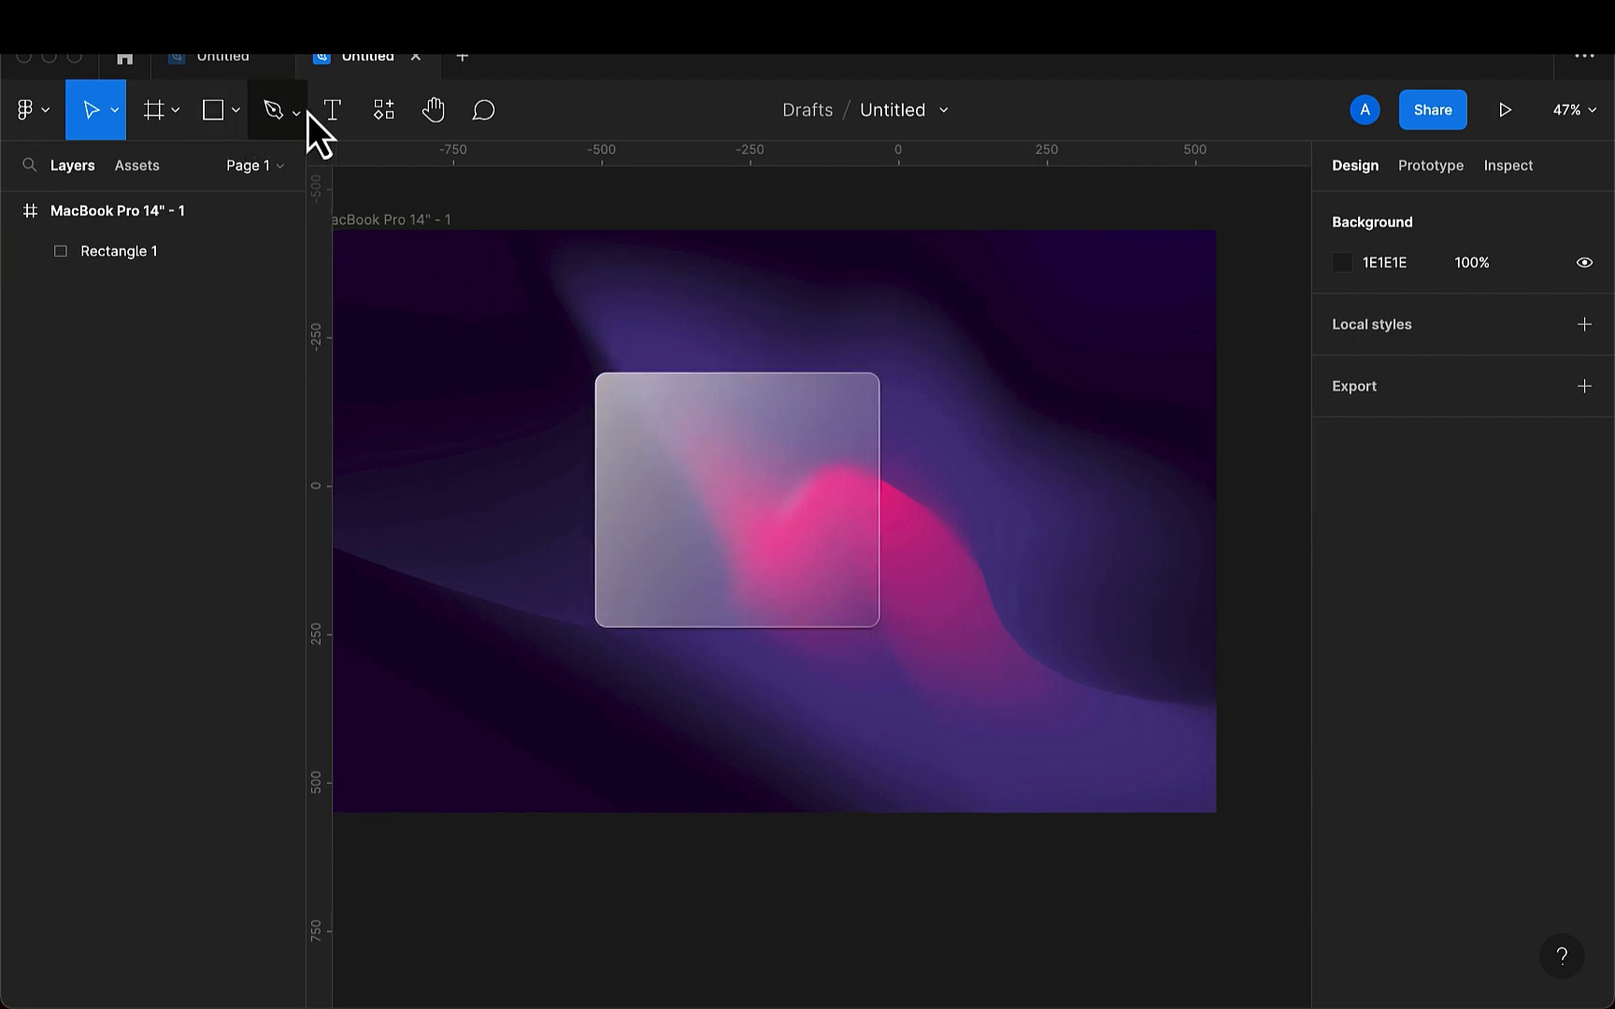
- Add the text "HANGOUT PARTY" in the upper part of the card
click(333, 112)
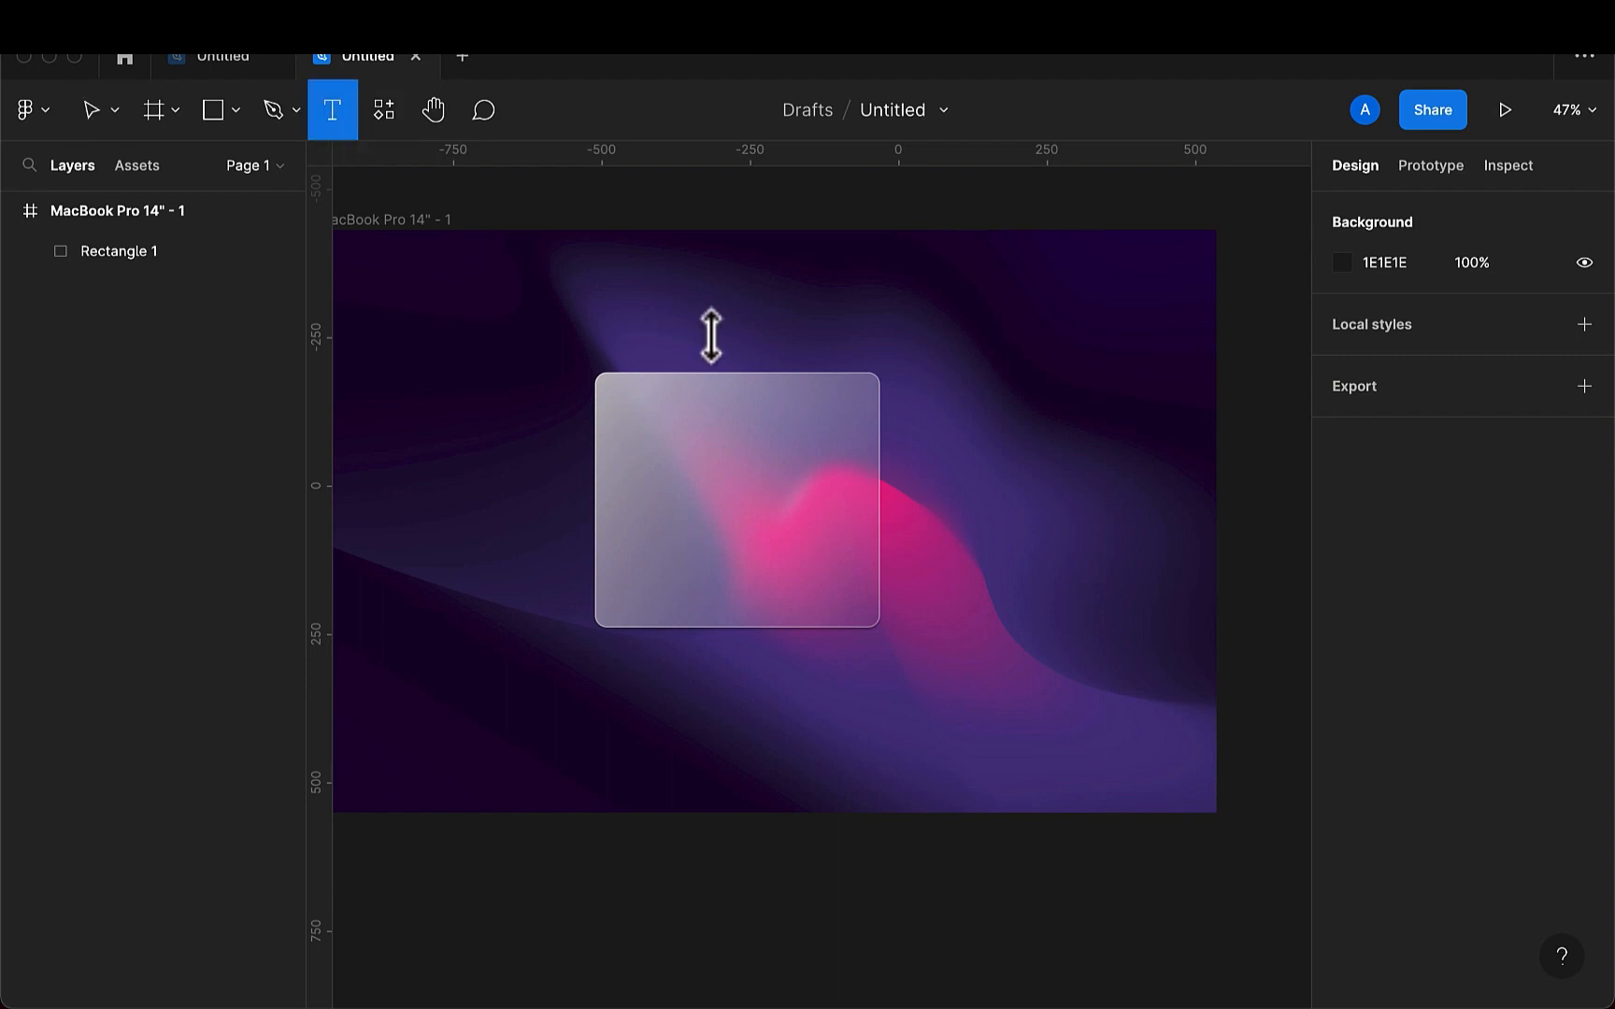
click(667, 443)
text(HANGOUT PARTY)
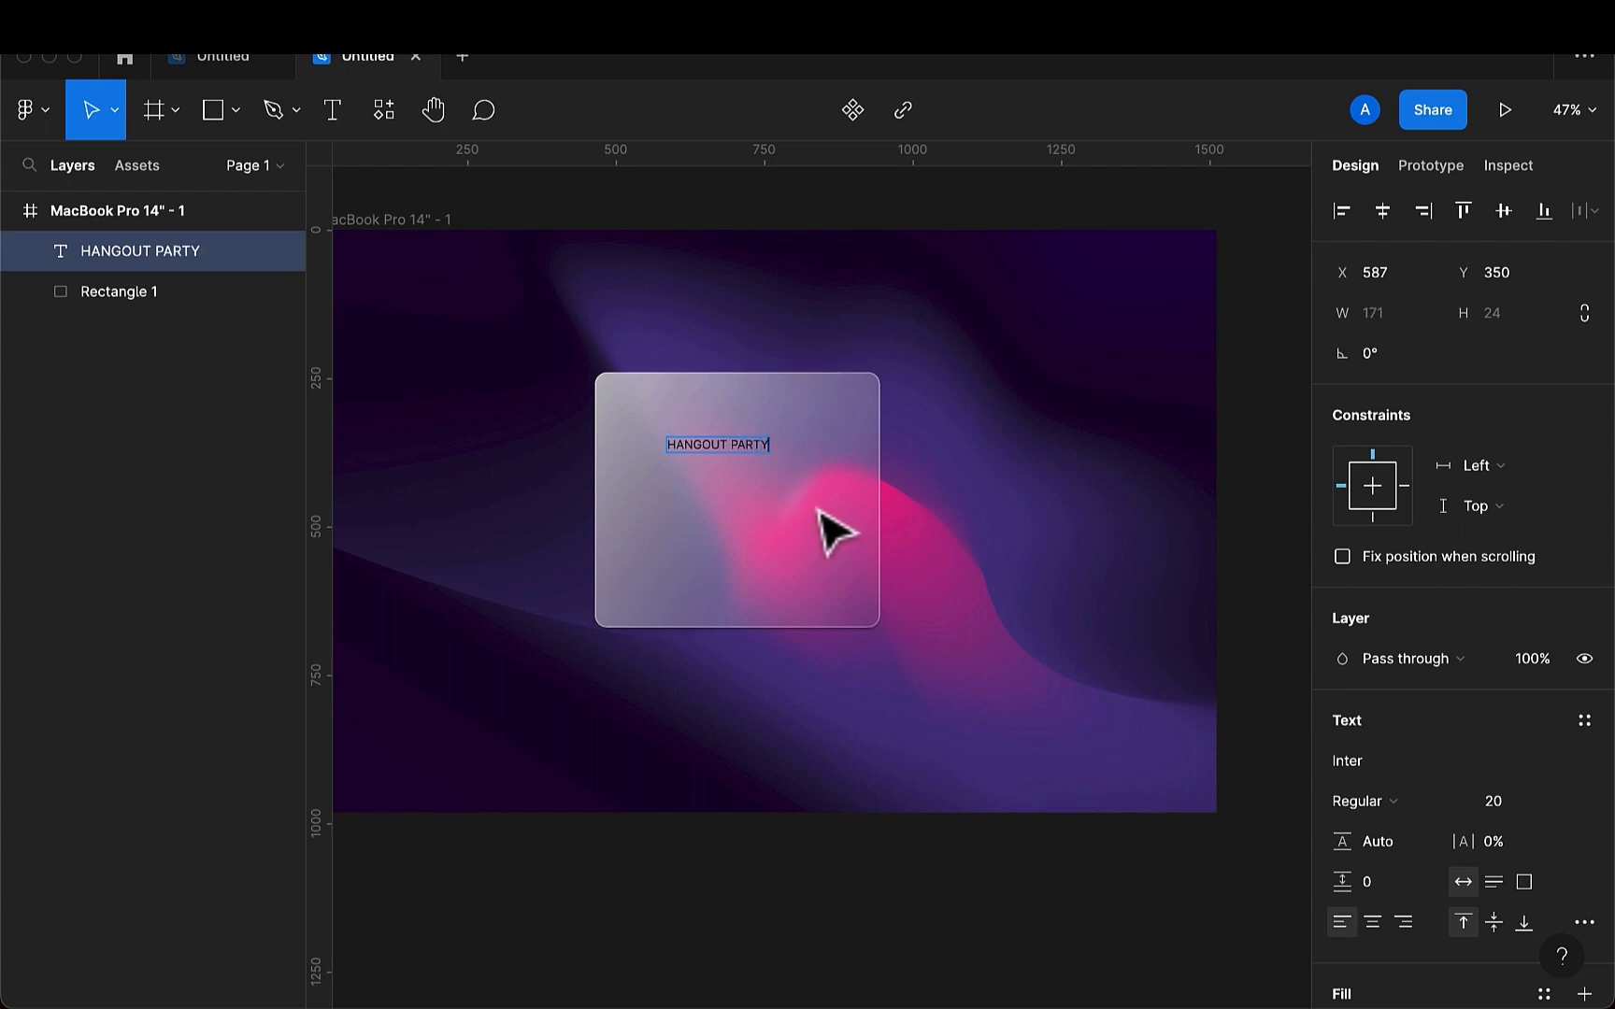
key(Escape)
- Try a font size of 60 on the HANGOUT PARTY heading
click(1506, 802)
key(BackSpace)
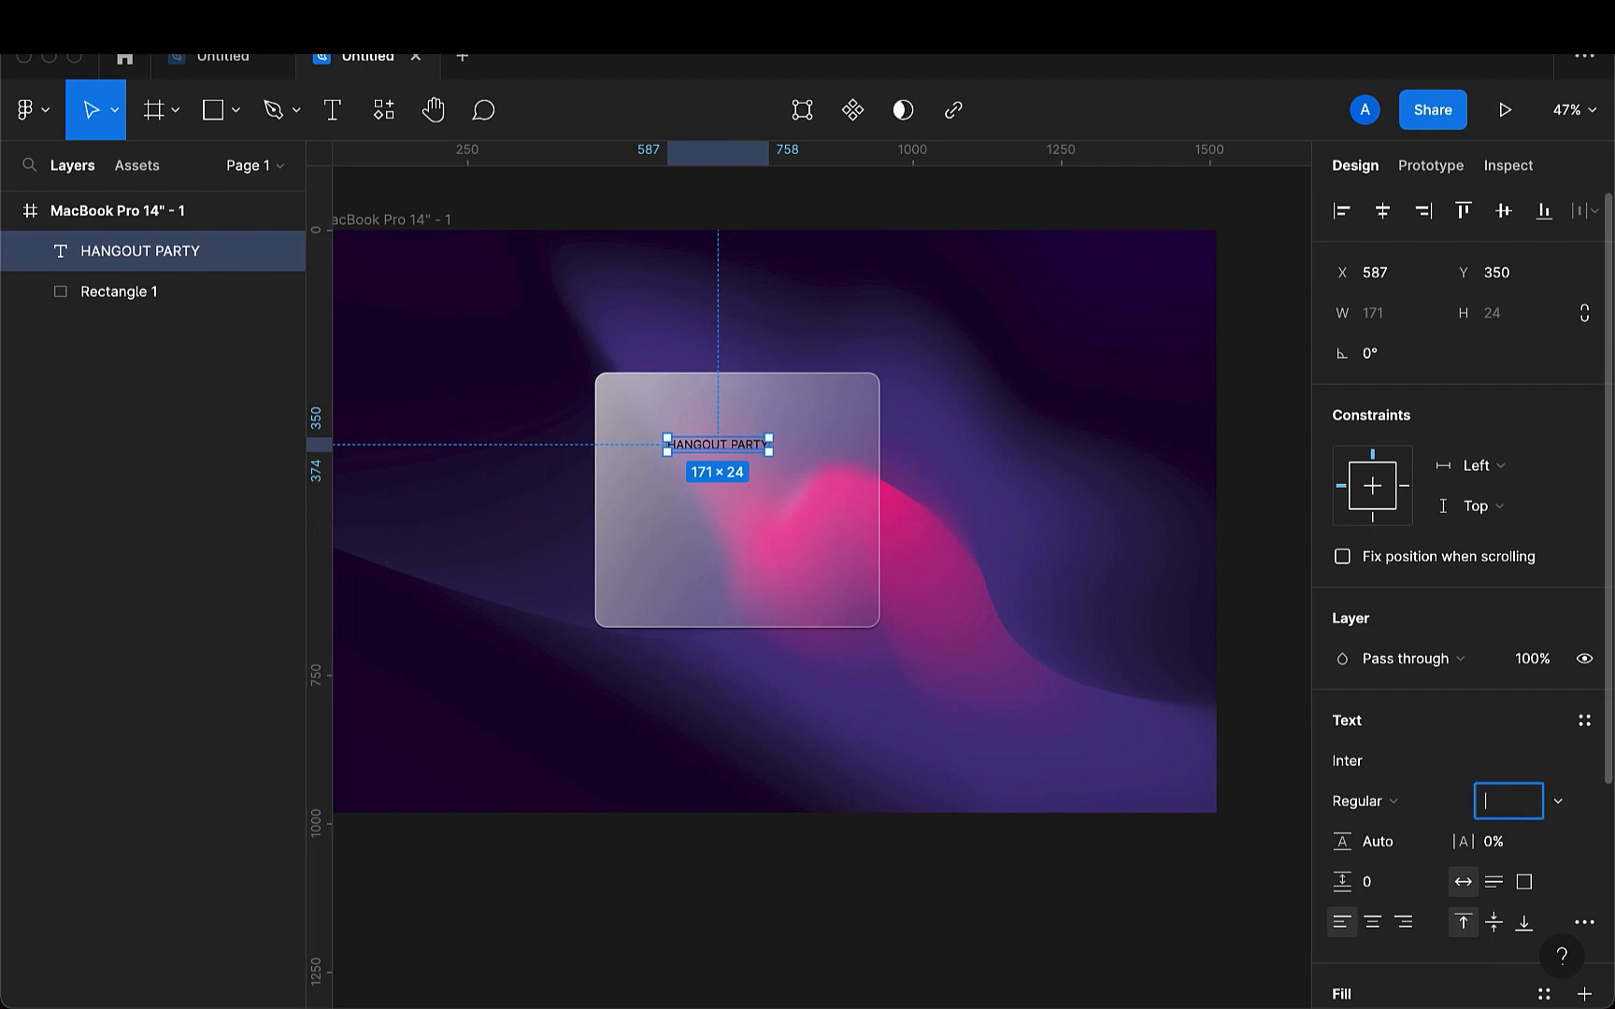
text(60)
key(Return)
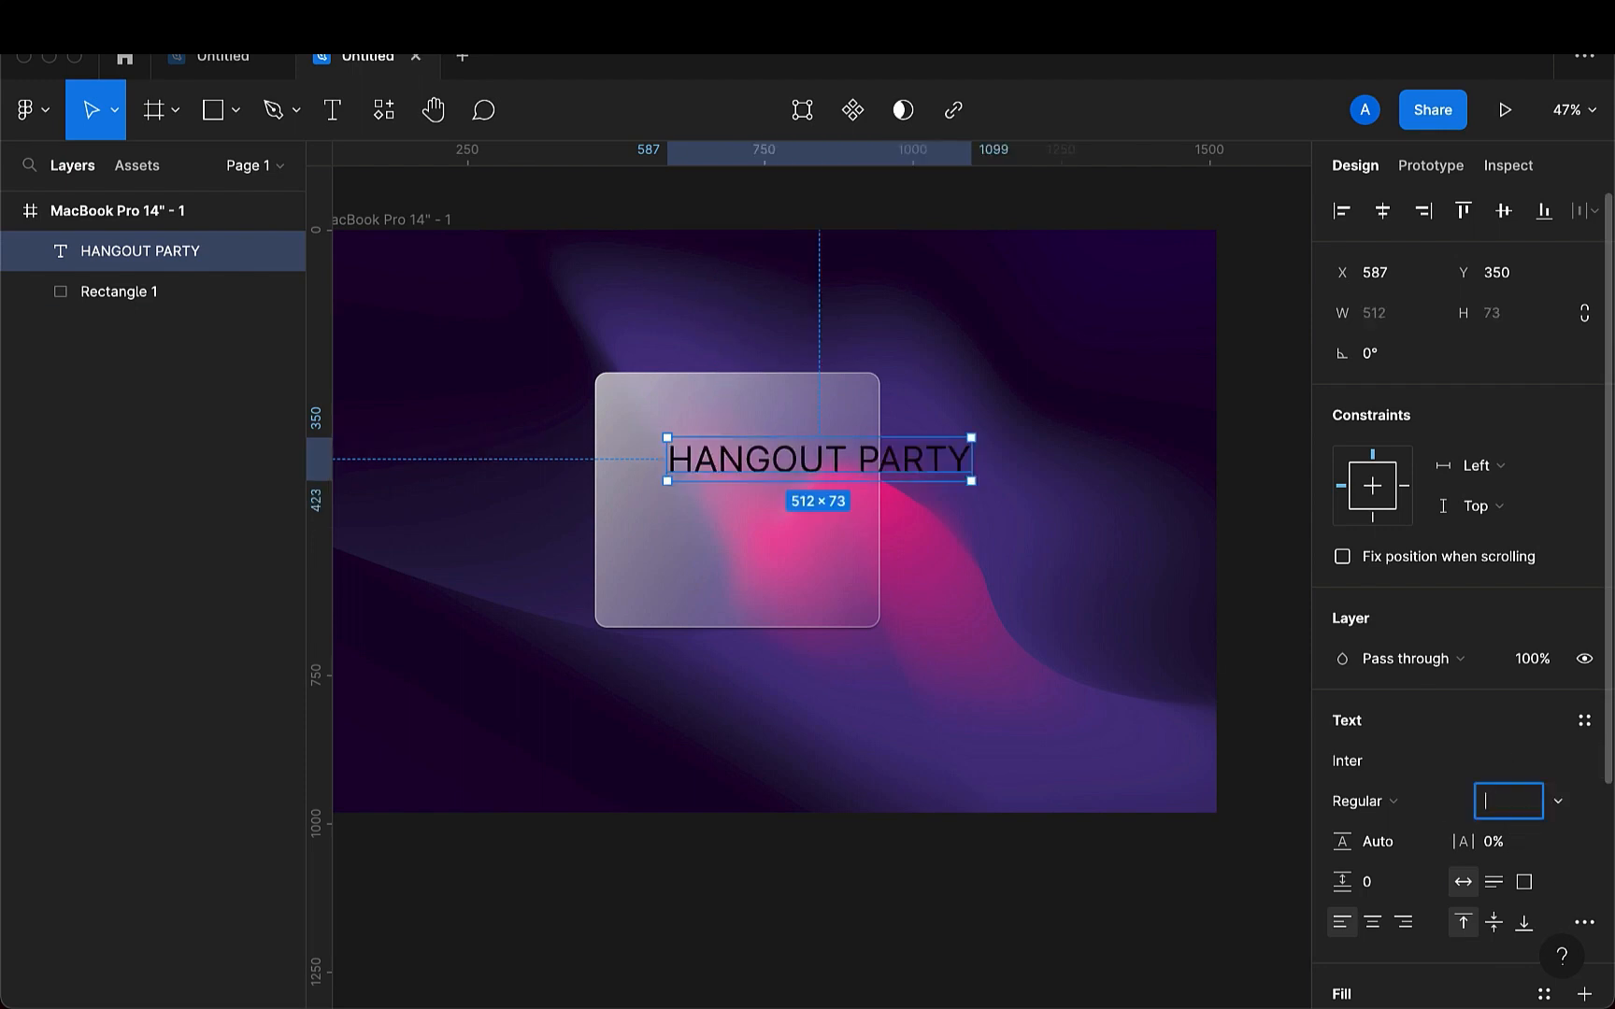
- Set the heading's font size to 40 and centre it near the card's upper edge at about X 535, Y 327
key(Return)
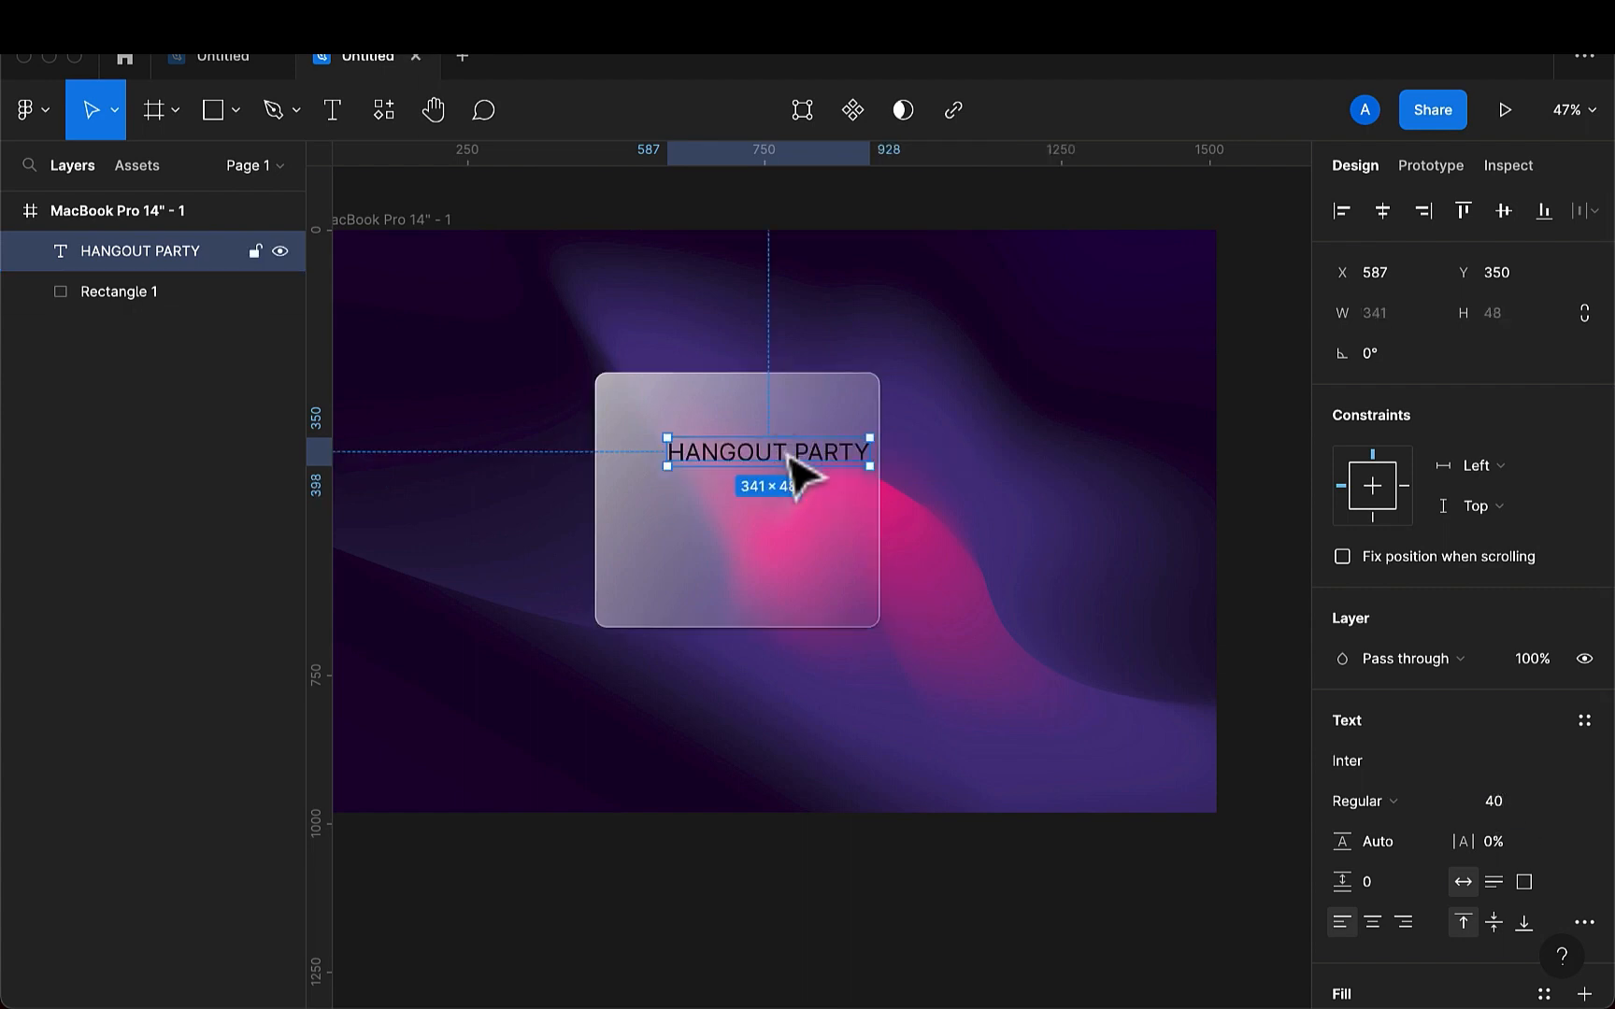
drag(809, 469, 750, 446)
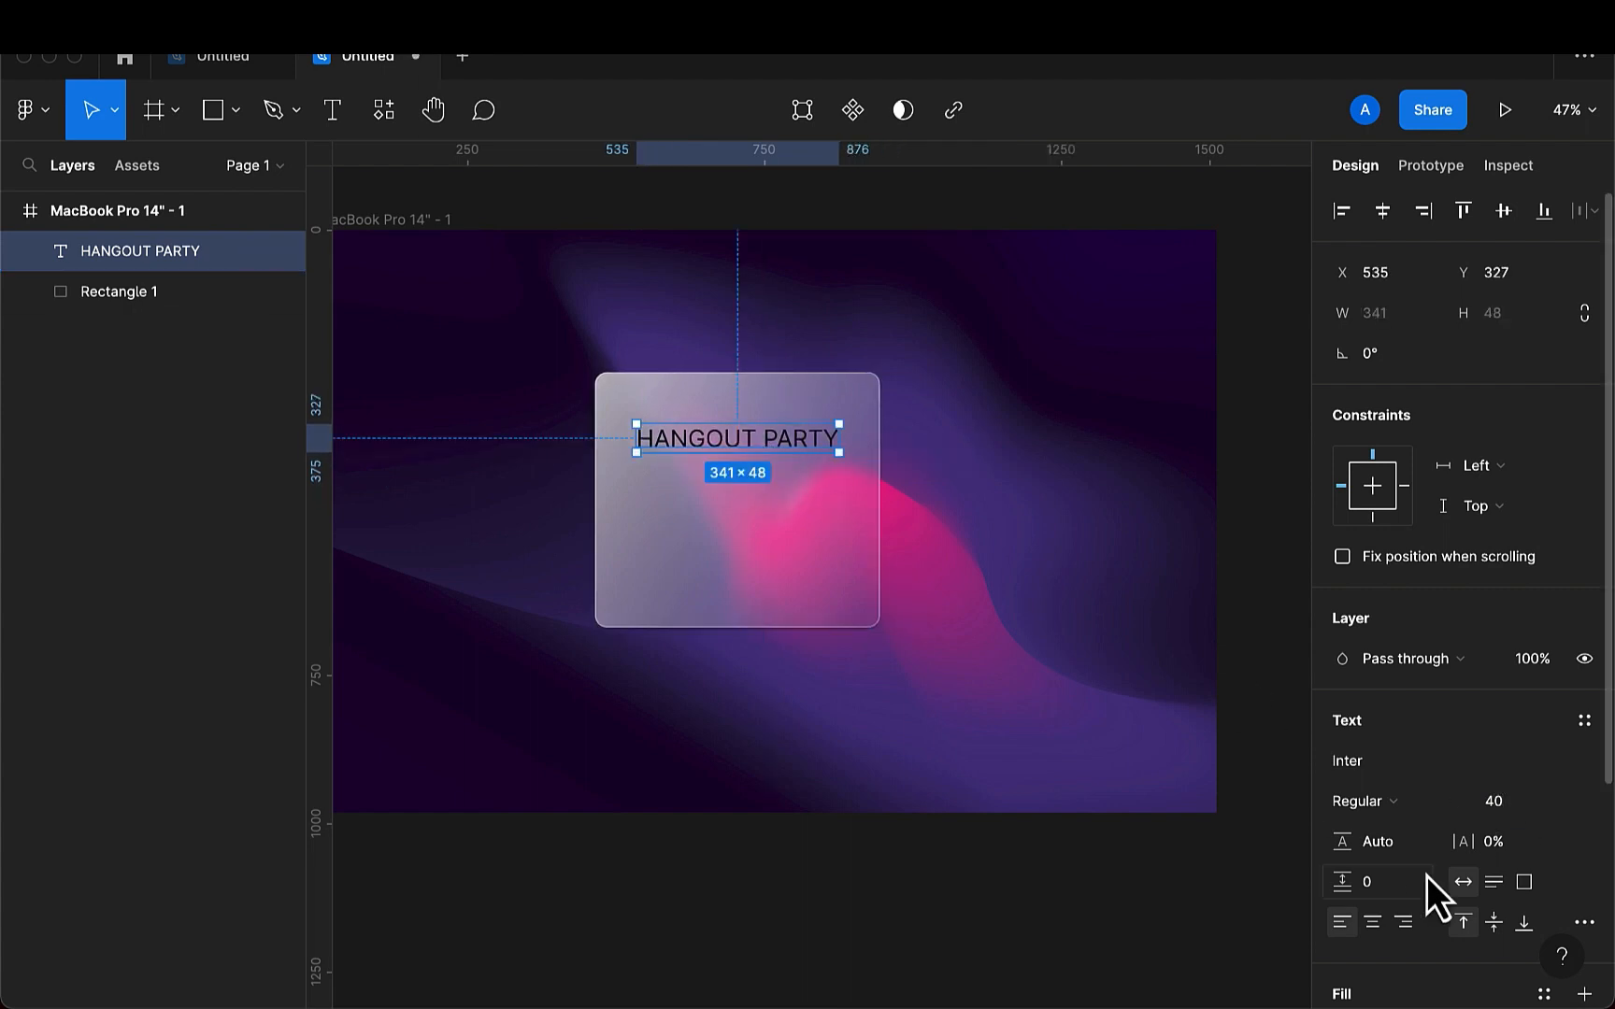
- Set the HANGOUT PARTY heading in bold weight and change its font to Poppins
click(1389, 806)
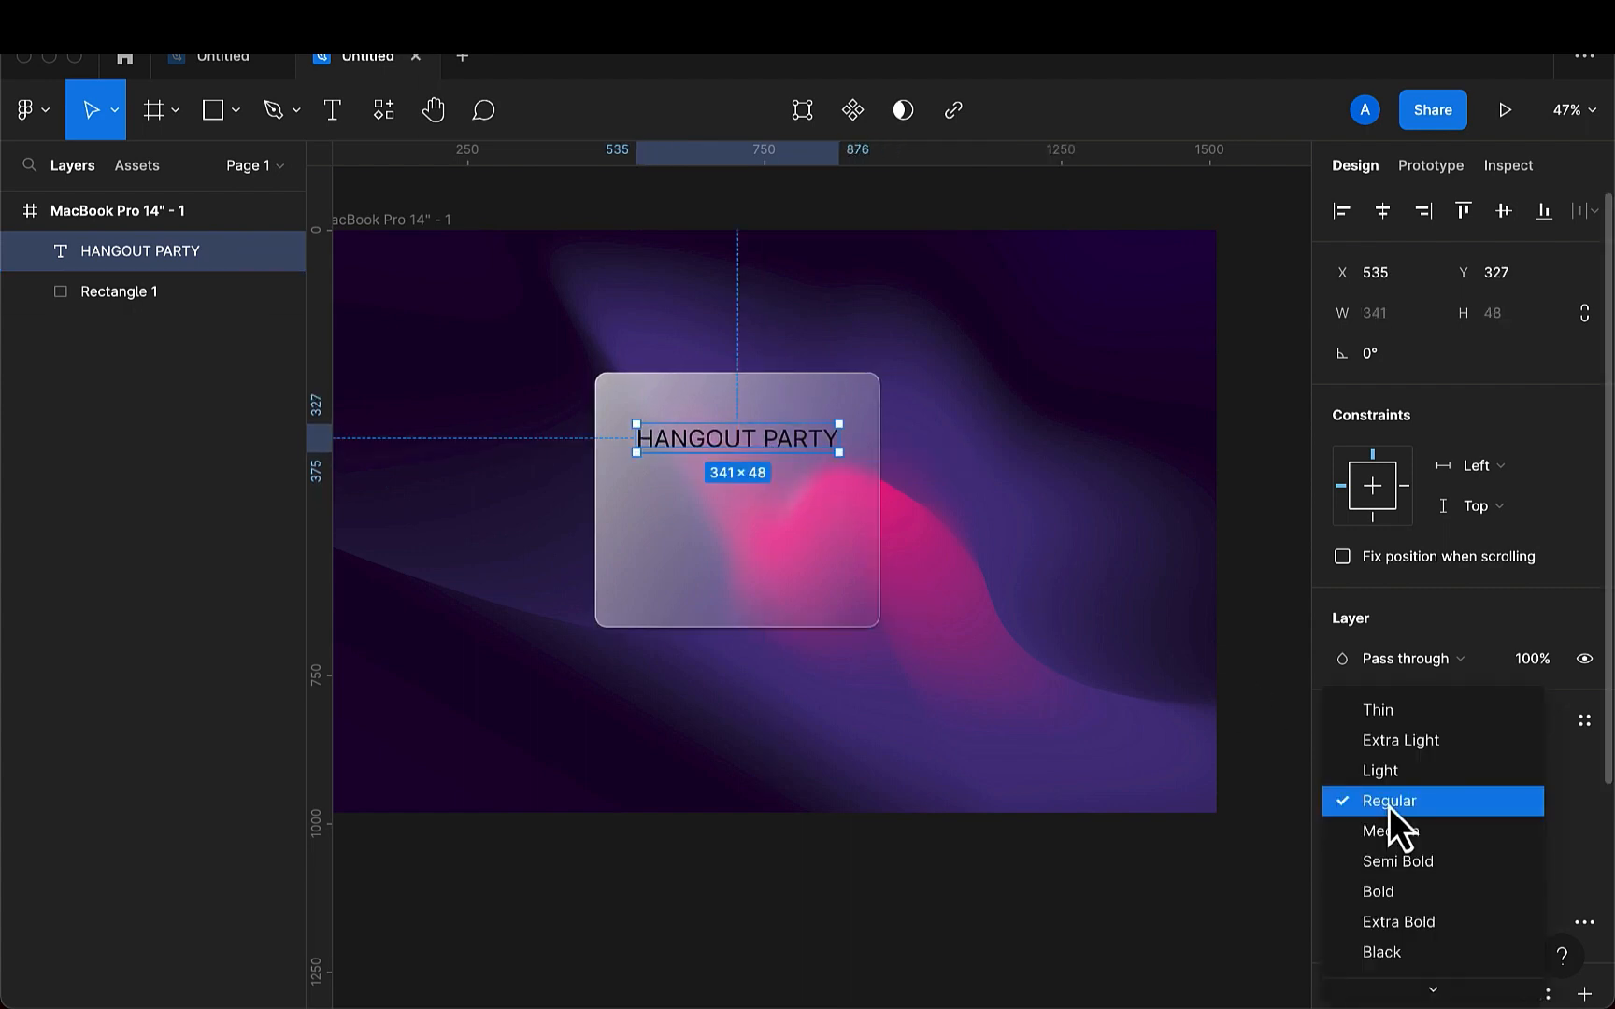
click(1395, 891)
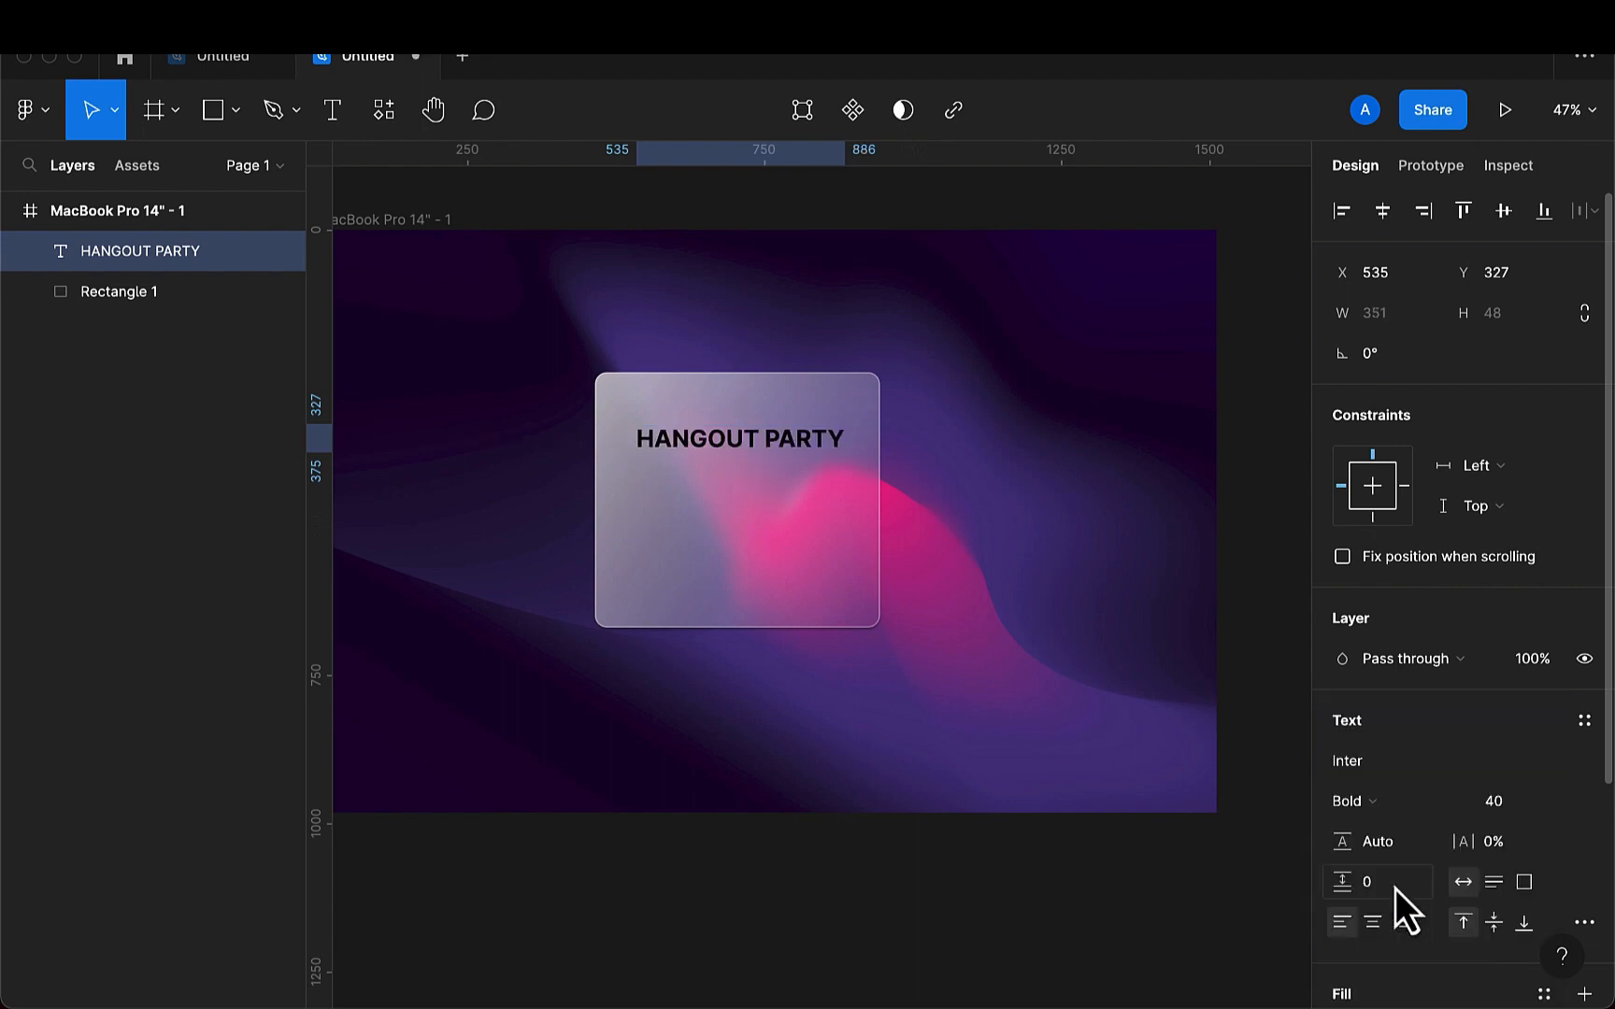
click(1366, 765)
key(BackSpace)
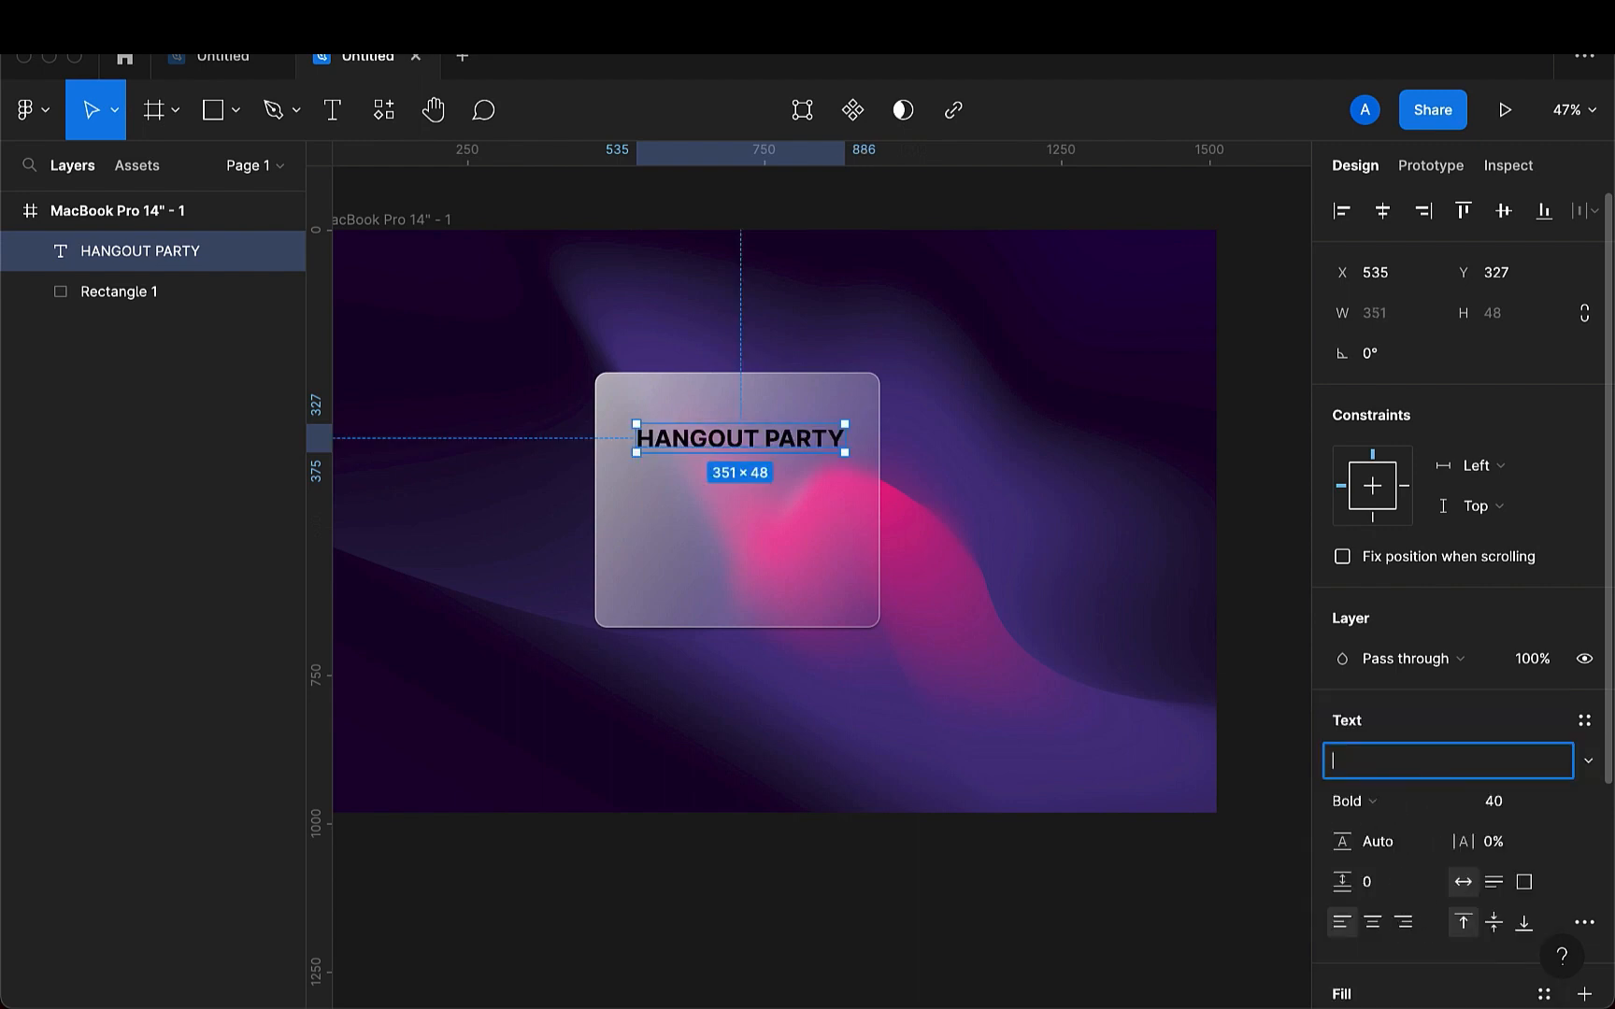
text(O)
key(Return)
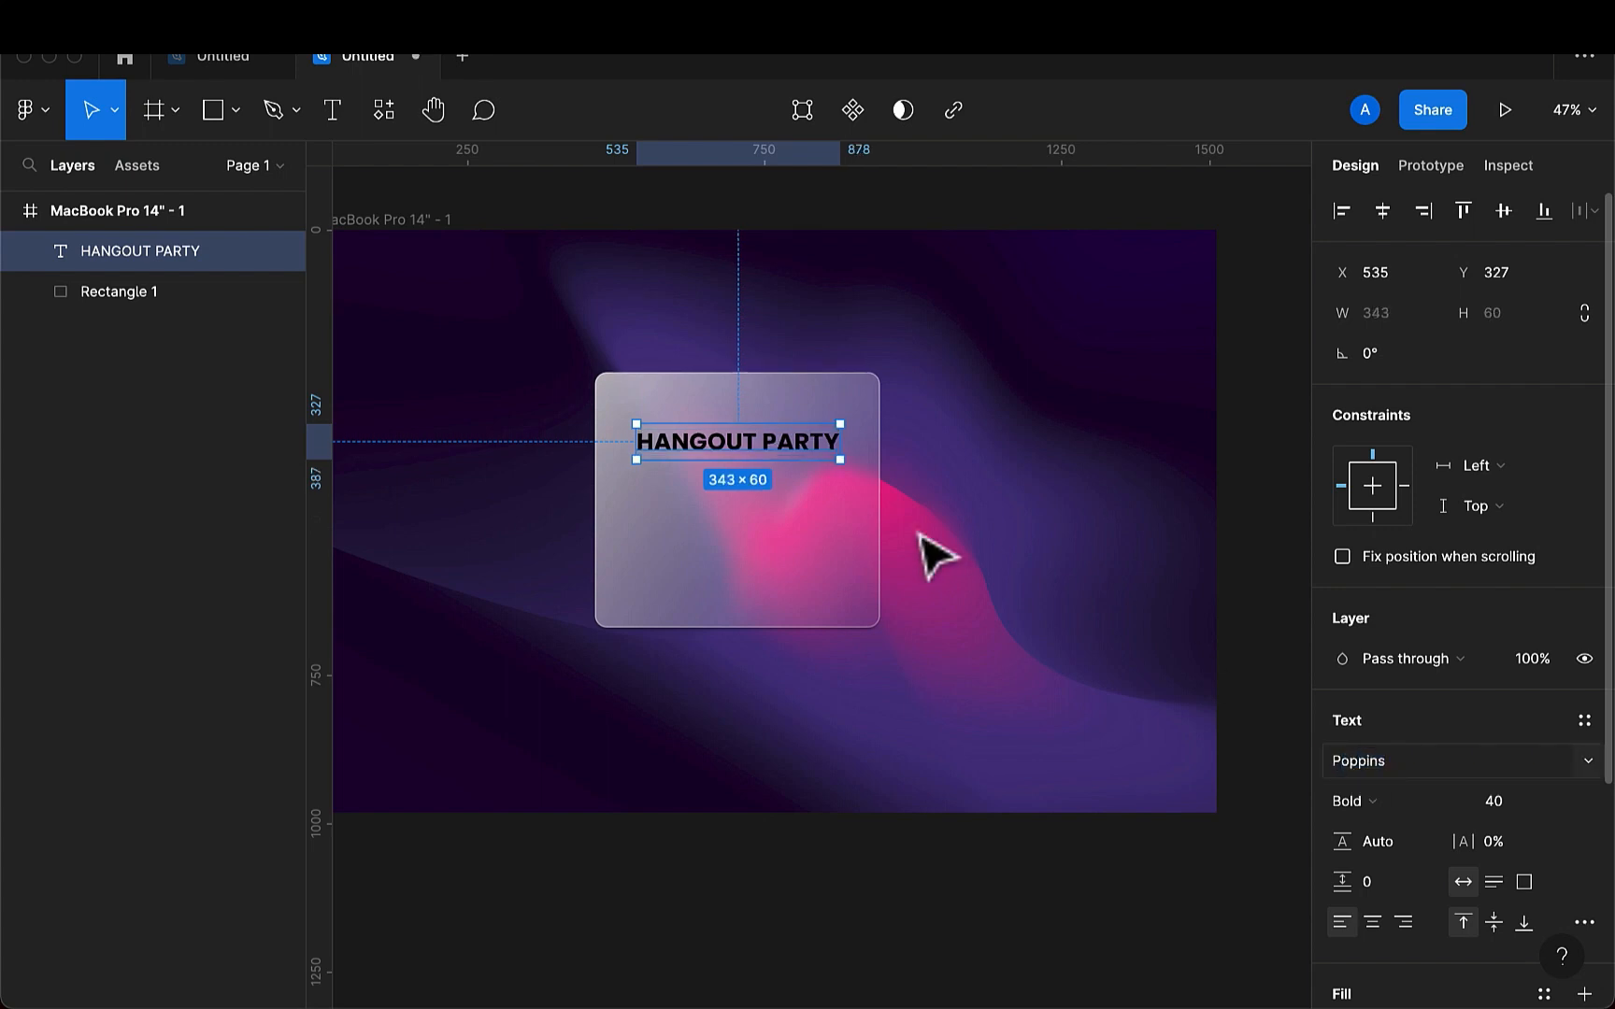
- Change the HANGOUT PARTY heading's fill colour to white, FFFFFF
scroll(1336, 830, down, 5)
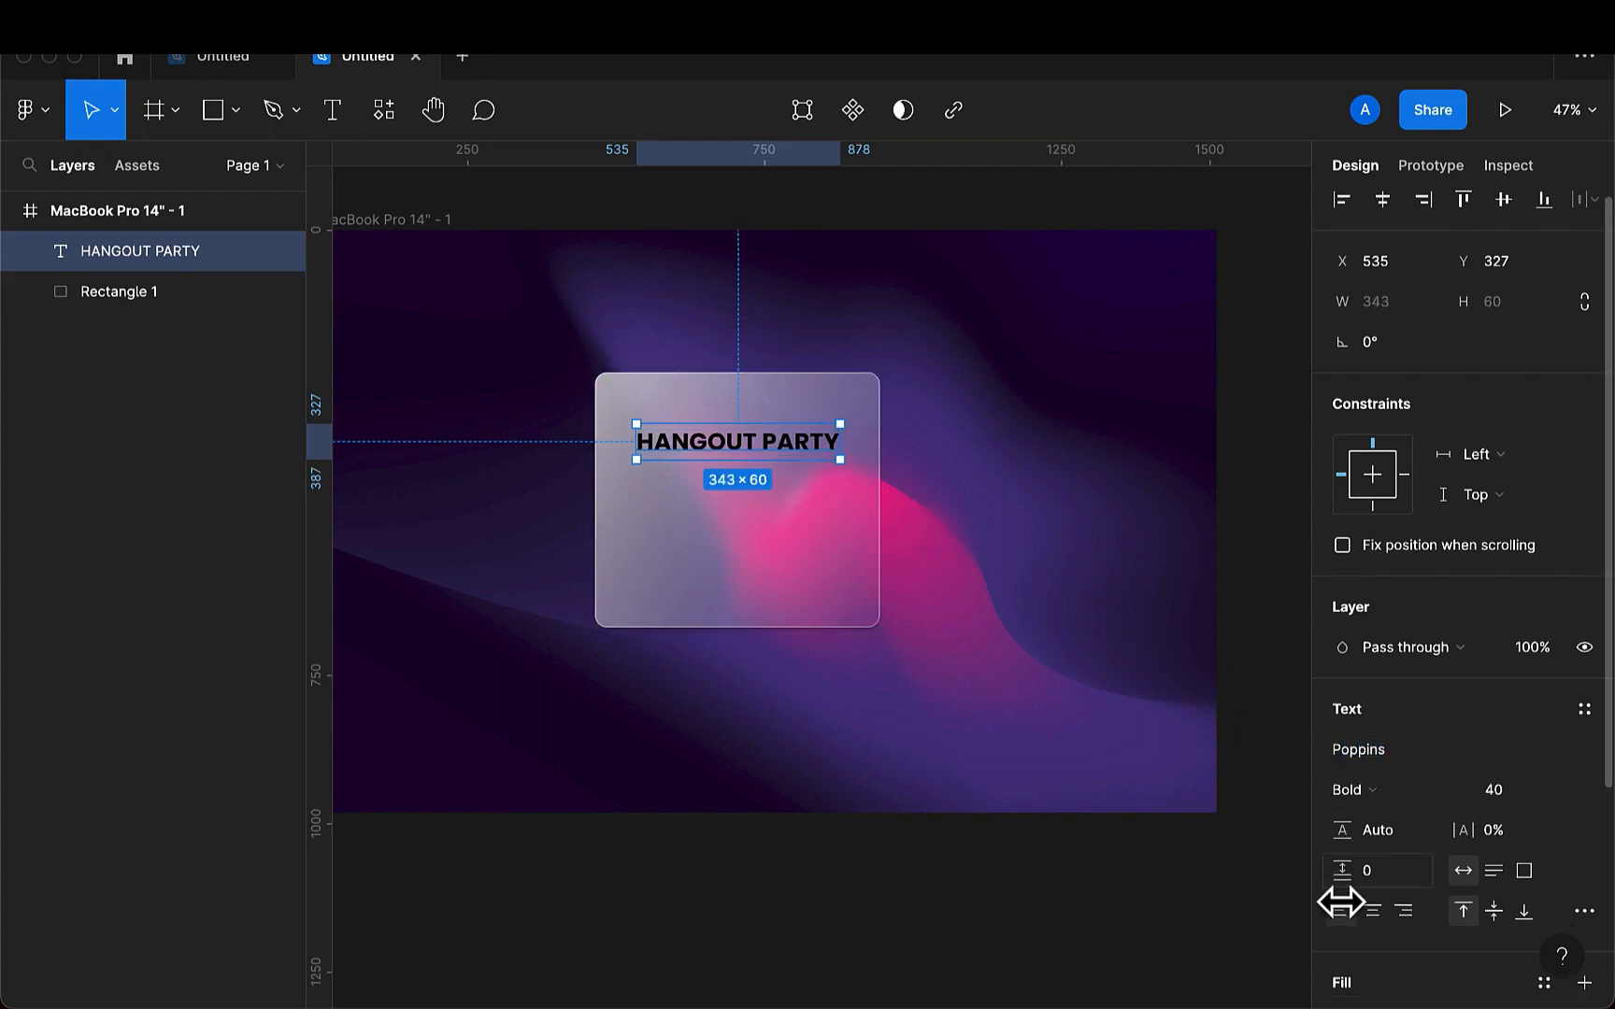
click(1342, 730)
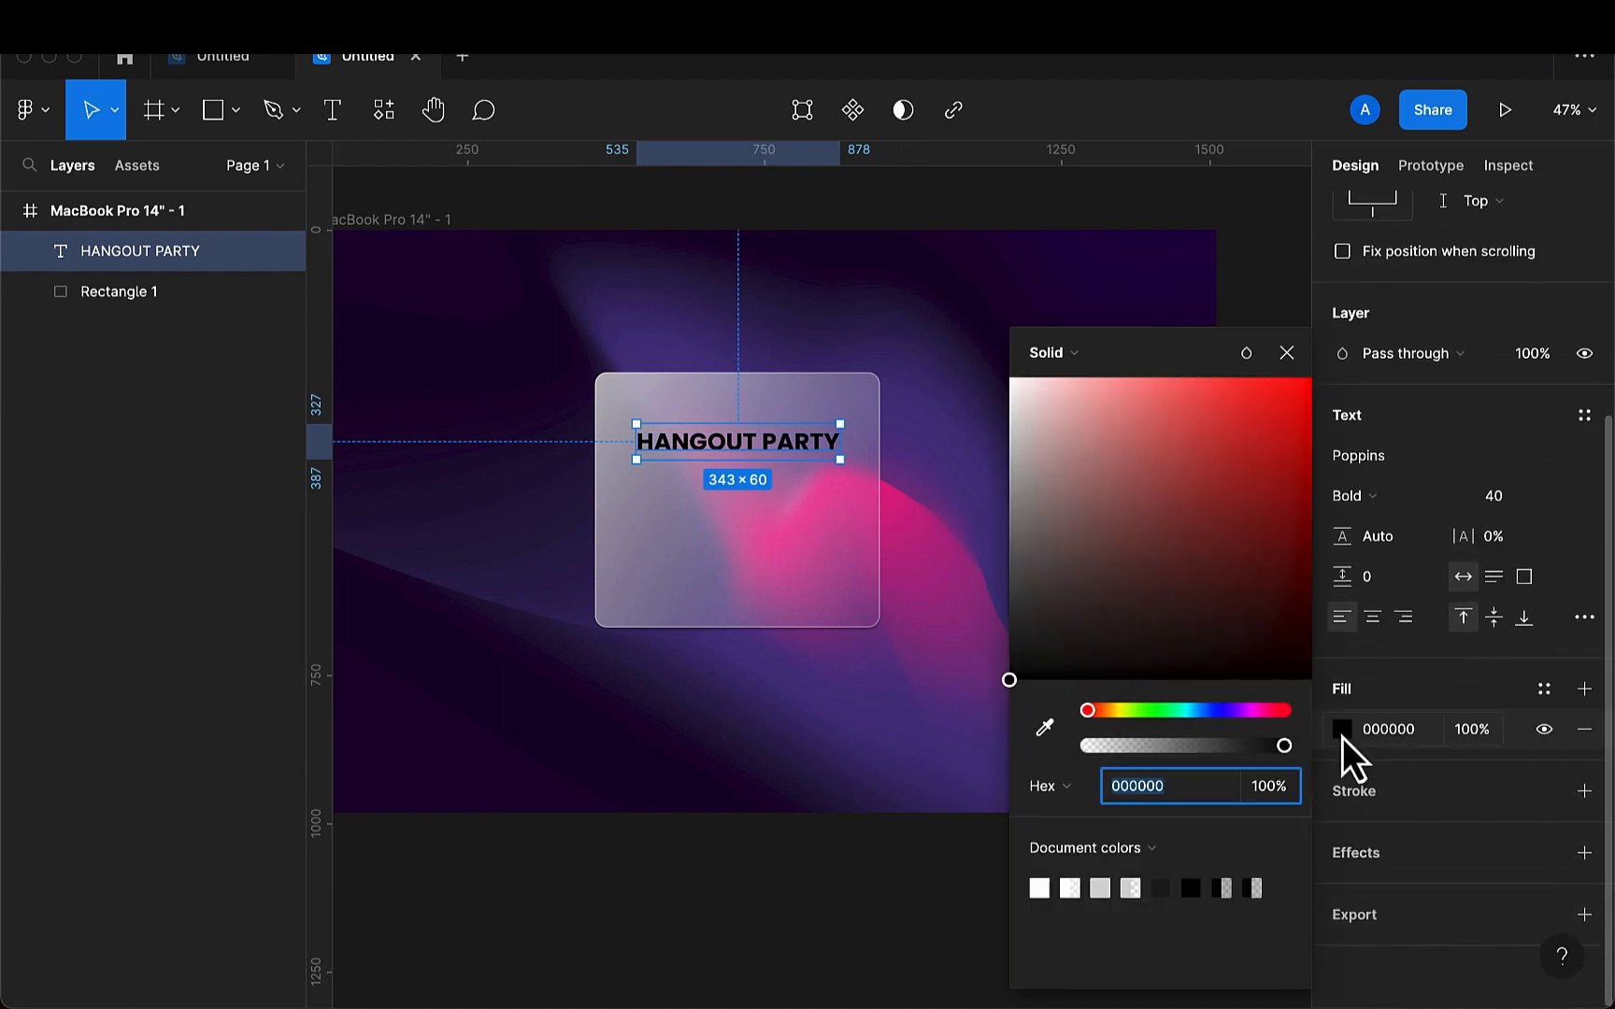
click(1039, 888)
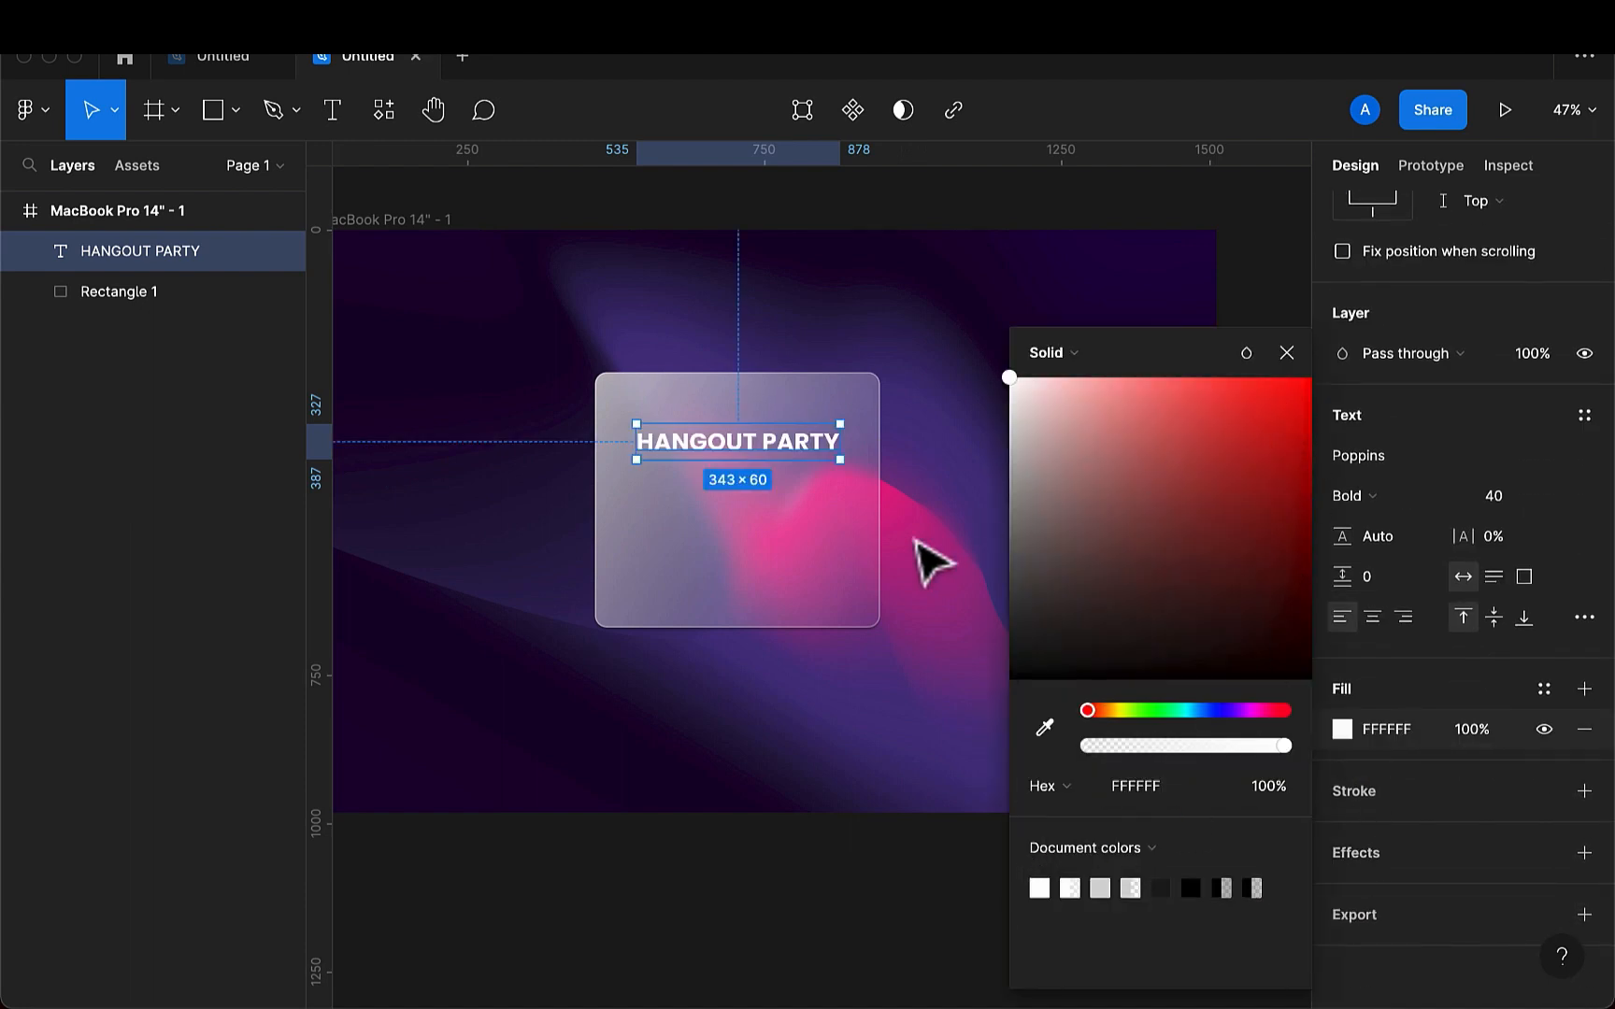
scroll(749, 494, up, 5)
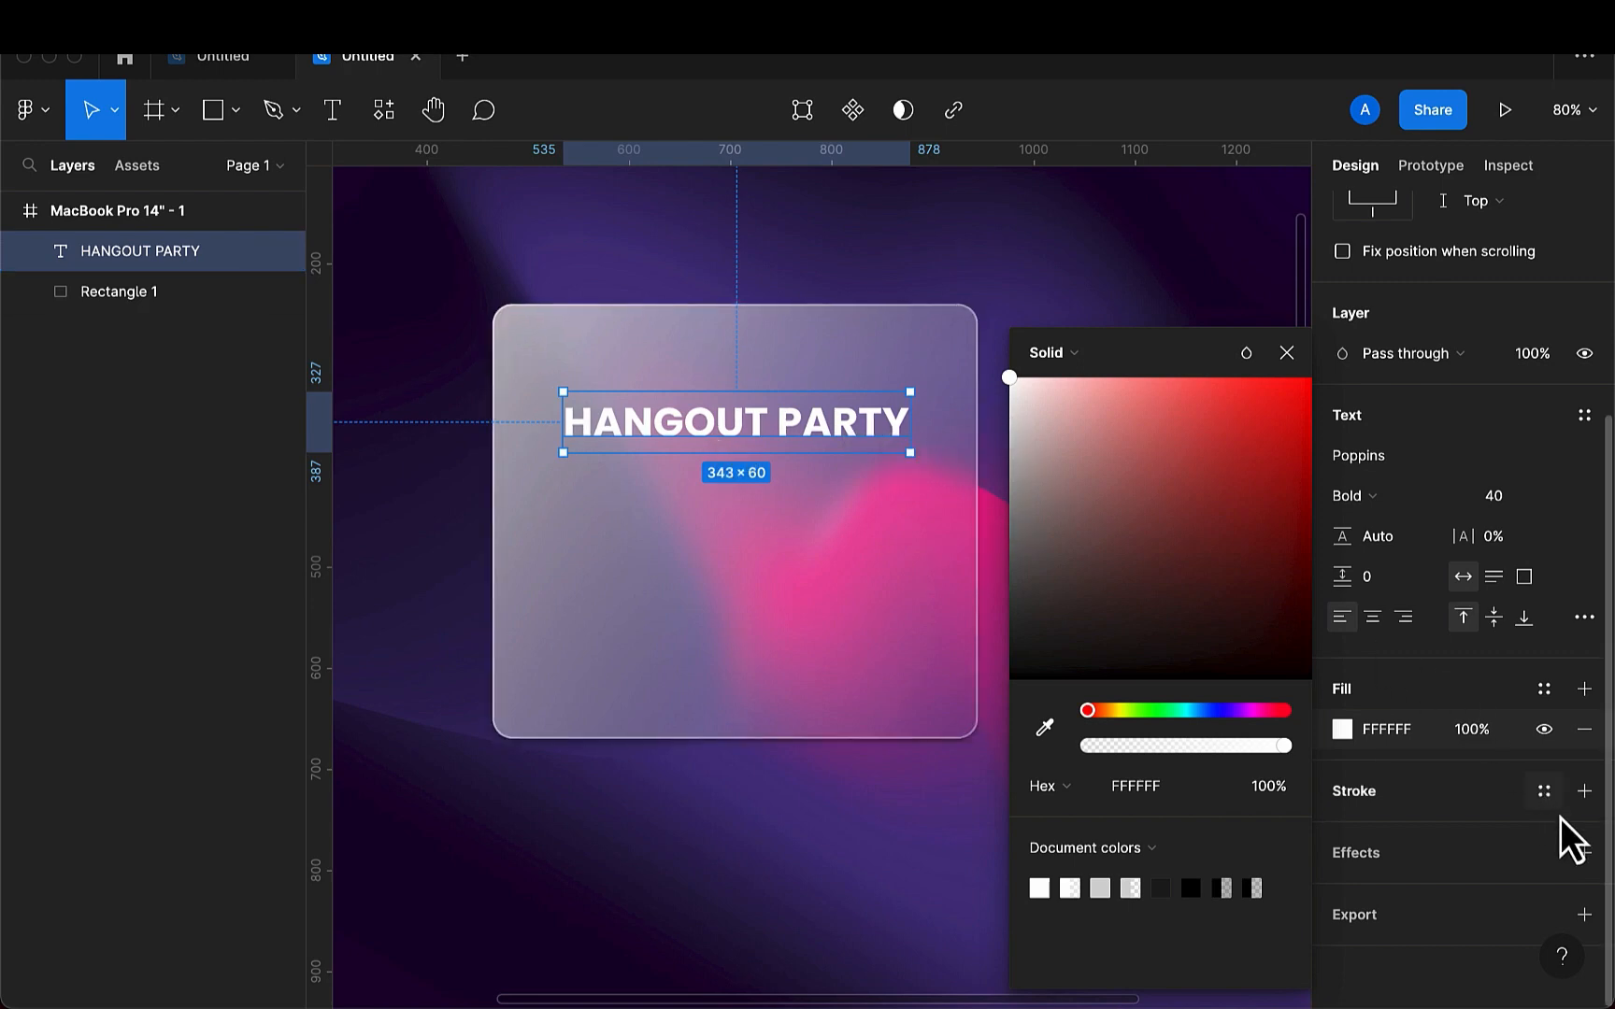
click(1286, 353)
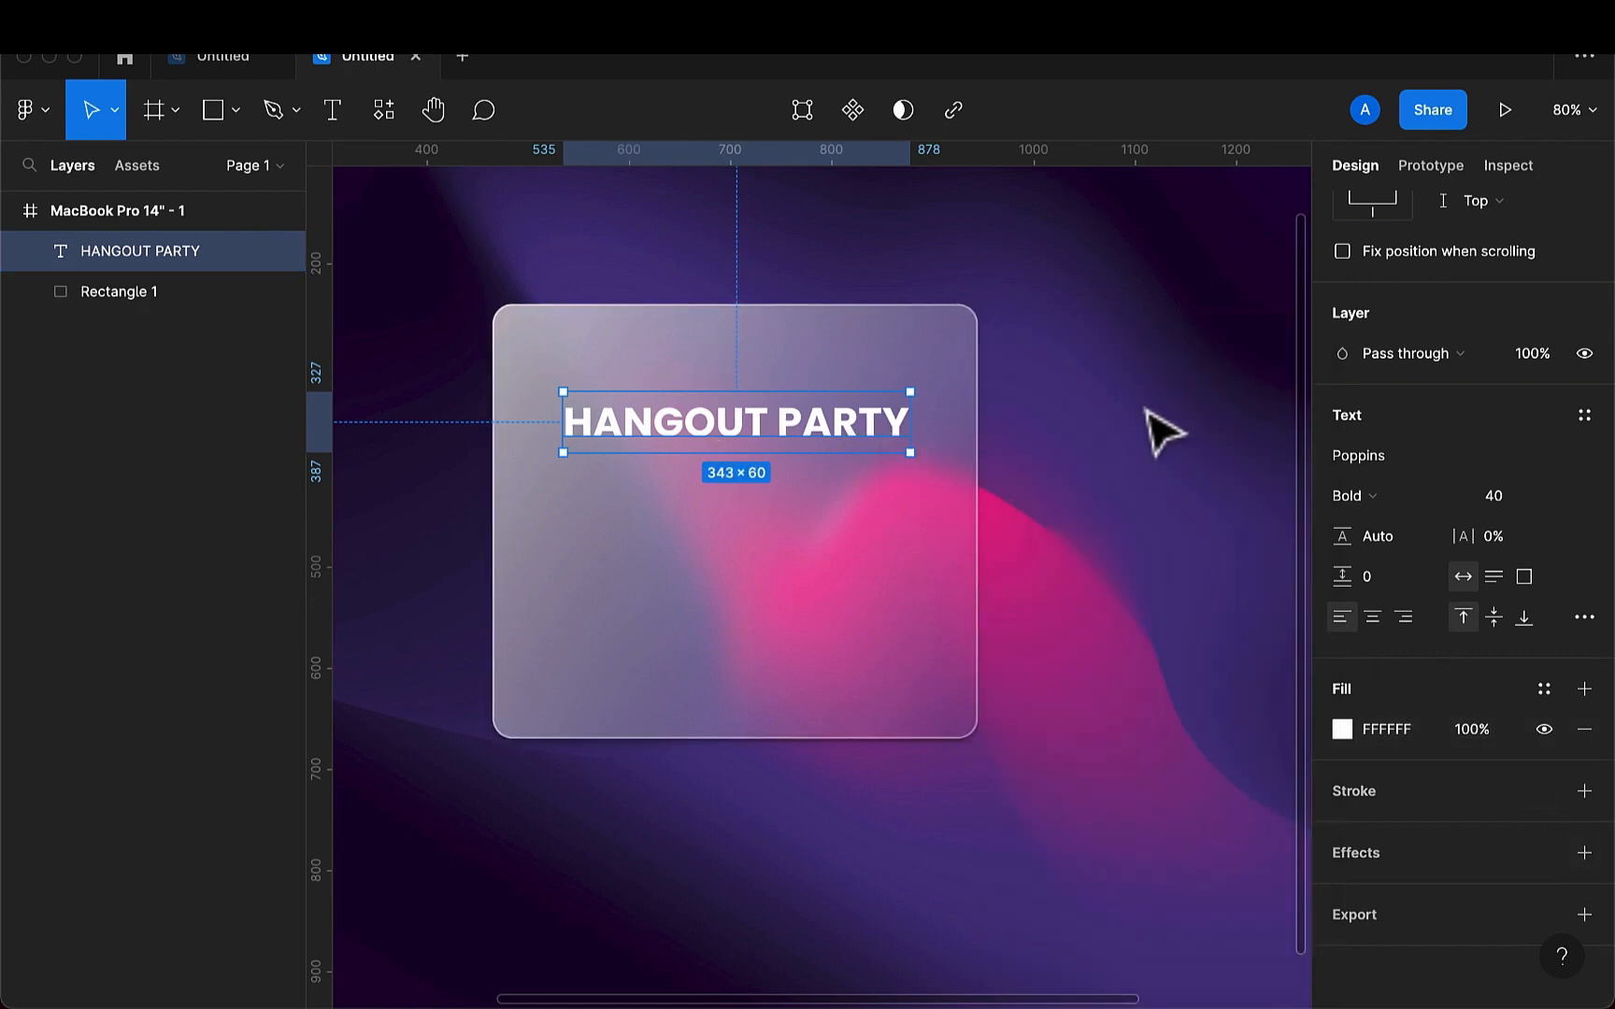
- Add a drop shadow effect to the HANGOUT PARTY heading
click(1164, 432)
click(875, 447)
scroll(1589, 869, down, 3)
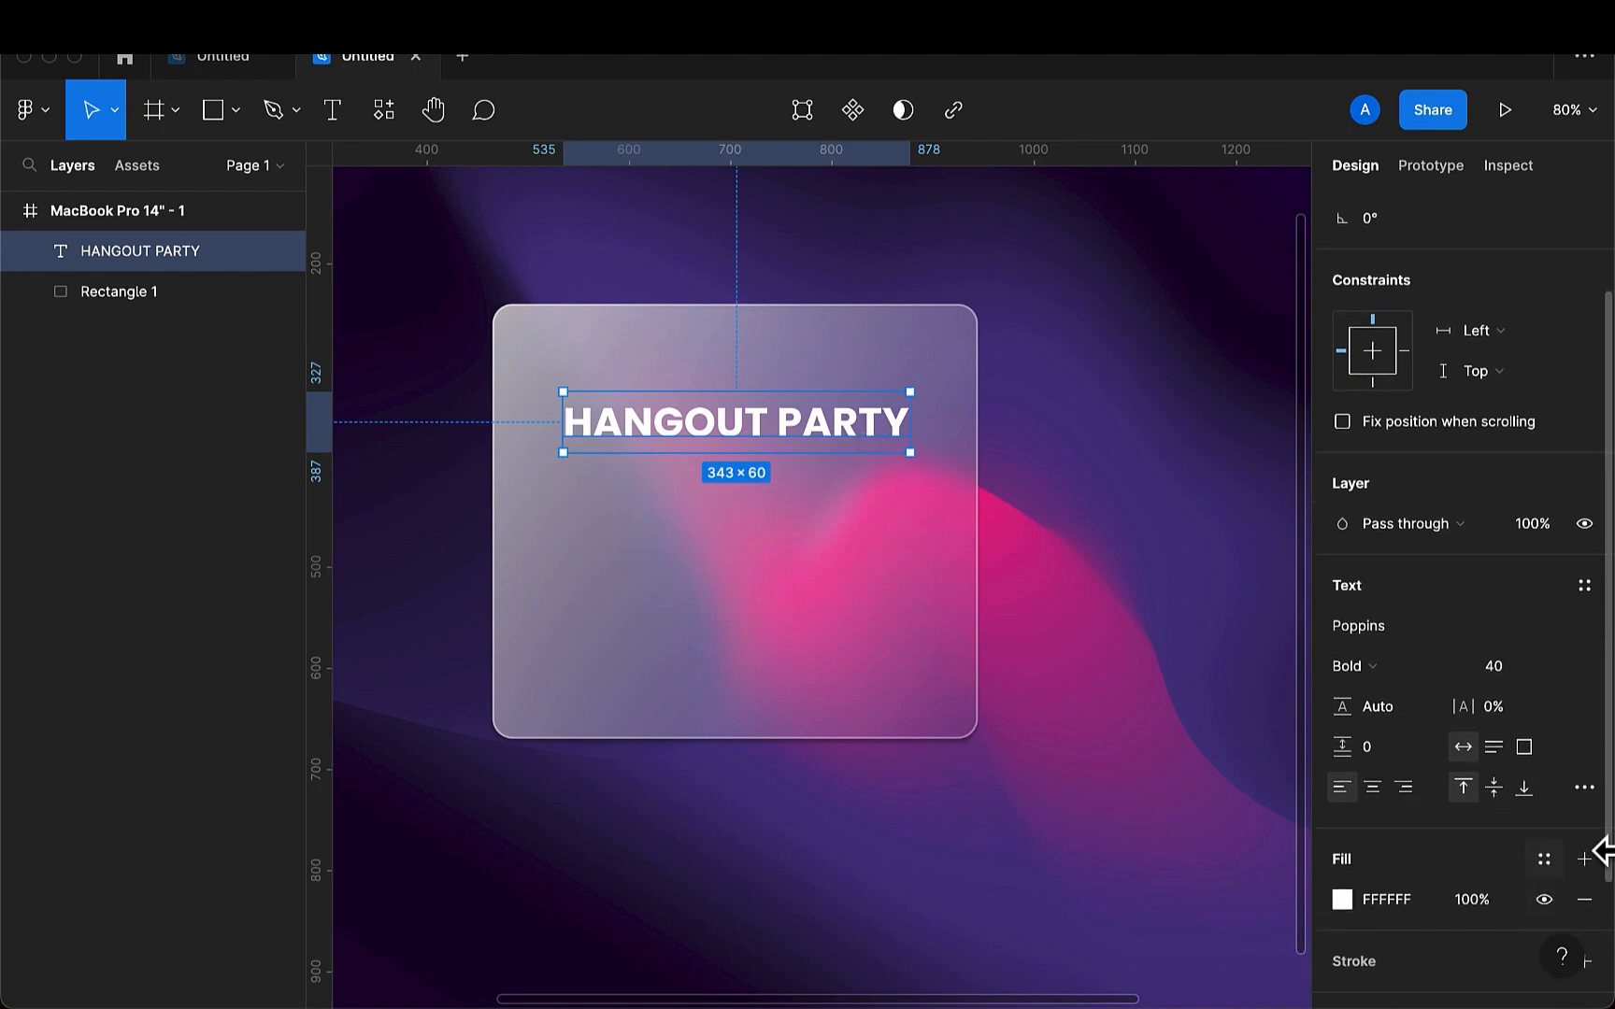
scroll(1588, 888, down, 4)
click(1584, 853)
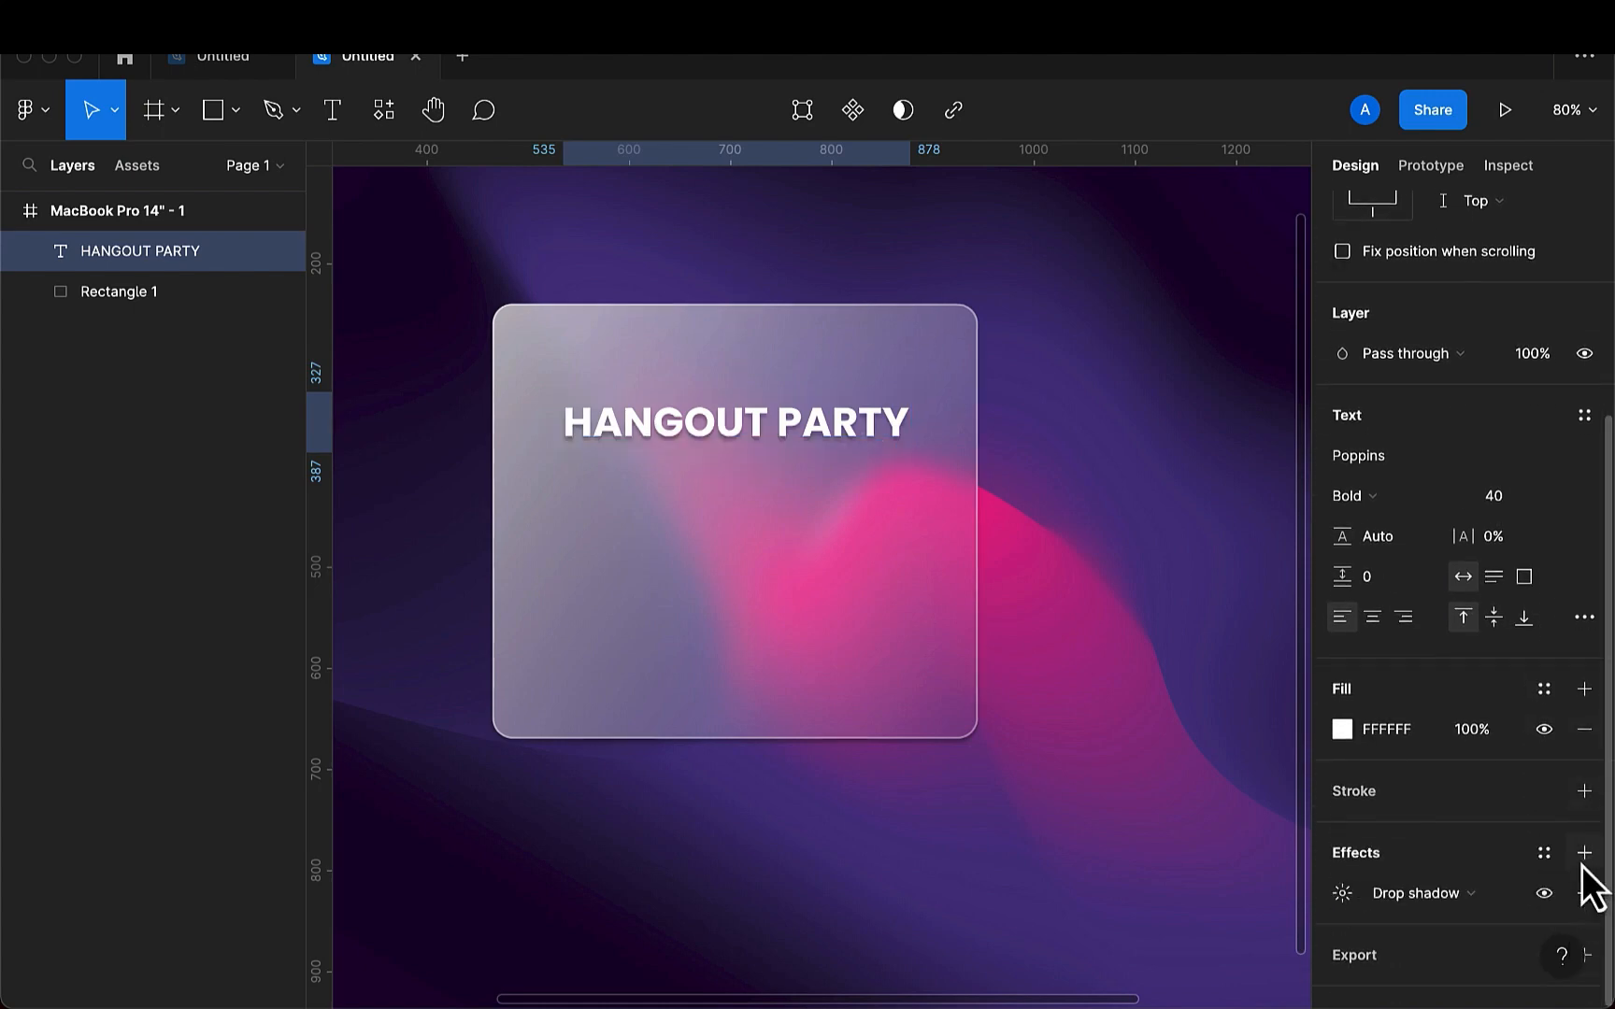
scroll(1472, 867, down, 1)
- Set the heading's drop shadow to a blur of 10 and a Y offset of 6
click(1342, 853)
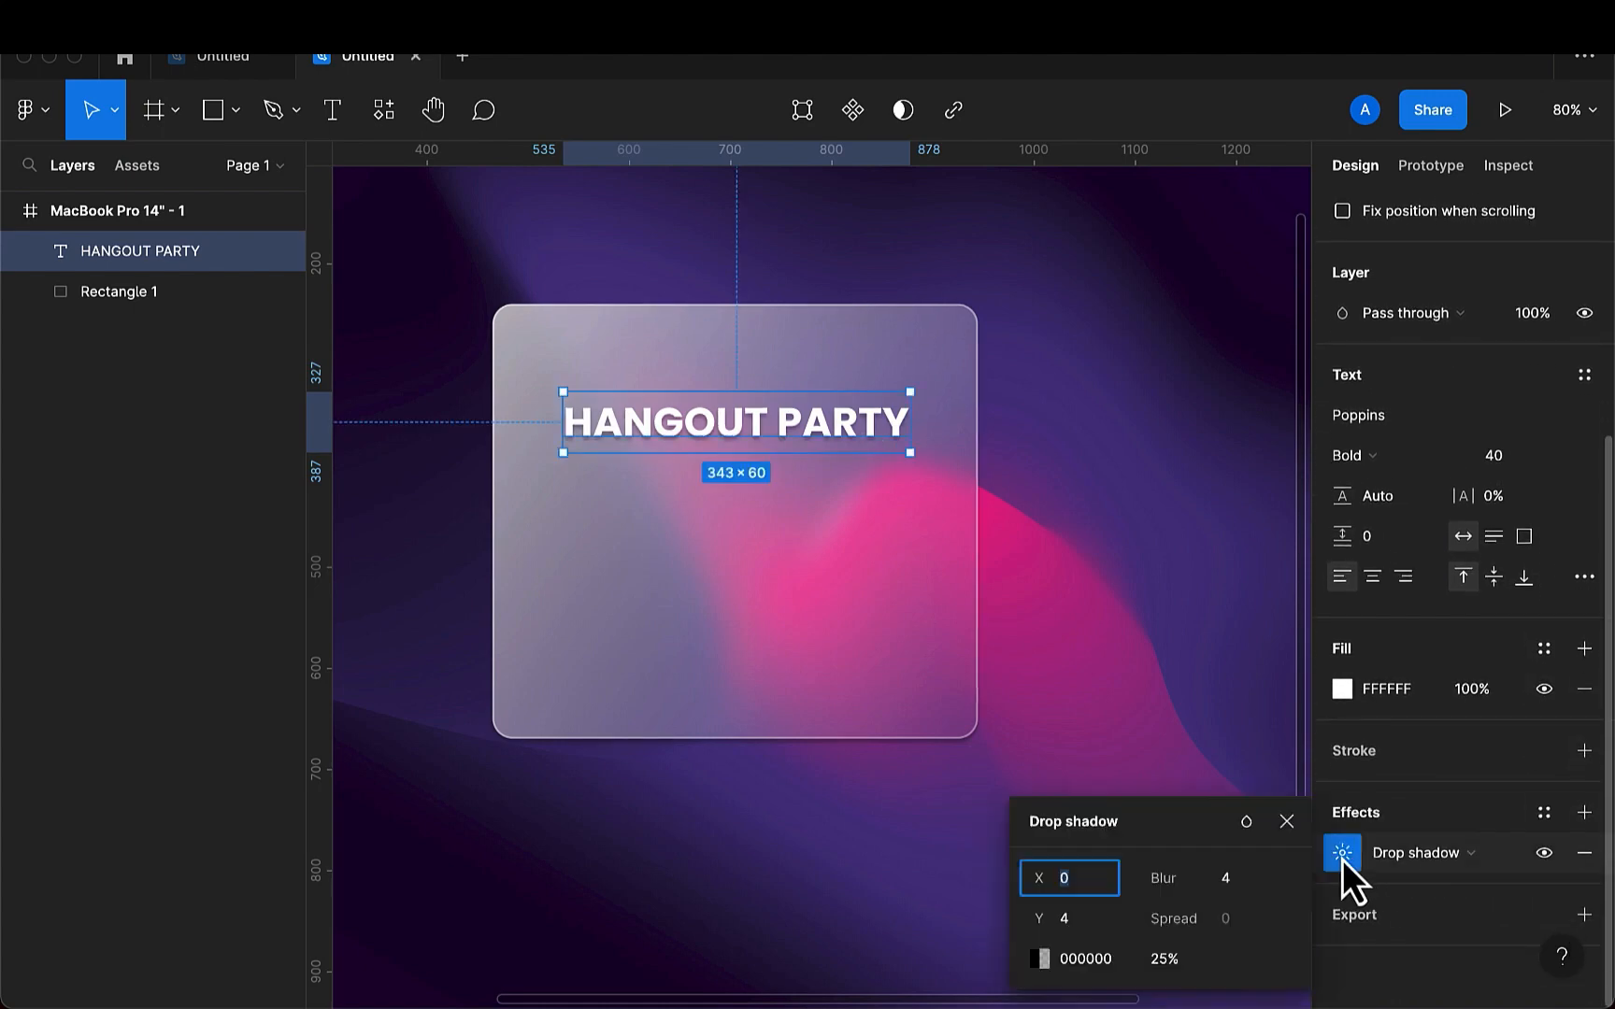
click(1240, 884)
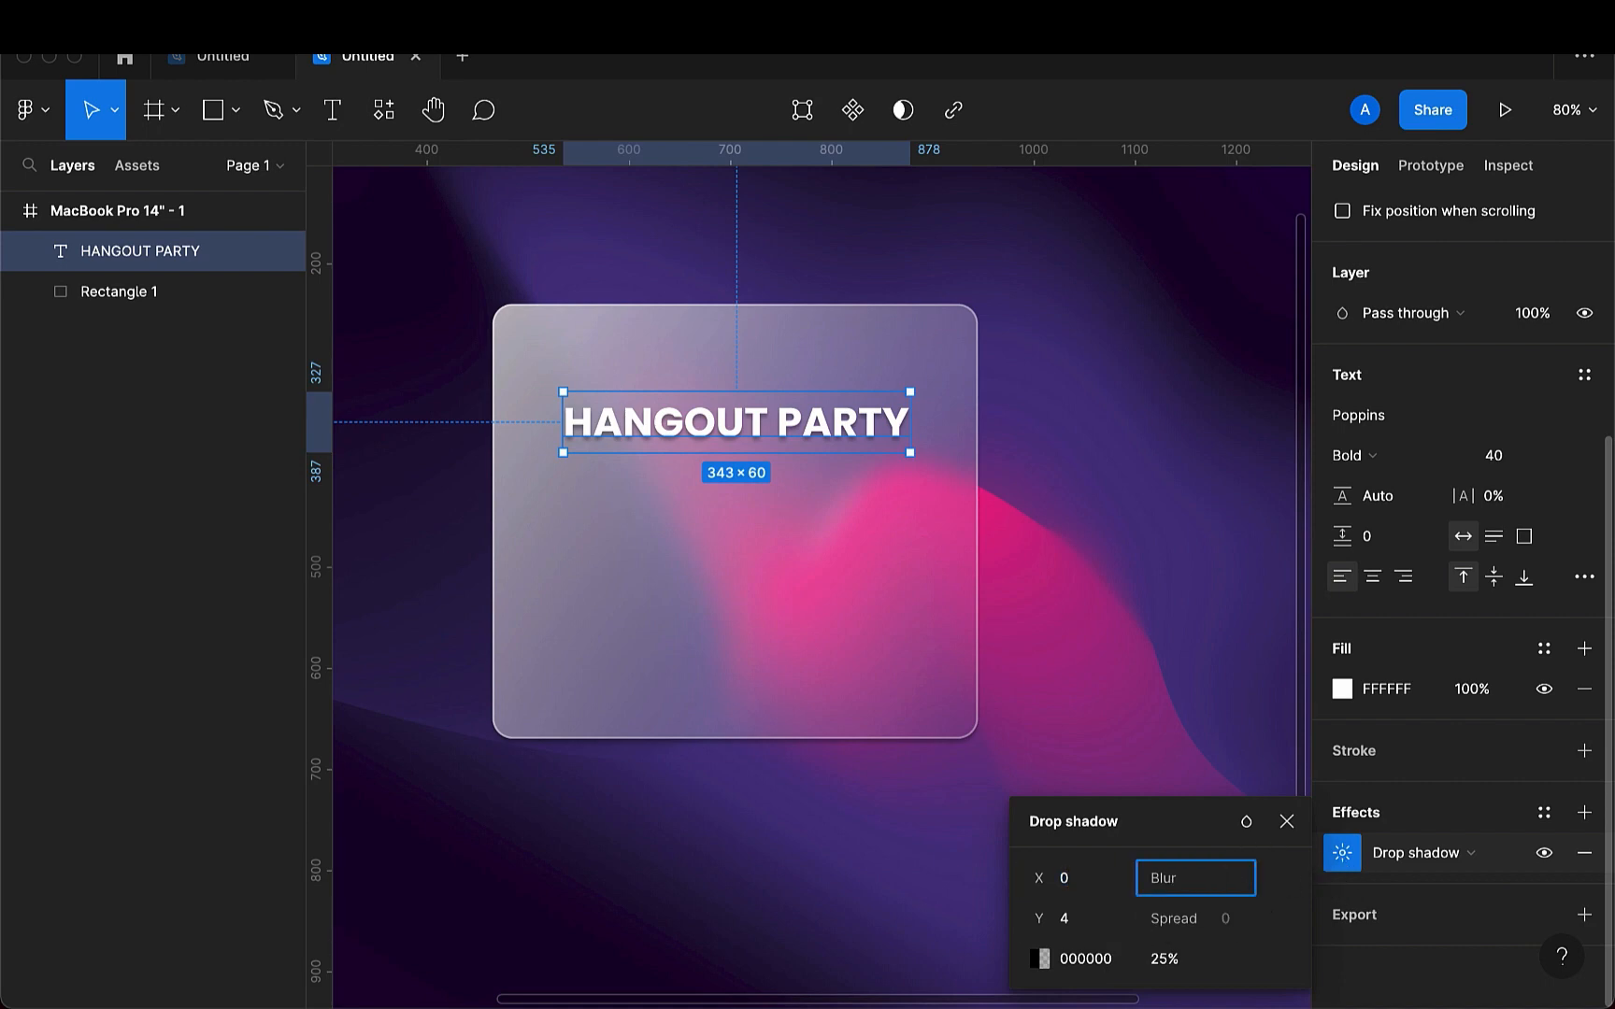
text(10)
key(Return)
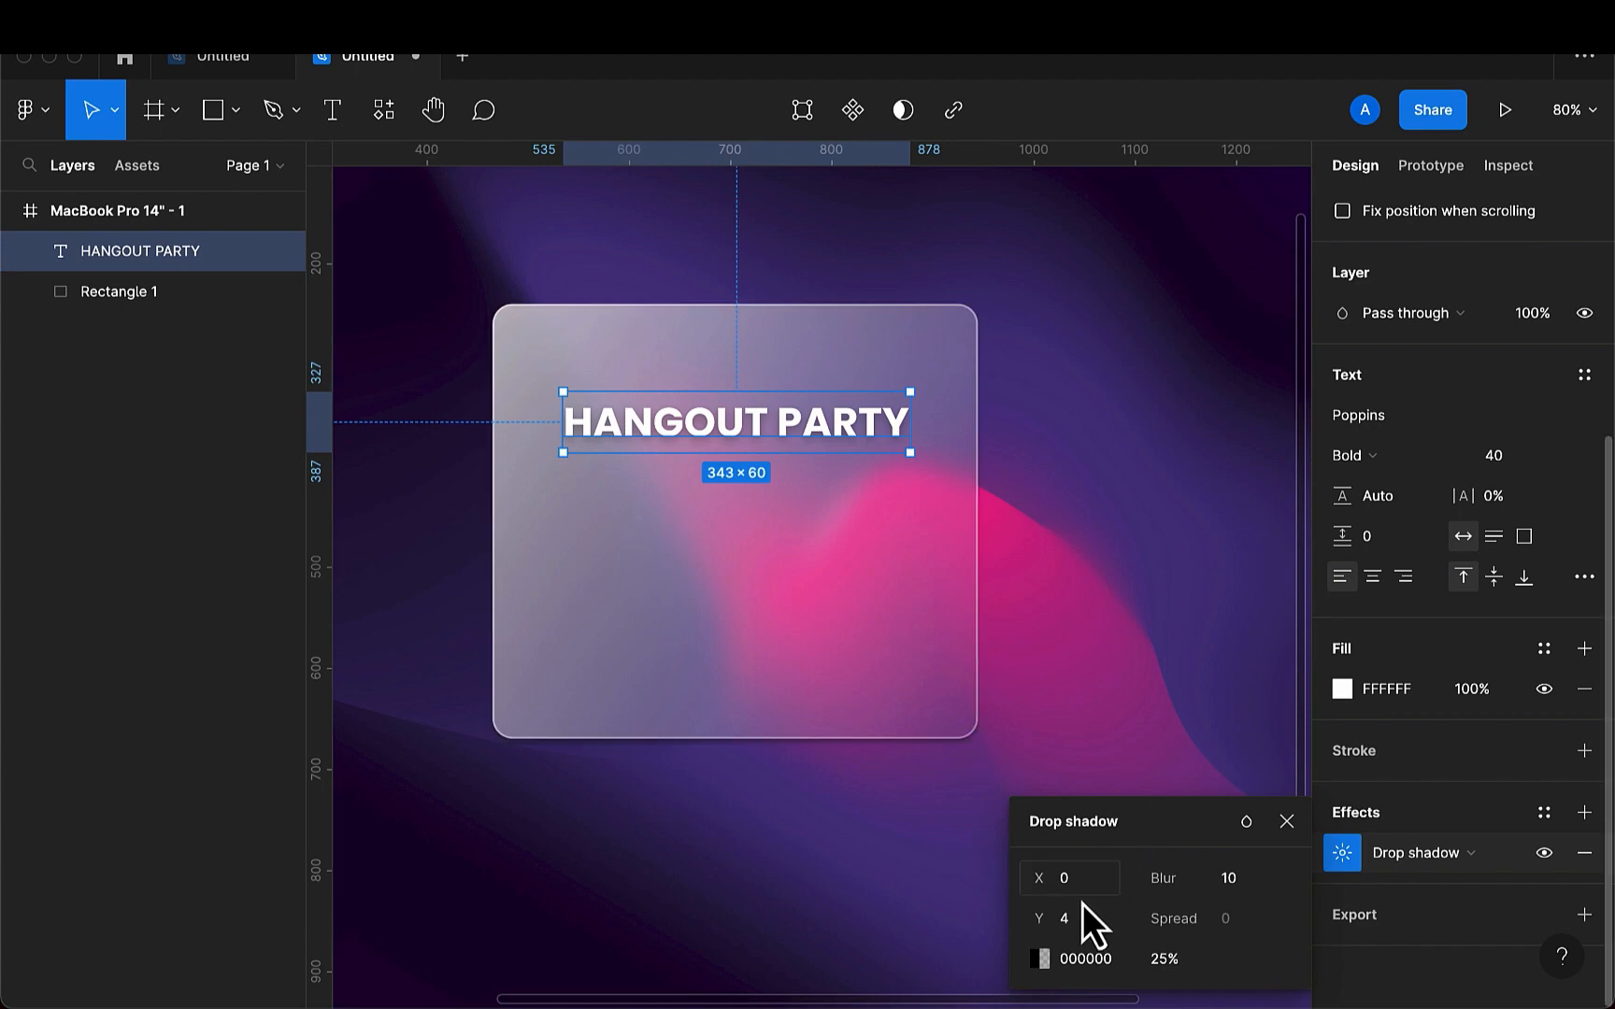
key(BackSpace)
text(6)
key(Return)
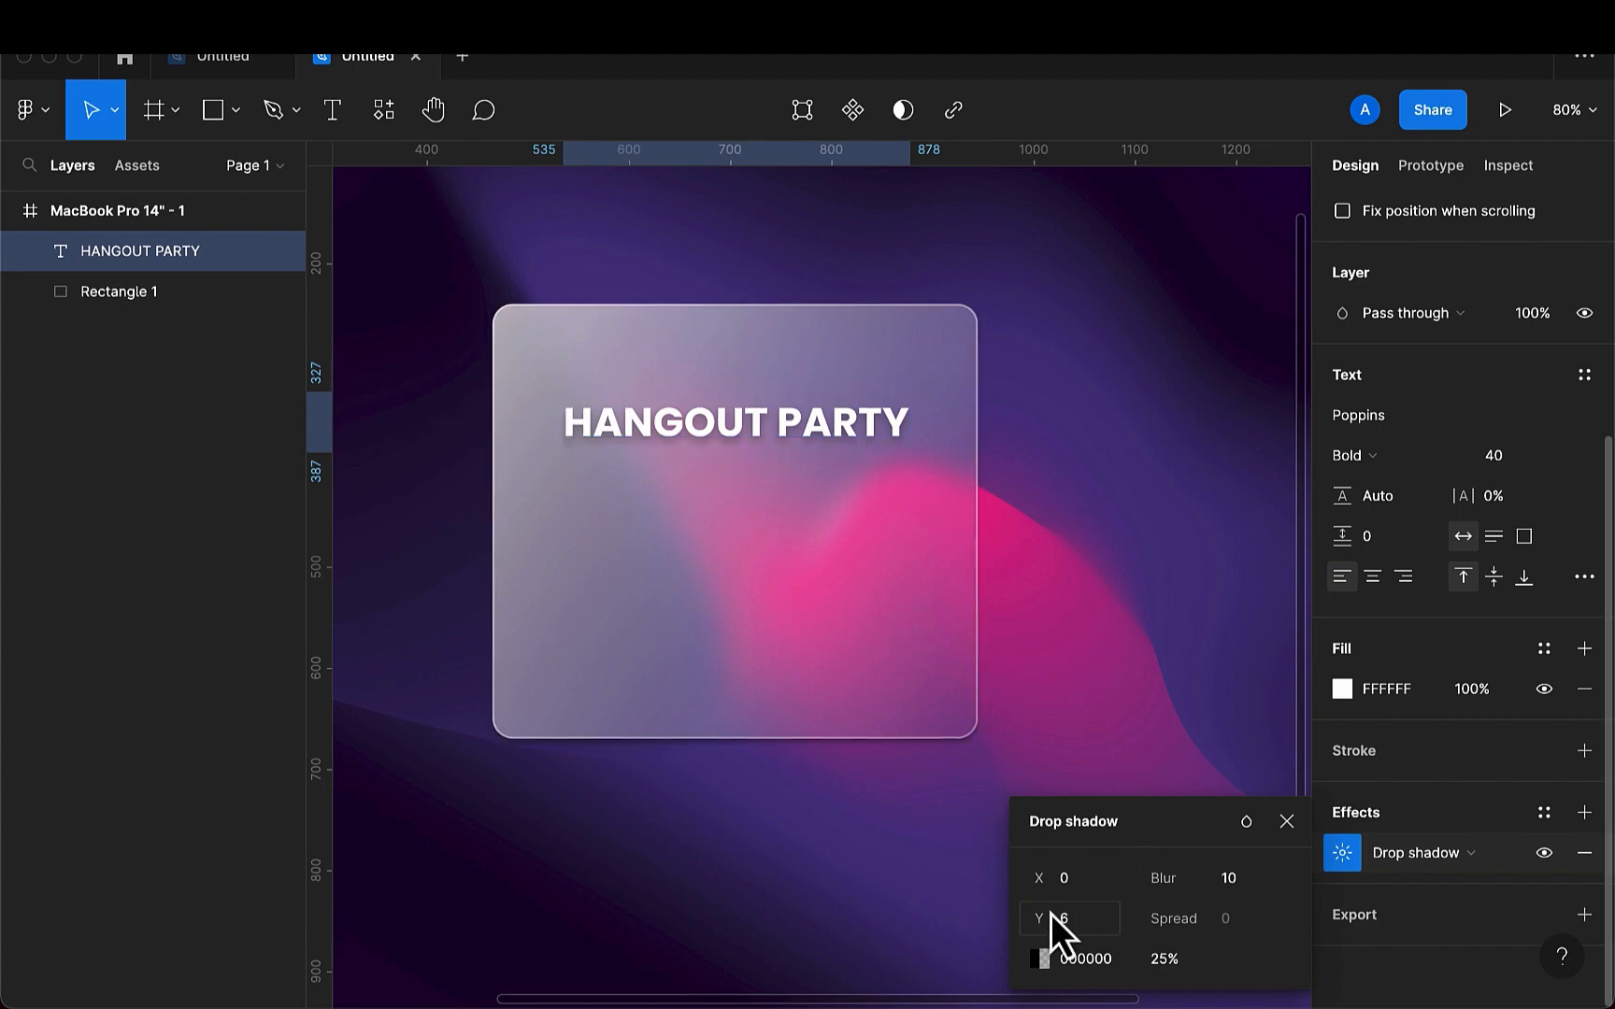
- Move the HANGOUT PARTY heading up slightly to about X 534, Y 317
click(720, 543)
scroll(707, 486, up, 5)
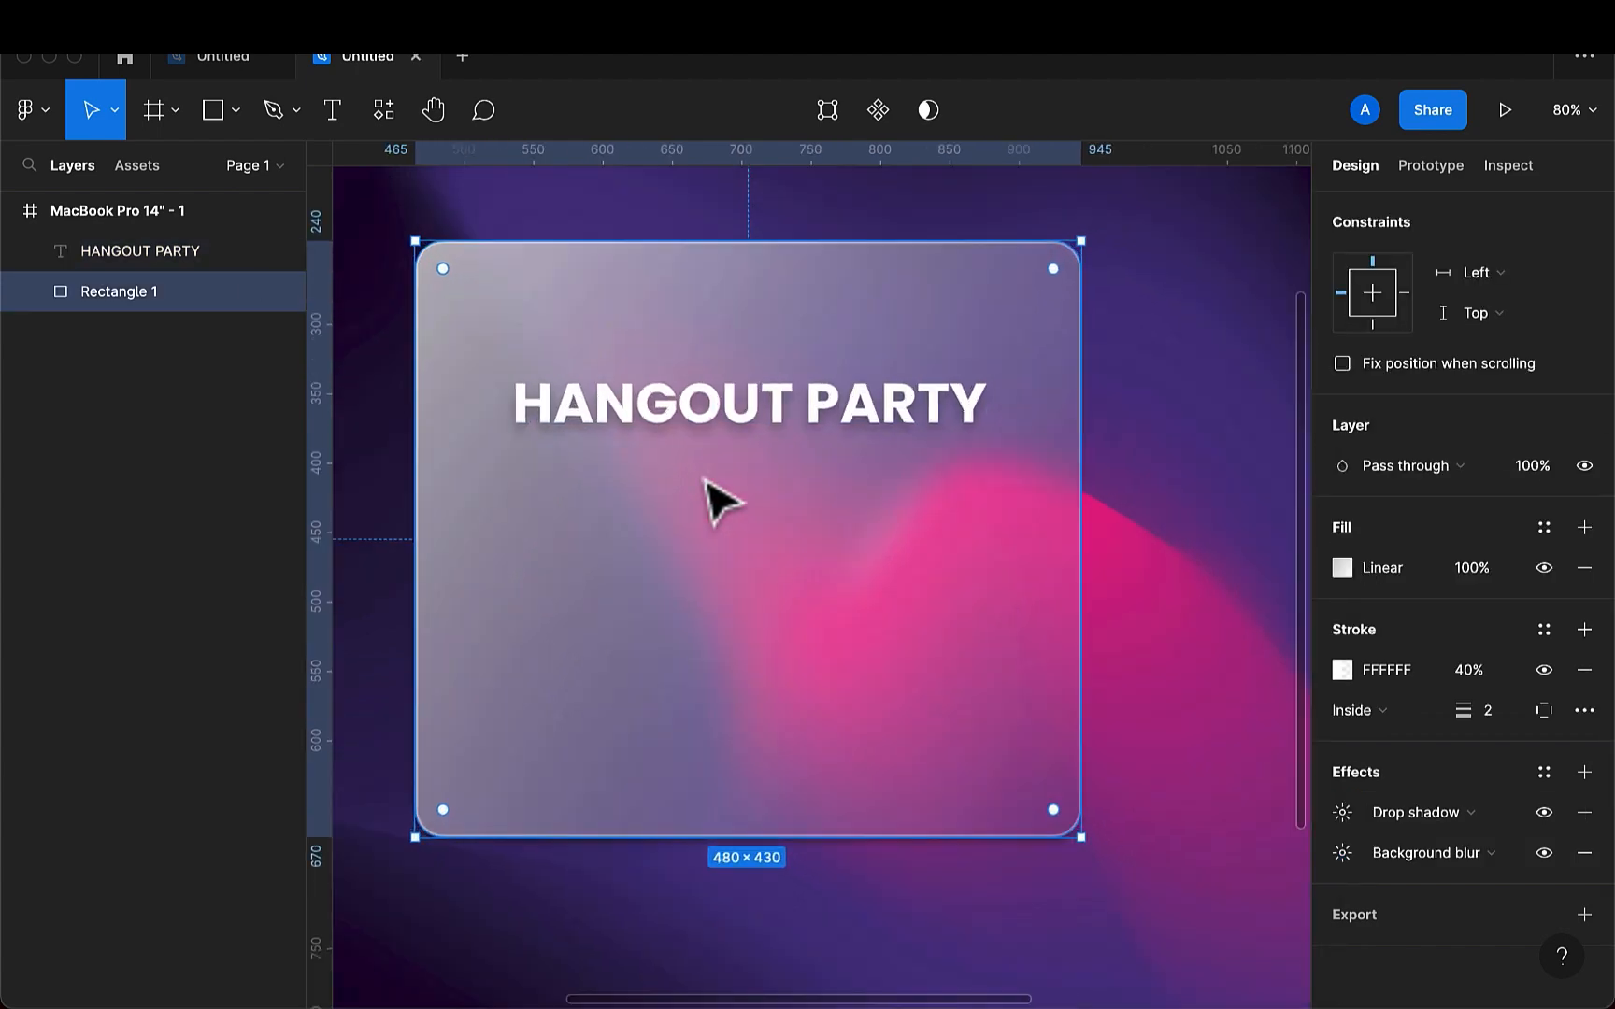
click(752, 435)
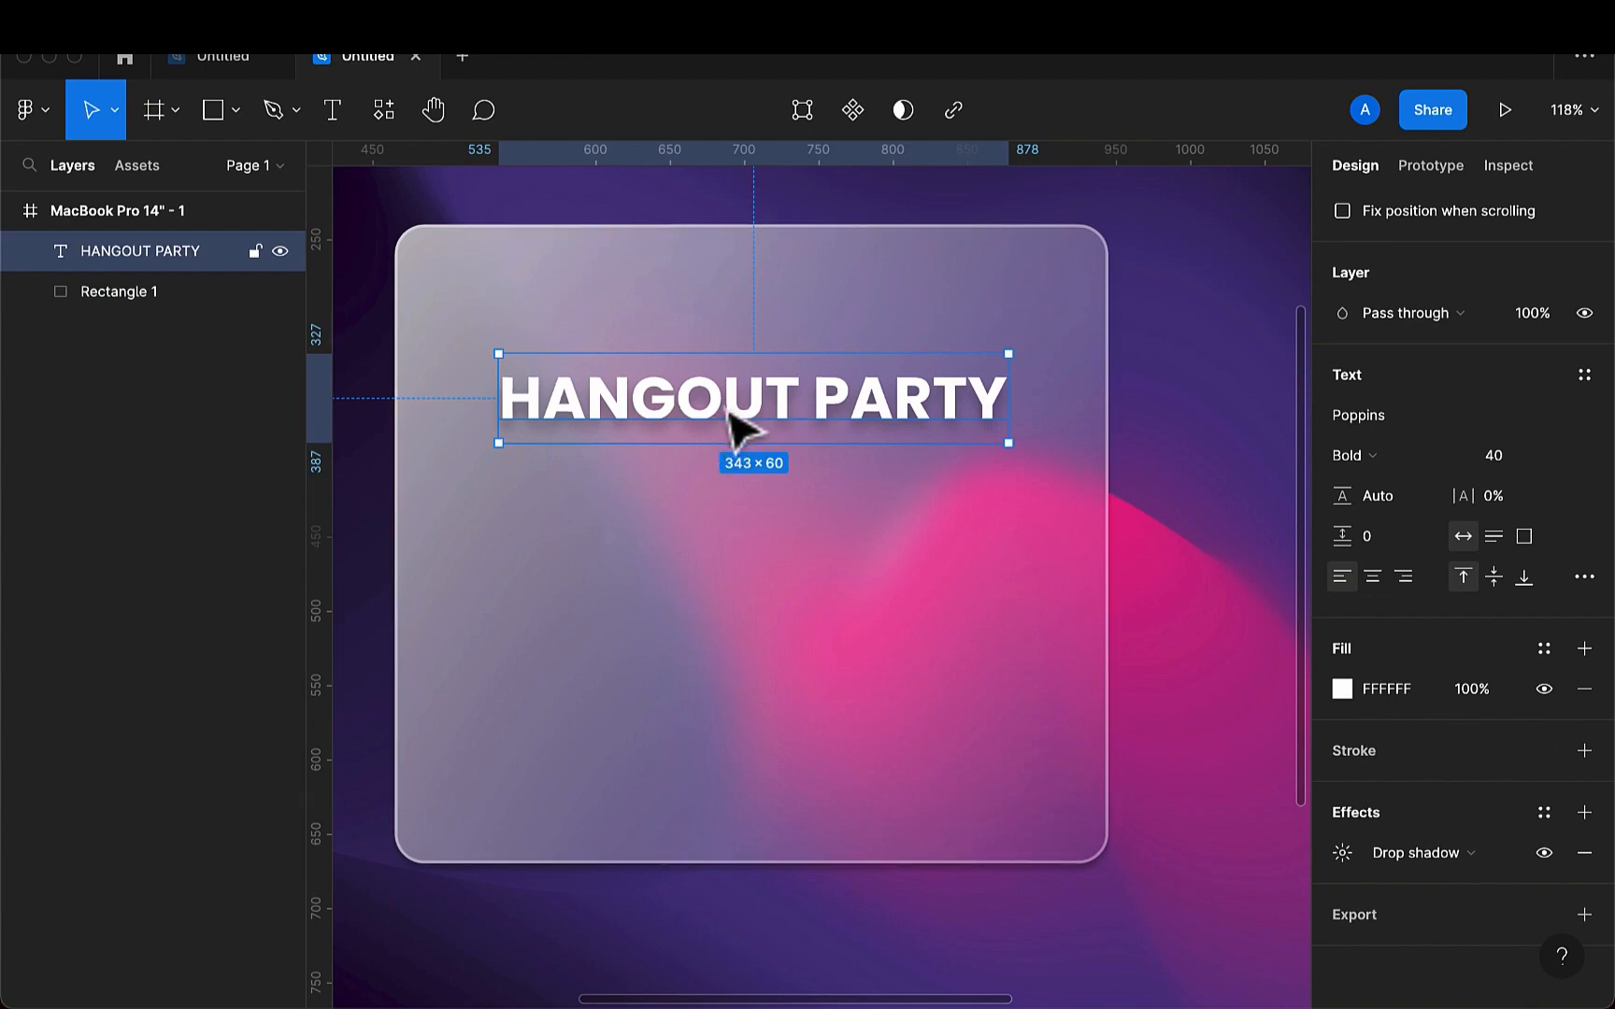
drag(730, 396, 728, 381)
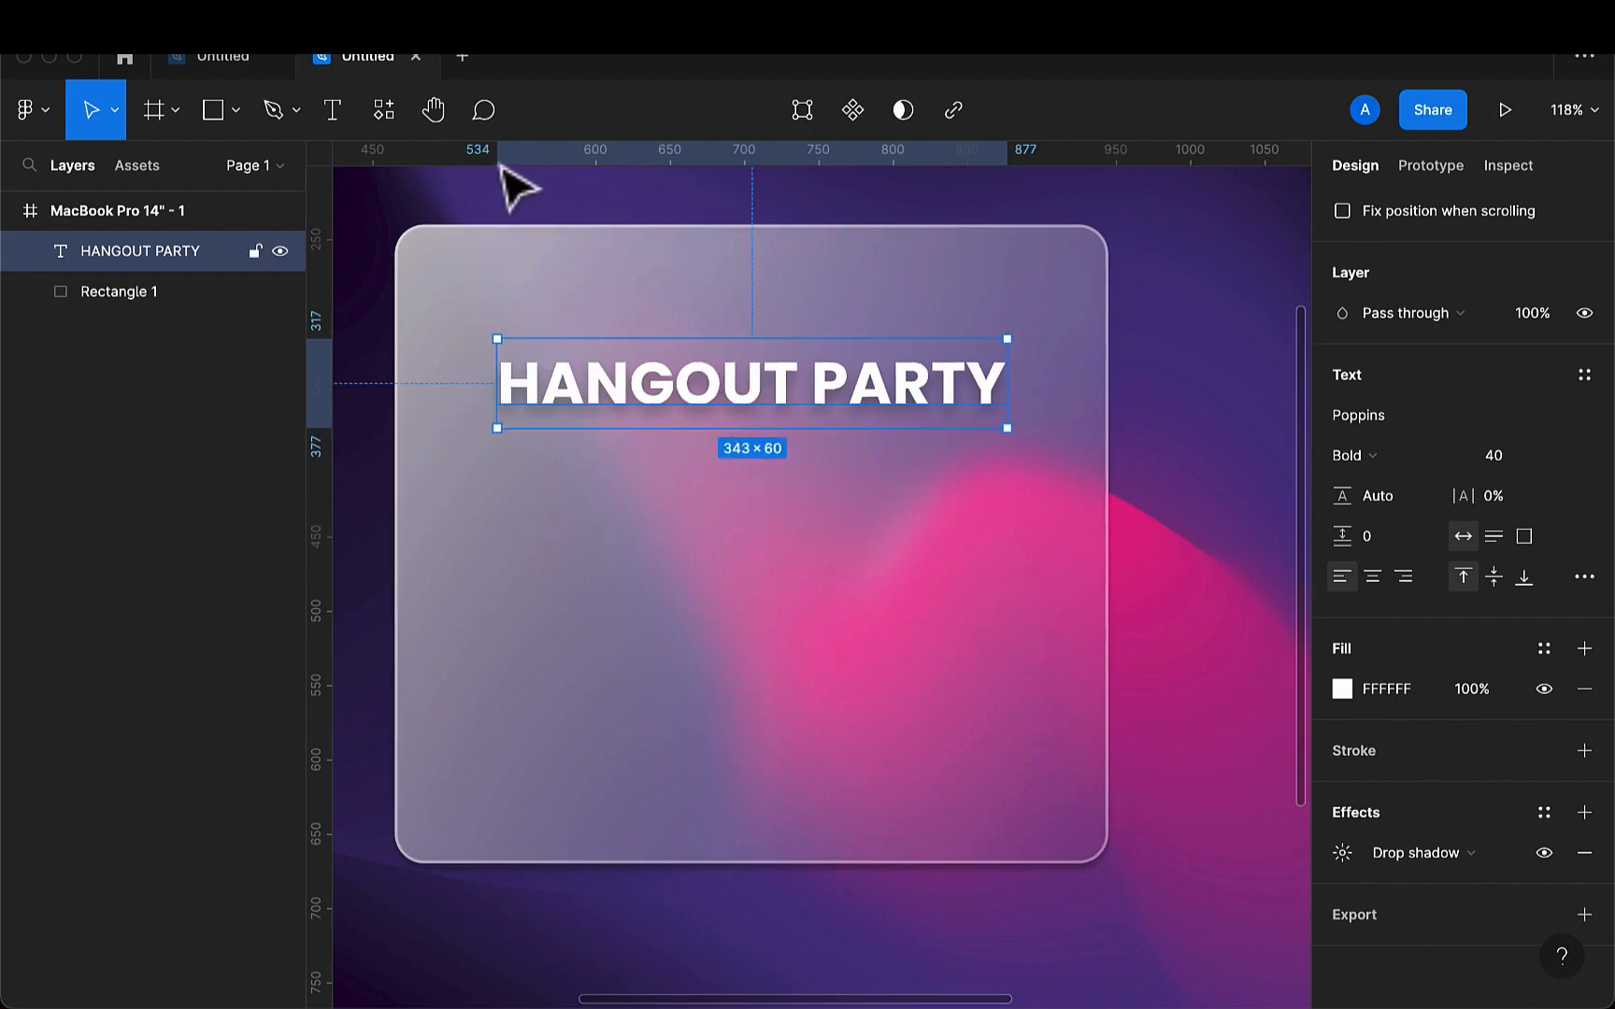
- Add a text on the card below the heading, reading the host's name followed by "invited you"
click(343, 118)
click(630, 546)
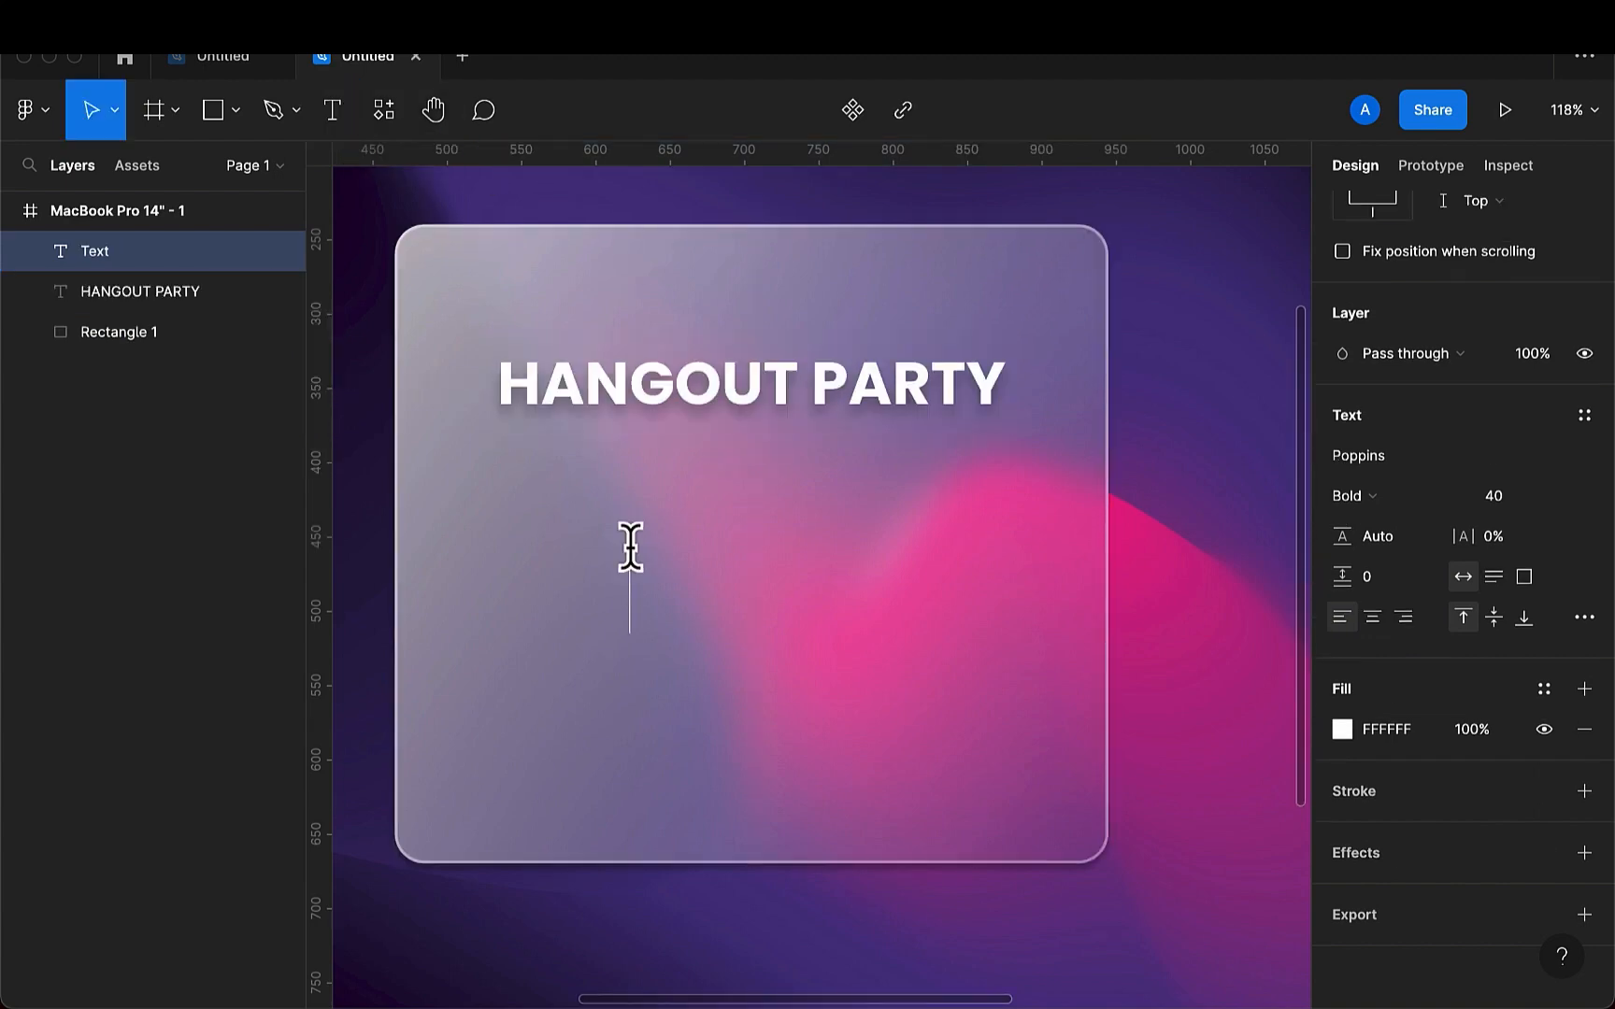
text(Rams)
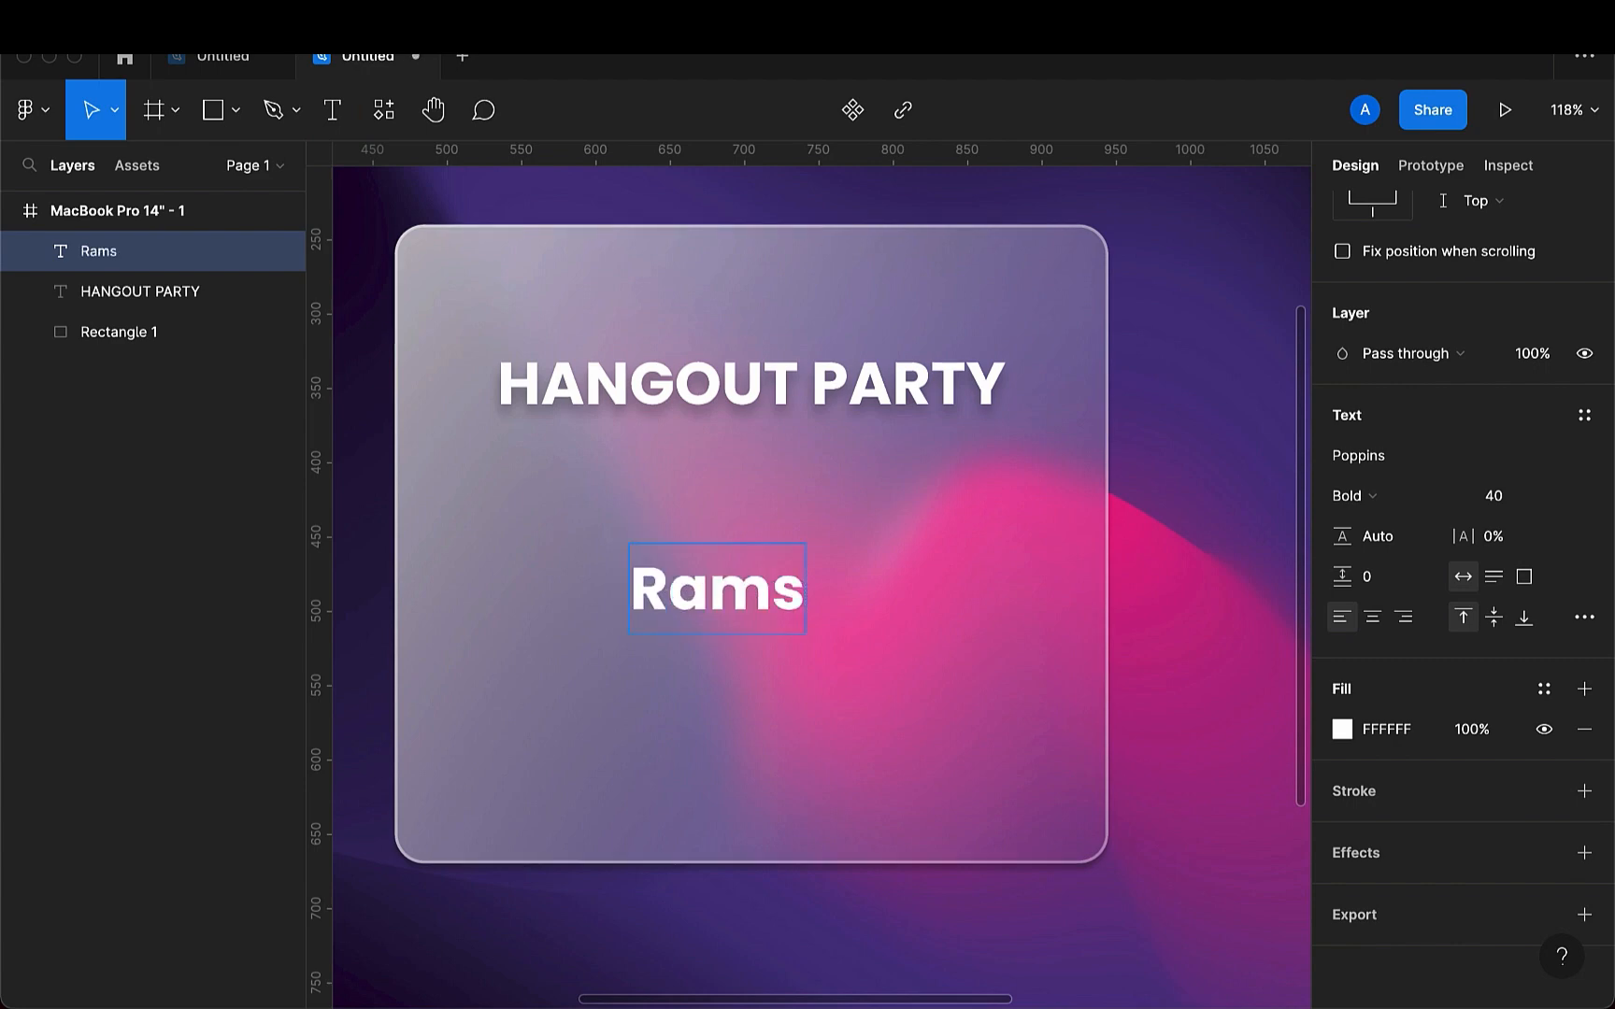
text(y ivit)
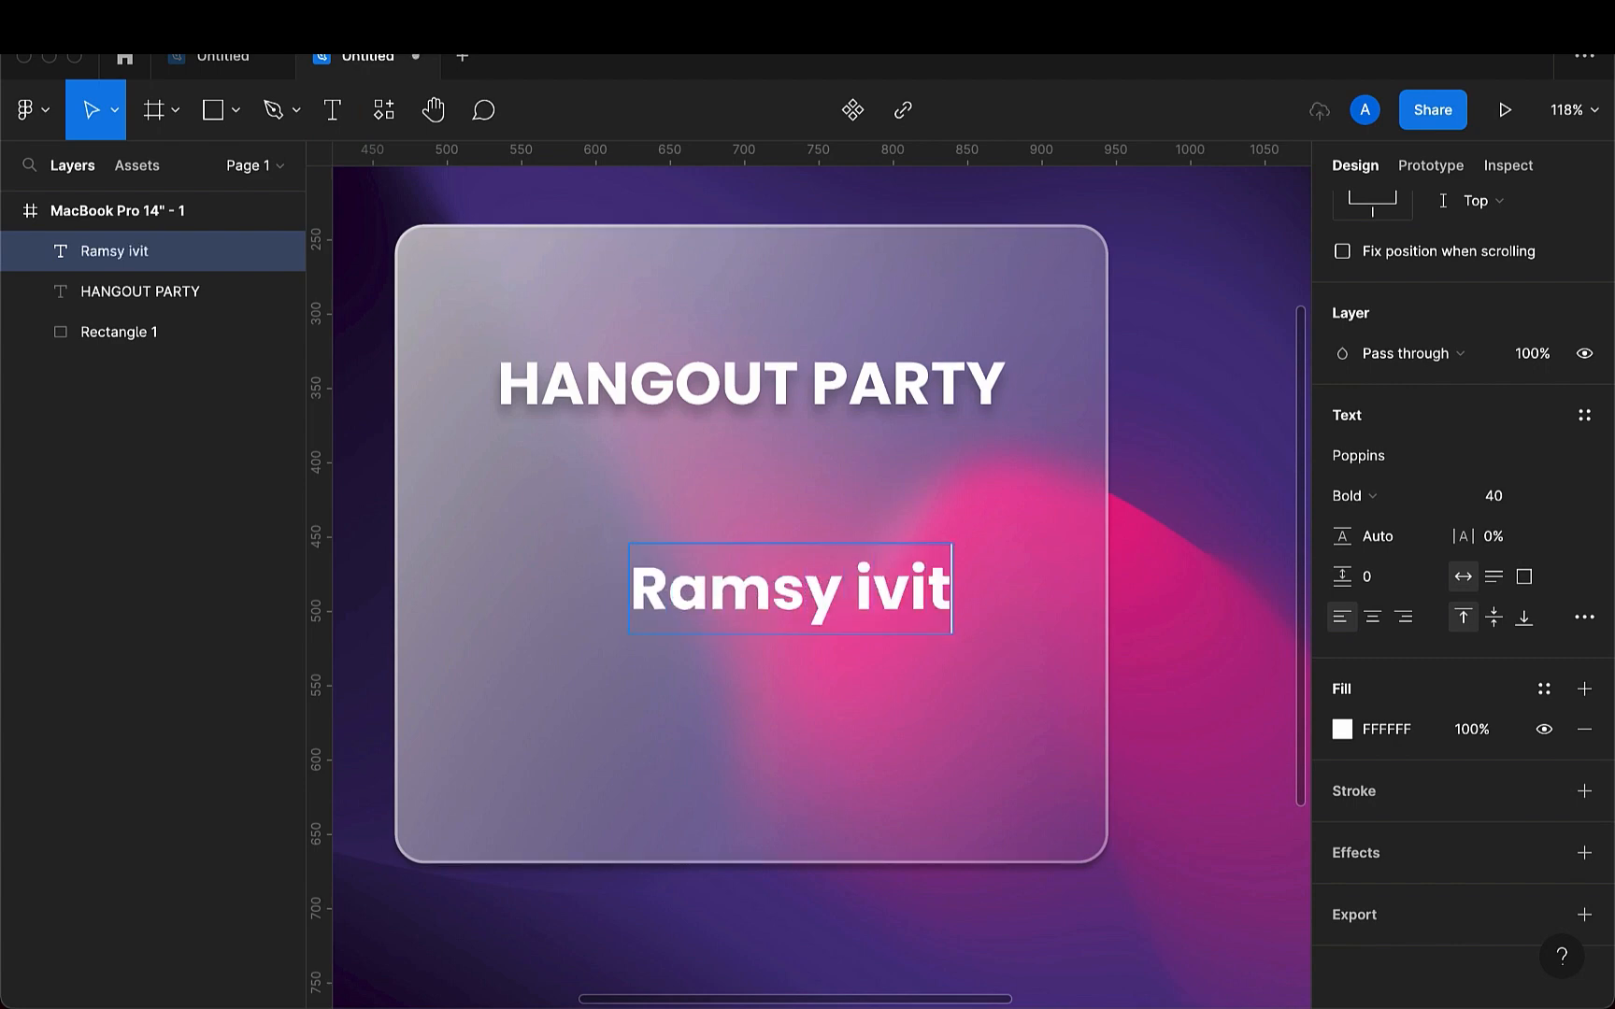
text(d)
key(BackSpace)
key(BackSpace)
key(BackSpace)
key(BackSpace)
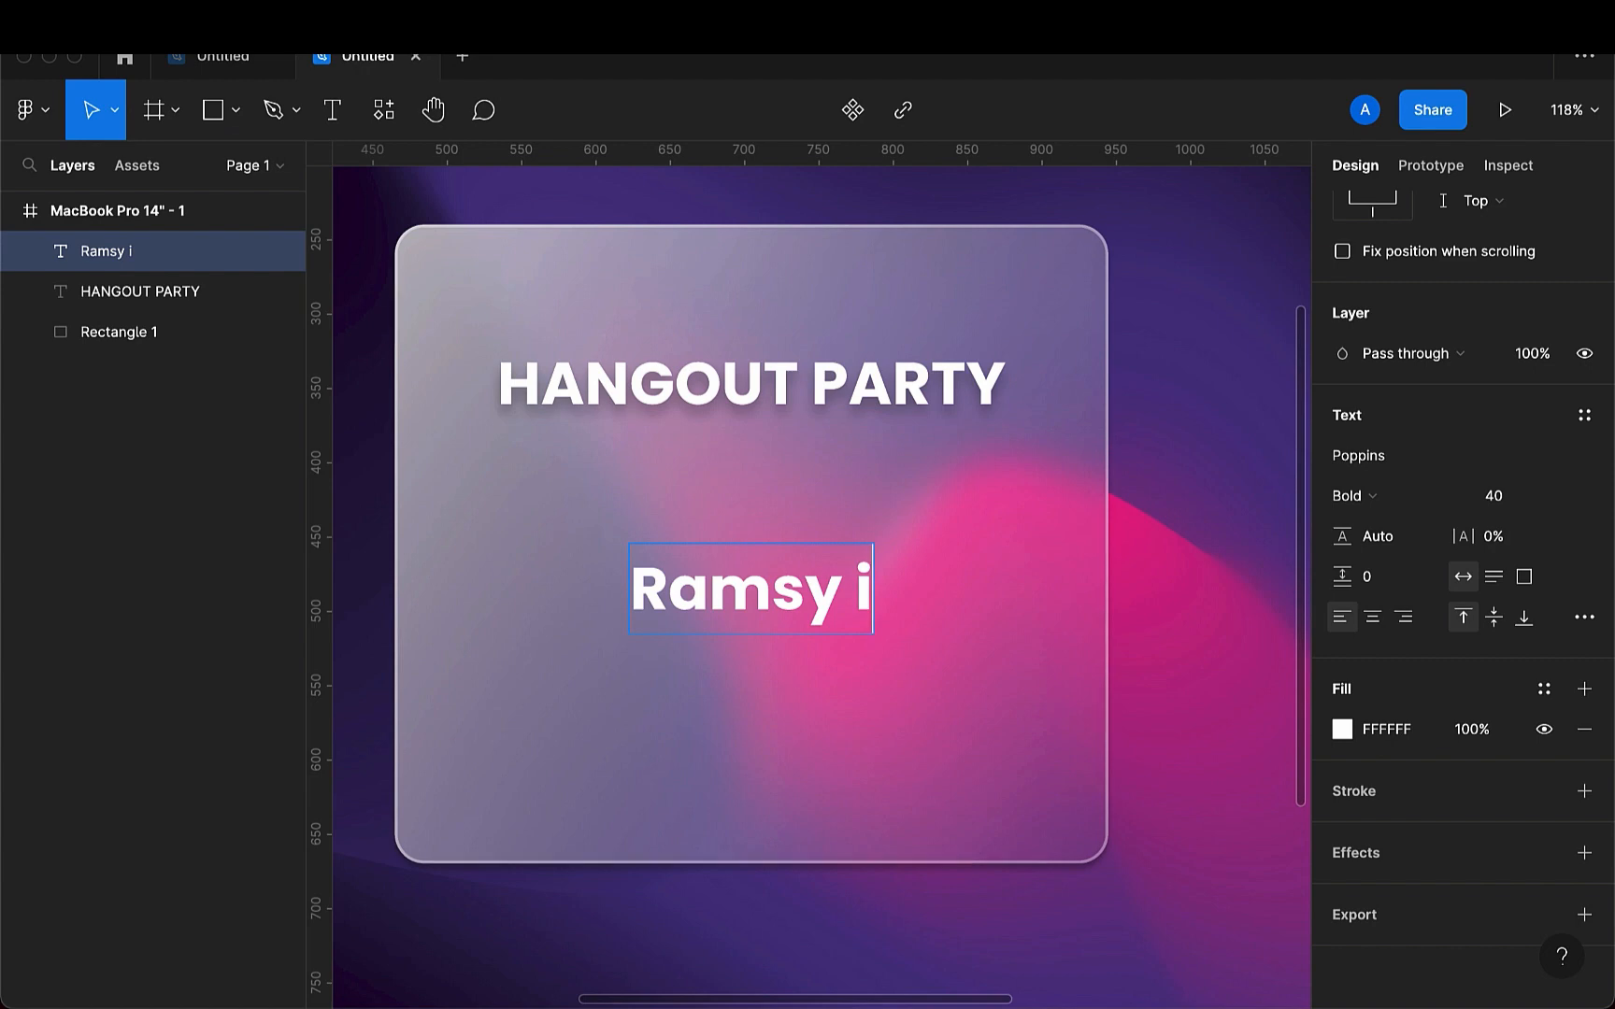
text(nvited)
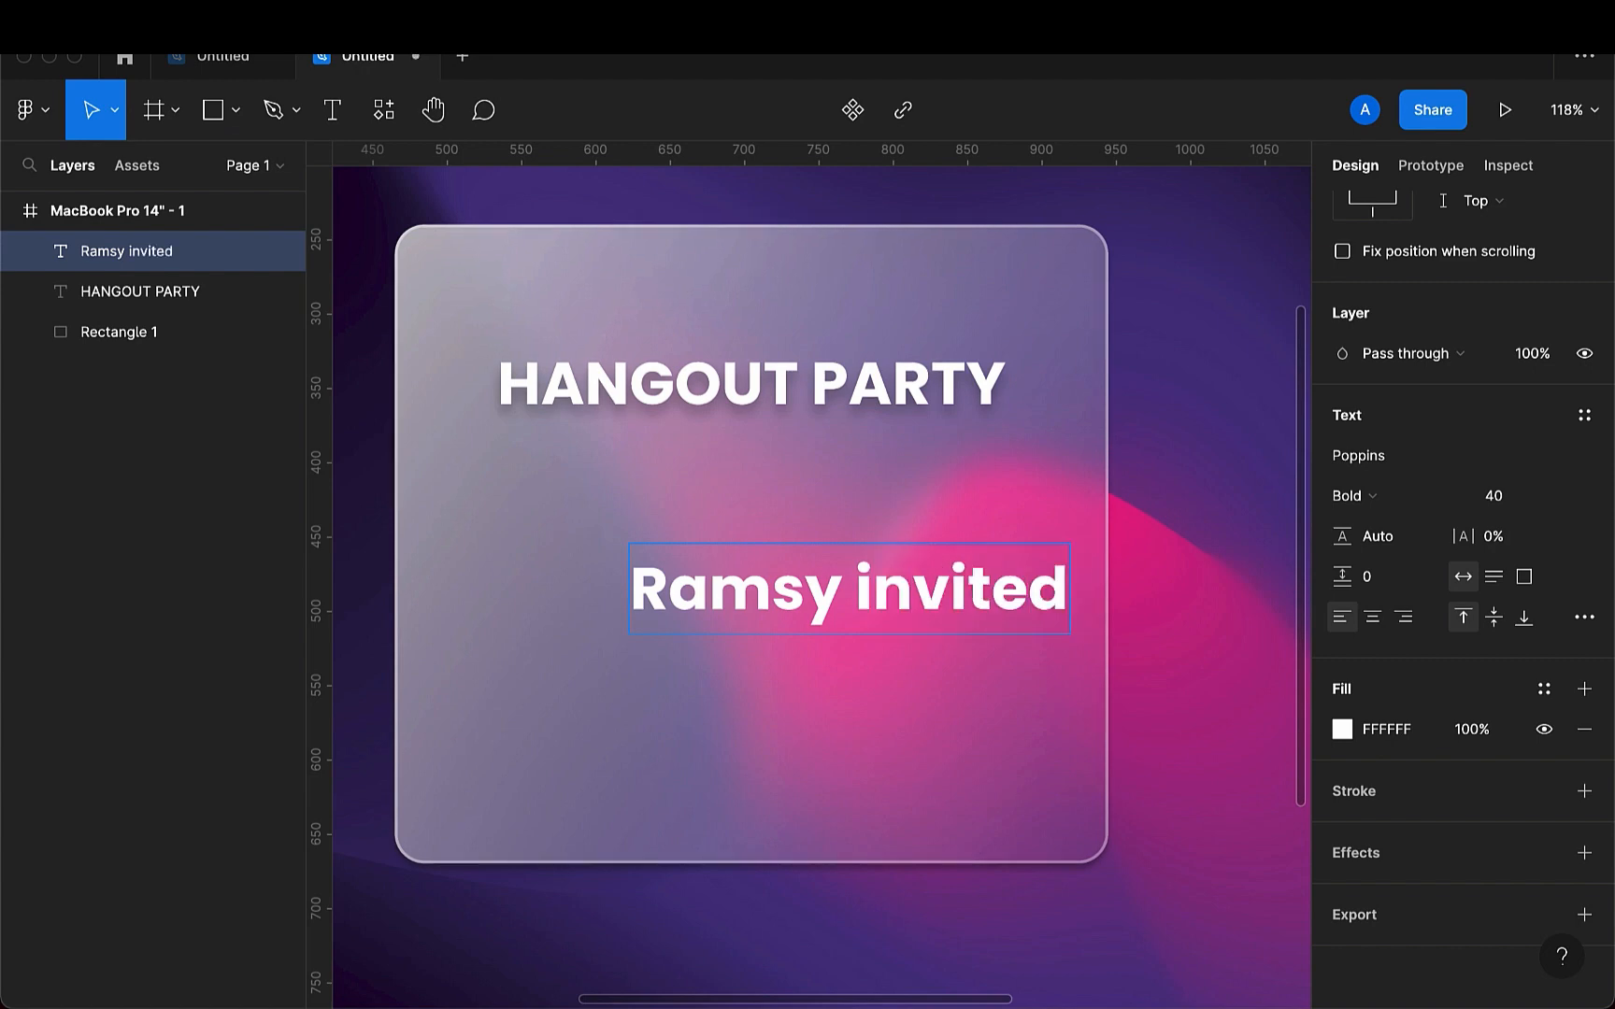
text( you)
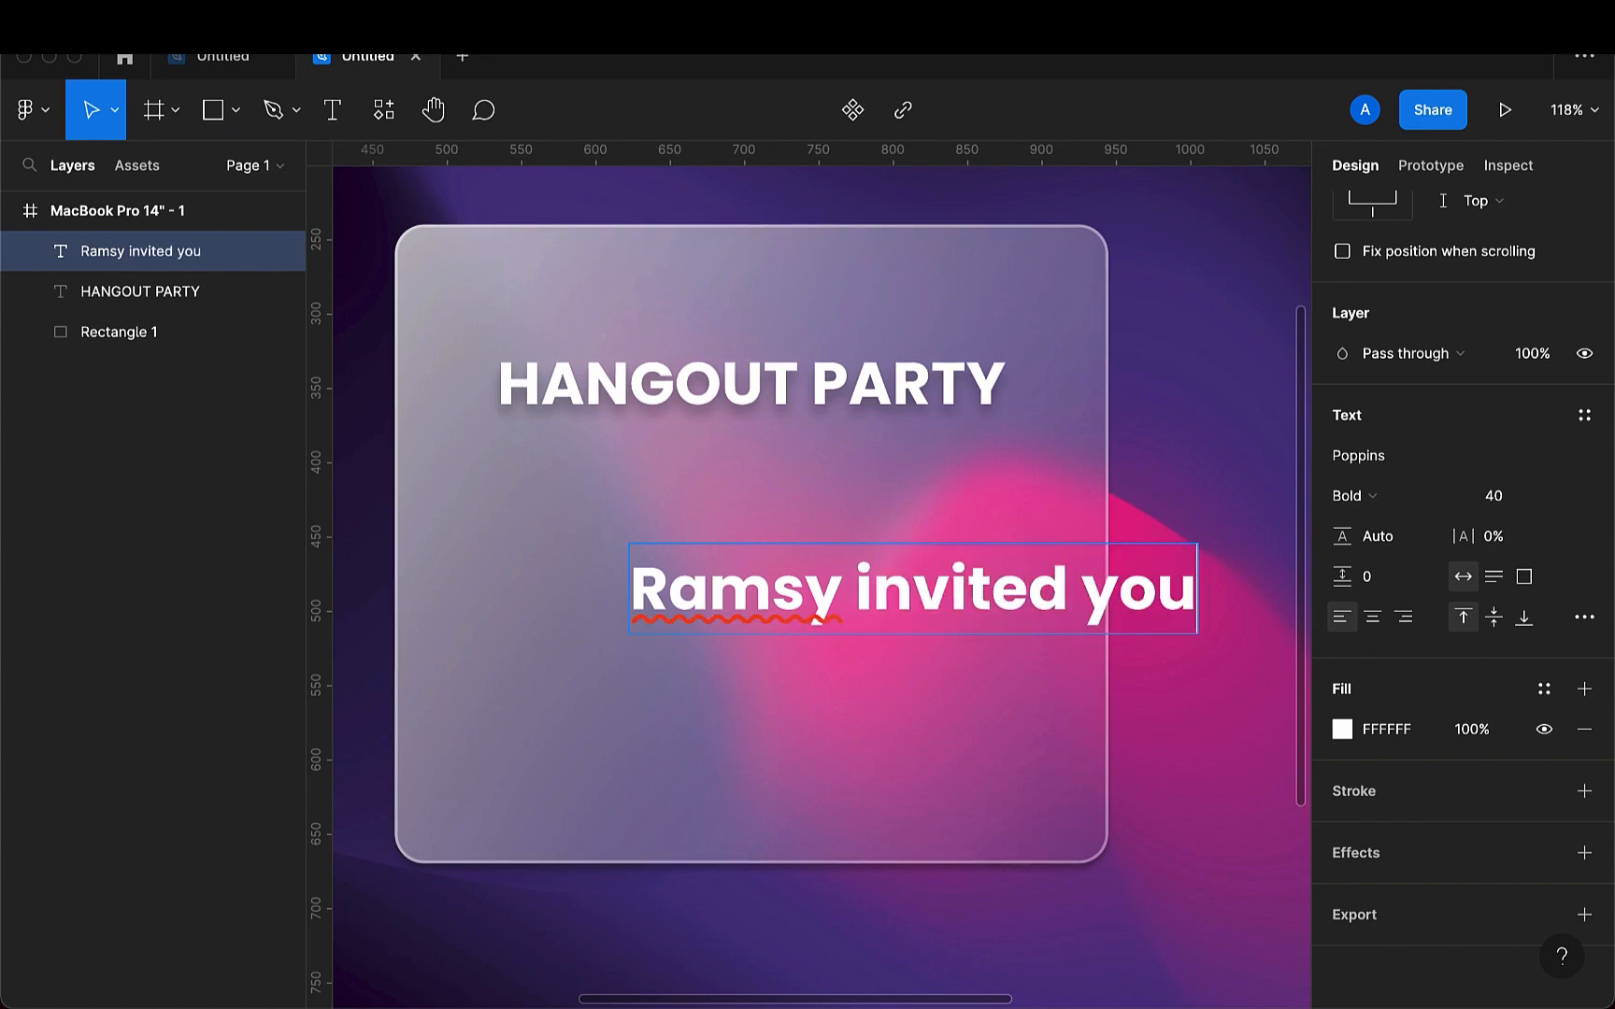
- Add a second line reading "for a hangout" to the invitation text
key(Return)
text(for)
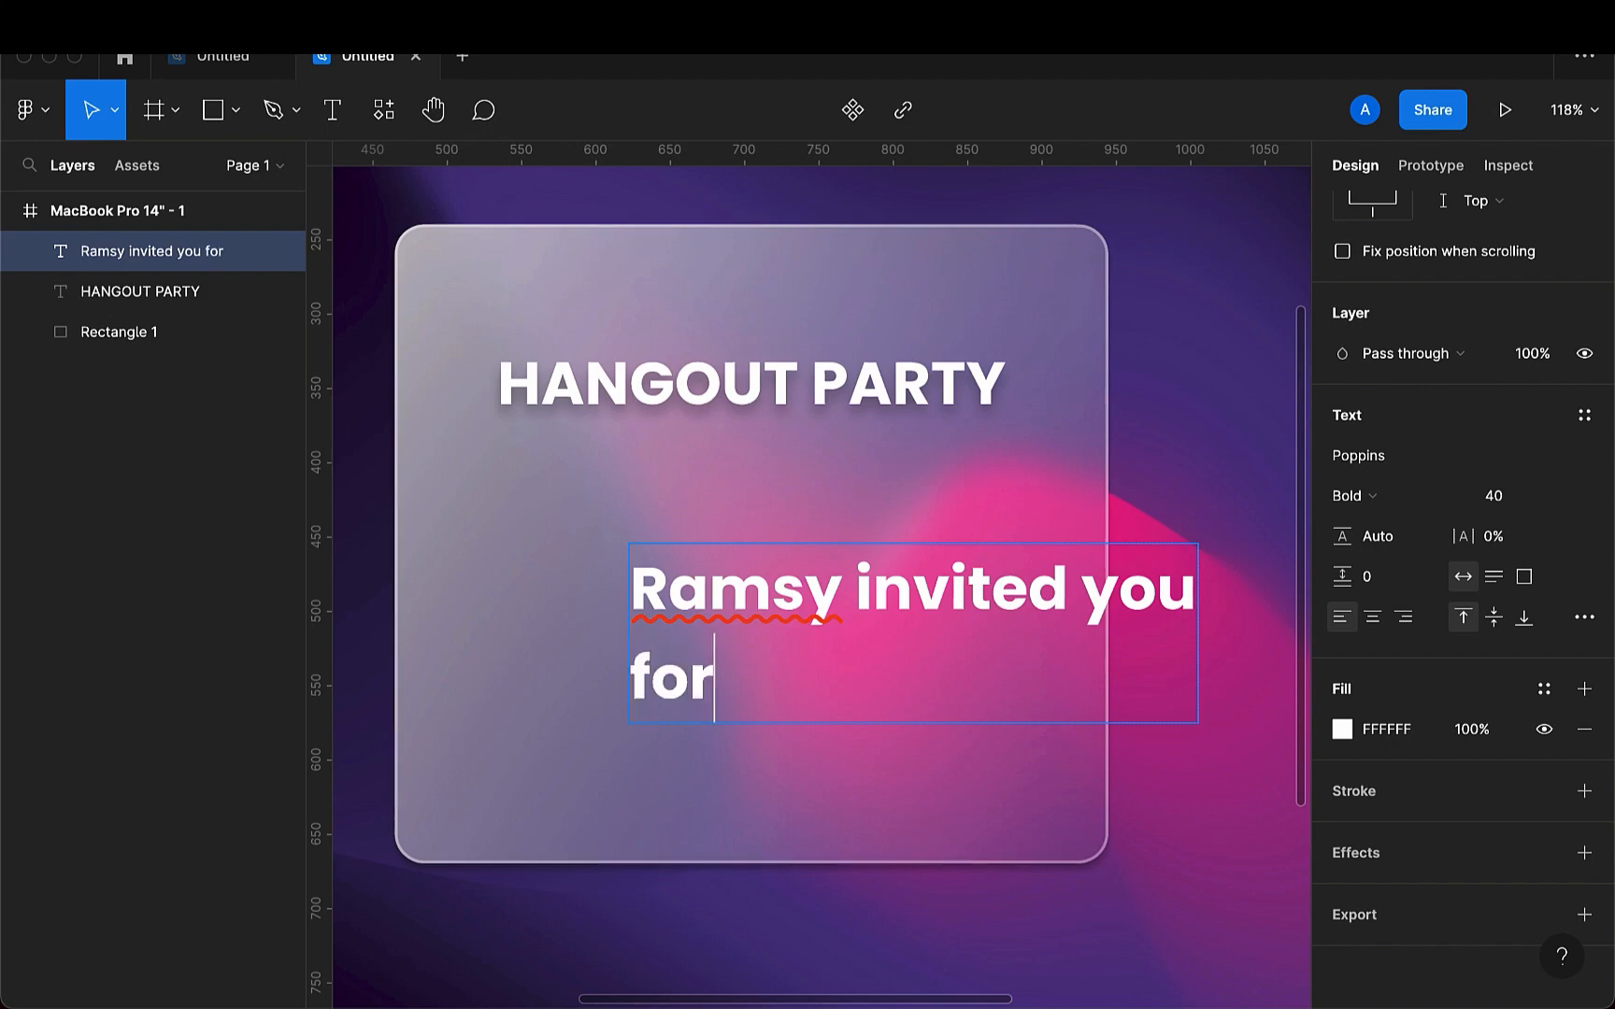
text( a hangout)
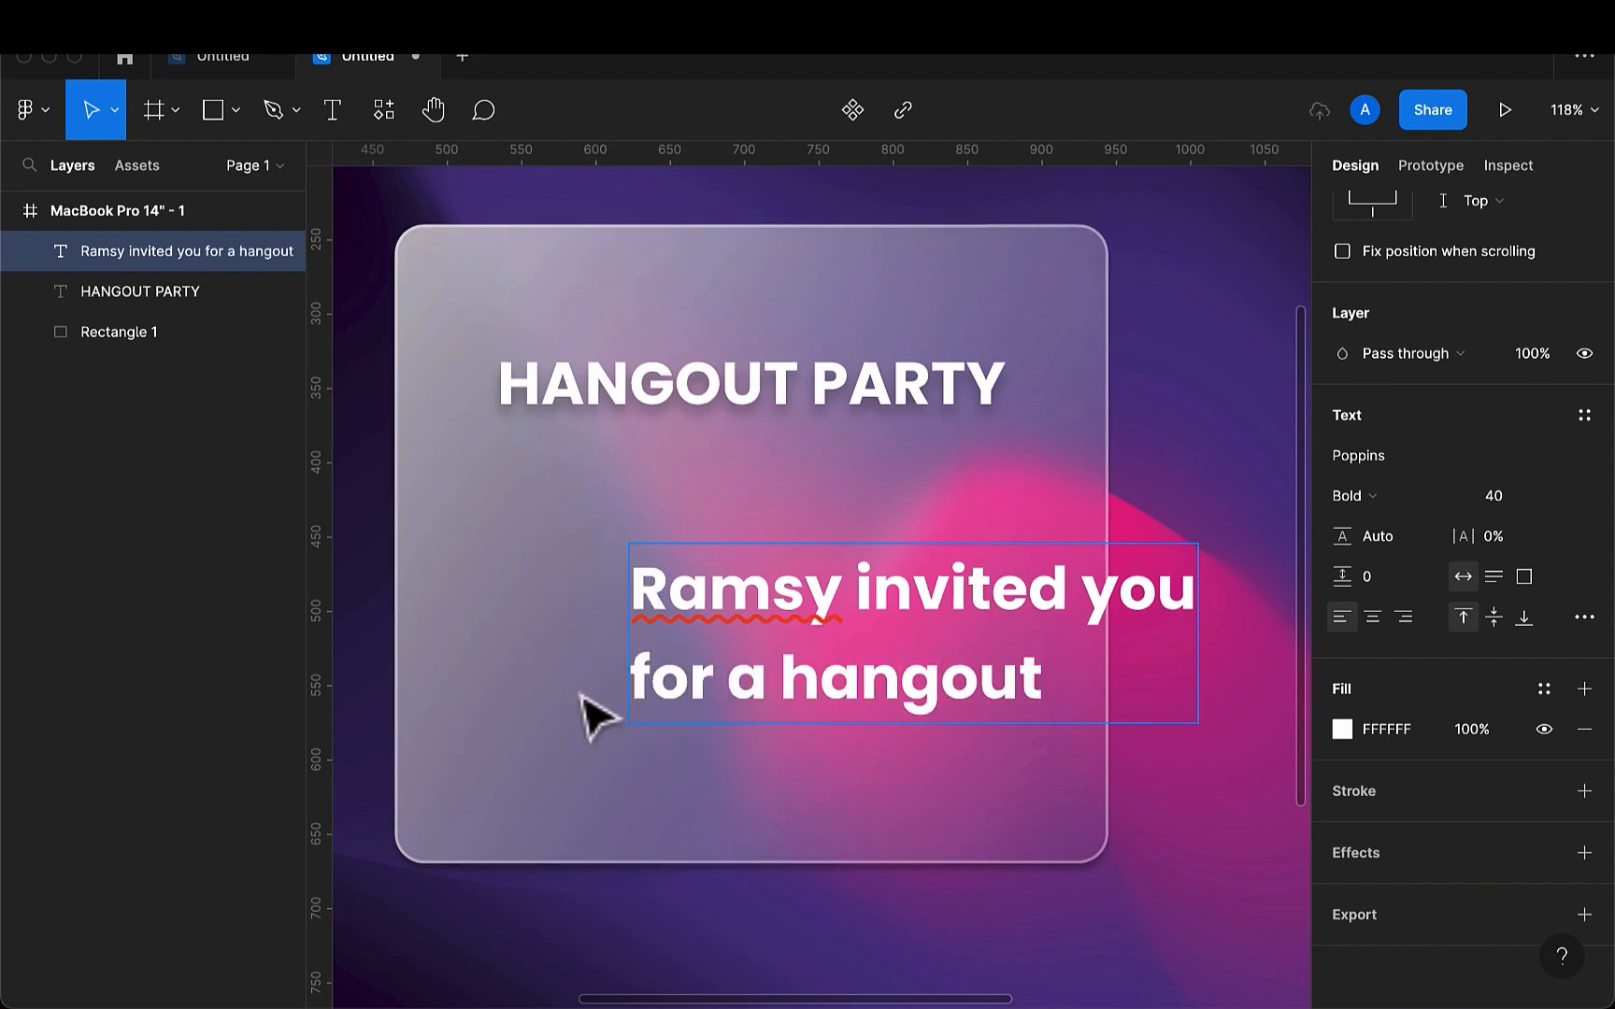
key(Escape)
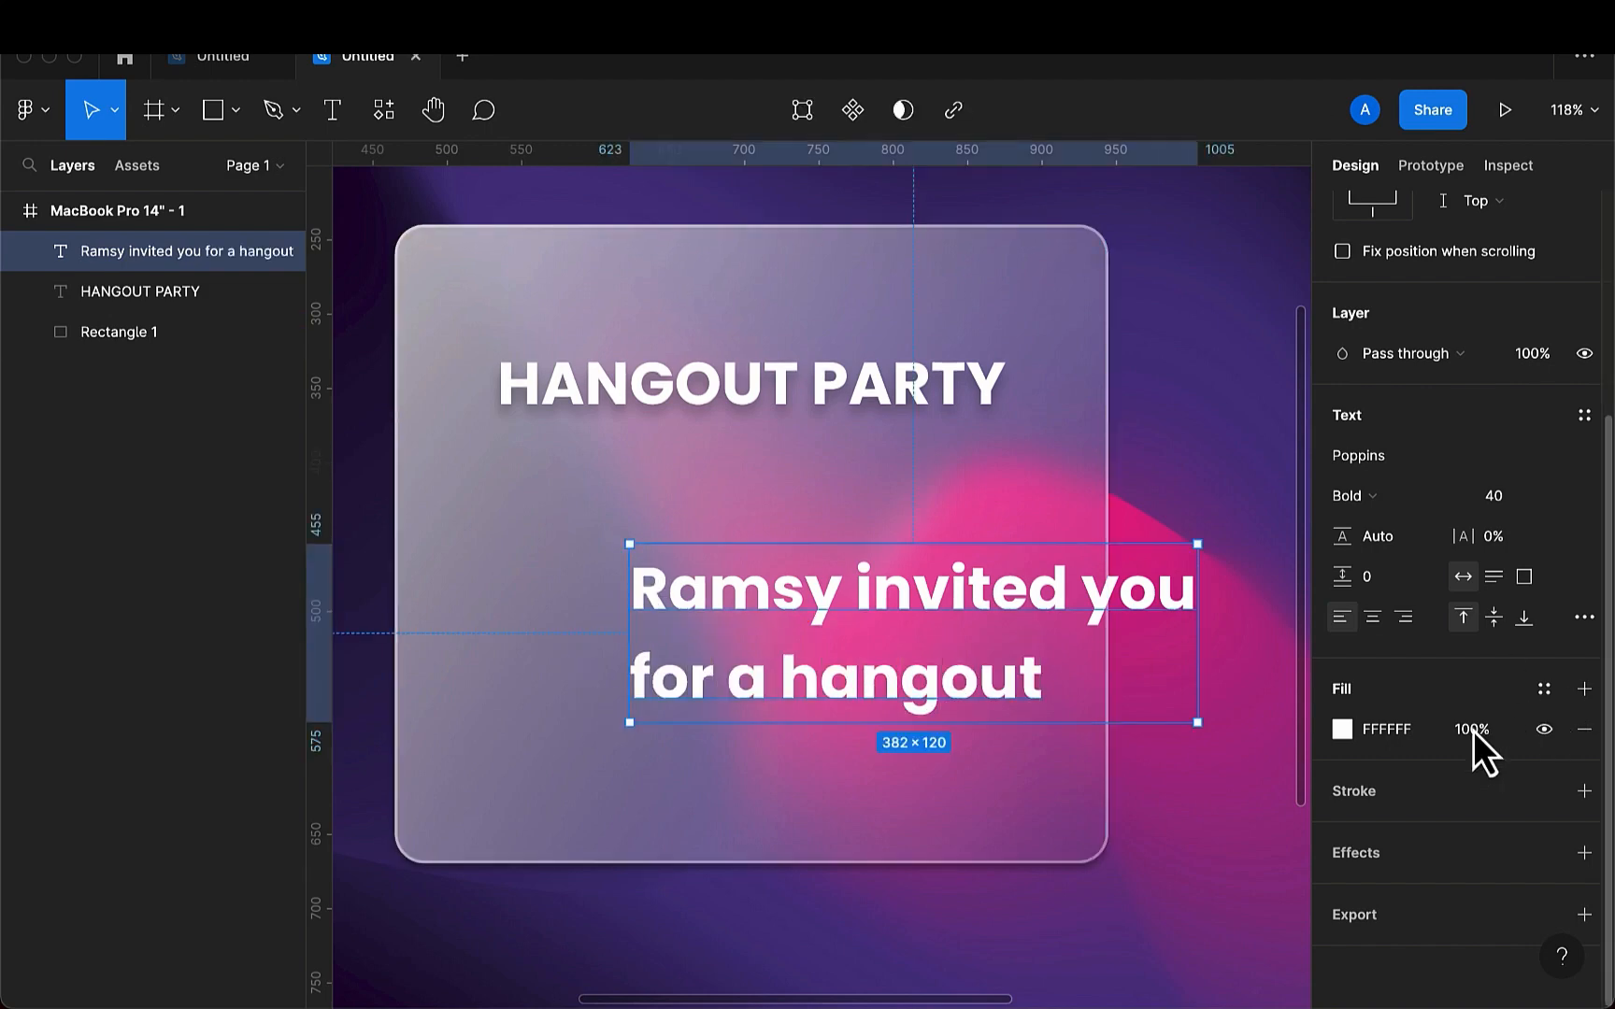
- Set the invitation text's font size to 15
click(1513, 493)
key(BackSpace)
text(15)
key(Return)
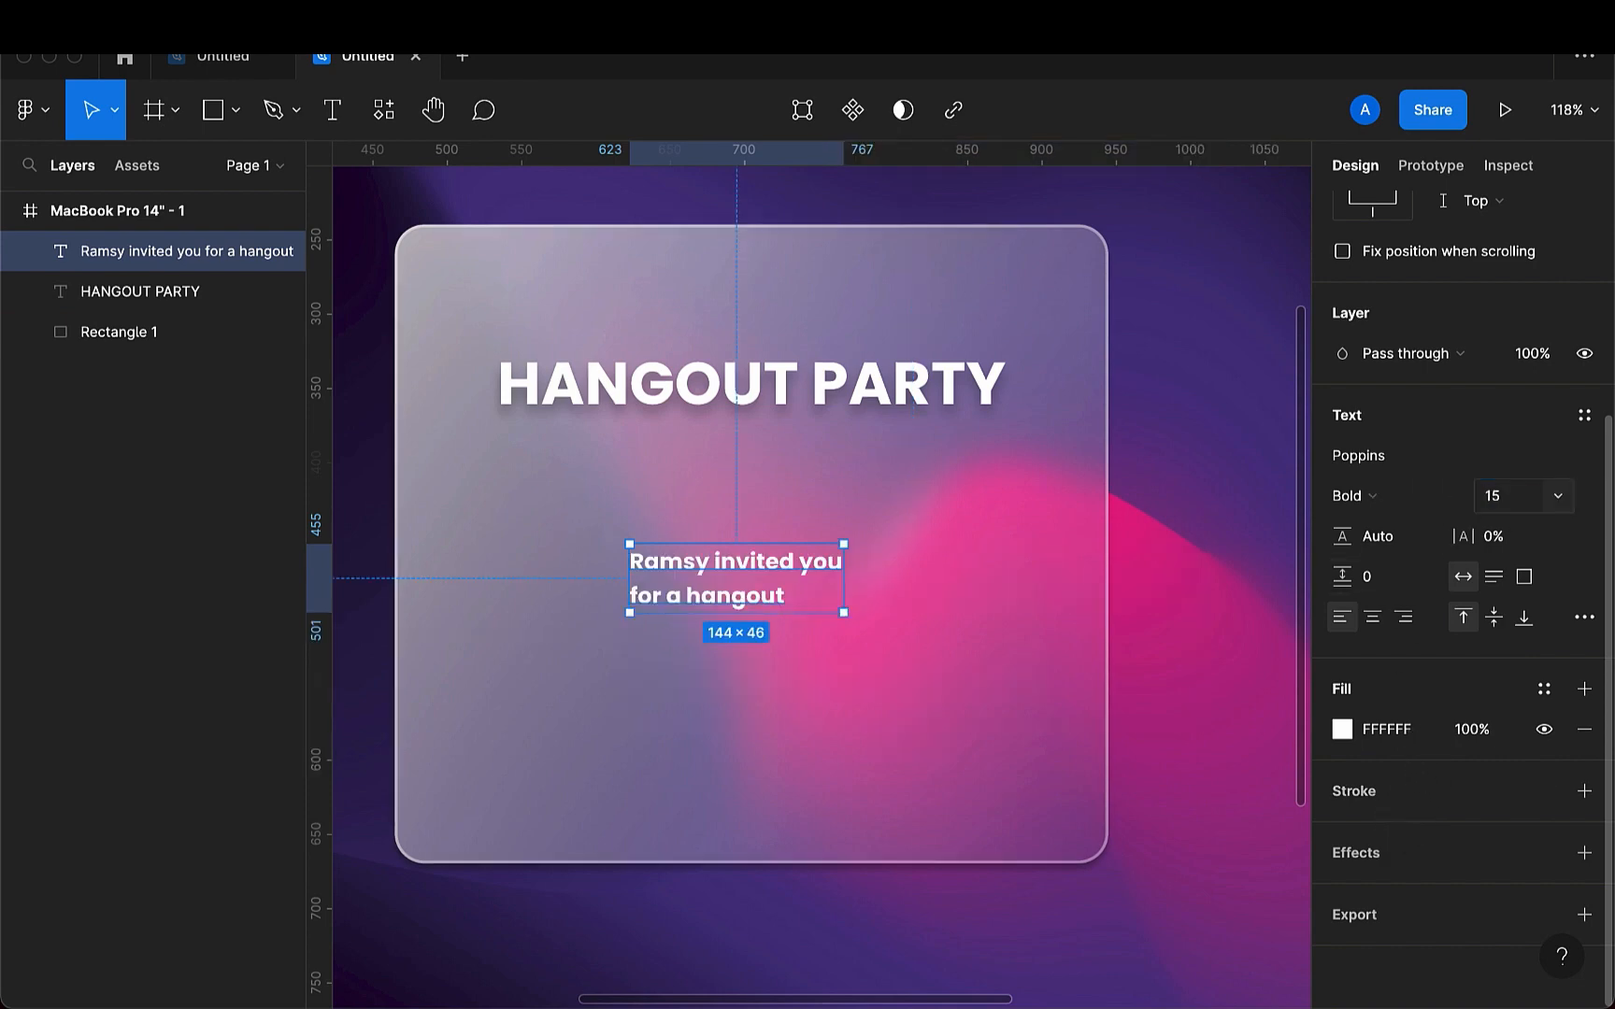
- Set the invitation text in Regular weight and centre-align its lines
click(1374, 503)
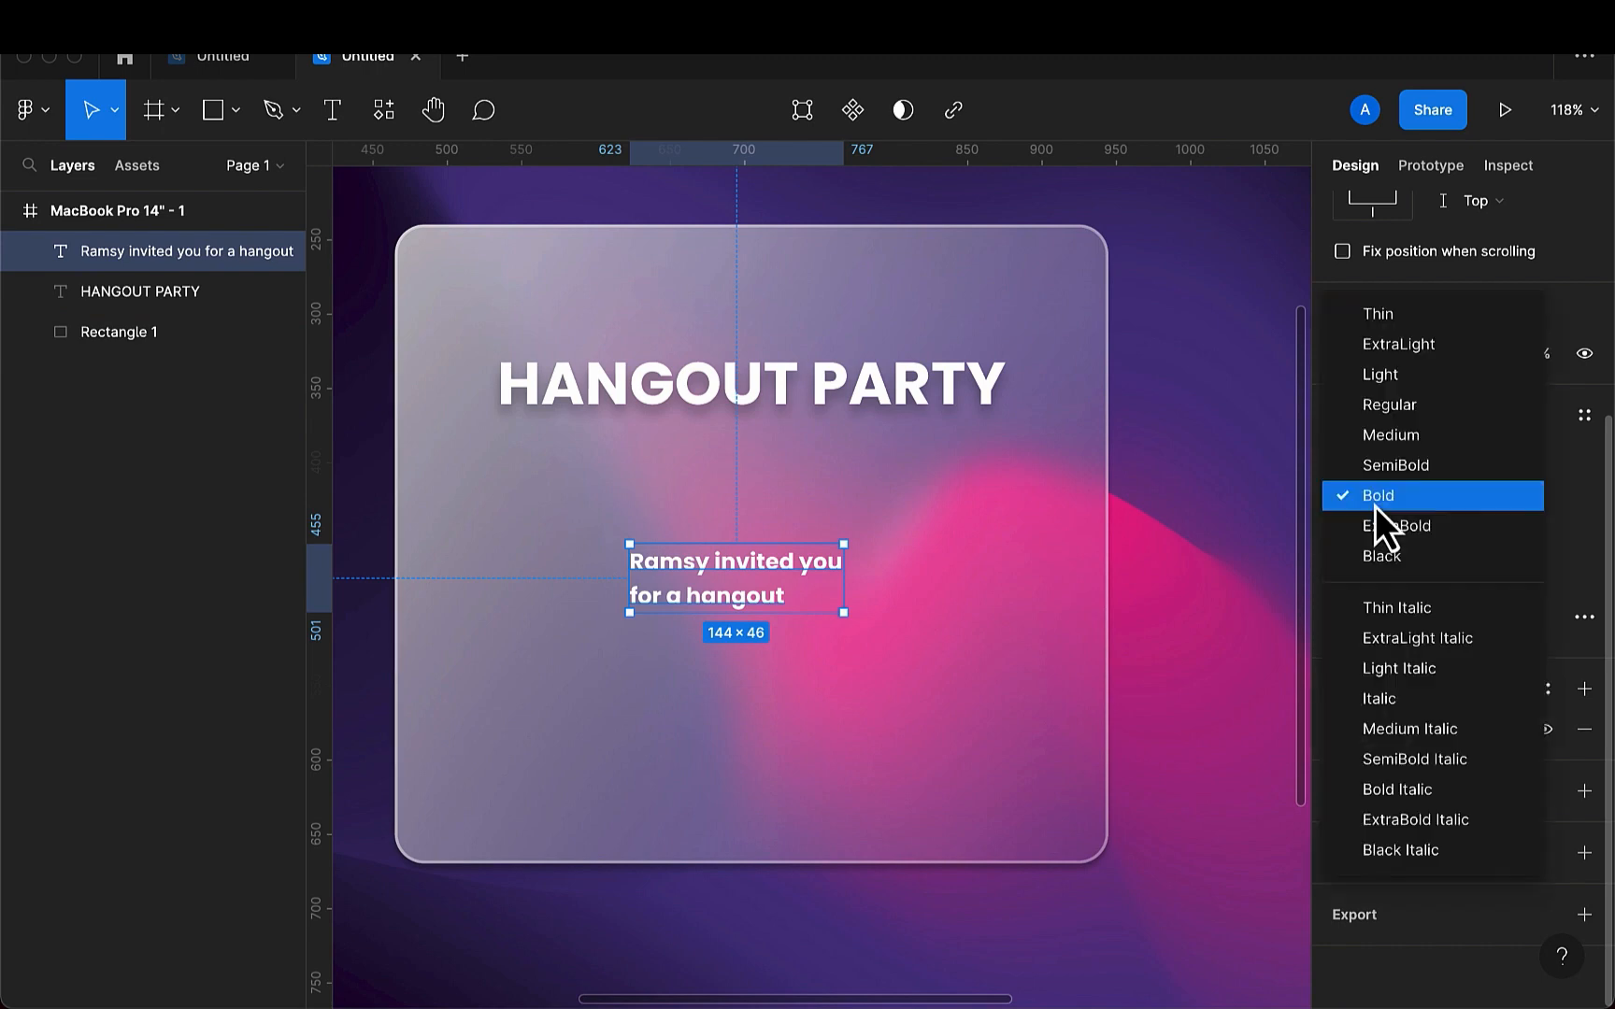
click(1396, 412)
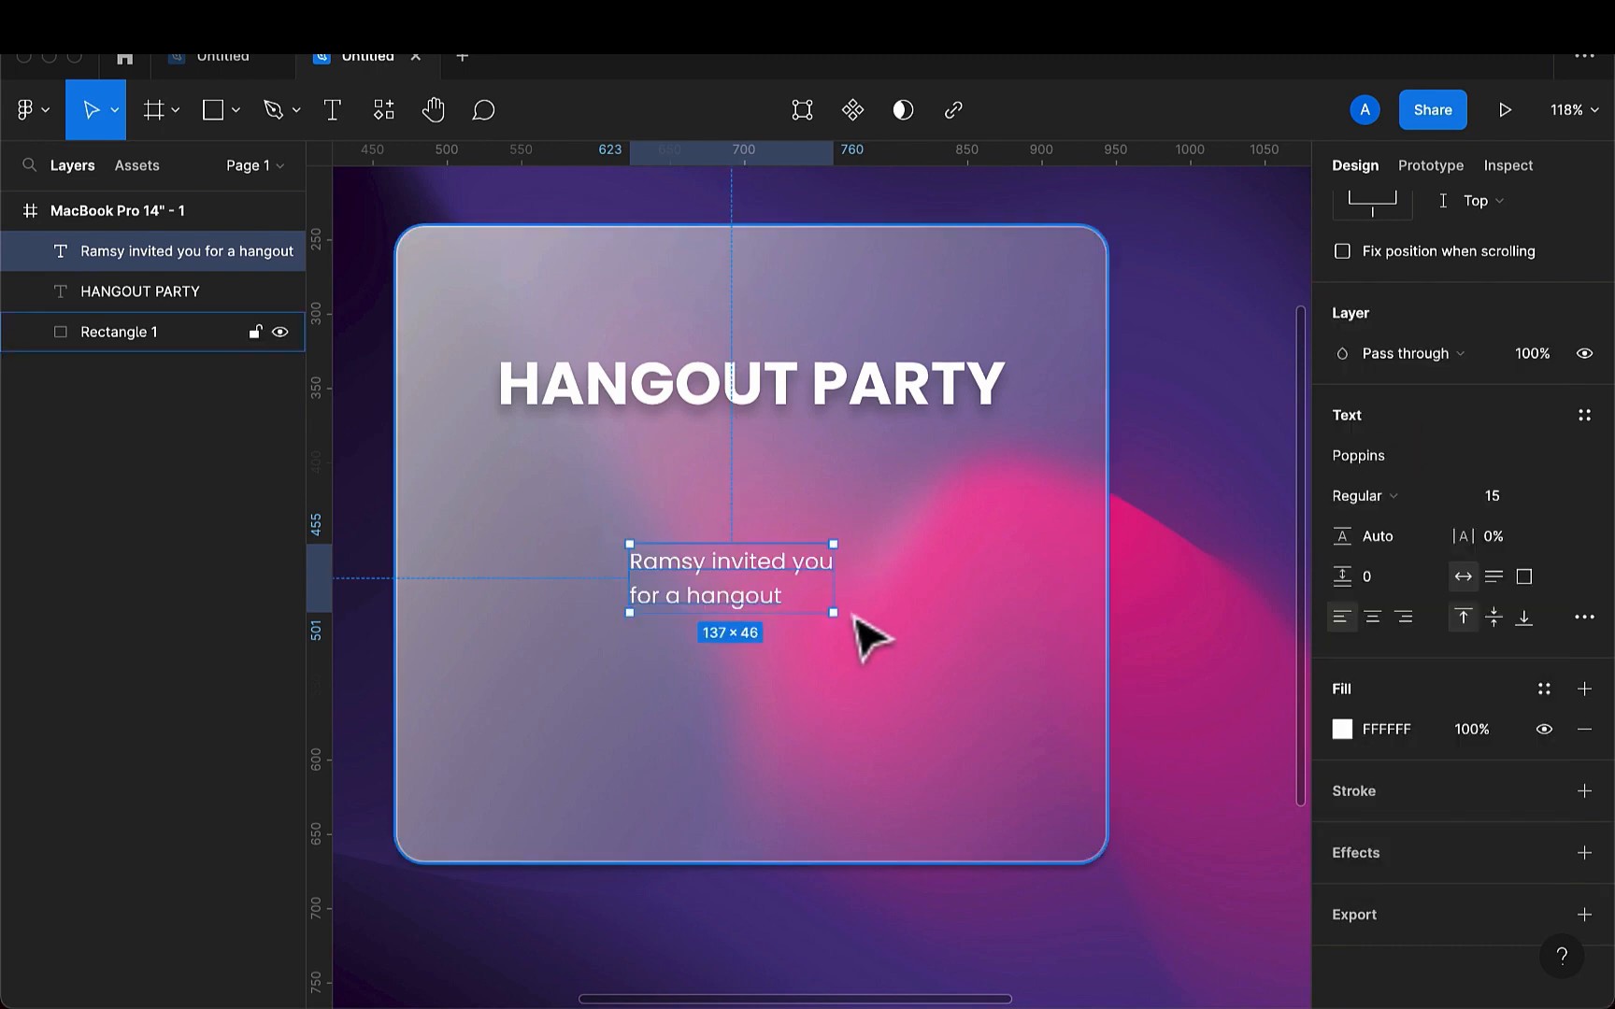
click(1371, 621)
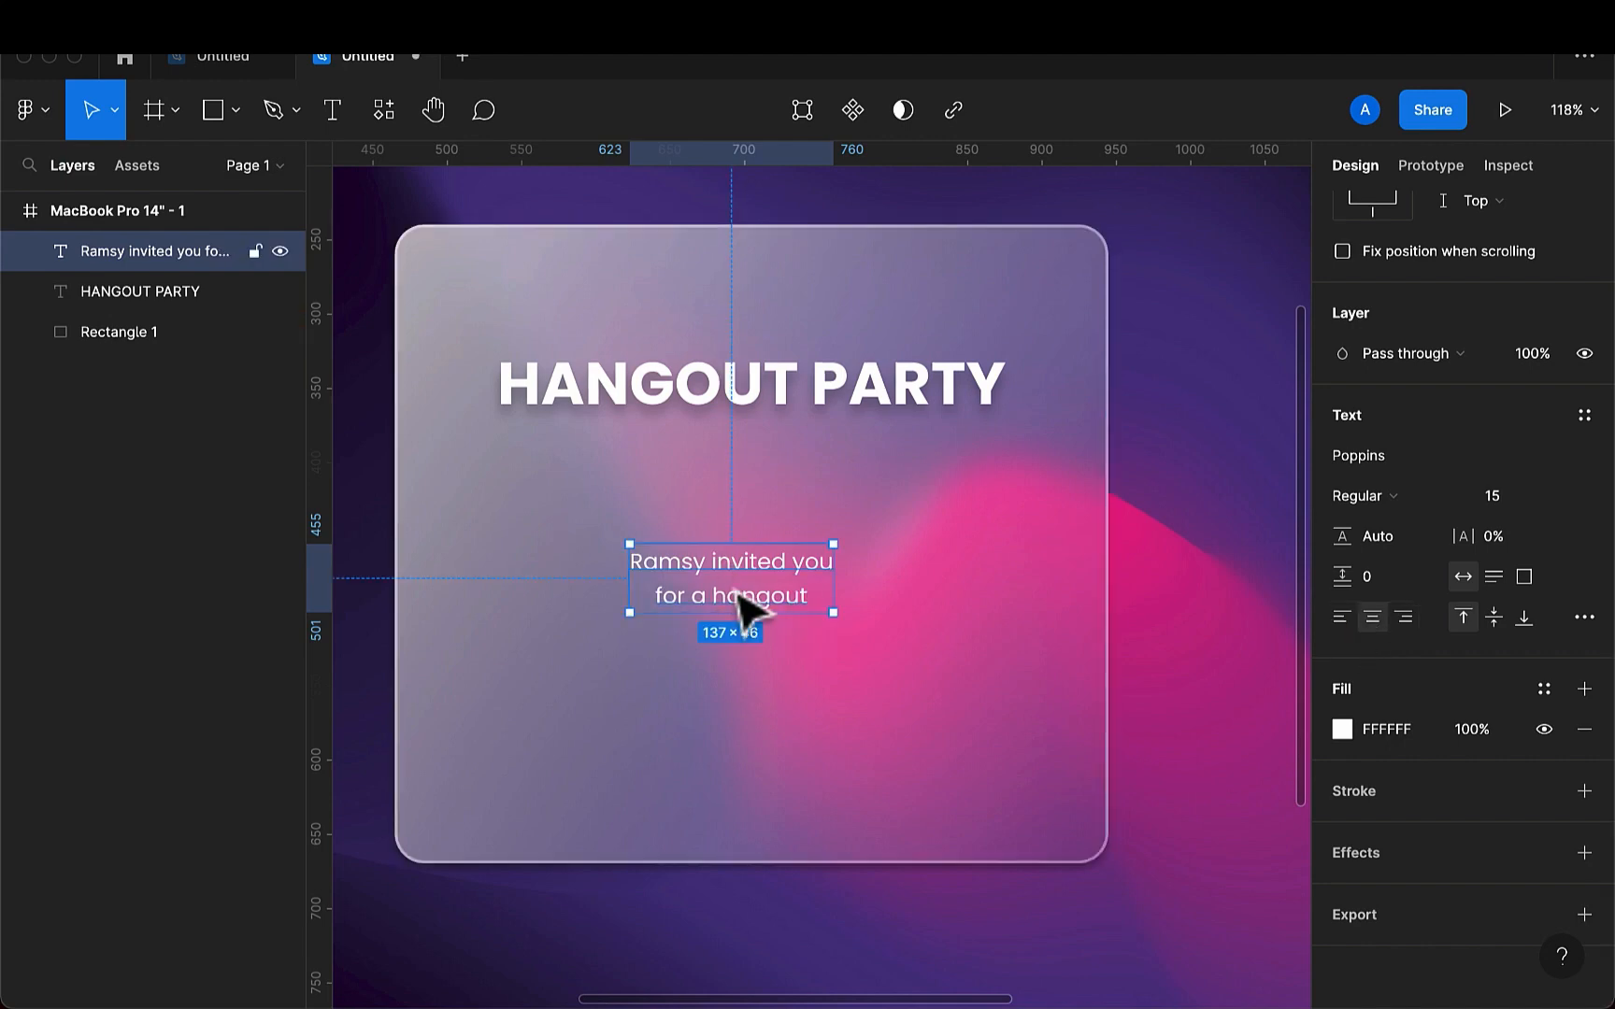
- Move the invitation text up to about X 631, Y 423 and shift the heading down to Y 337
drag(749, 605, 757, 556)
click(818, 417)
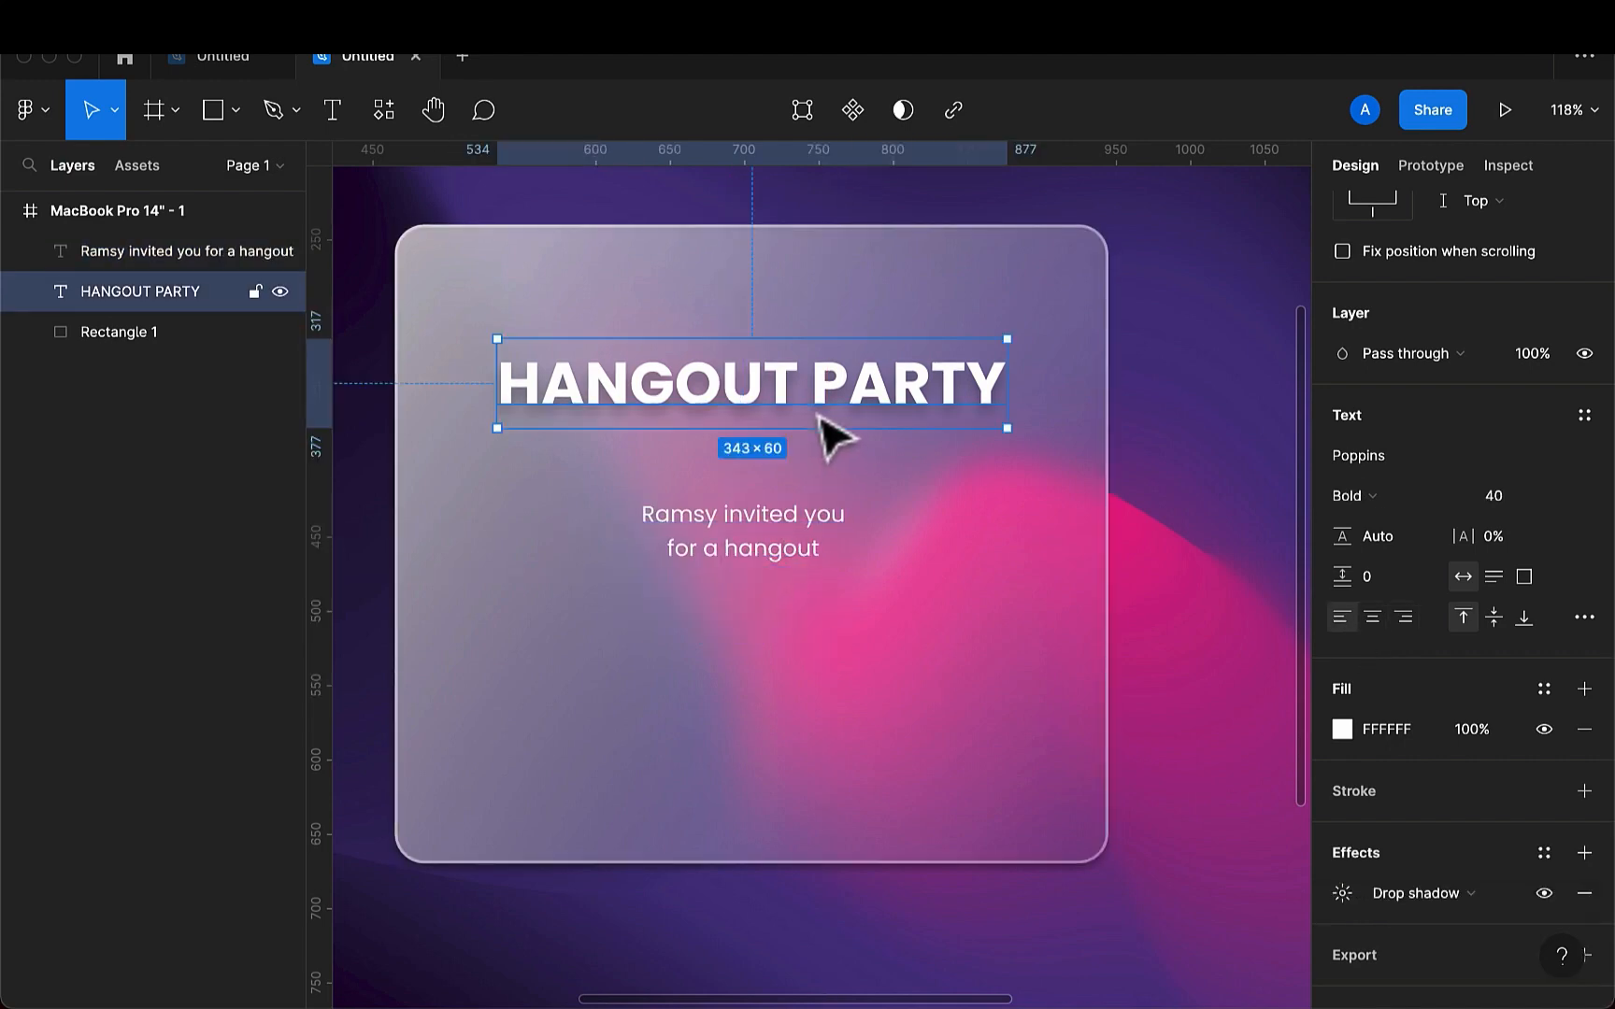
key(shift+Down)
key(shift+Down)
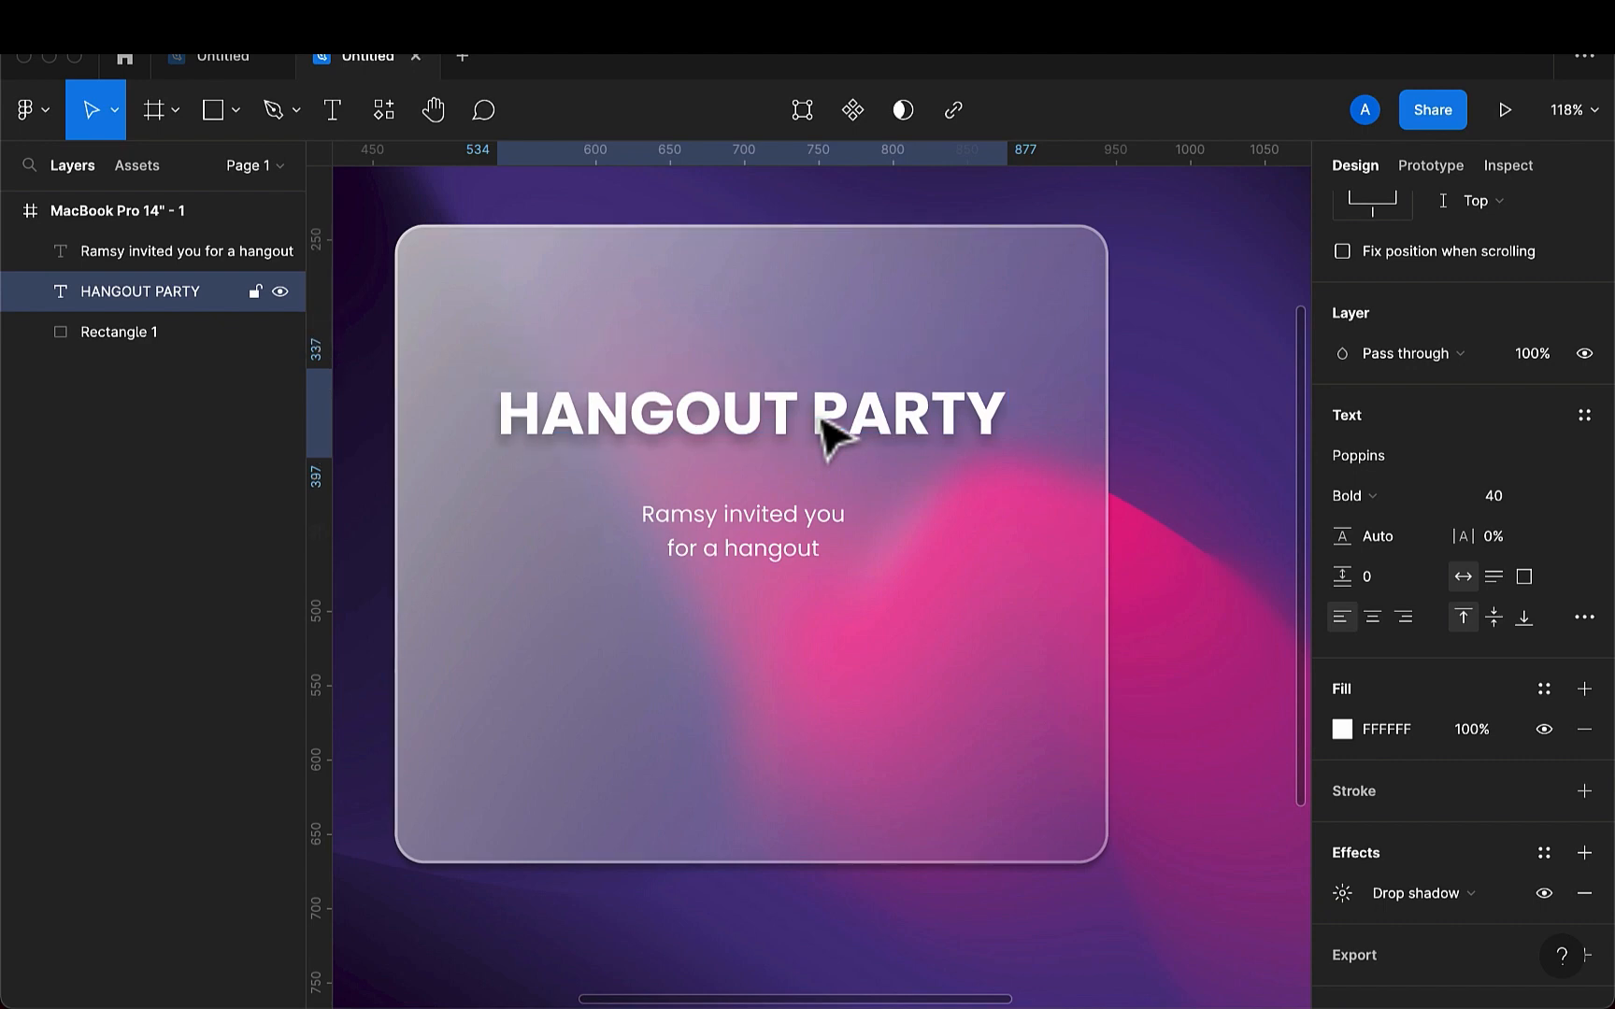
- Draw a rectangle about 186 × 45 below the invitation text at about X 603, Y 540 and fill it with 4D1EDB
click(234, 111)
click(192, 170)
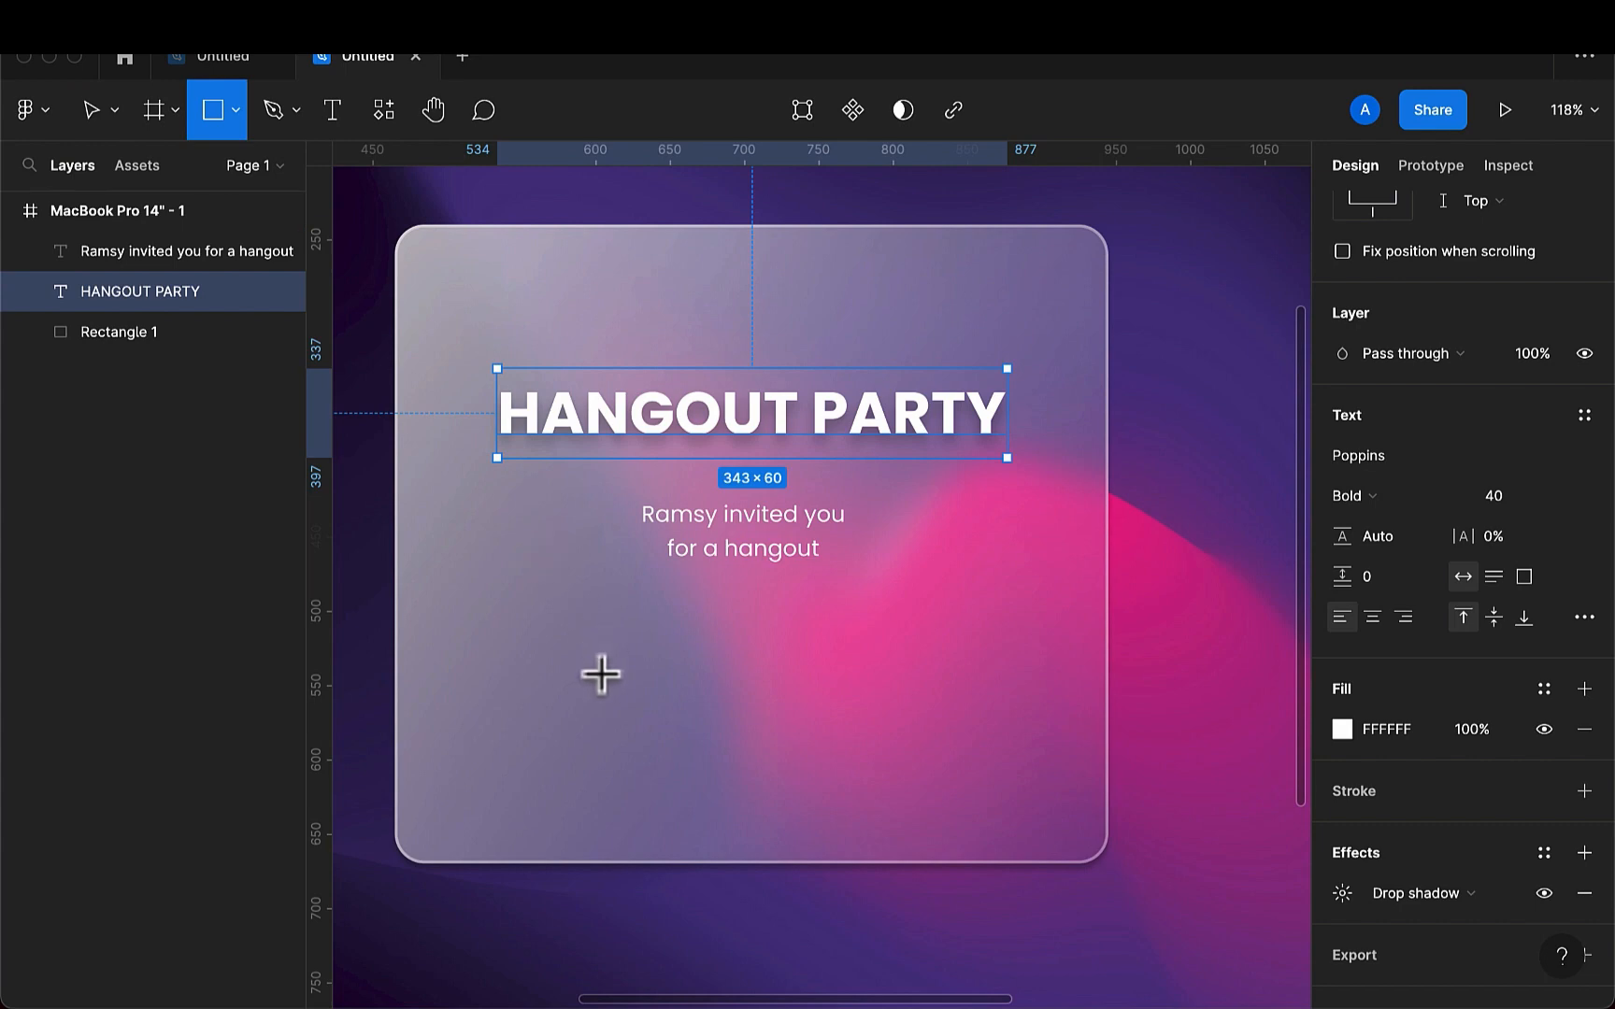
drag(600, 670, 880, 742)
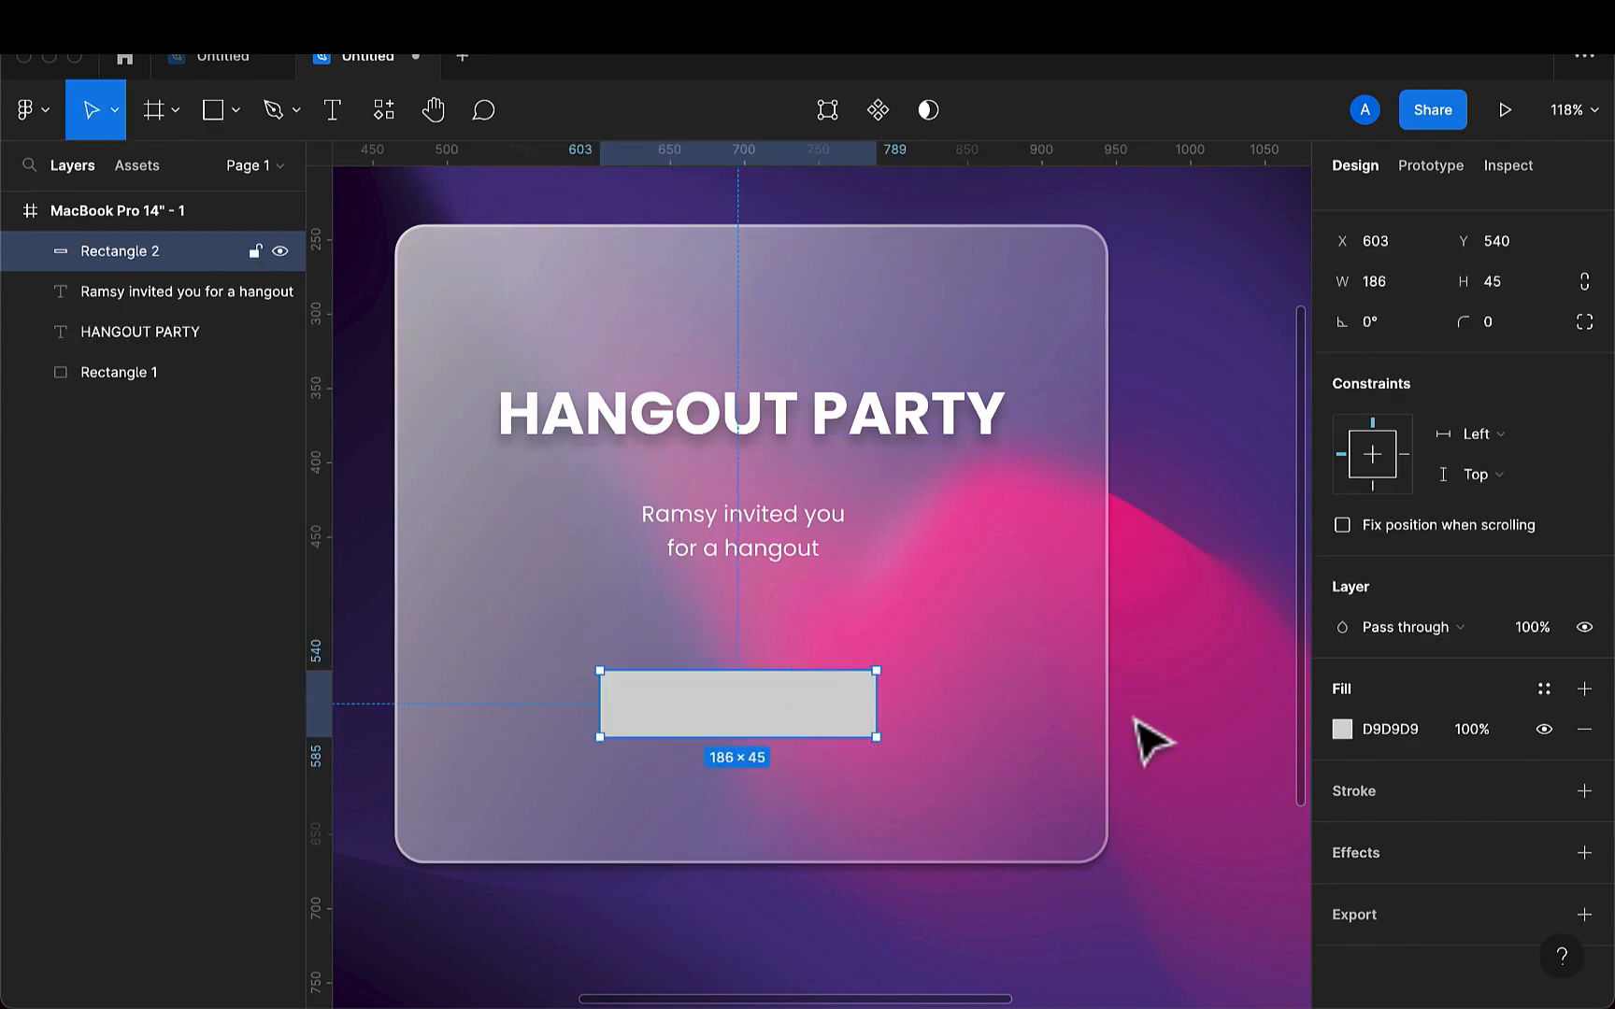
click(1416, 736)
key(BackSpace)
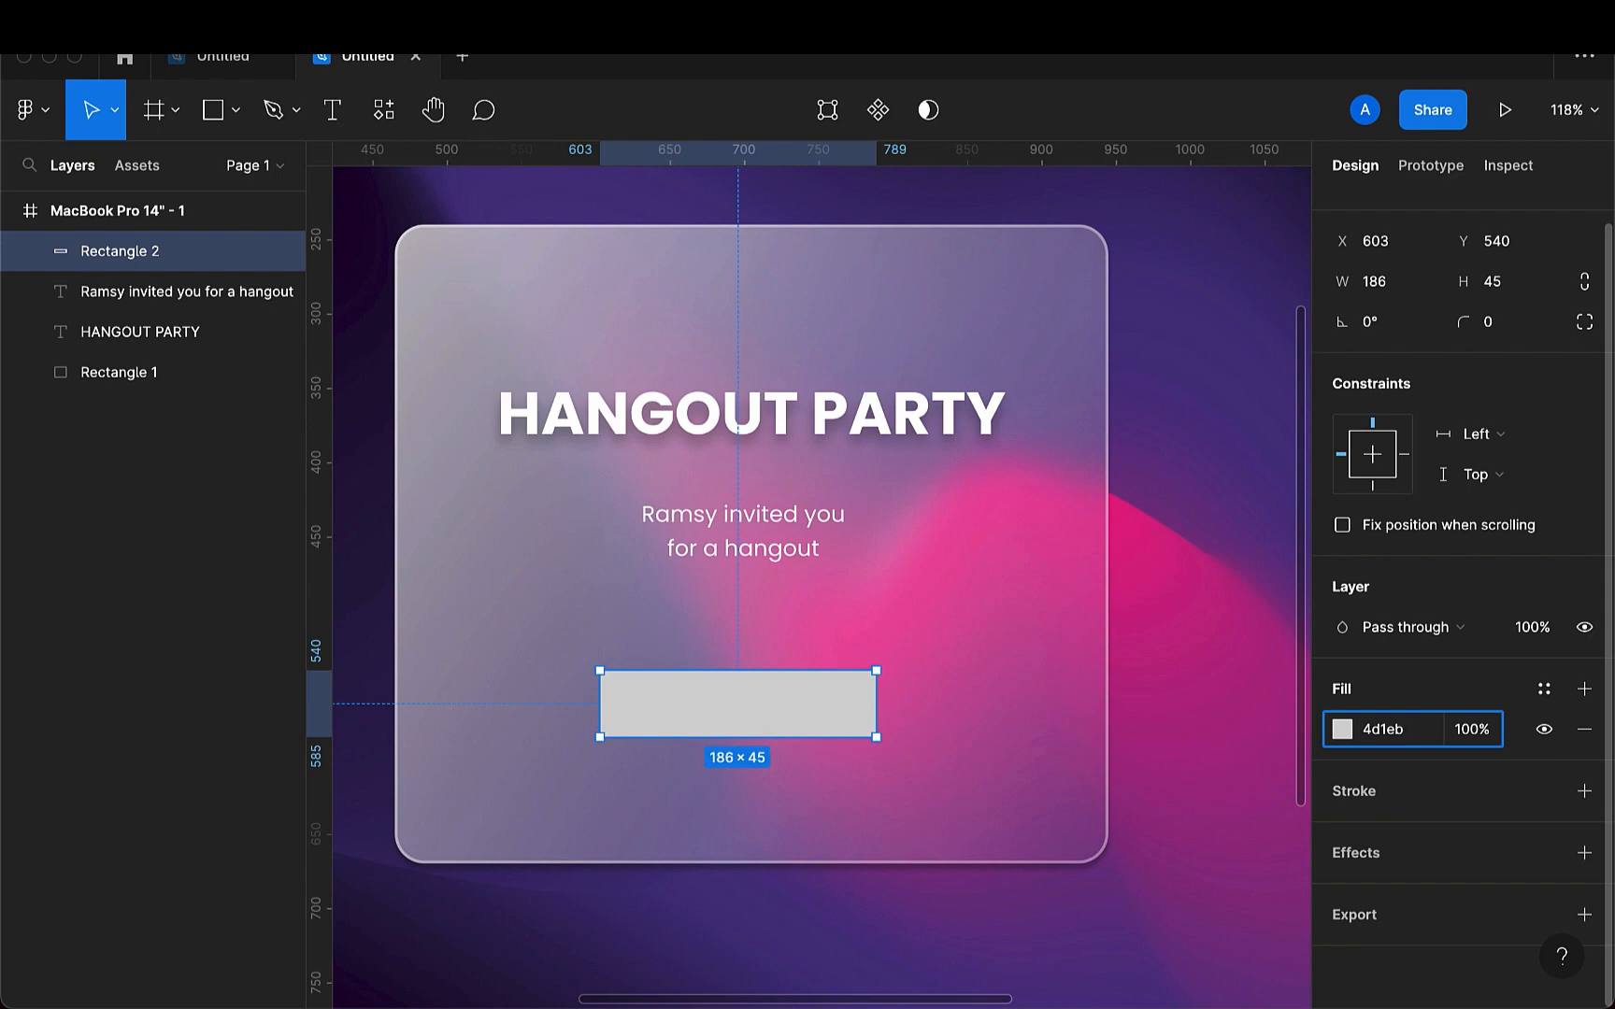
key(Return)
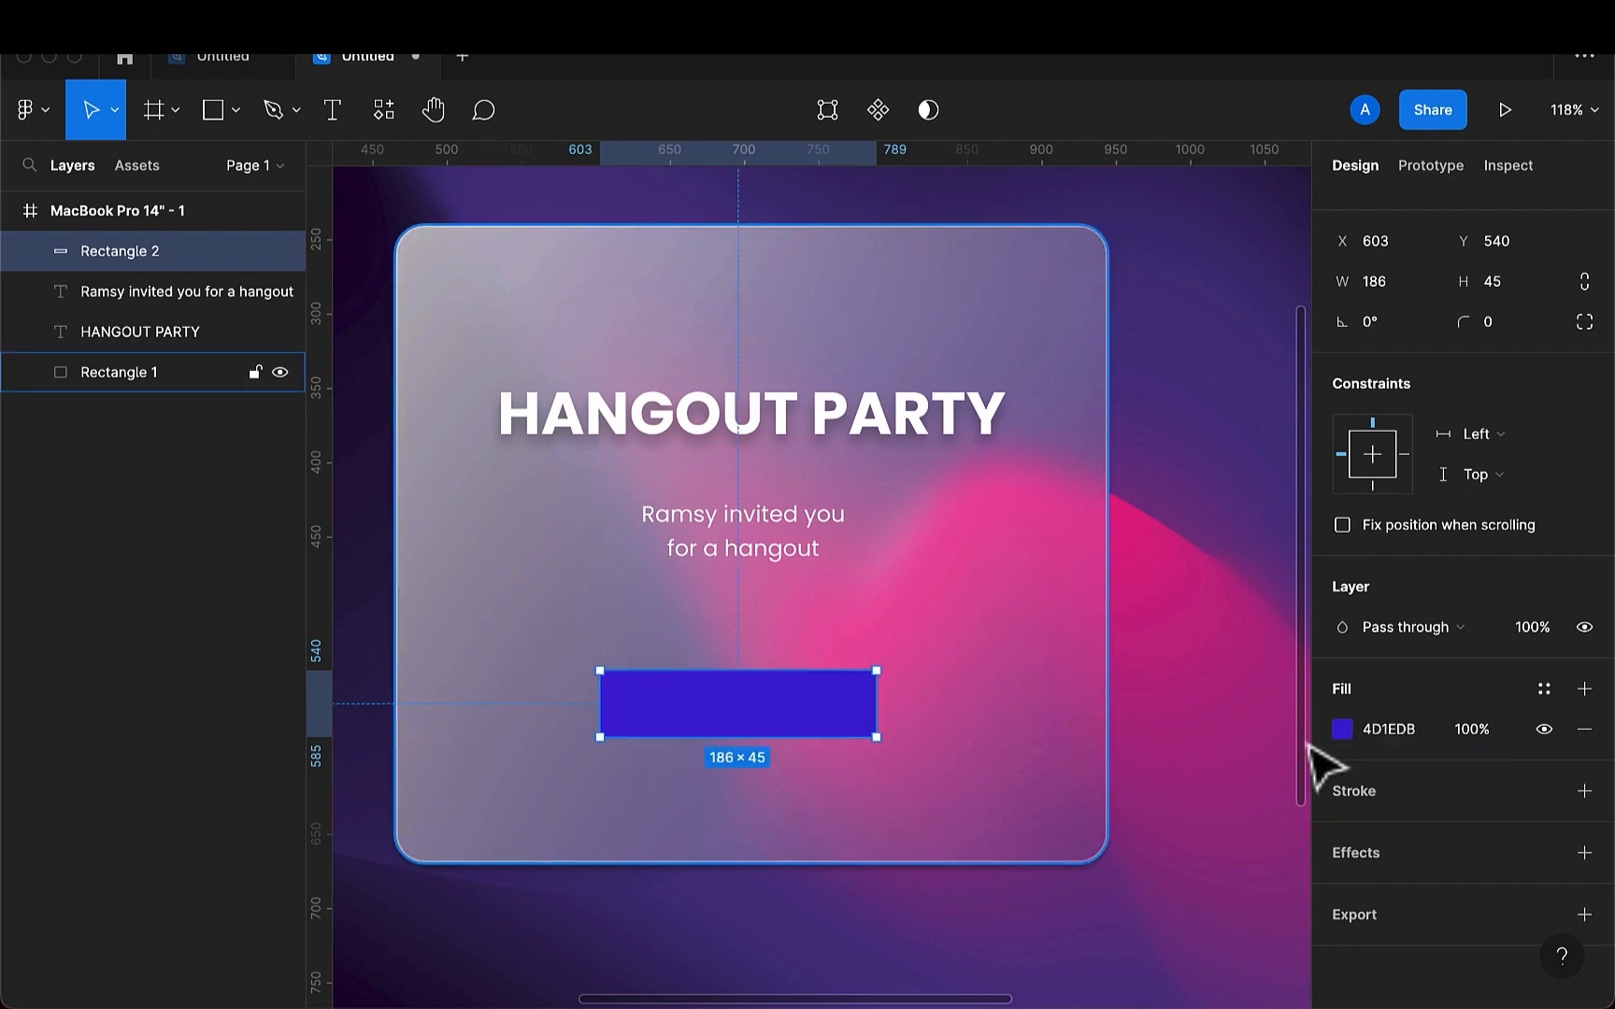
- Round the button rectangle's corners into a pill shape and move the invitation text to about X 628, Y 438, centred above it
click(1504, 332)
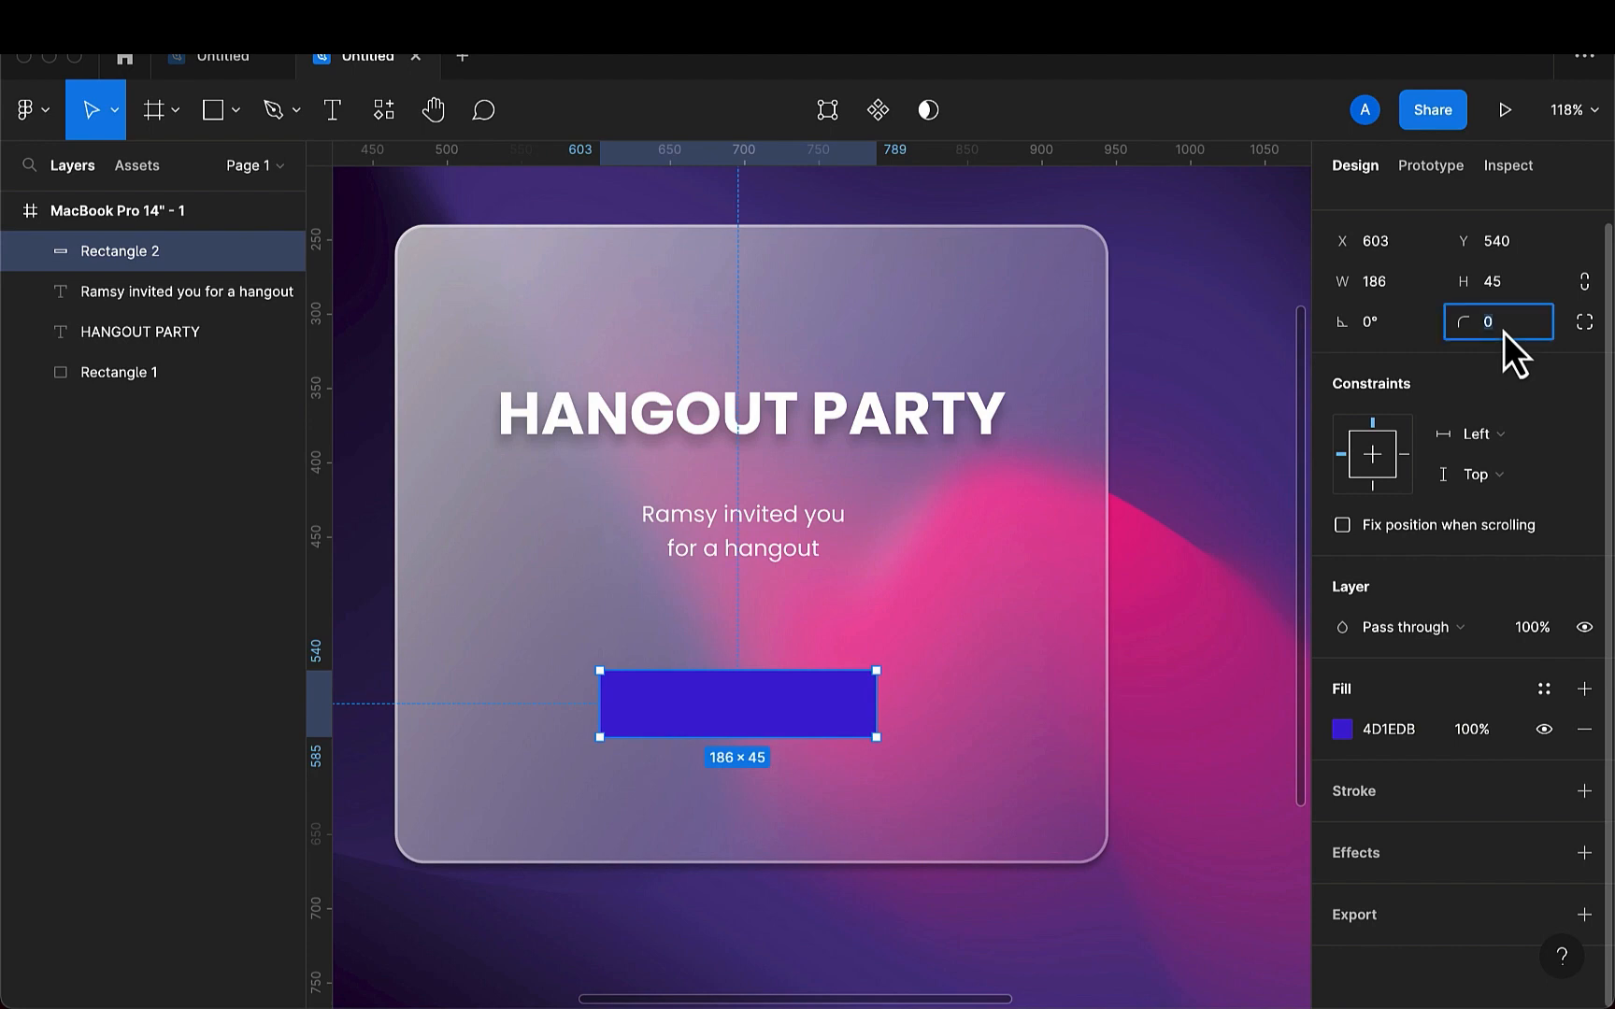
key(BackSpace)
key(Return)
click(751, 551)
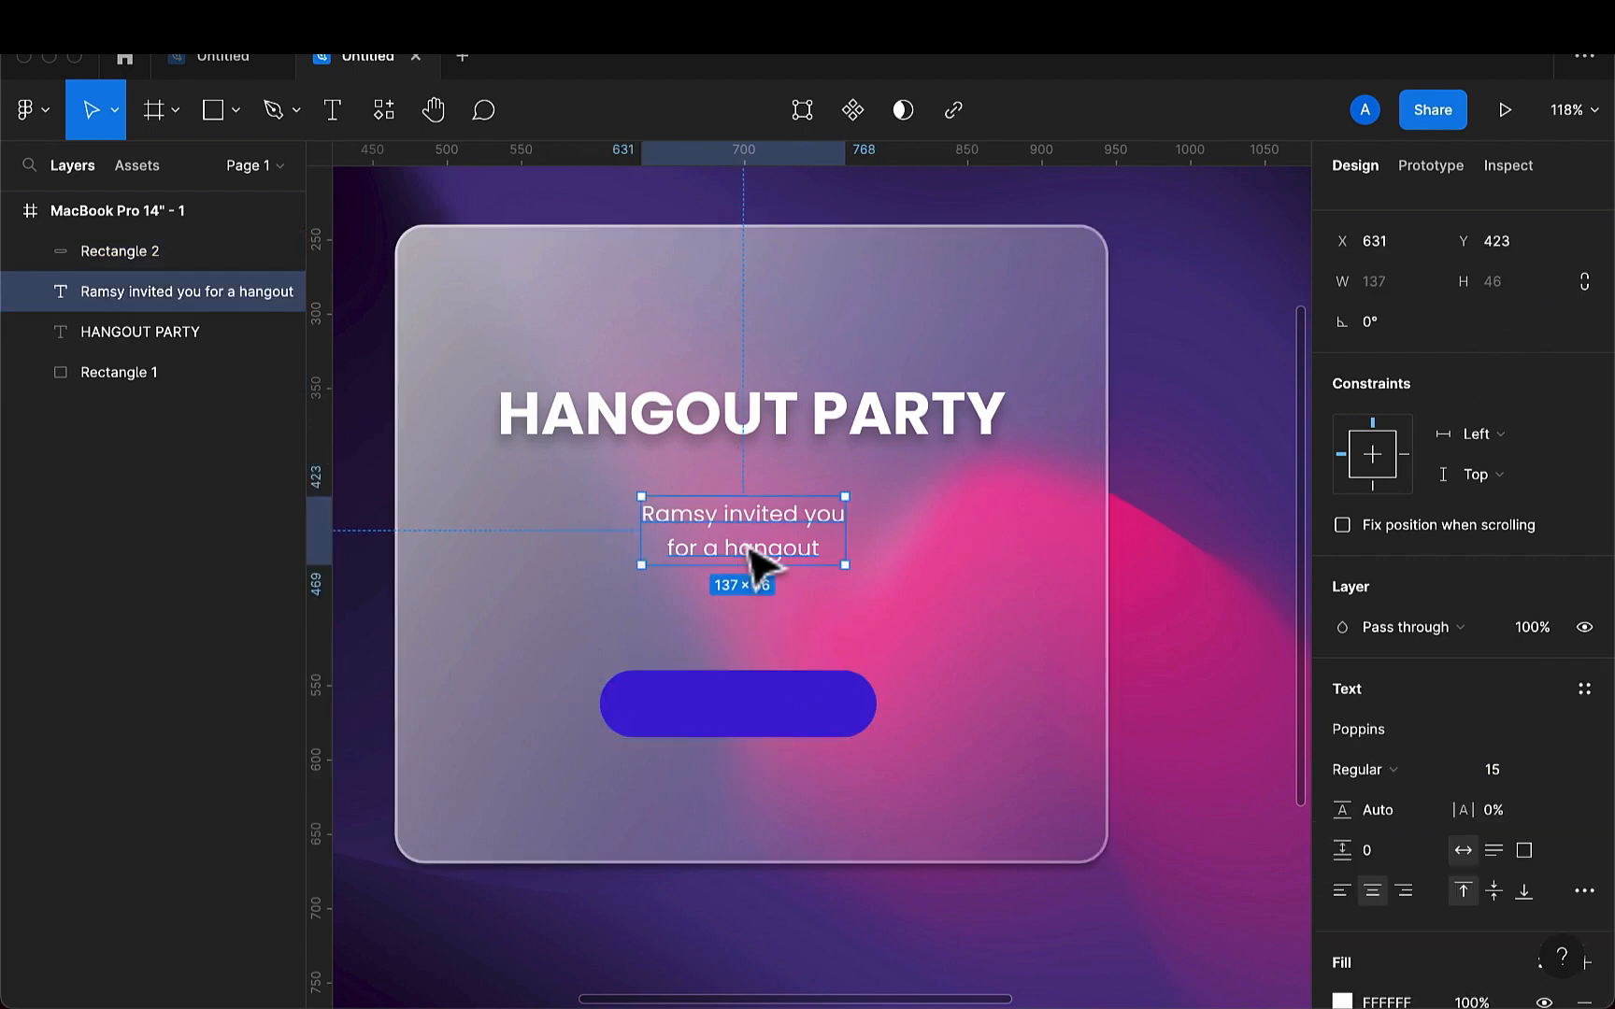
mouse_move(750, 551)
mouse_down()
mouse_move(752, 588)
mouse_move(746, 574)
mouse_up()
- Add the text "Accept Invite" over the blue button
click(329, 112)
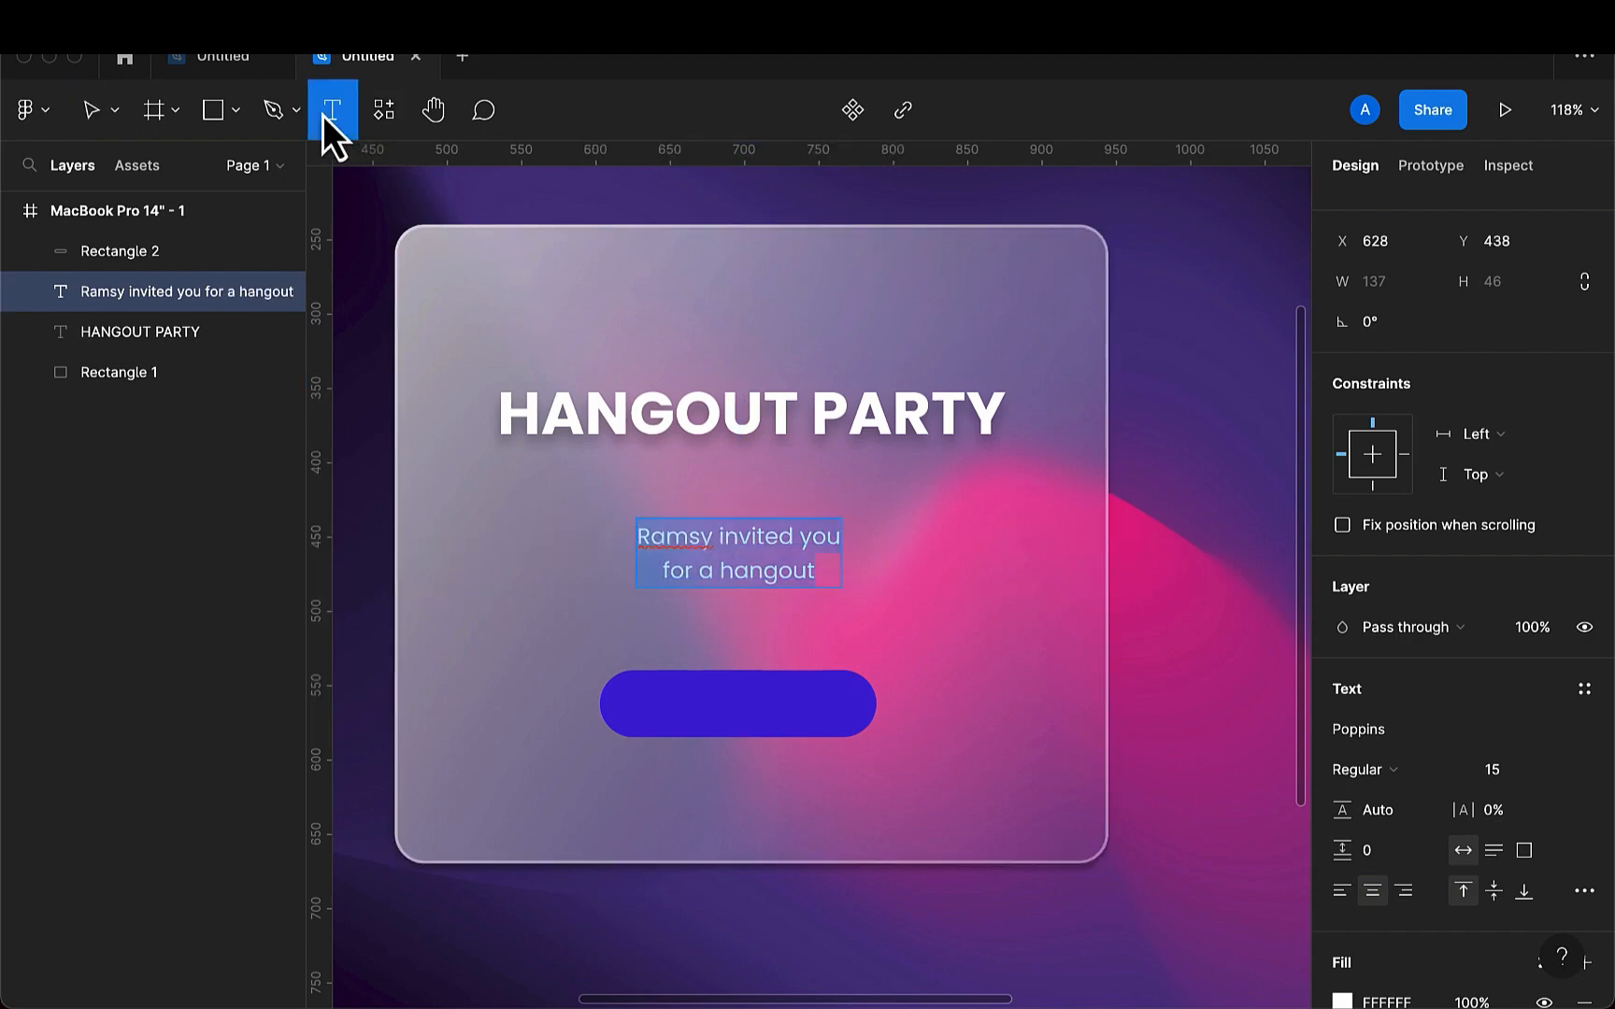
click(676, 708)
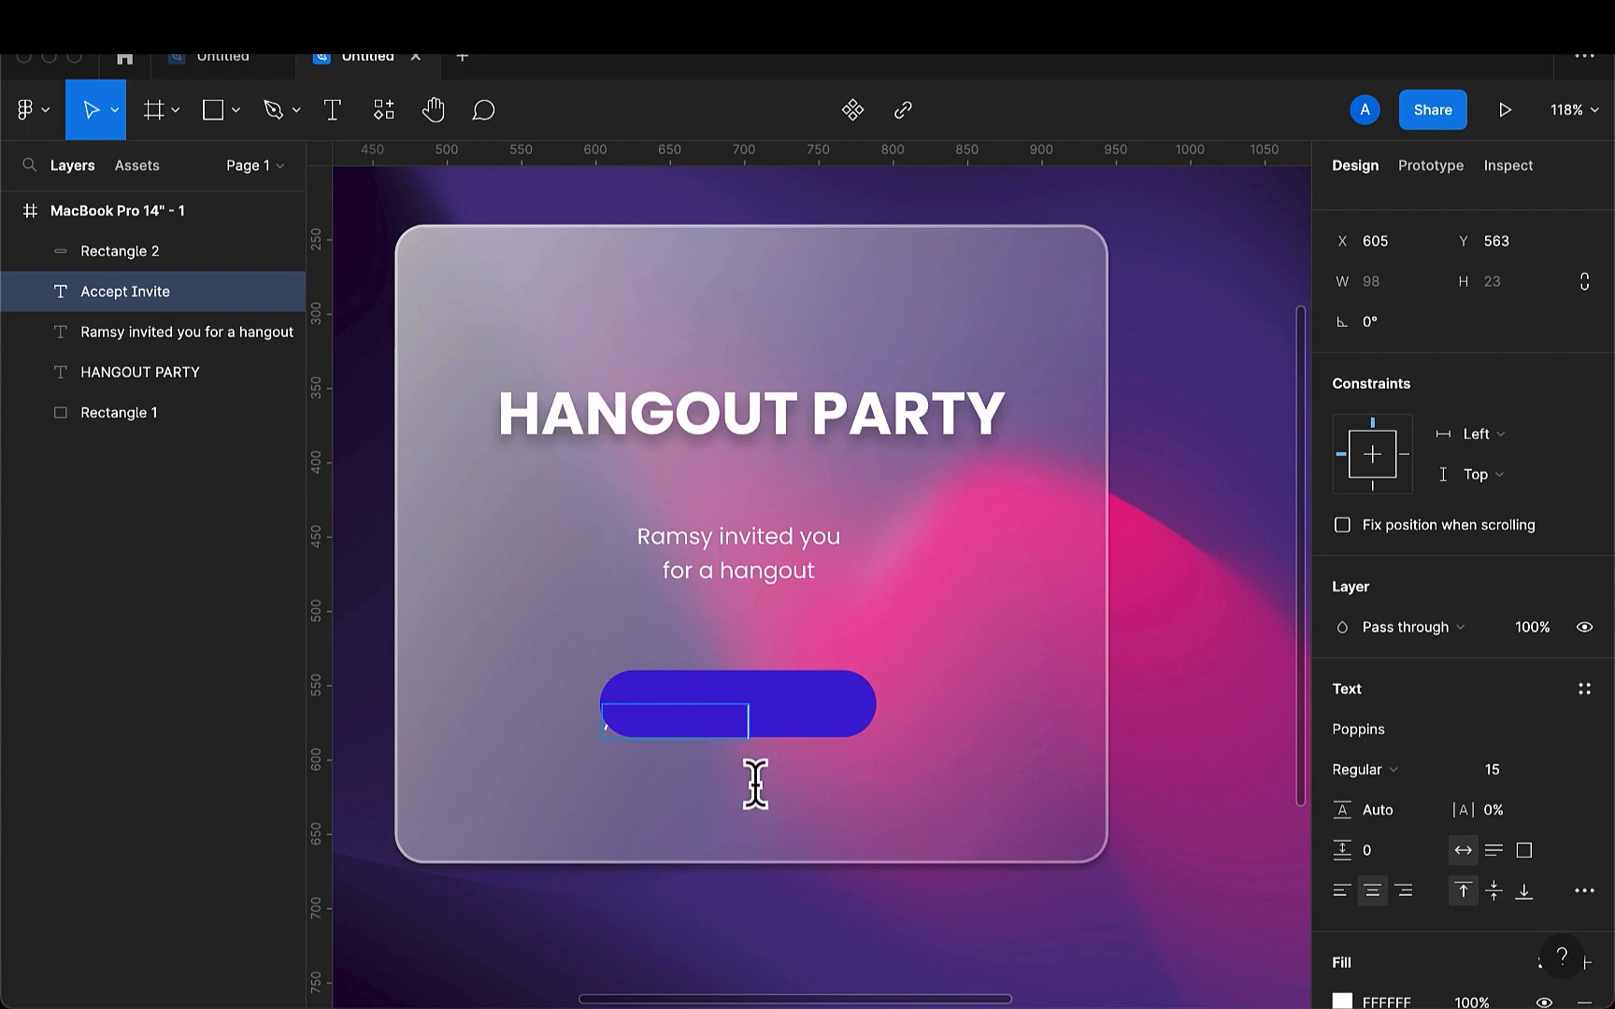
key(Escape)
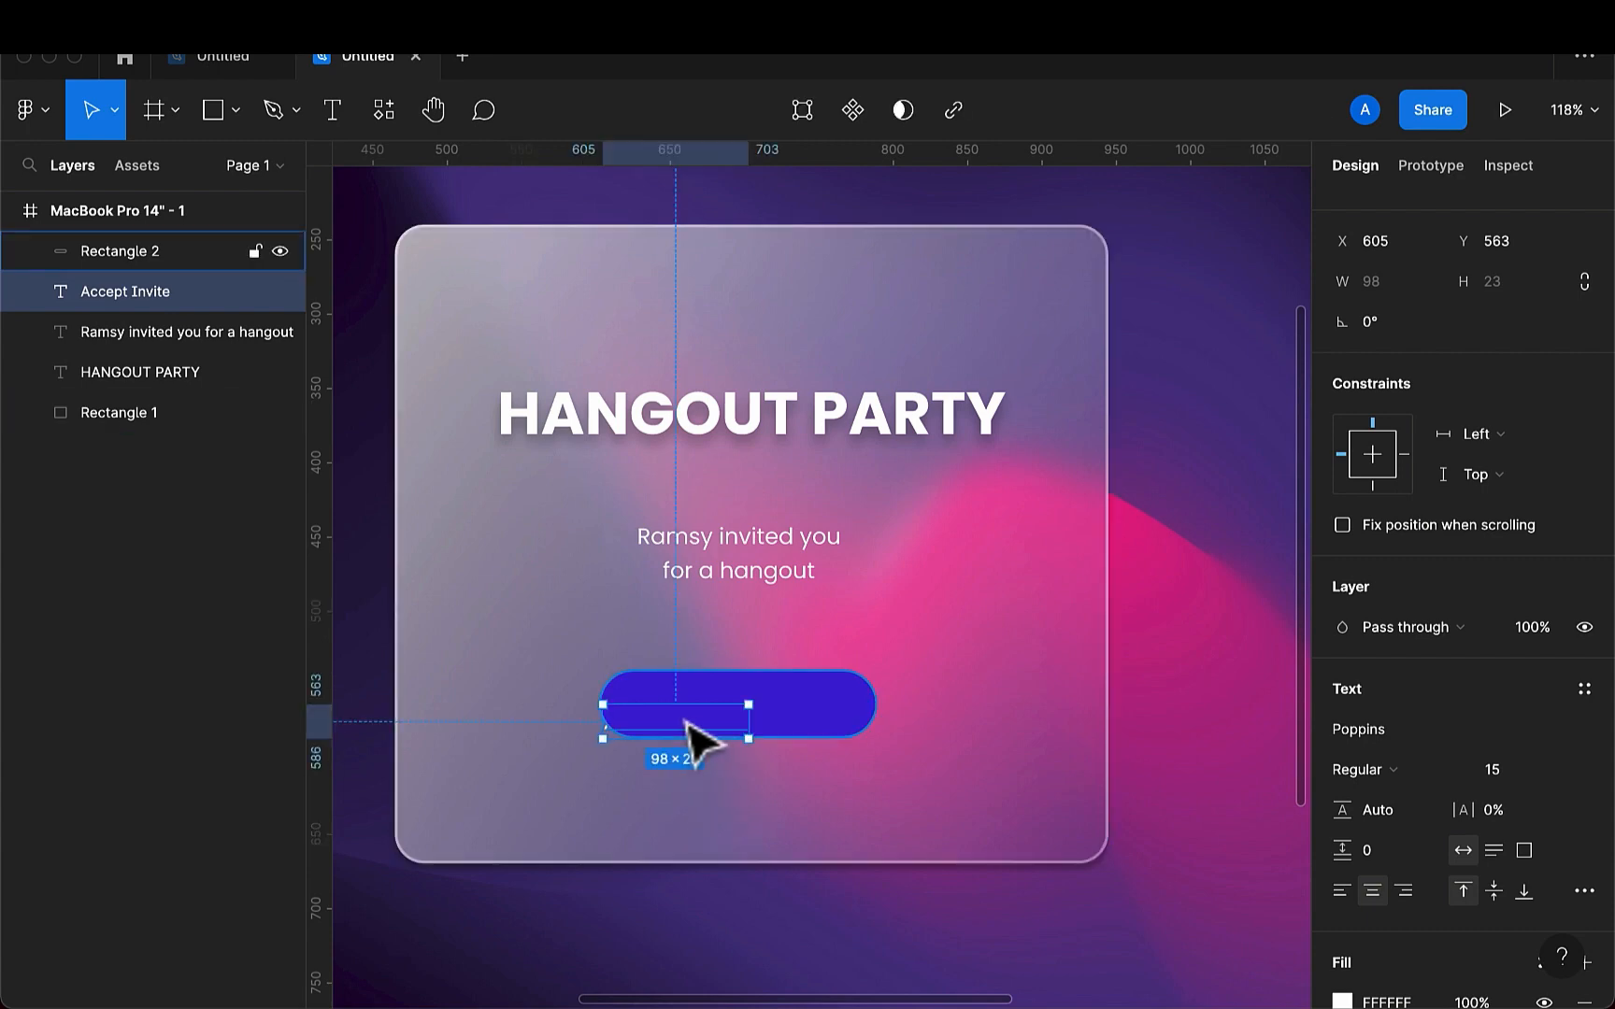
- Bring the Accept Invite text to the front and centre it on the button at about X 647, Y 551
right_click(686, 720)
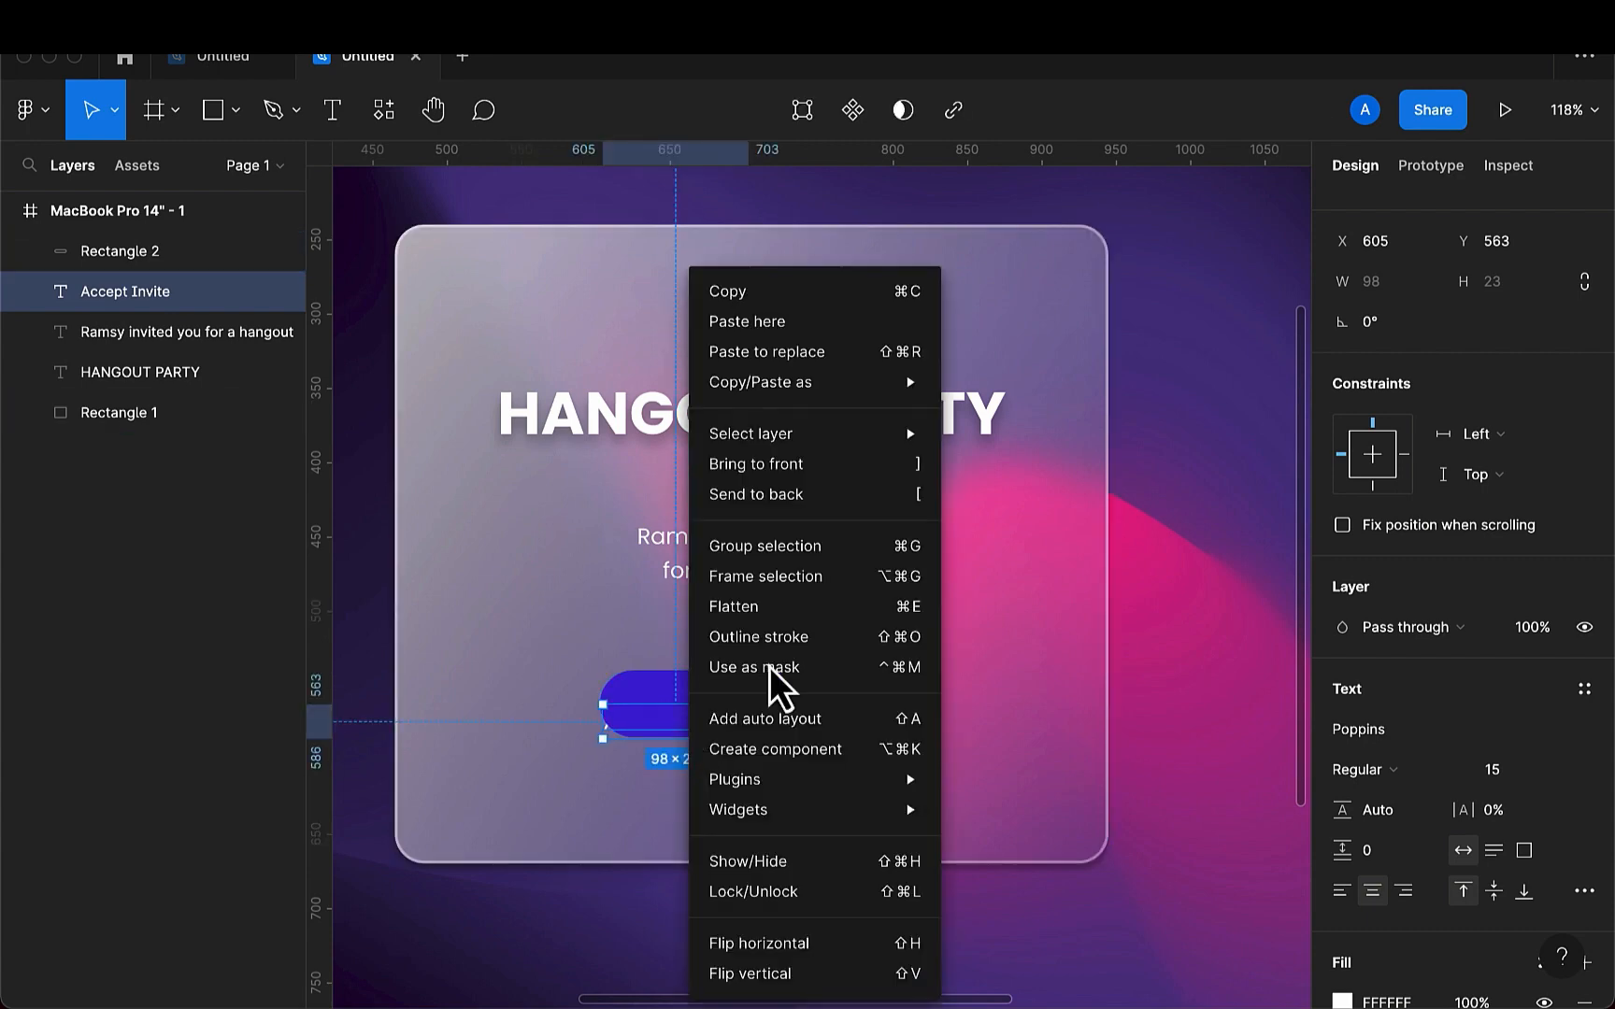
click(827, 477)
drag(696, 739, 763, 731)
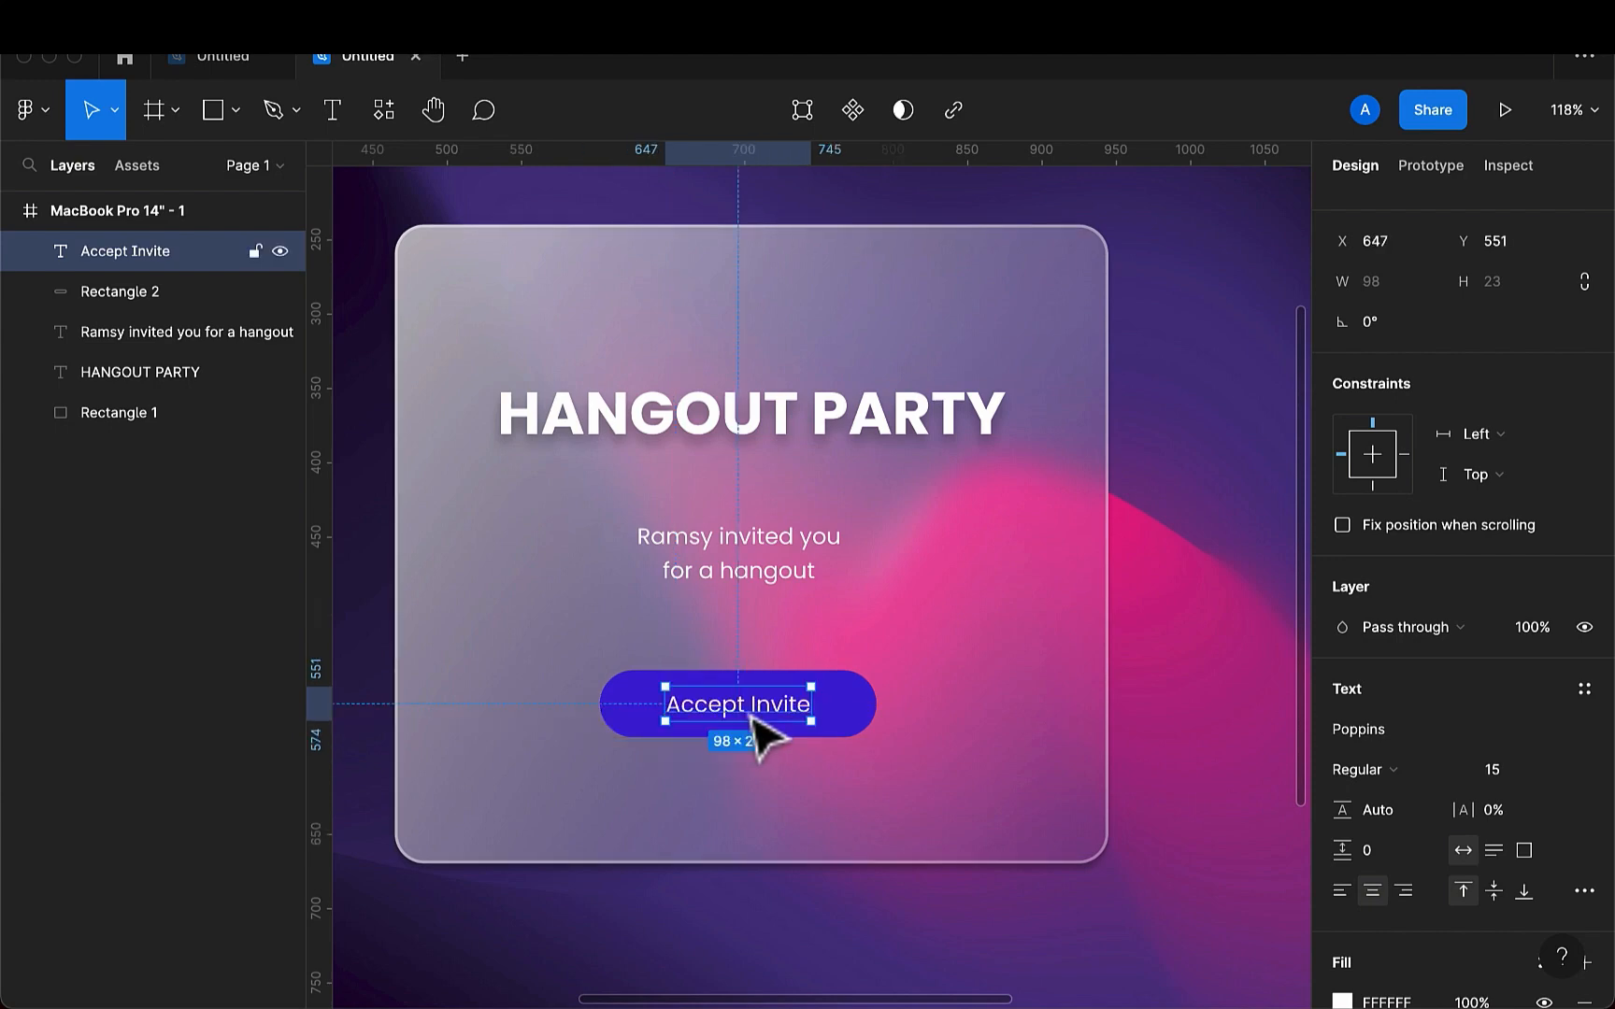
- Group the blue button shape with its Accept Invite text and move the group up to about X 603, Y 525
shift+click(869, 719)
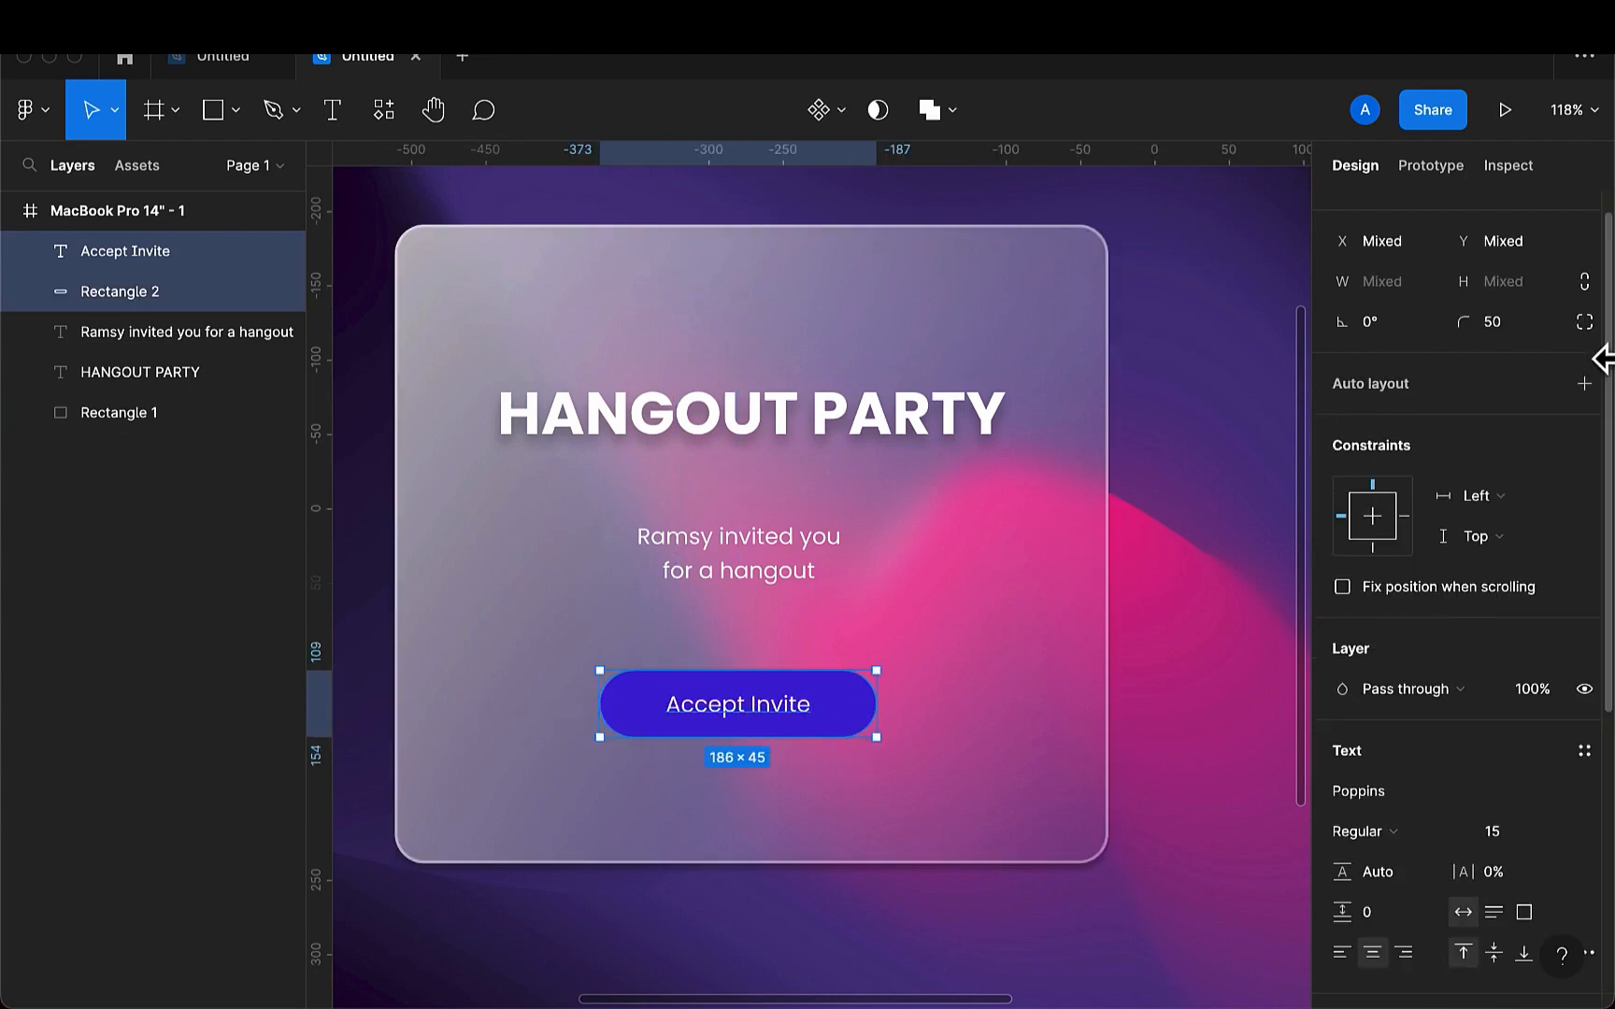
scroll(1463, 432, up, 1)
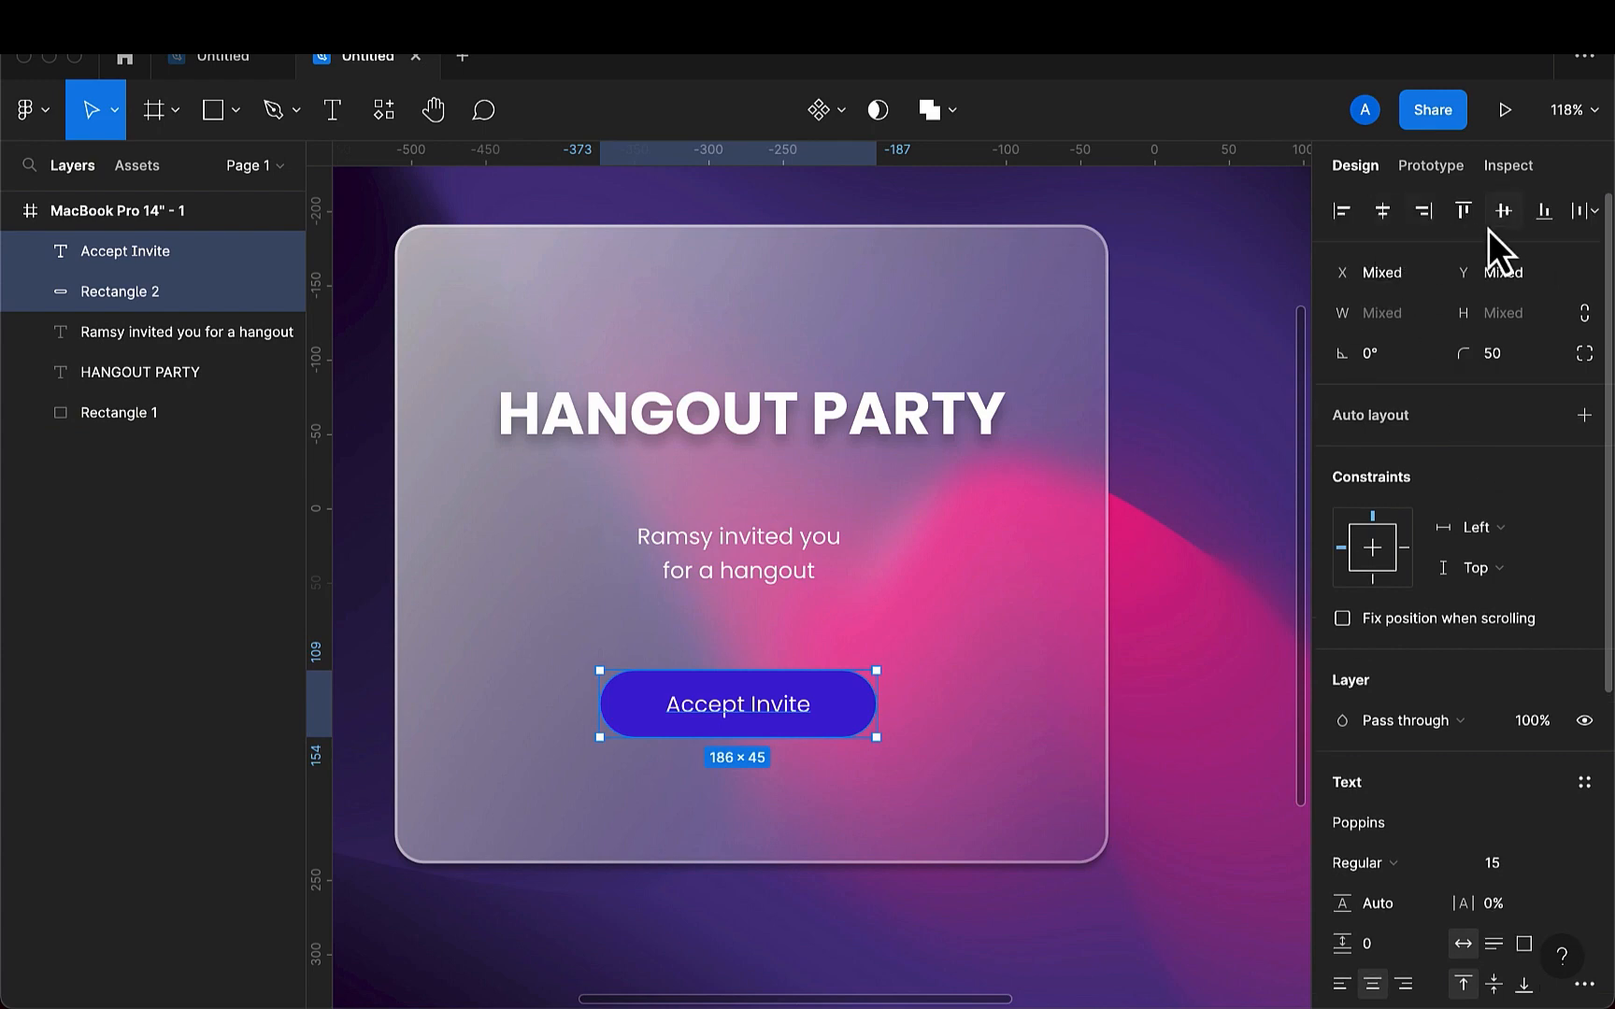
key(super+g)
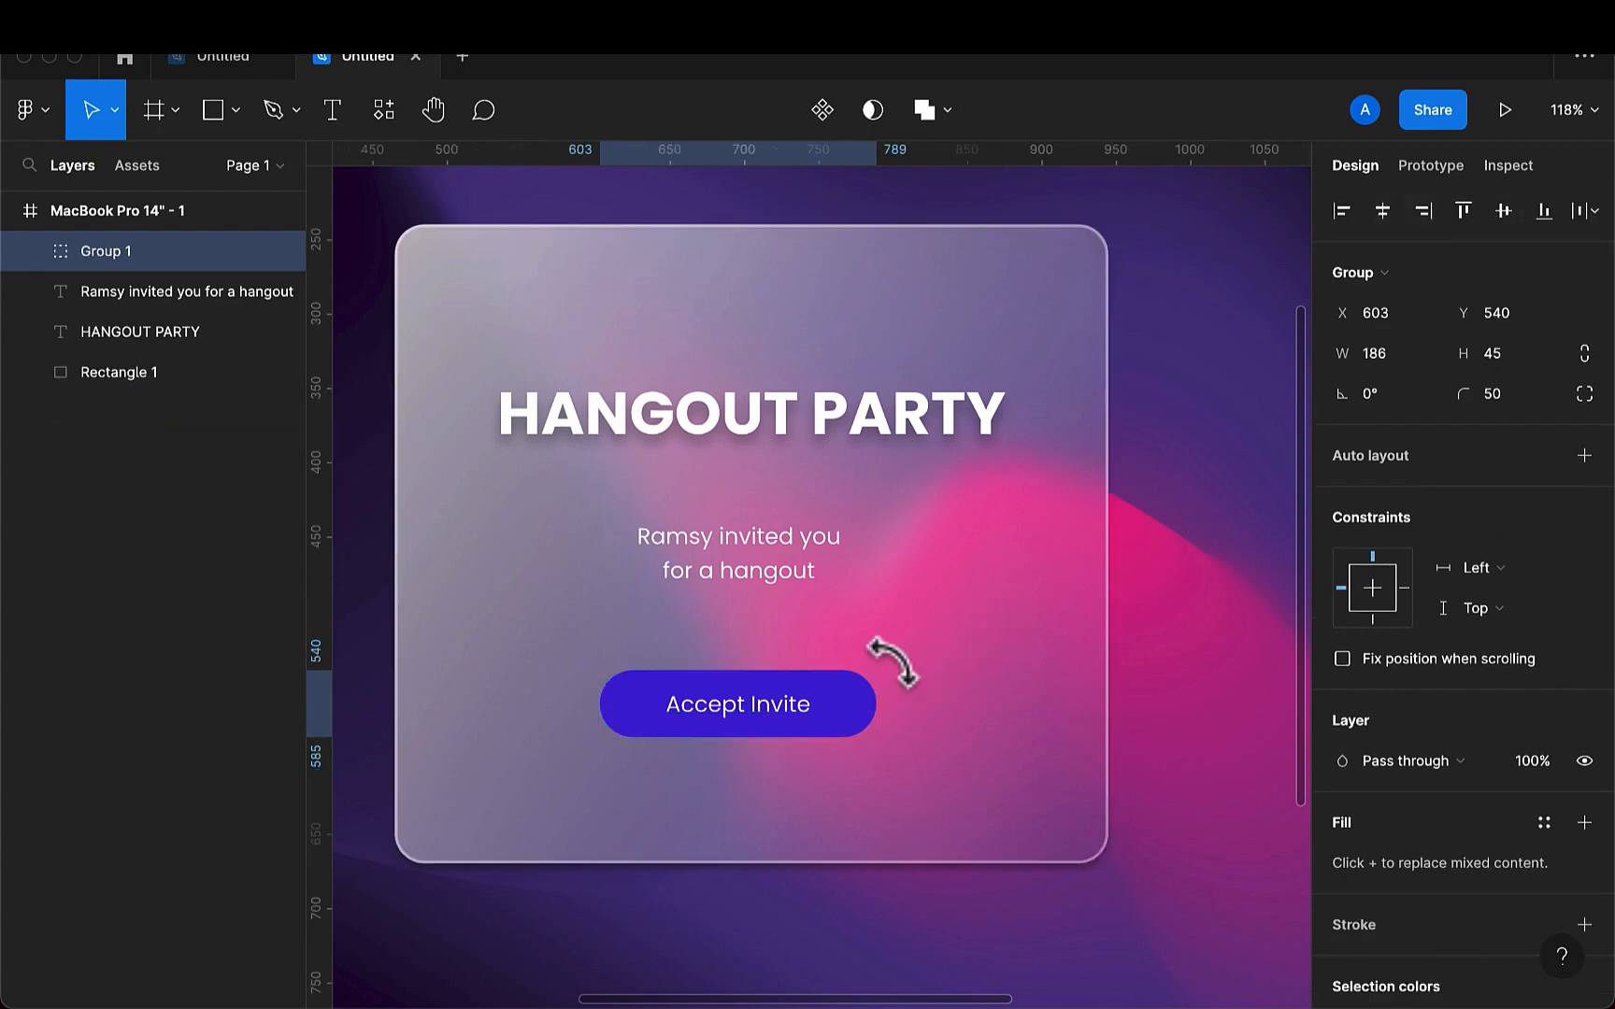
drag(836, 714, 837, 689)
scroll(838, 588, down, 5)
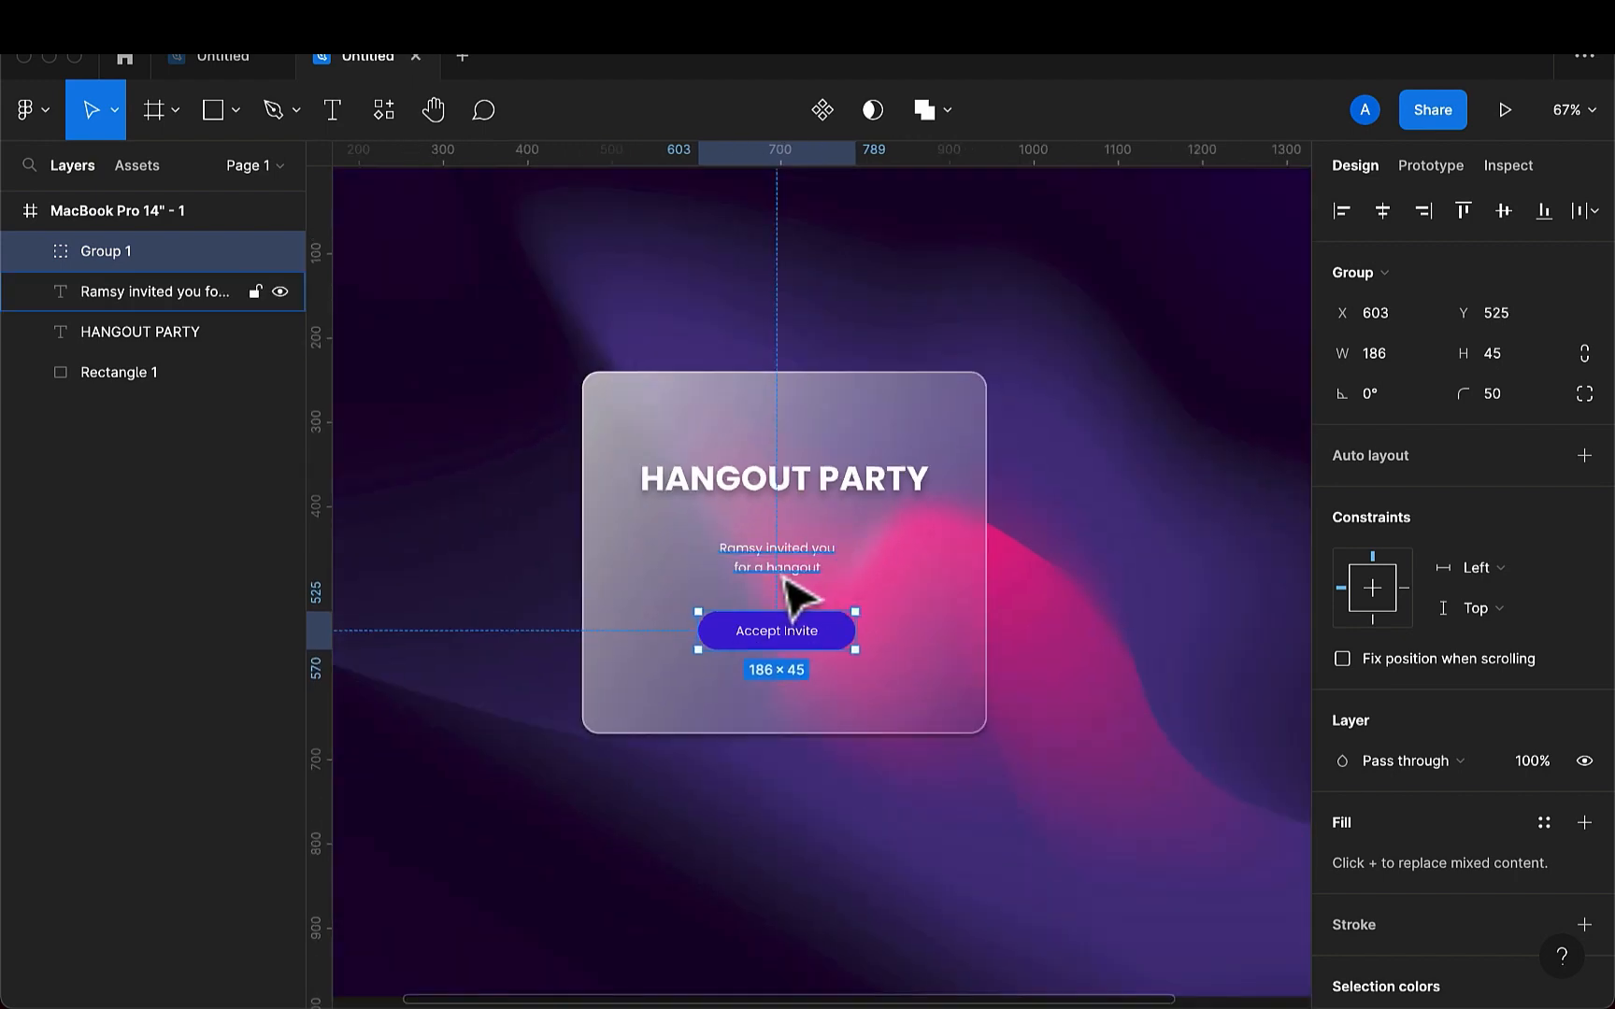
- Distribute the vertical spacing between the heading, invitation text and button group, and group the three together
click(805, 561)
shift+click(827, 482)
shift+click(823, 636)
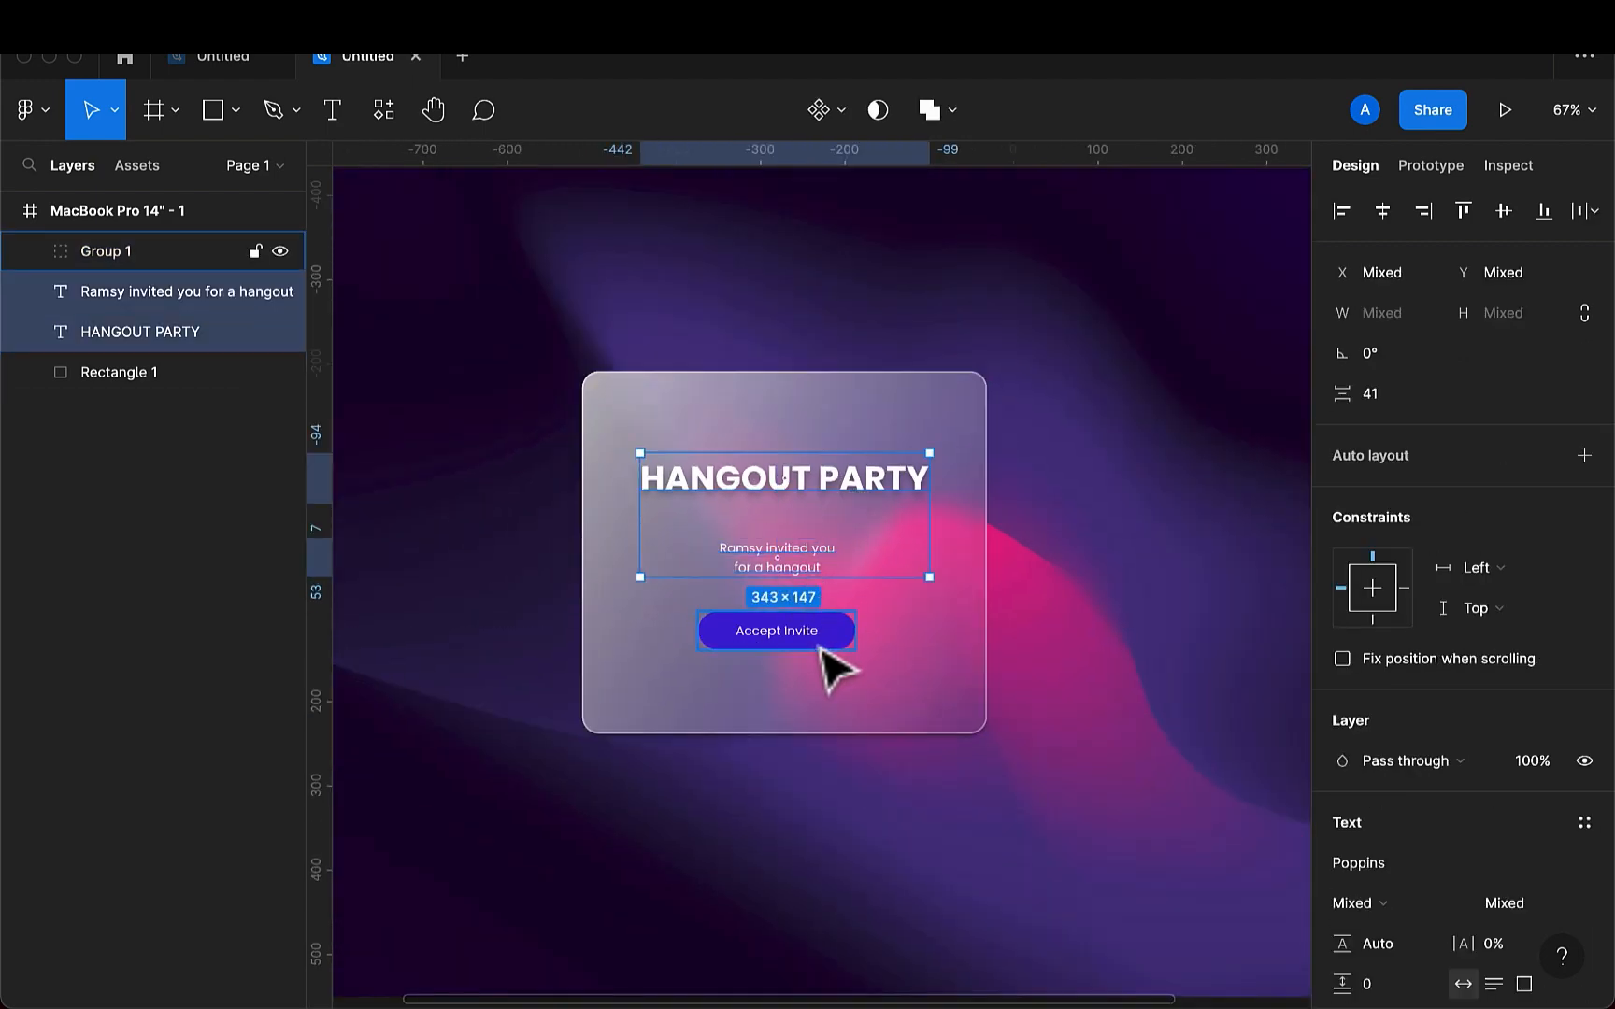
click(1586, 218)
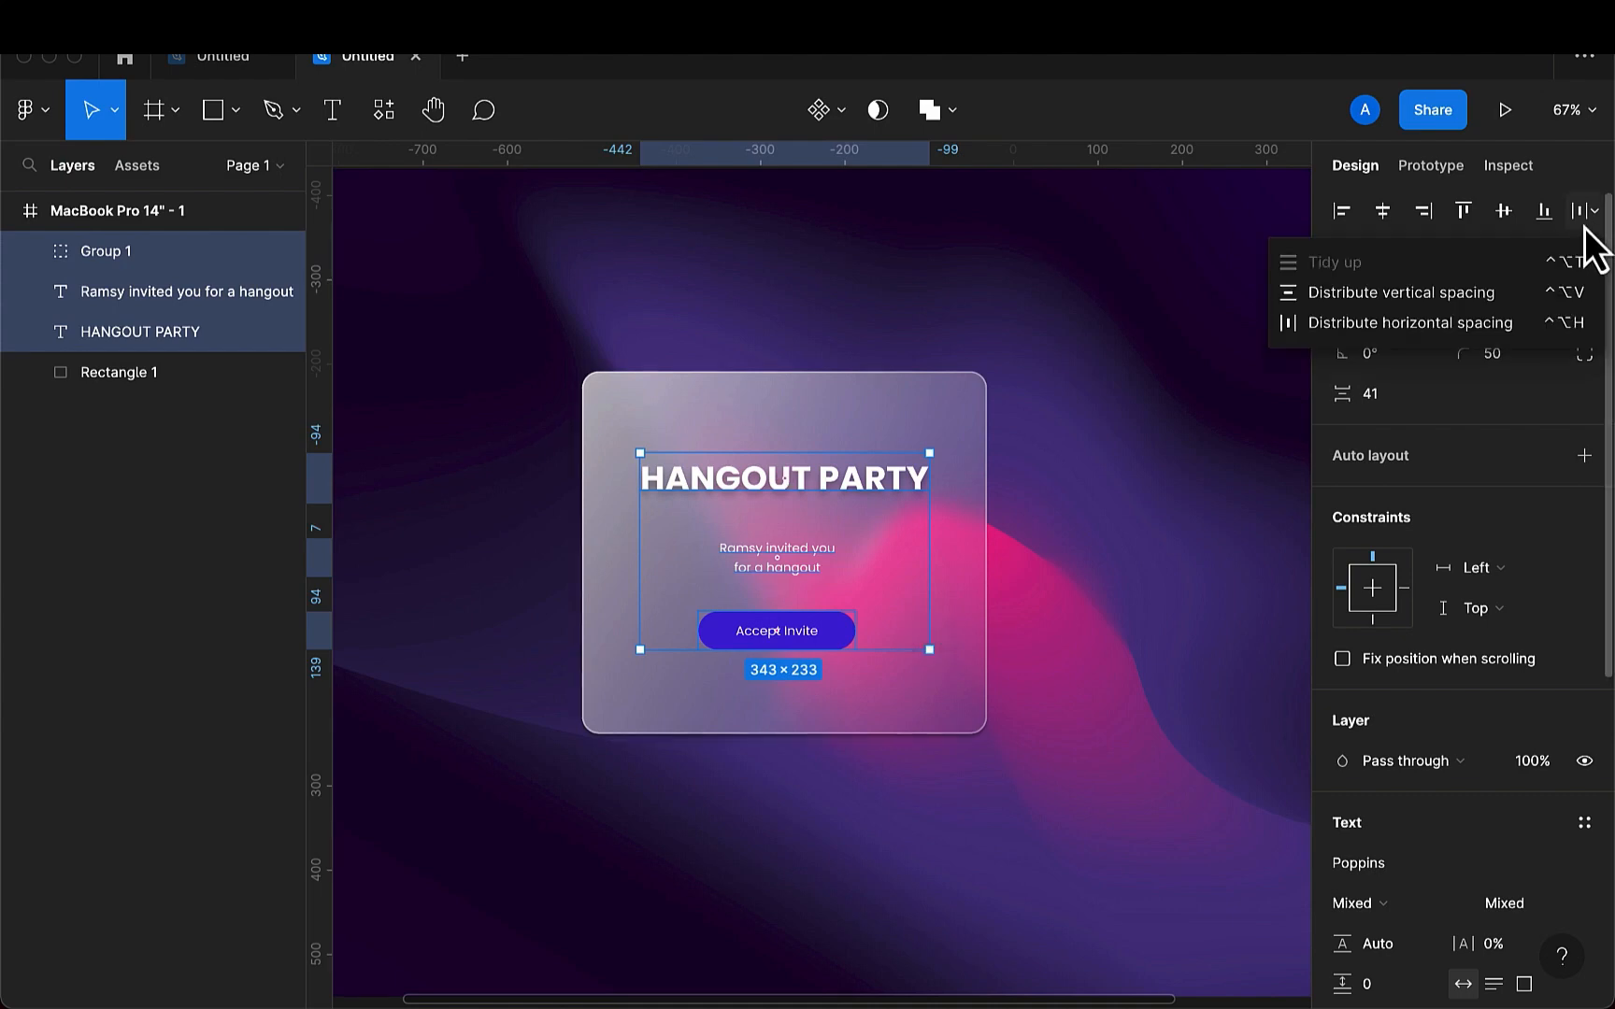
click(1498, 297)
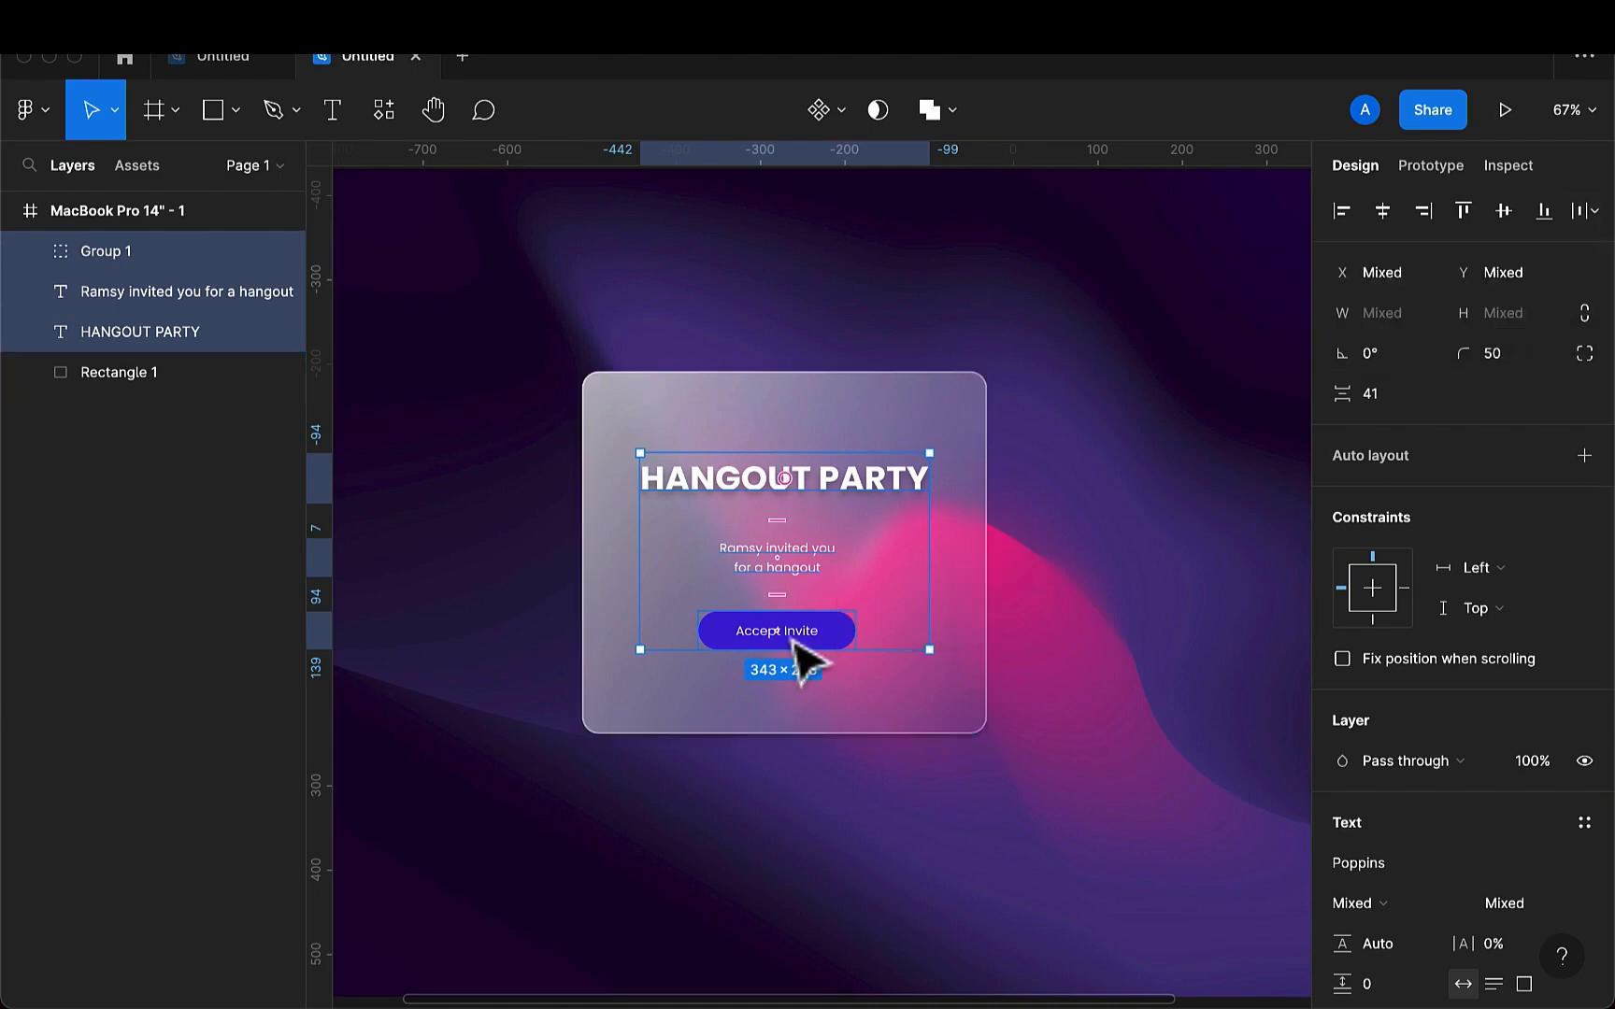
key(super+g)
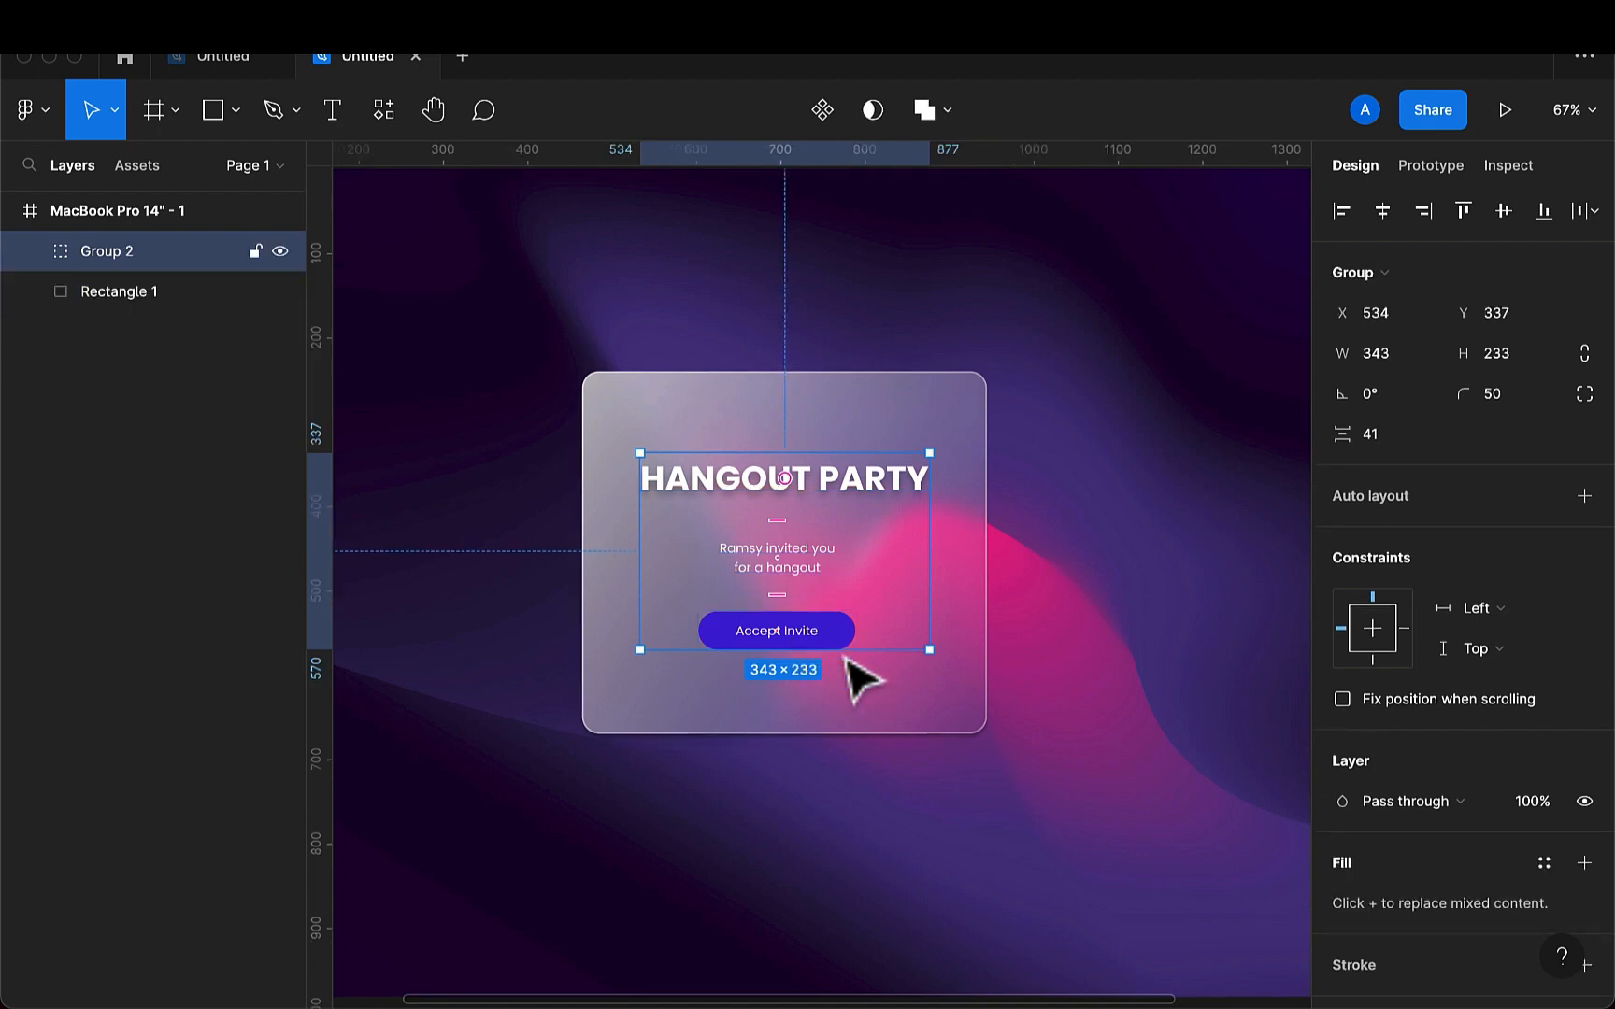
- Center the content group horizontally and vertically on the glass card and group it with the card
shift+click(916, 728)
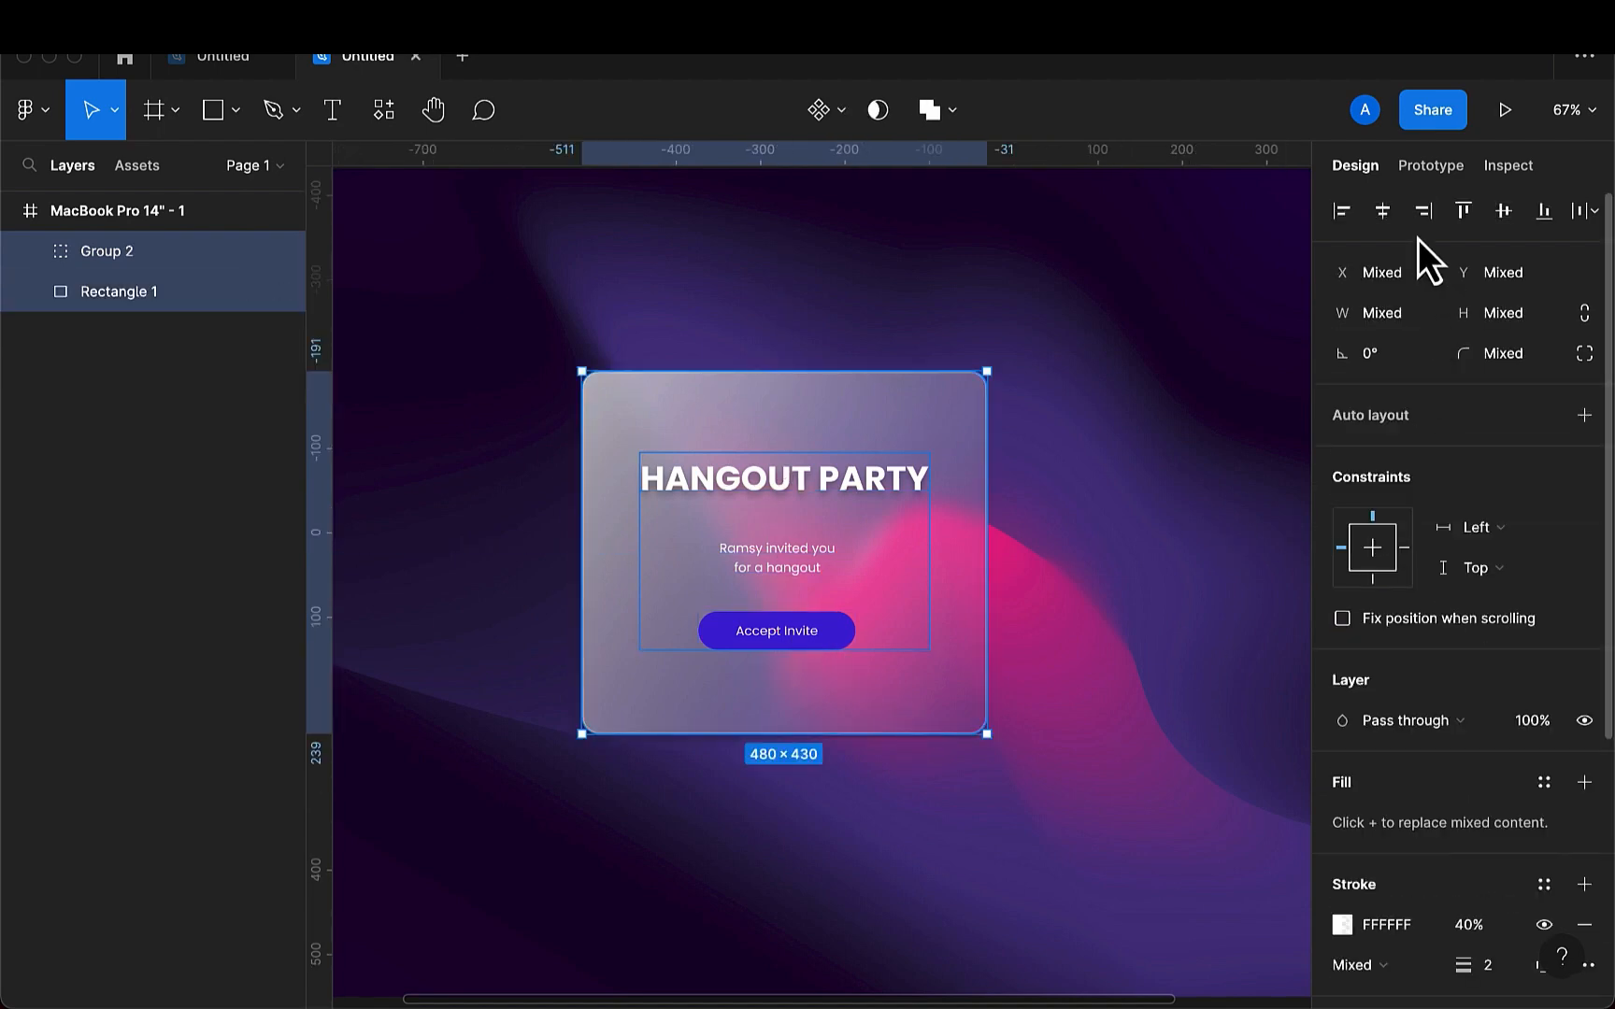
click(1390, 220)
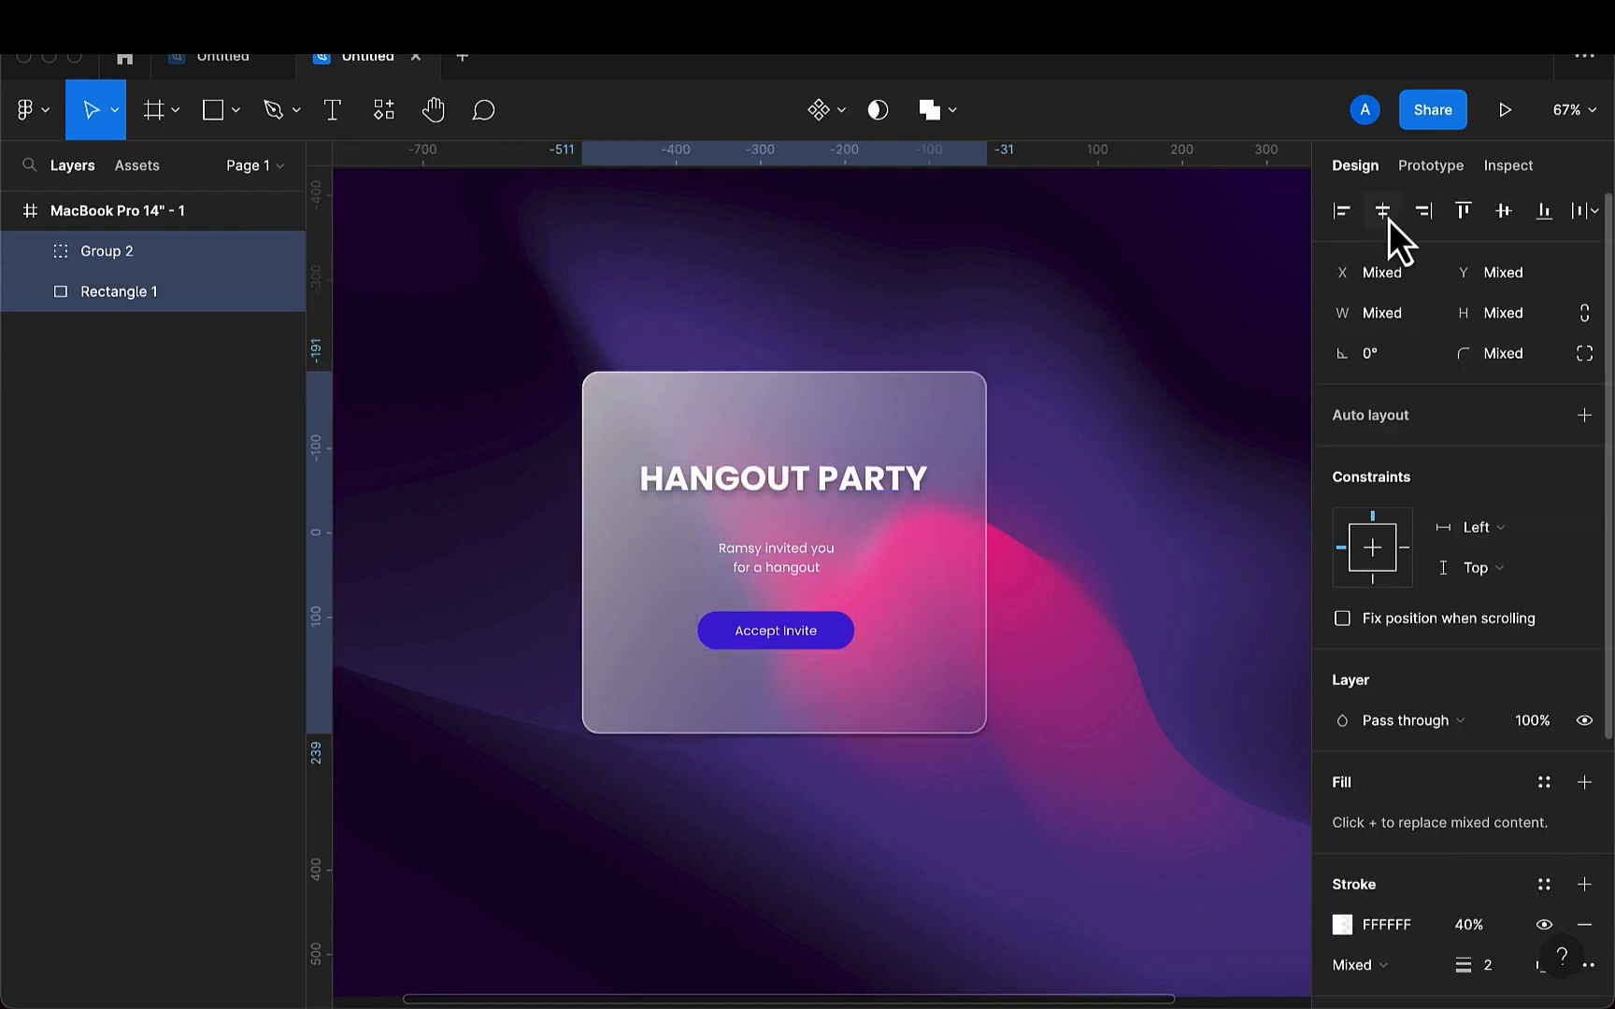
click(1507, 219)
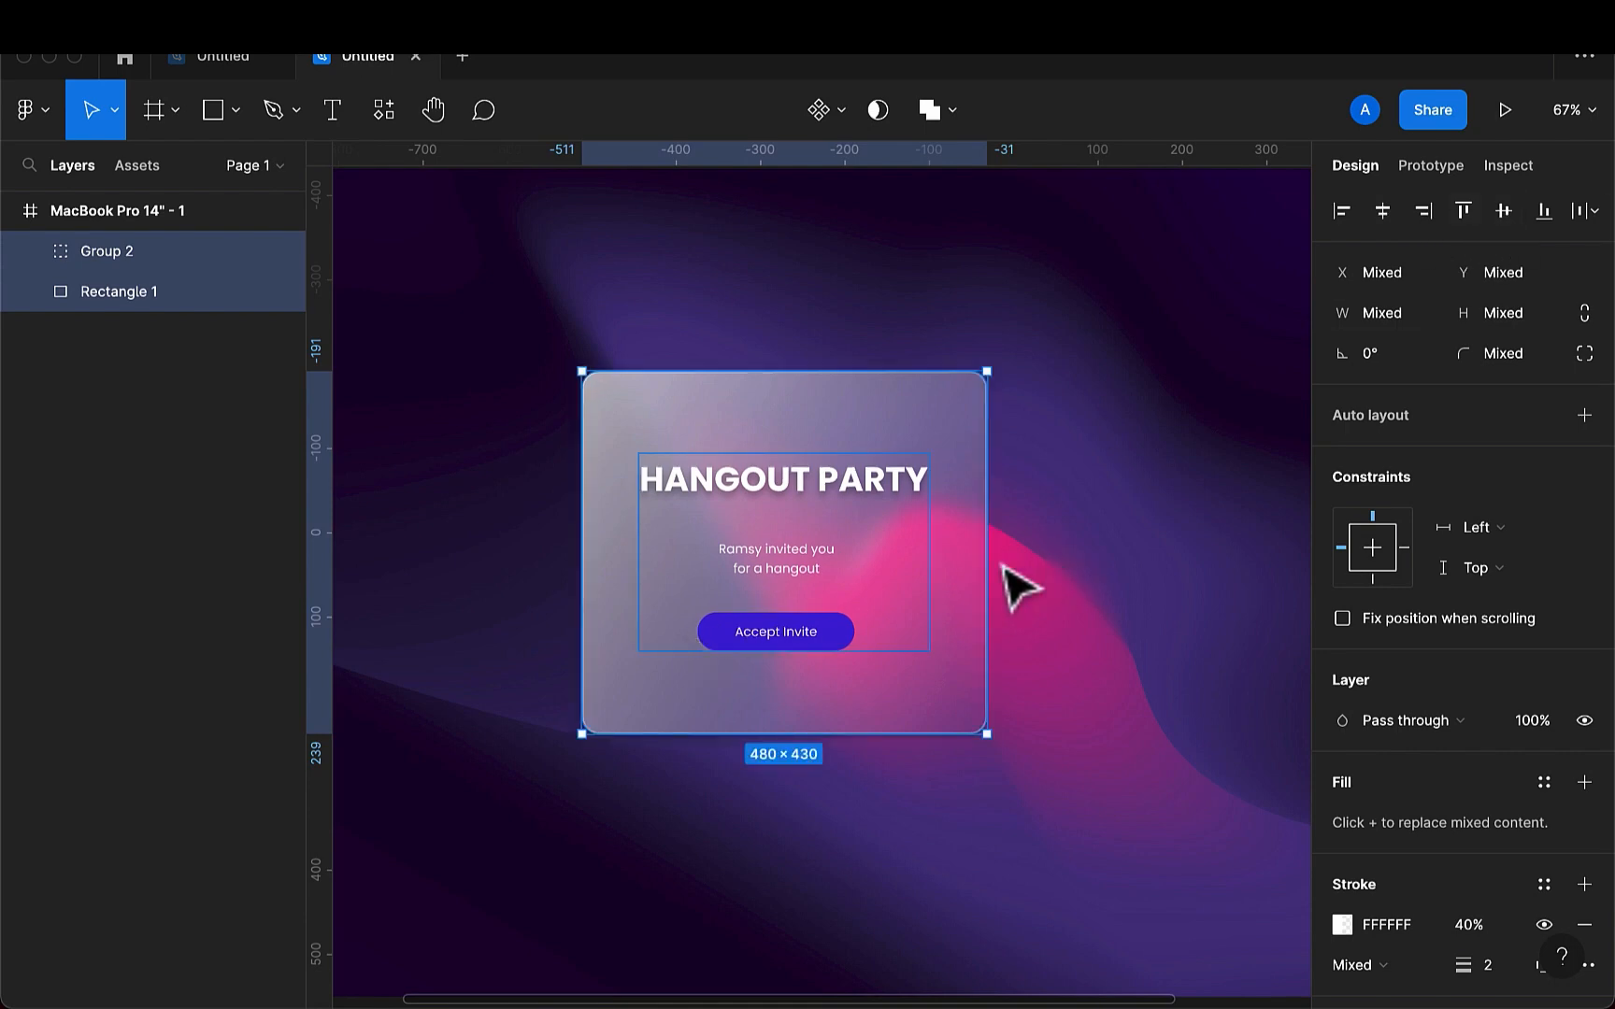
key(super+g)
scroll(1063, 641, down, 5)
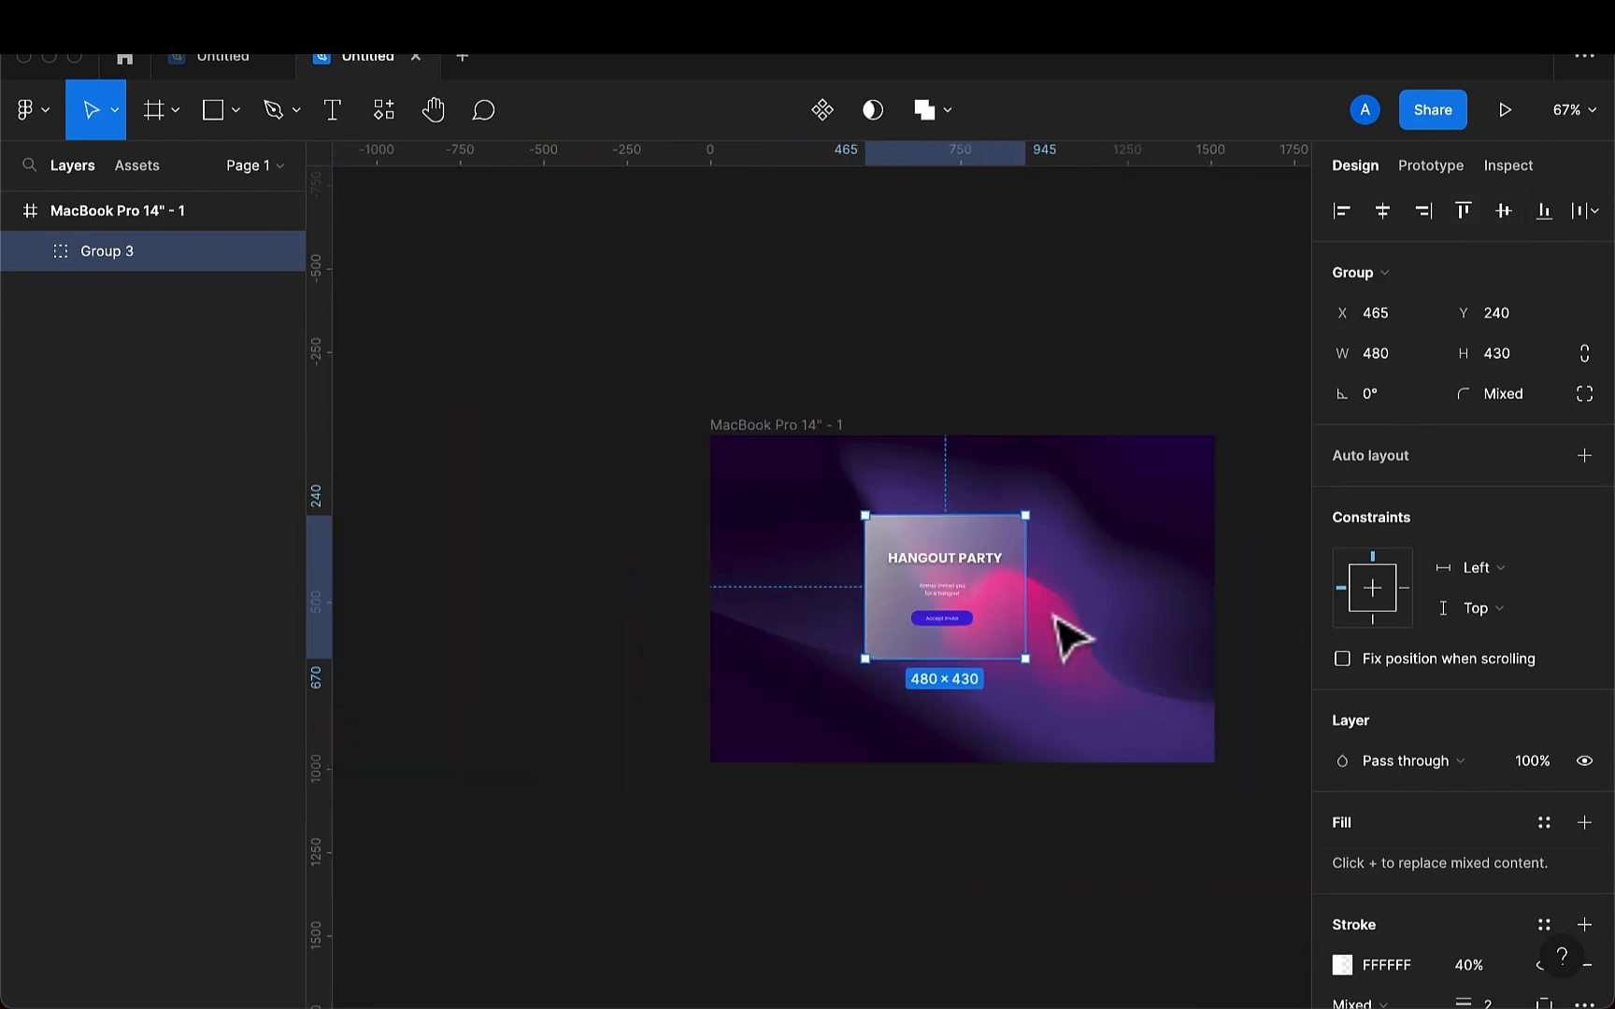
click(1006, 580)
- Draw a circle about 241 × 241 at X 856, Y 120 over the card's upper-right corner and duplicate it to about X 345, Y 581
scroll(1001, 576, up, 5)
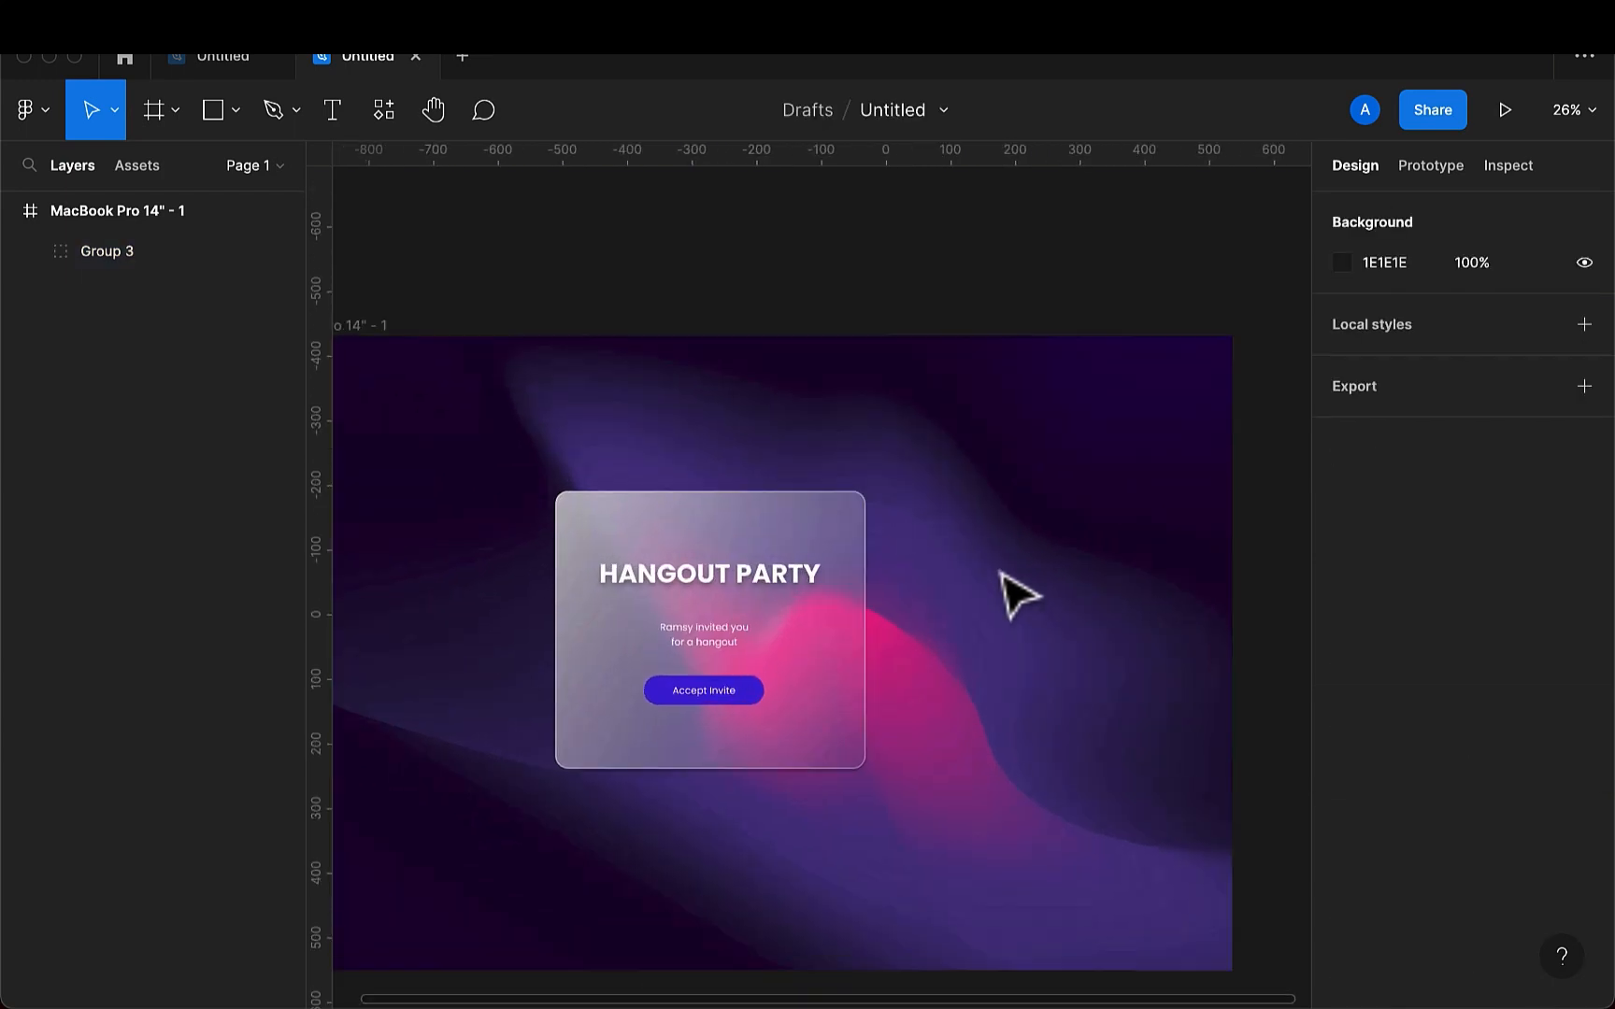
scroll(1001, 573, left, 3)
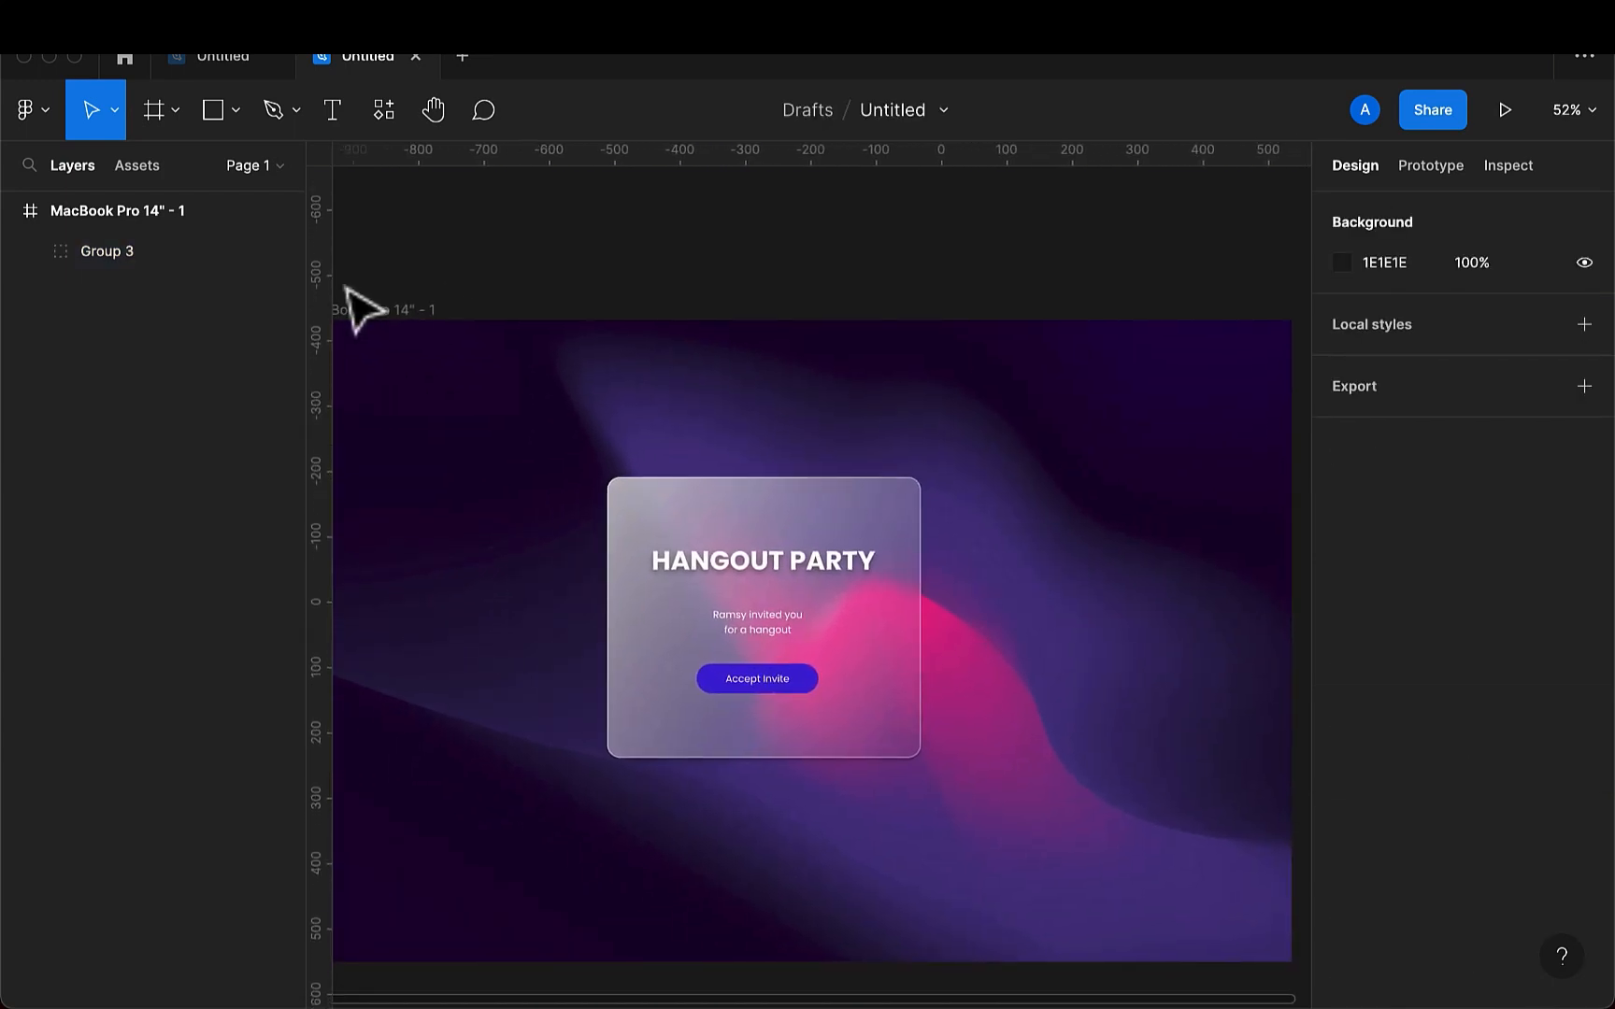
click(233, 113)
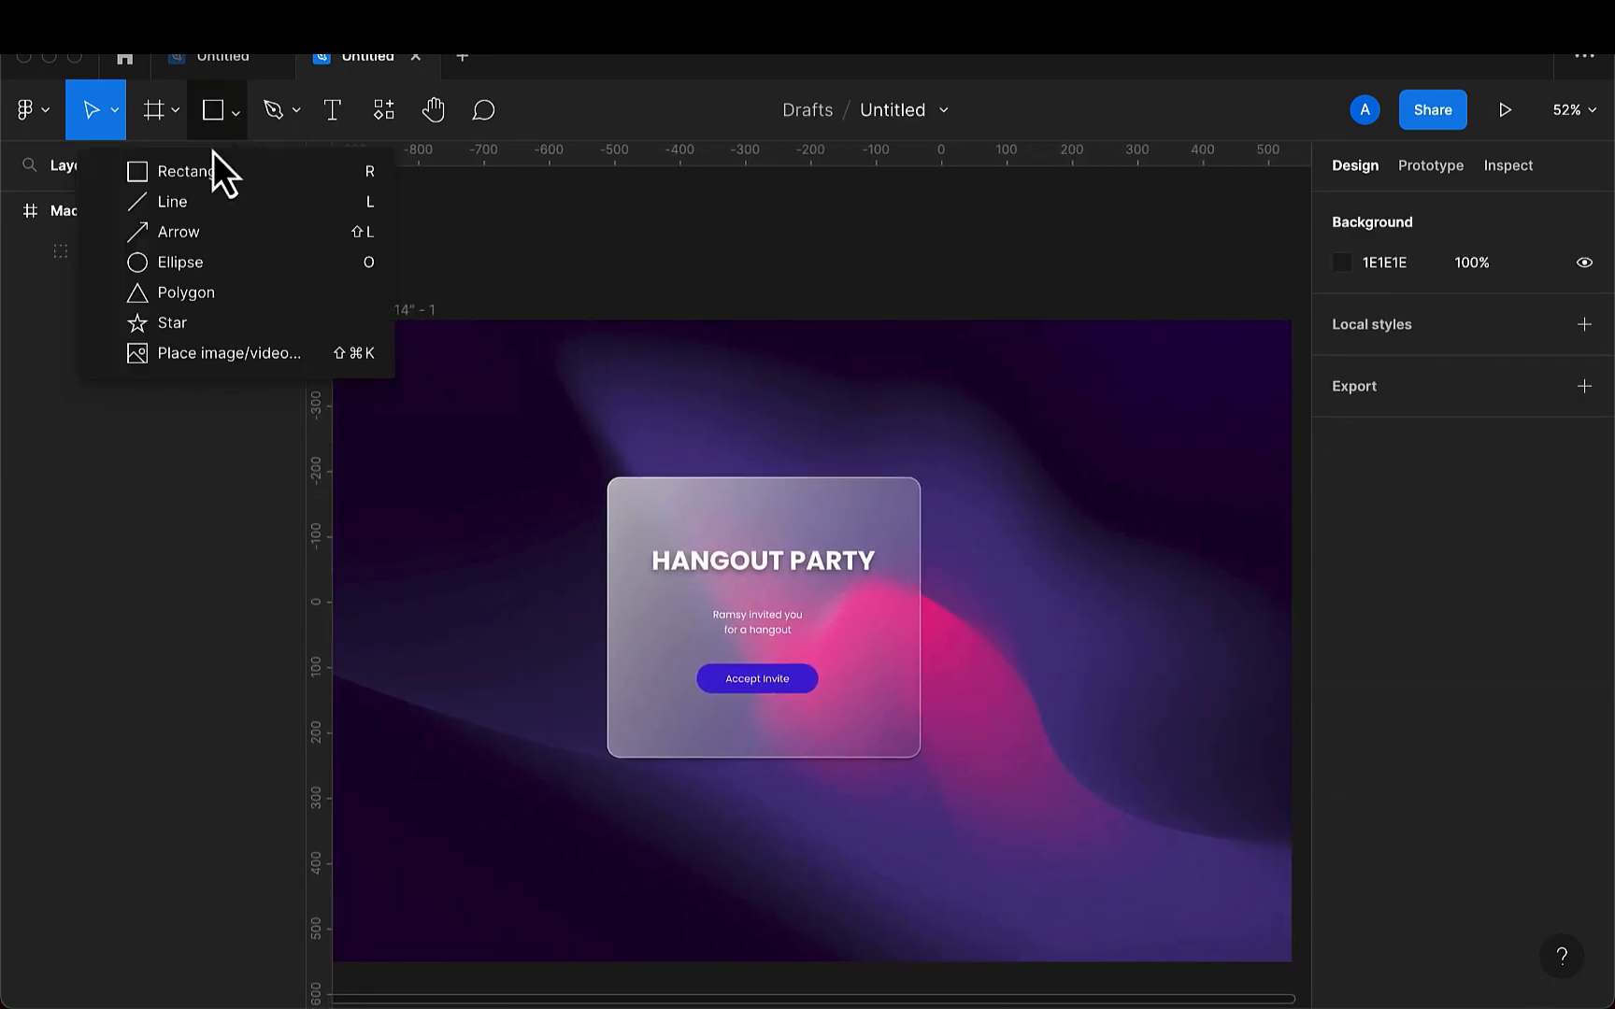
click(178, 254)
mouse_move(942, 437)
mouse_down()
mouse_move(1102, 562)
mouse_move(1002, 541)
mouse_move(973, 508)
mouse_move(706, 840)
mouse_move(639, 818)
mouse_up()
key(ctrl+d)
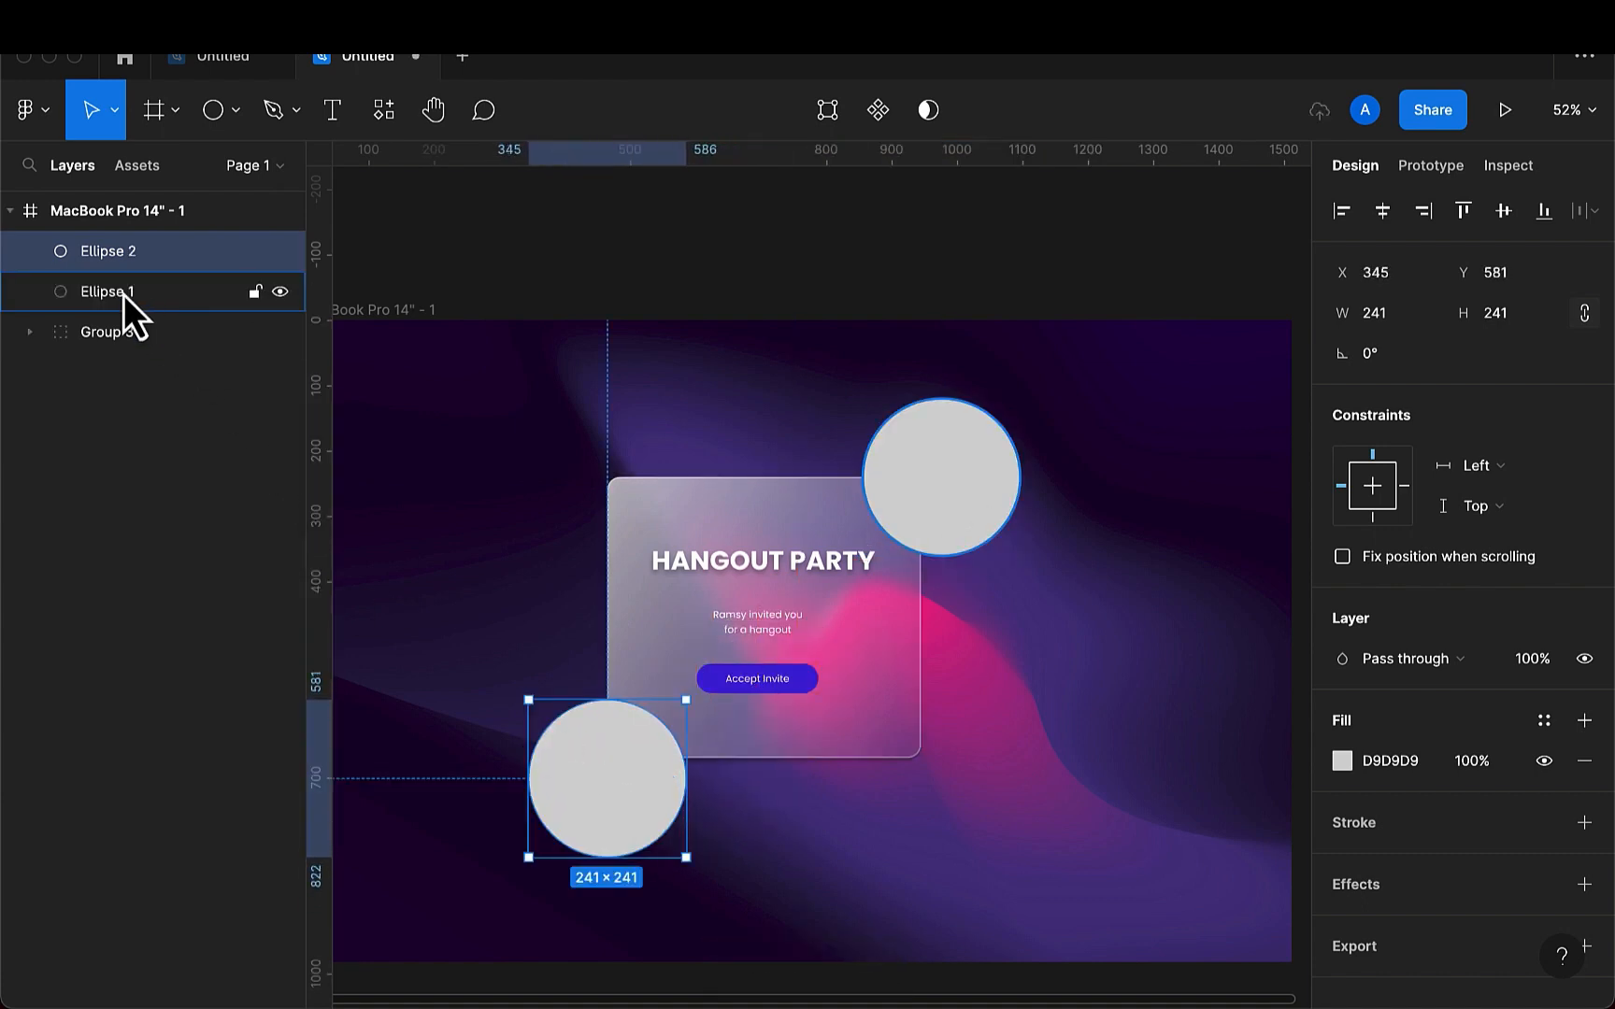
- Move both circles below the invitation card group in the layer order
drag(123, 295, 110, 371)
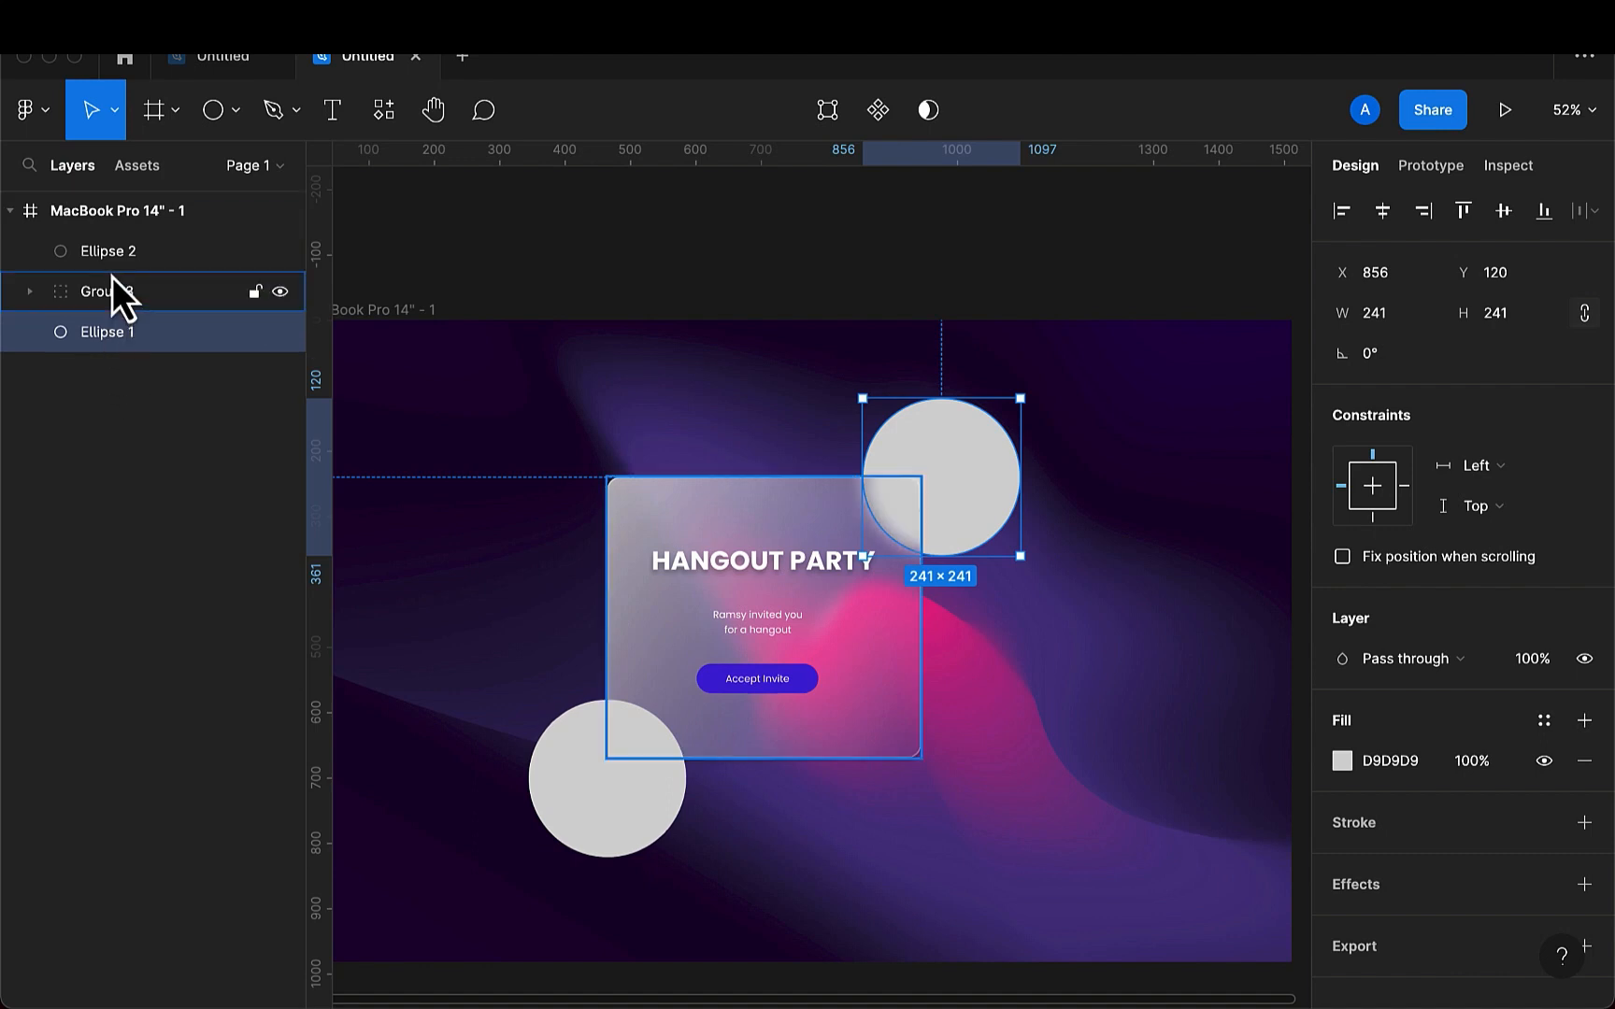
drag(108, 262, 92, 397)
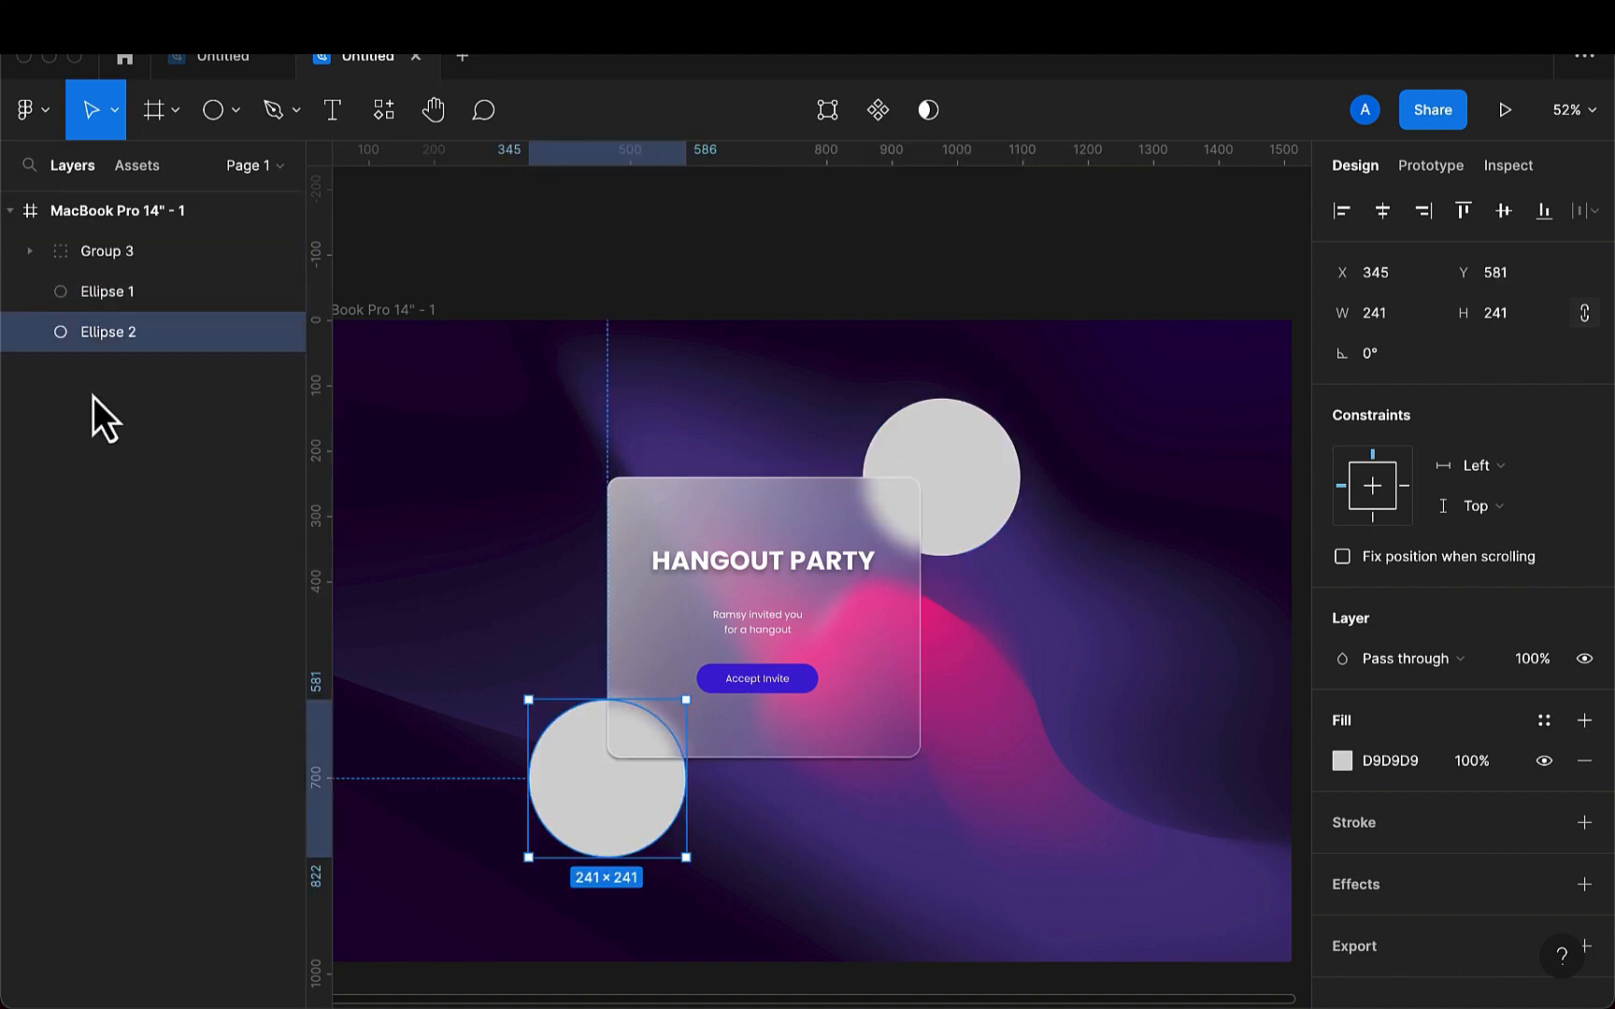
- Fill the upper-right circle with the pink D62290 sampled from the background
click(976, 486)
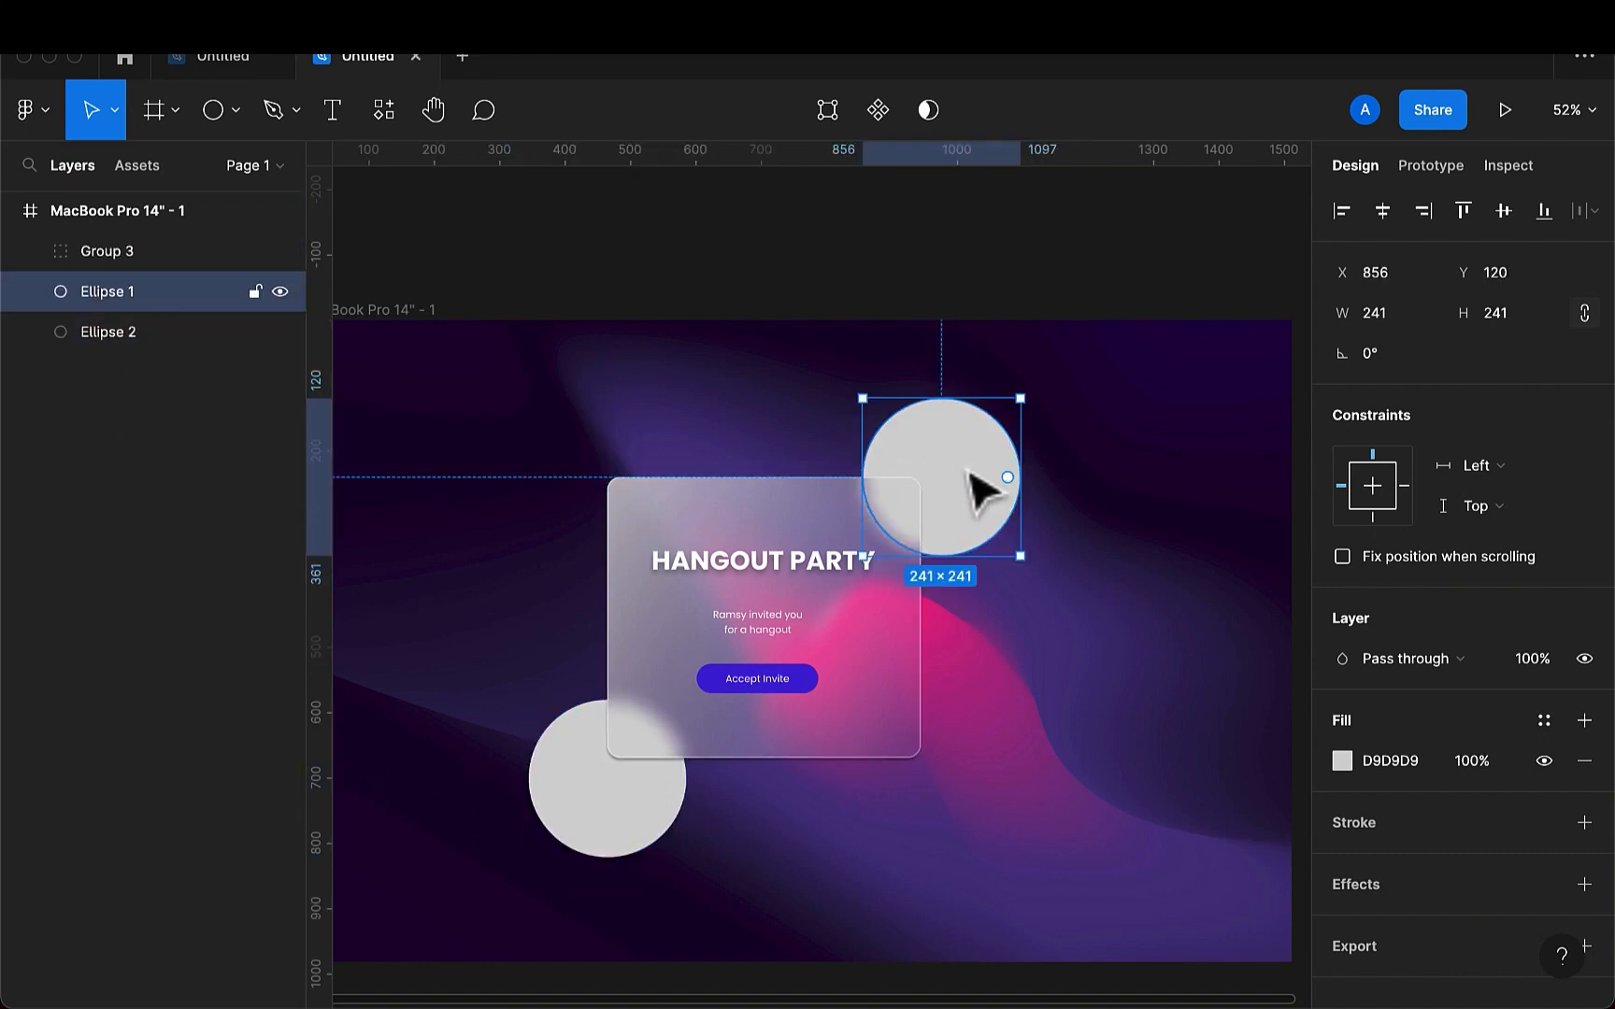
key(i)
click(957, 654)
click(587, 834)
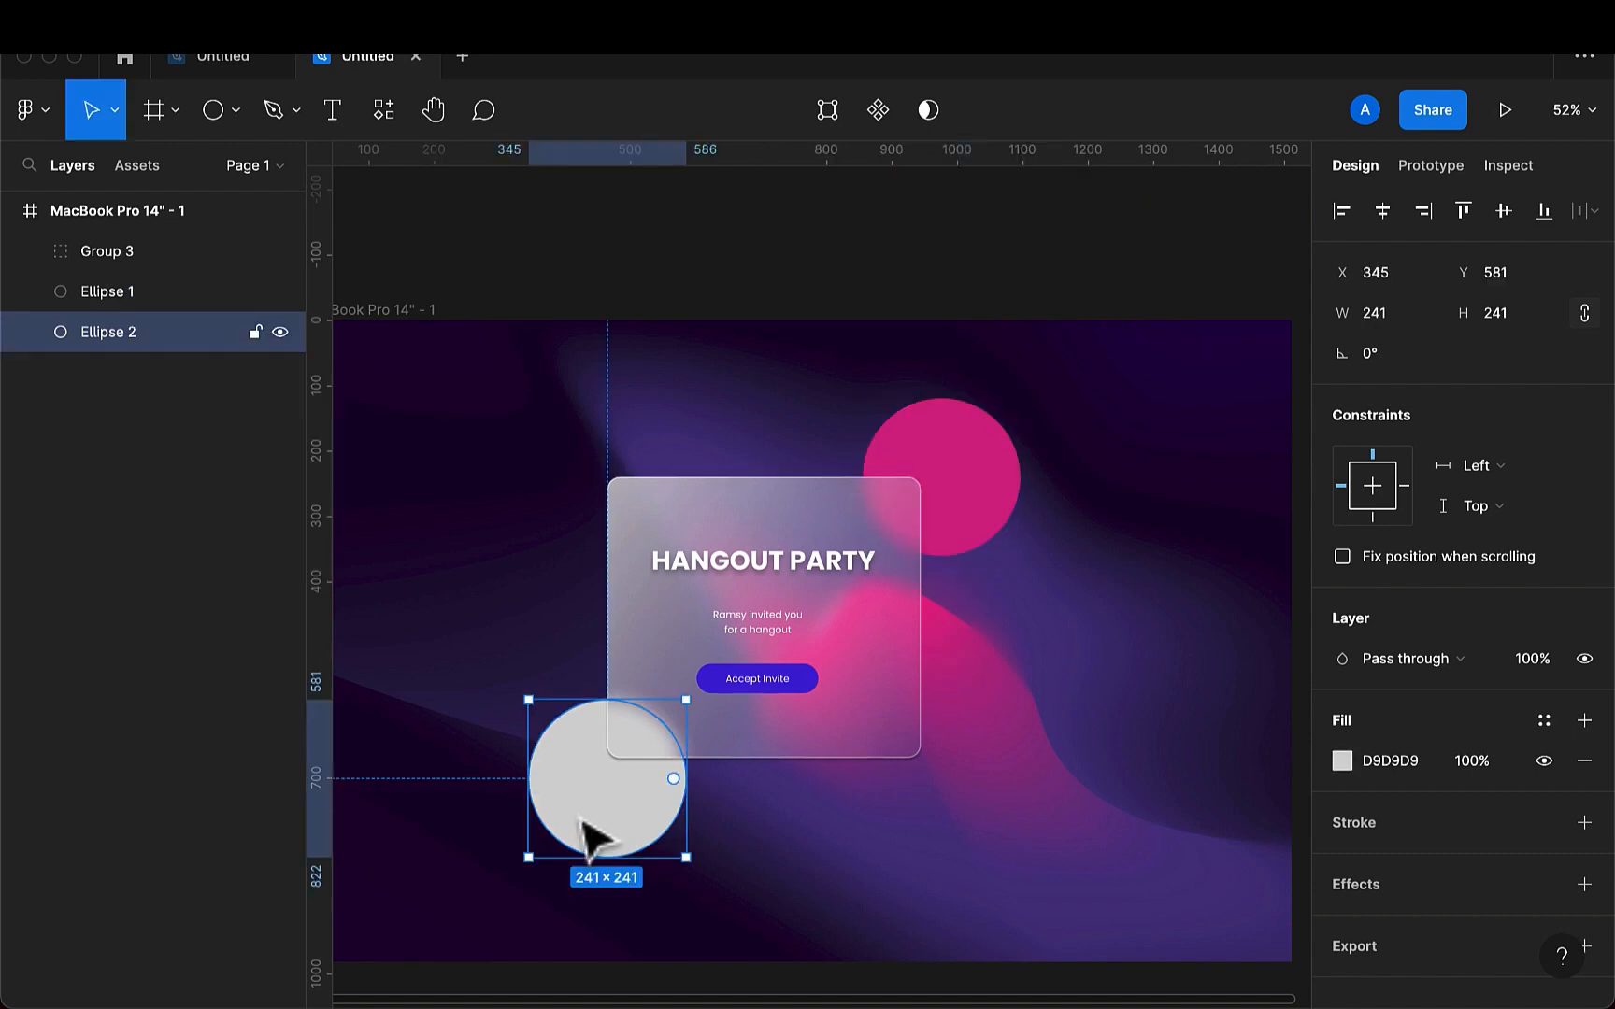
- Fill the upper-right circle with the brighter pink F90791 sampled from beside the shifted card, and move the card back between the circles
drag(909, 640, 810, 637)
click(963, 529)
key(i)
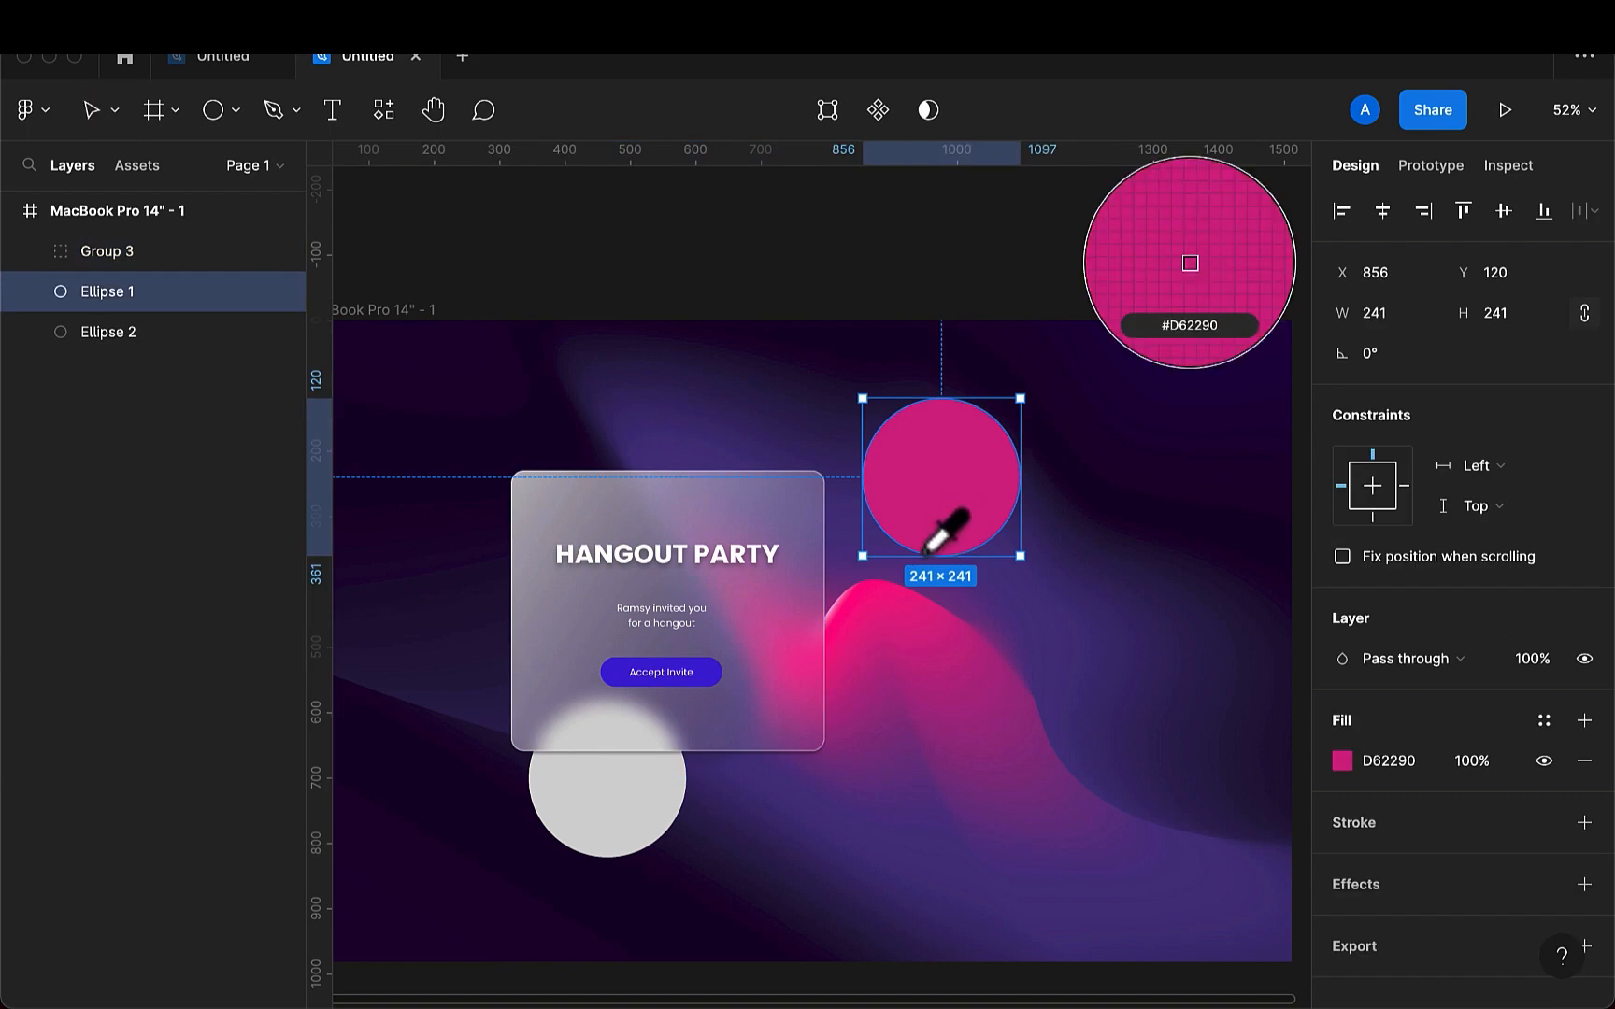
click(861, 608)
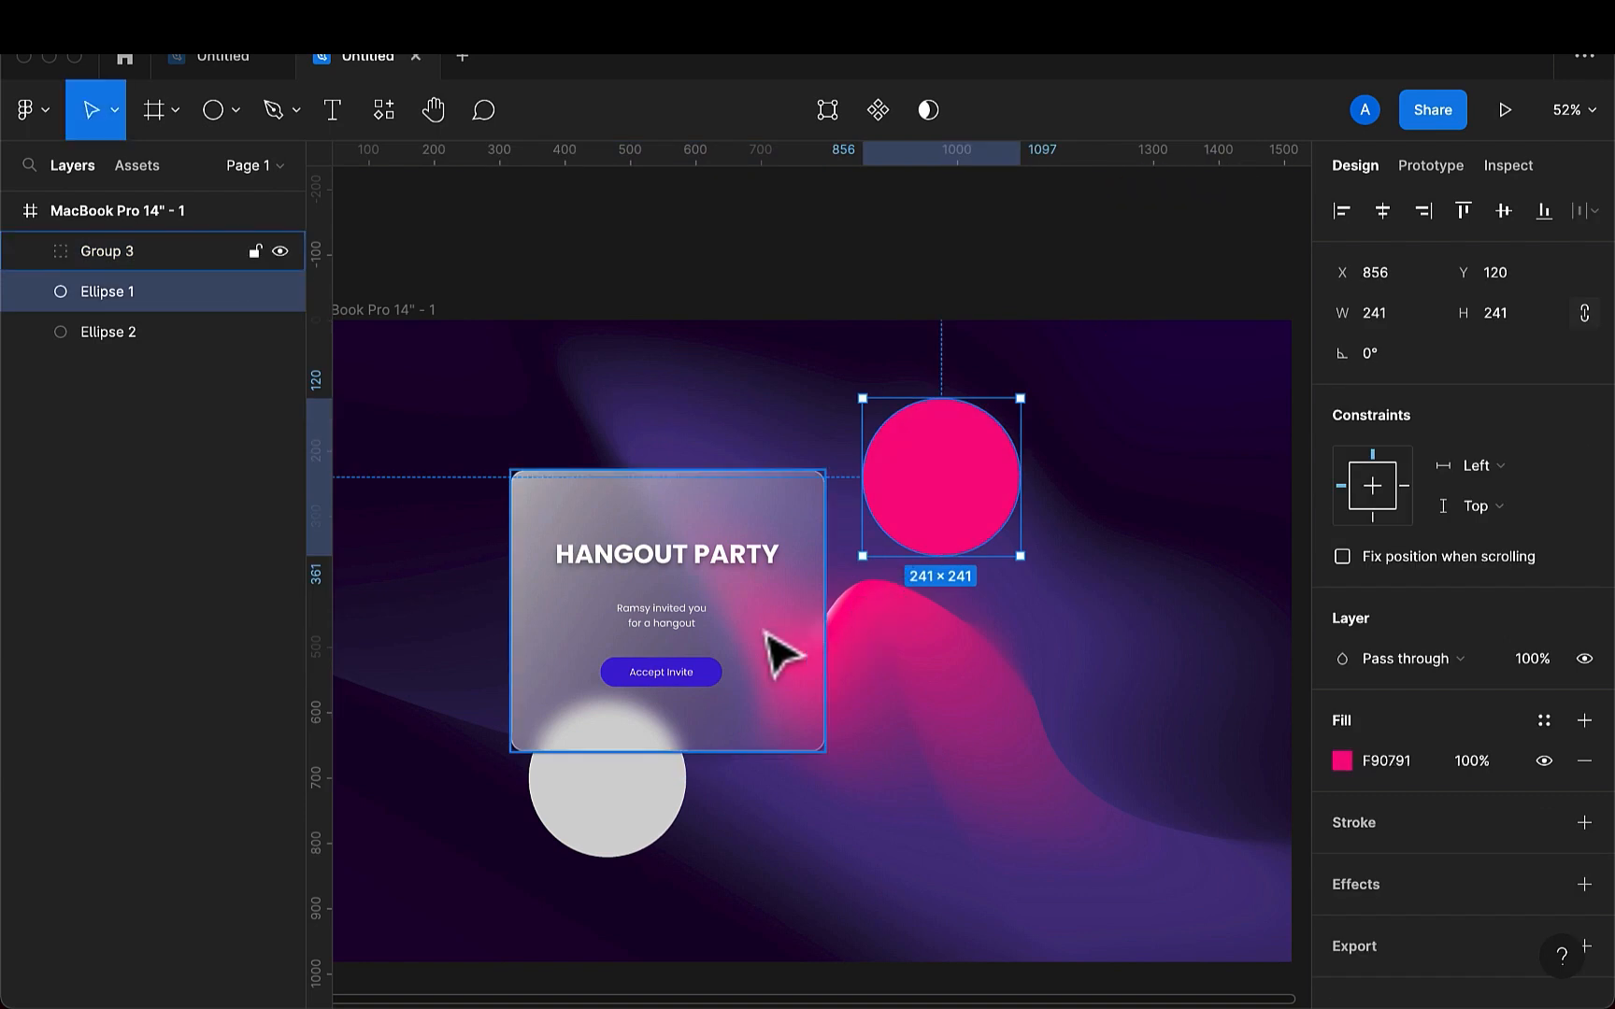
click(781, 654)
drag(768, 633, 893, 660)
- Fill the lower-left circle with the cyan 21E0E8
click(624, 844)
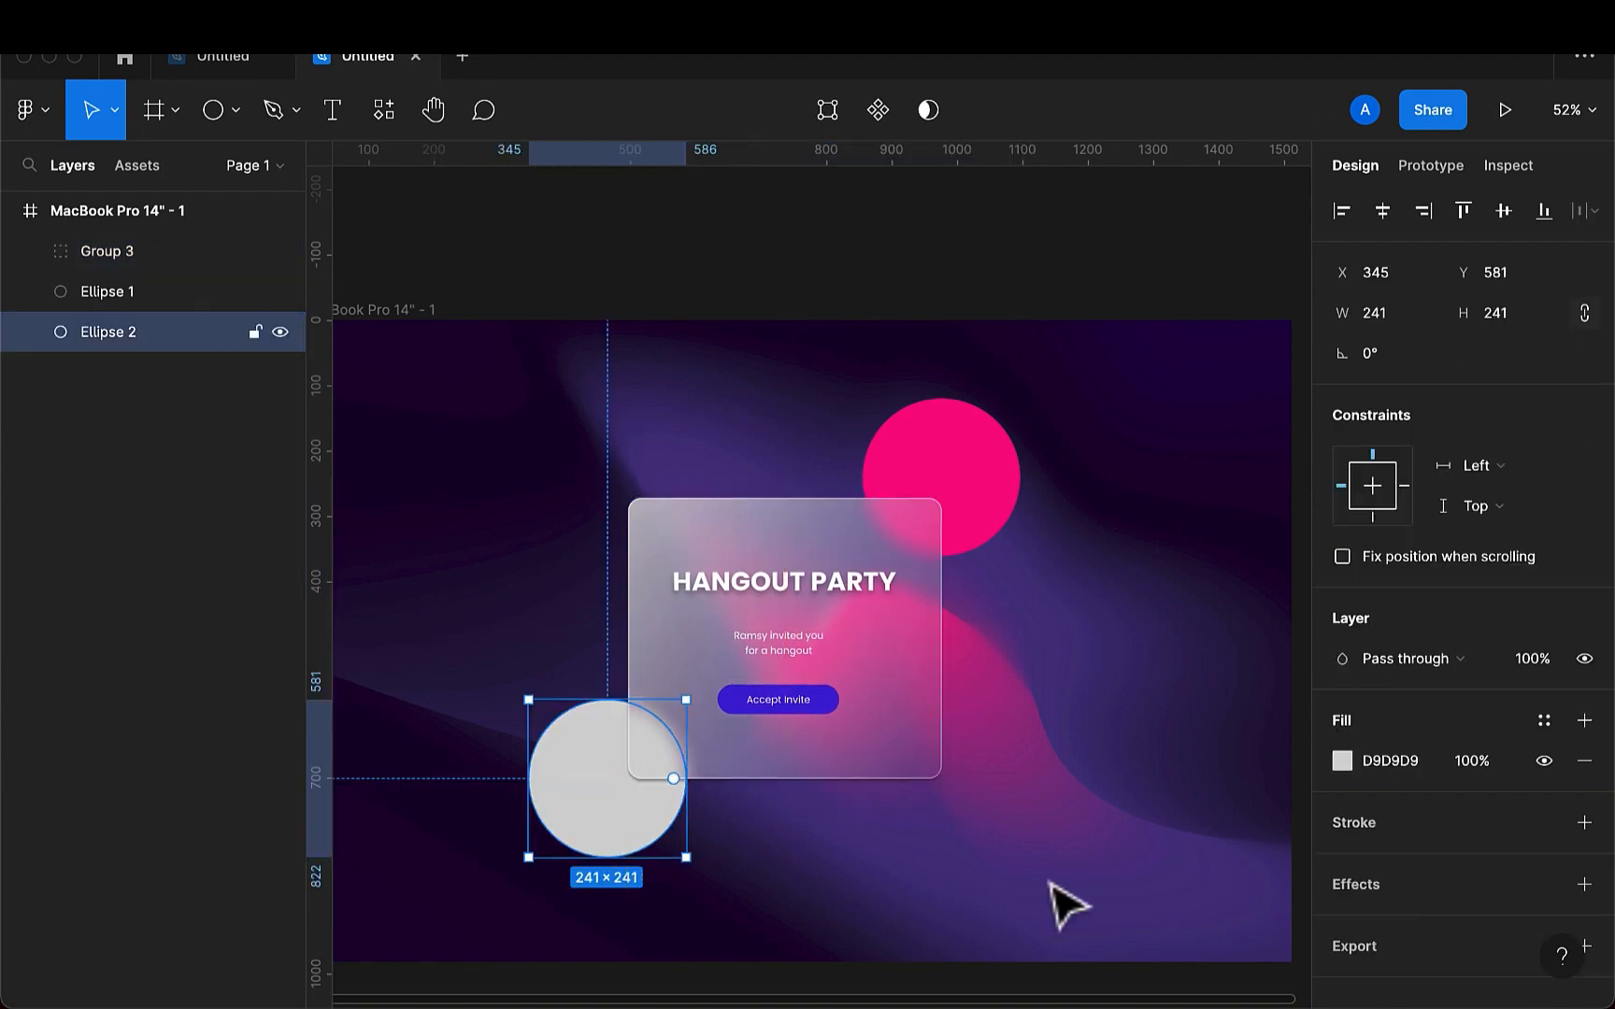
click(1418, 764)
key(BackSpace)
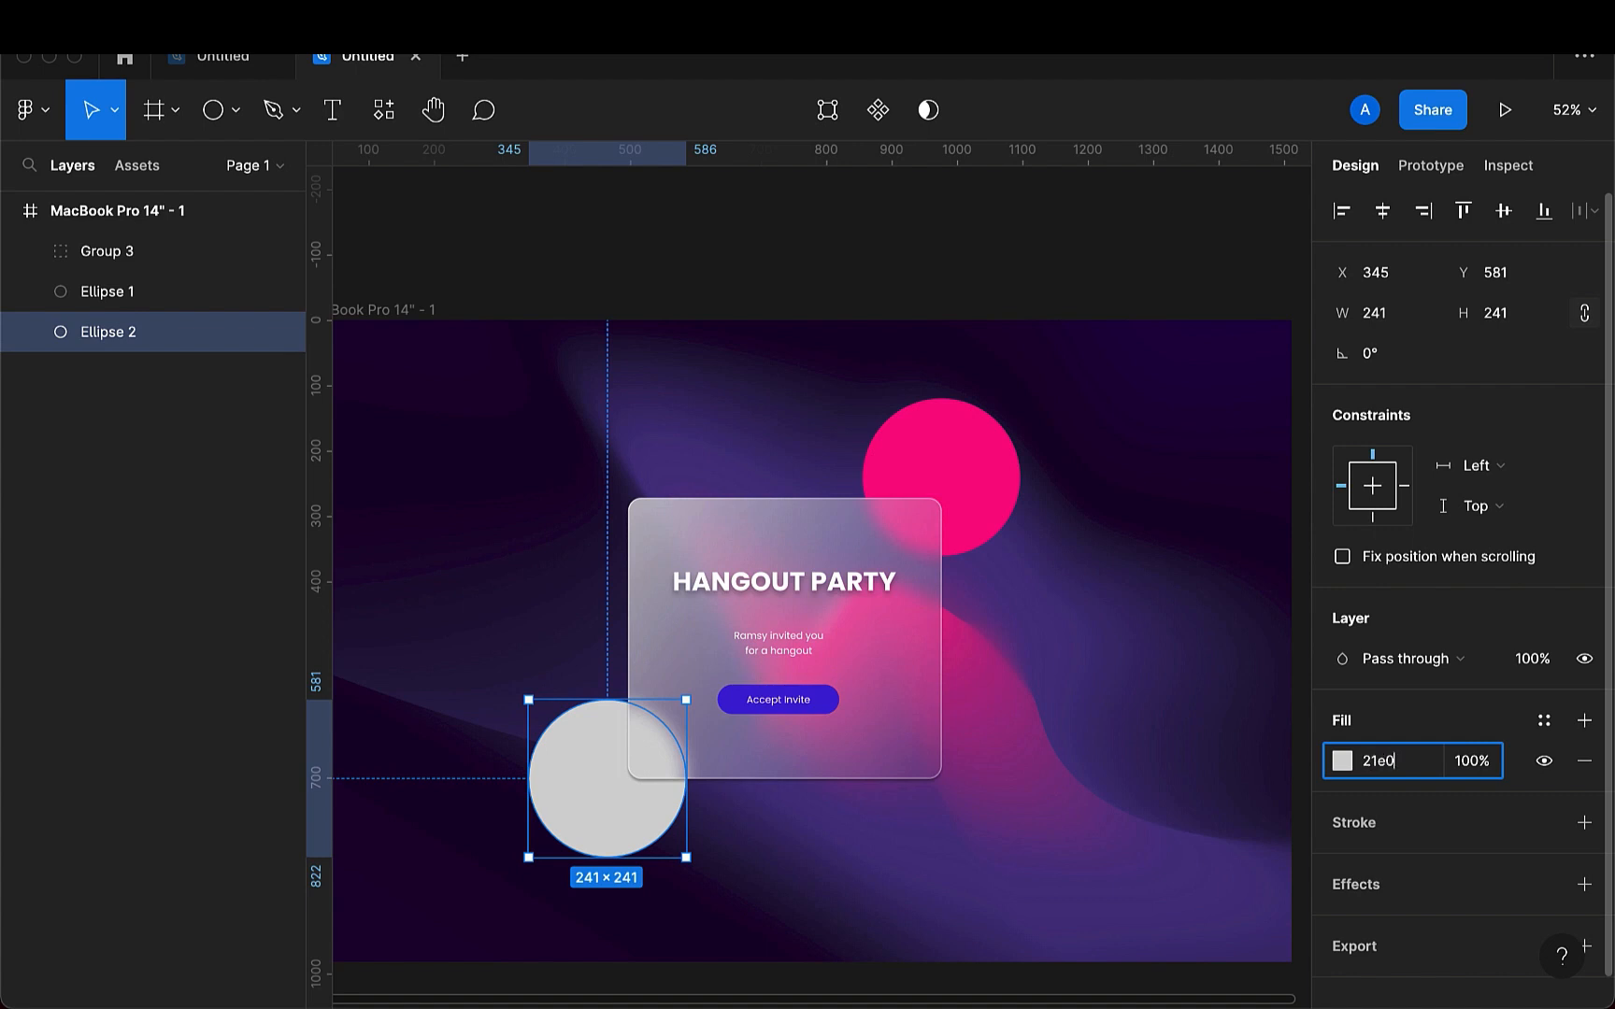
key(Return)
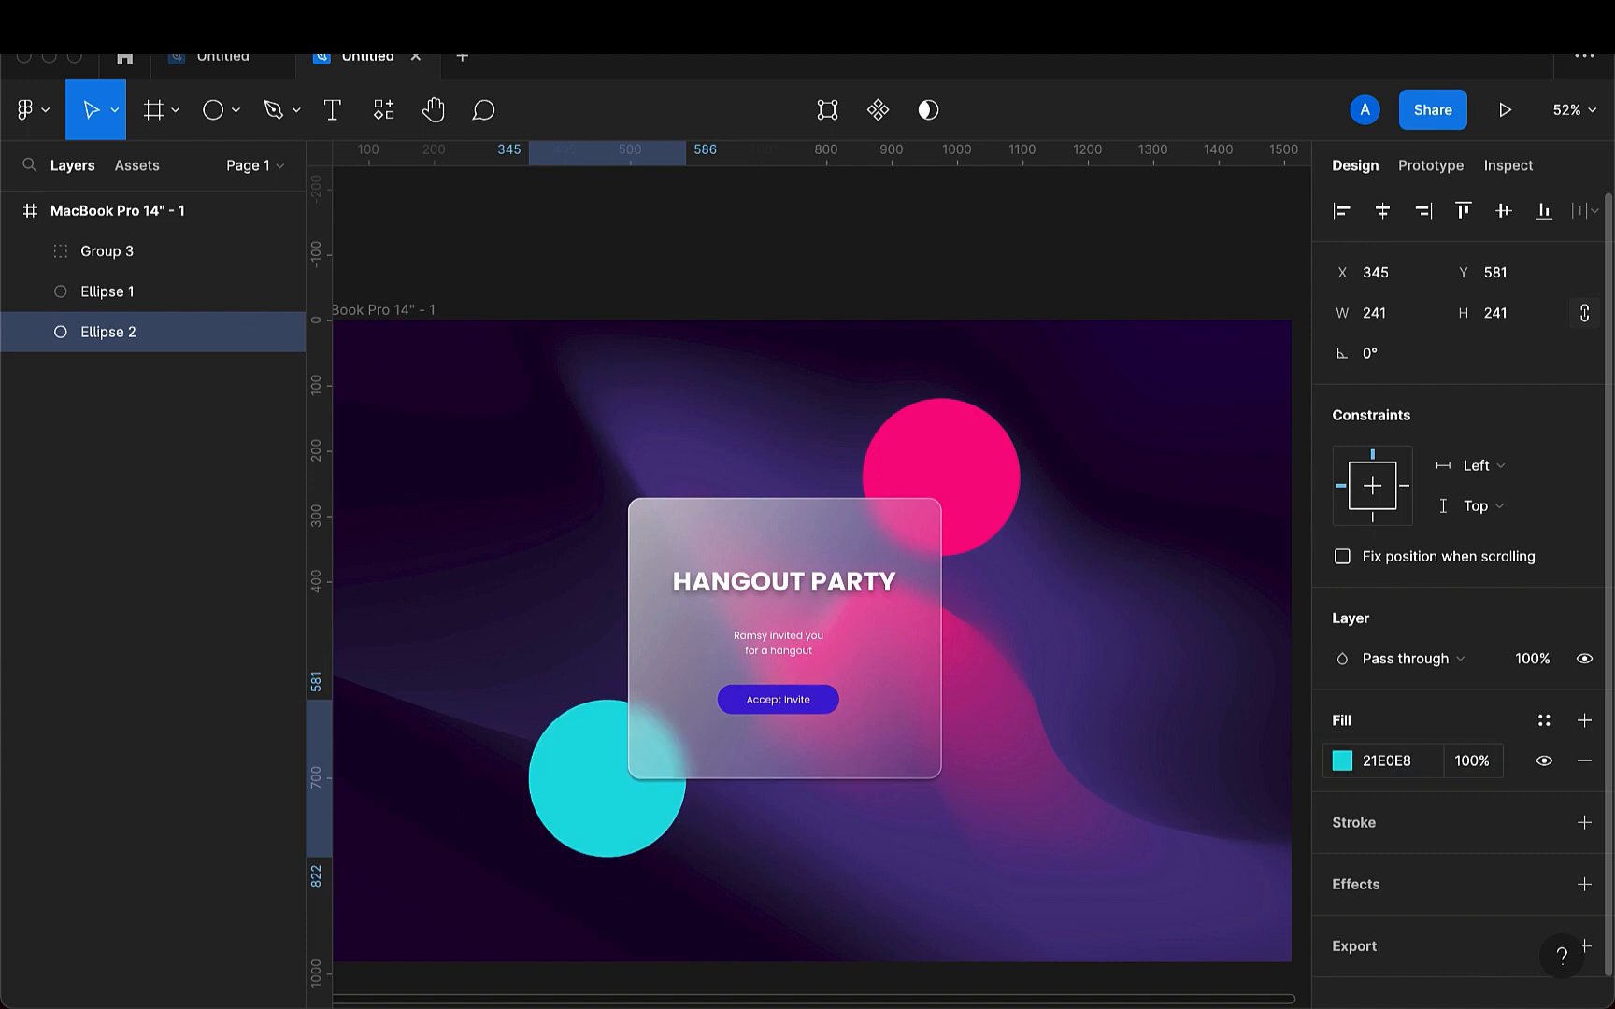
scroll(1138, 752, down, 2)
key(Escape)
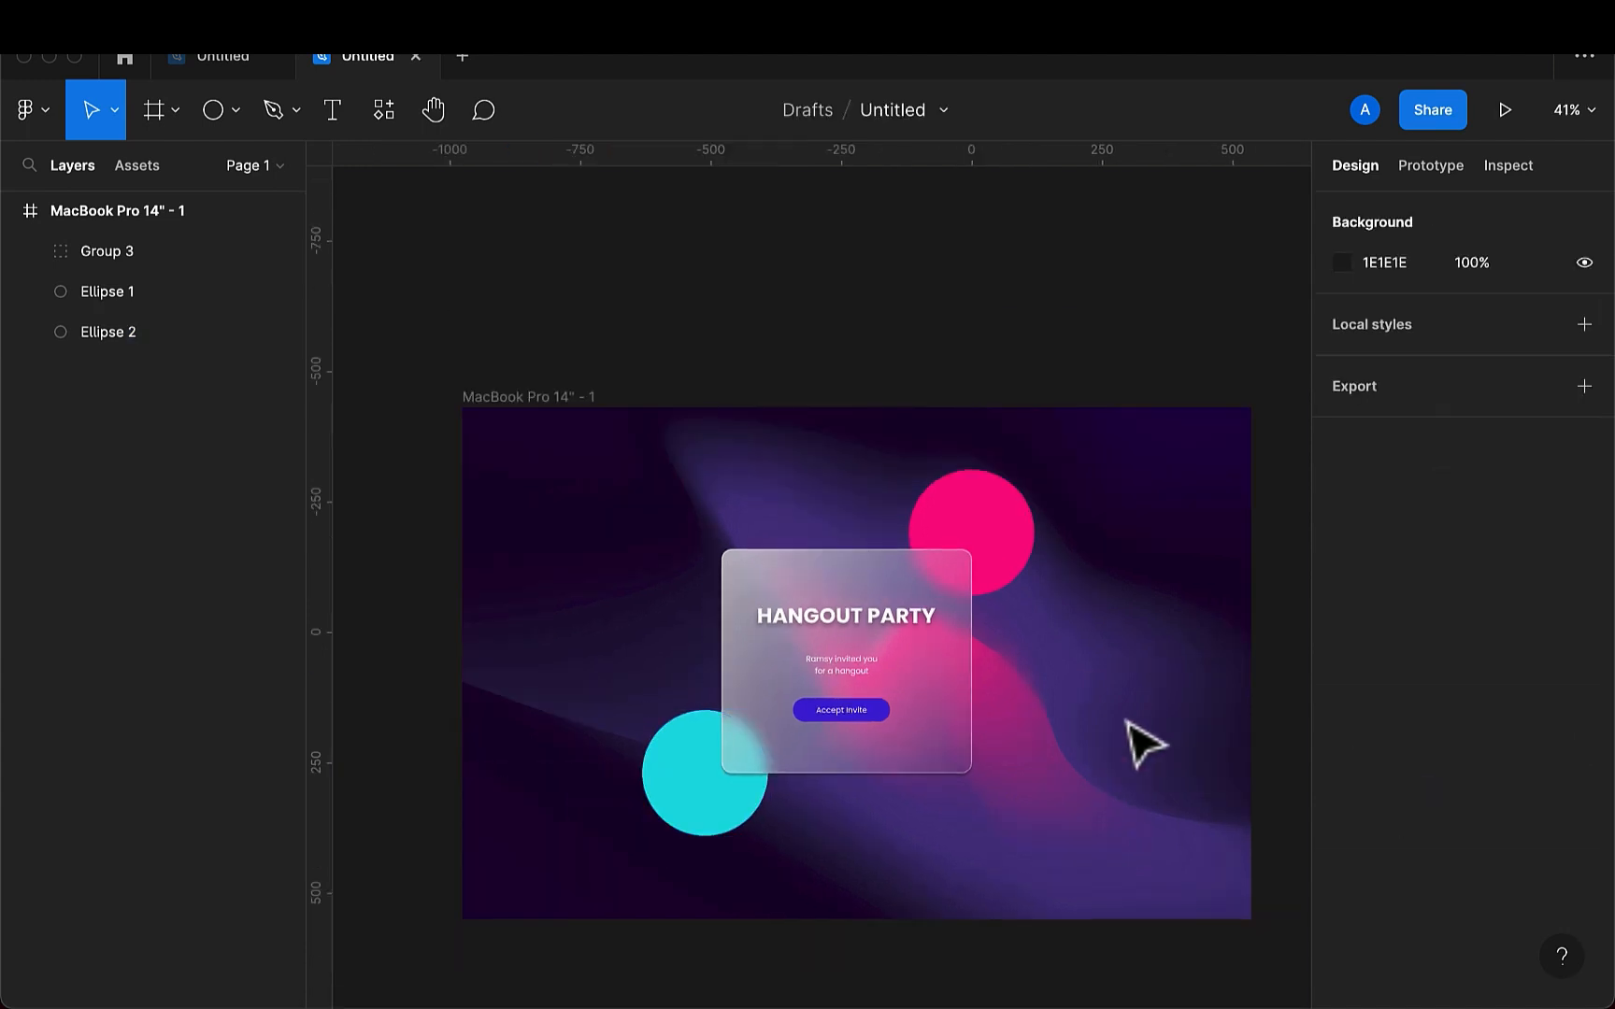
- Move the pink circle to about X 844, Y 152 so it overlaps the card's upper-right corner more
click(1027, 570)
drag(1007, 559, 1001, 576)
scroll(1112, 701, down, 2)
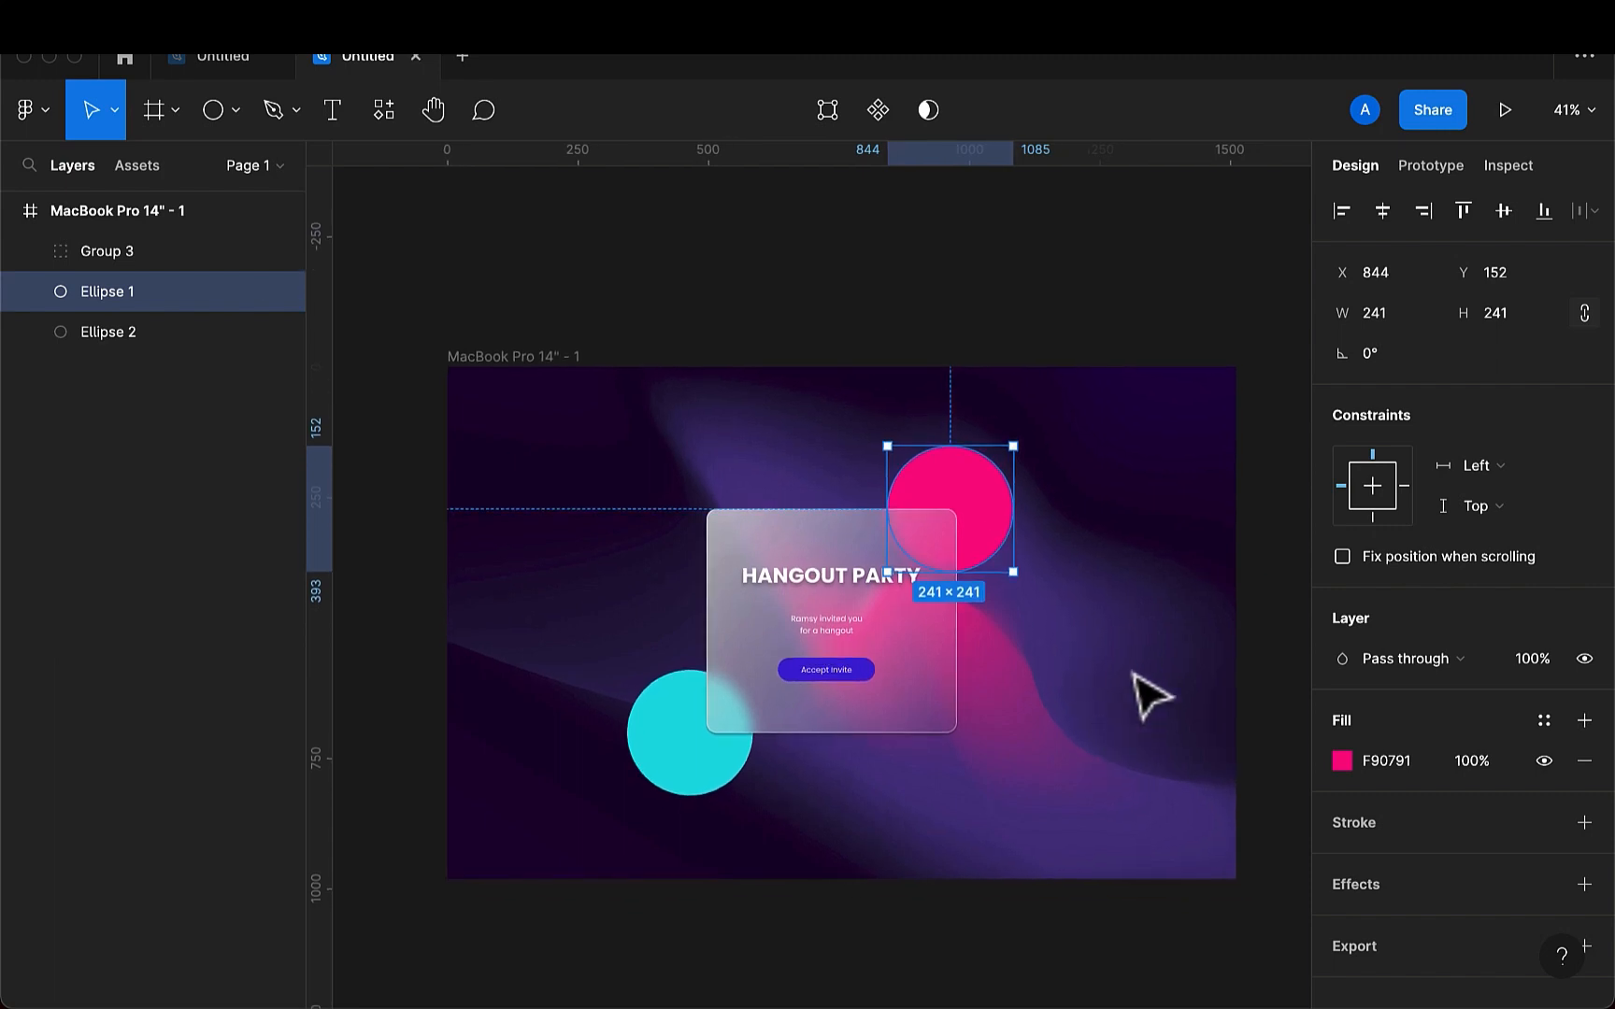
click(647, 635)
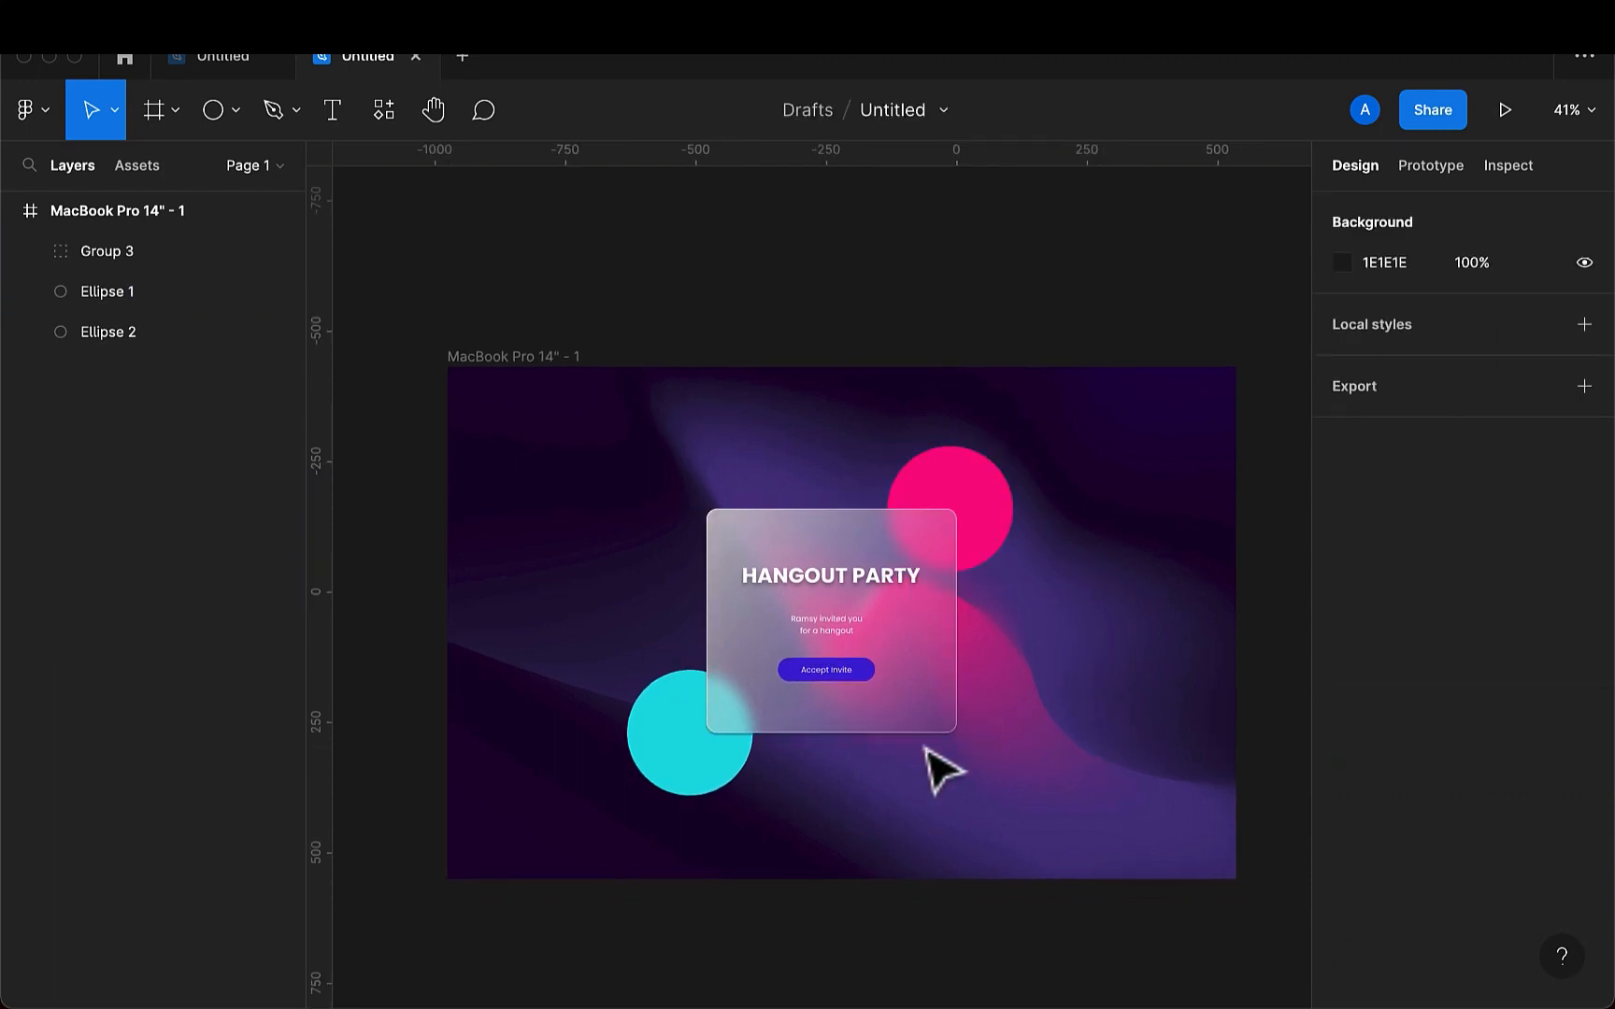
- Generate a 220 × 220 inverted noise image with the Noise plugin, raising the contrast to nearly the middle of its range
scroll(925, 773, down, 2)
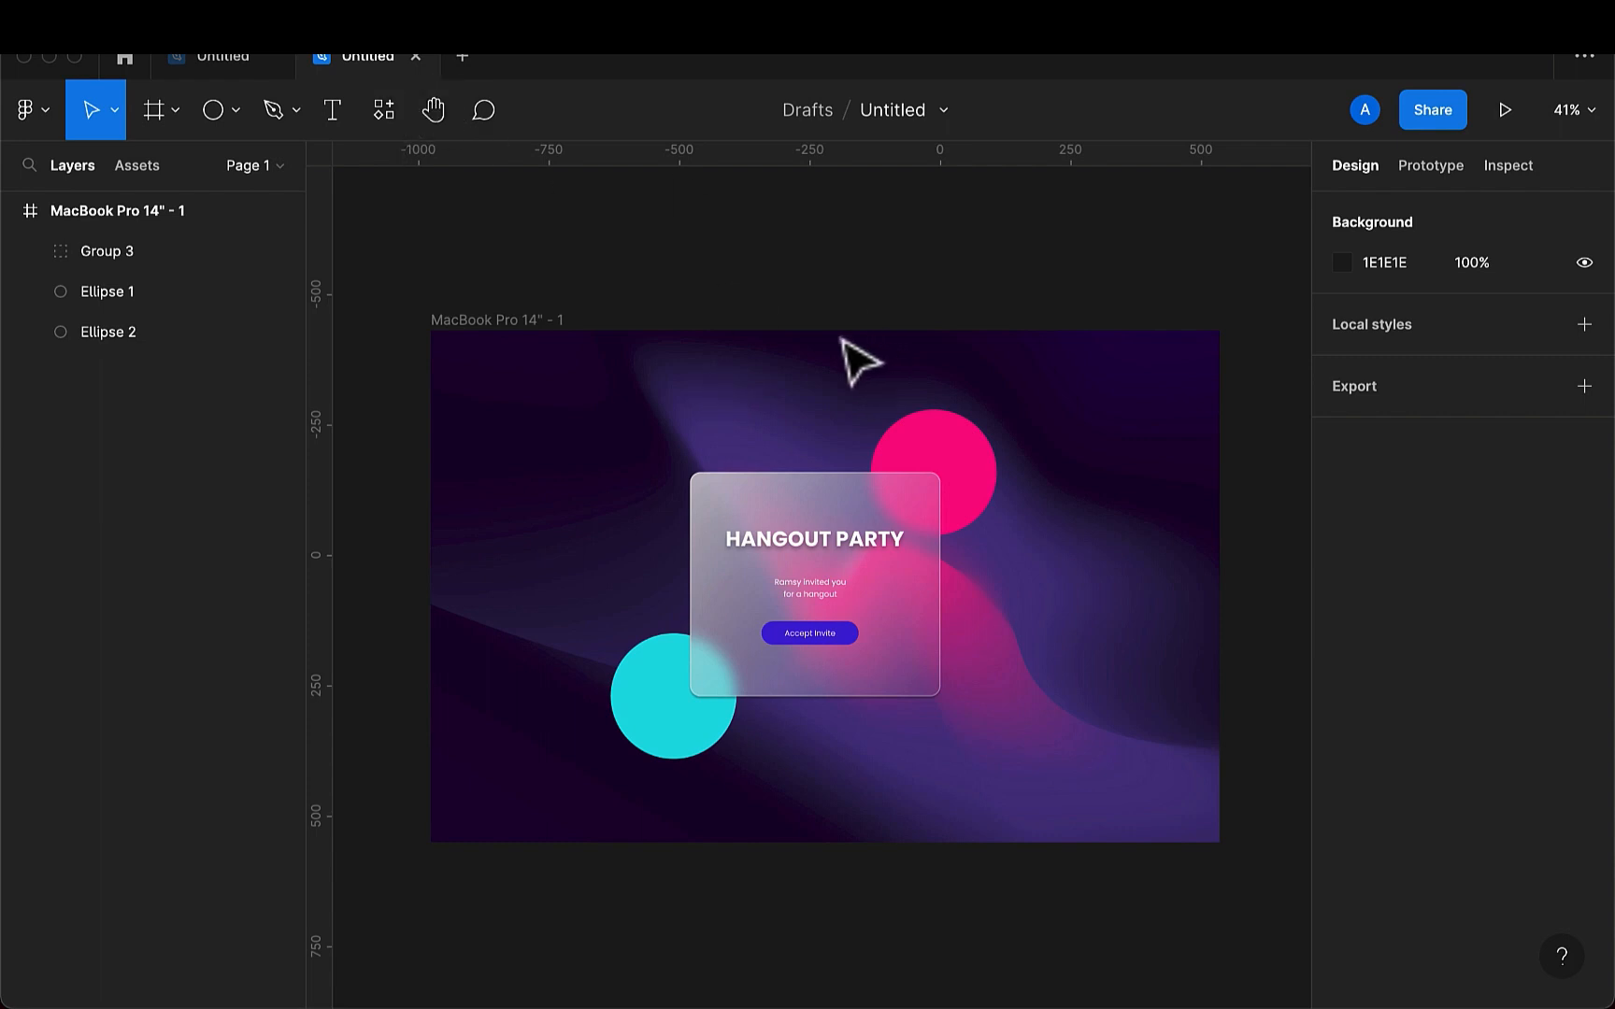
click(382, 121)
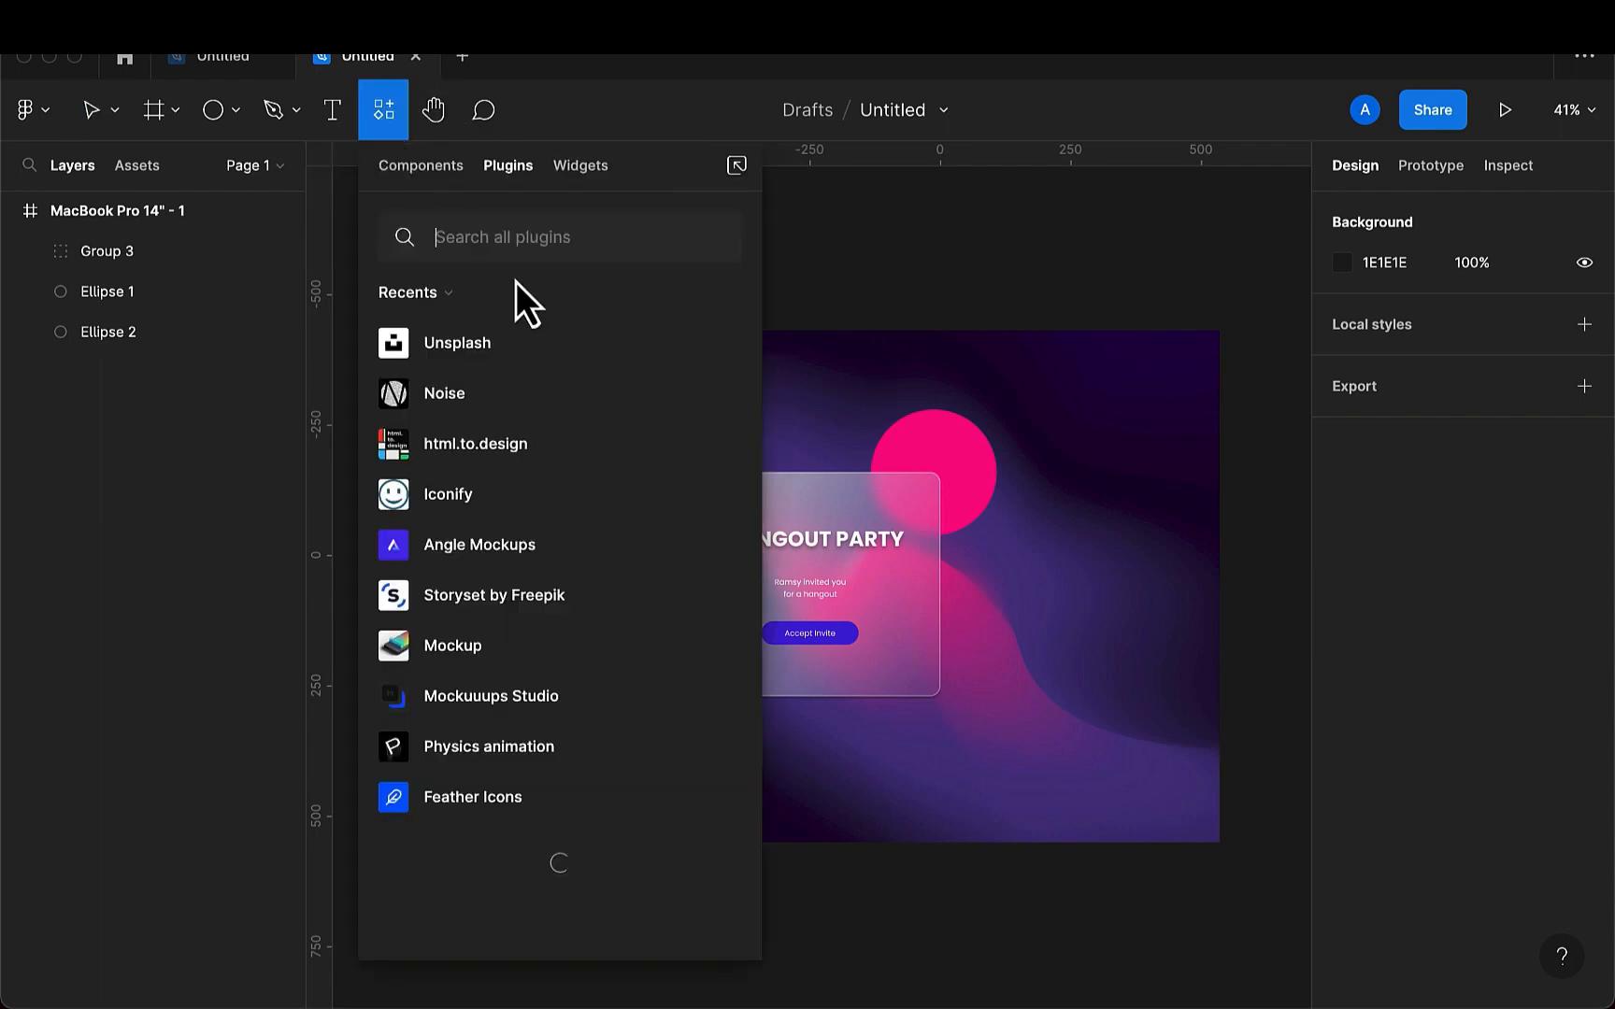
mouse_move(725, 386)
click(723, 395)
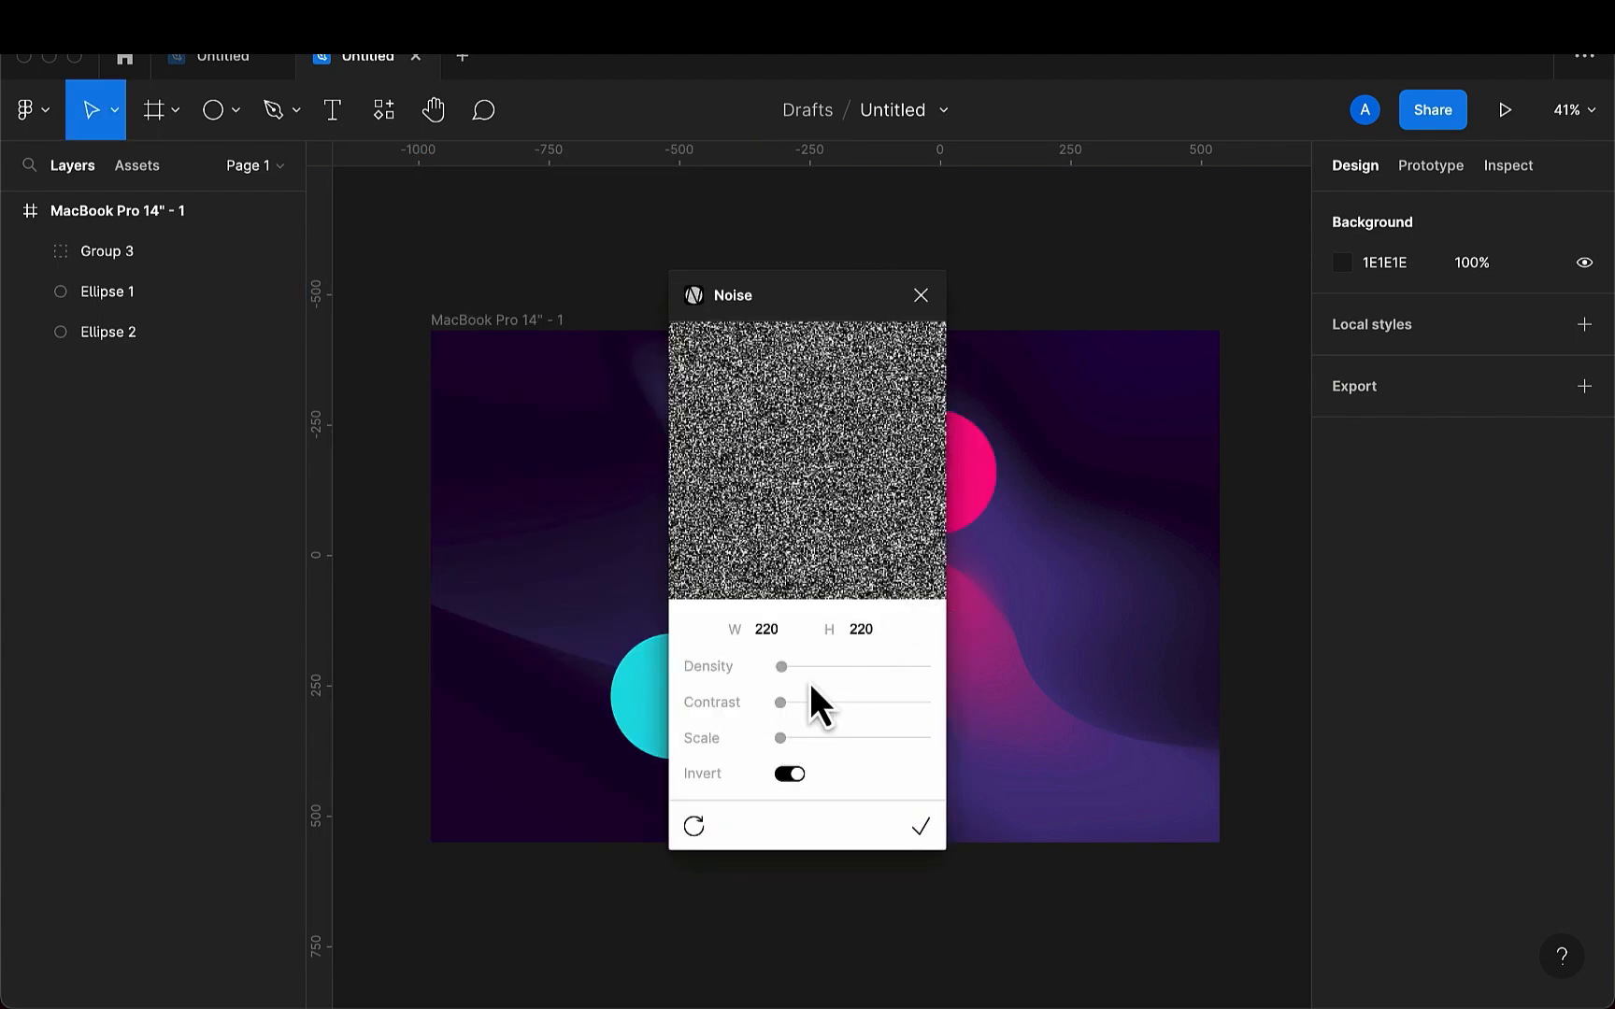
drag(781, 706, 849, 703)
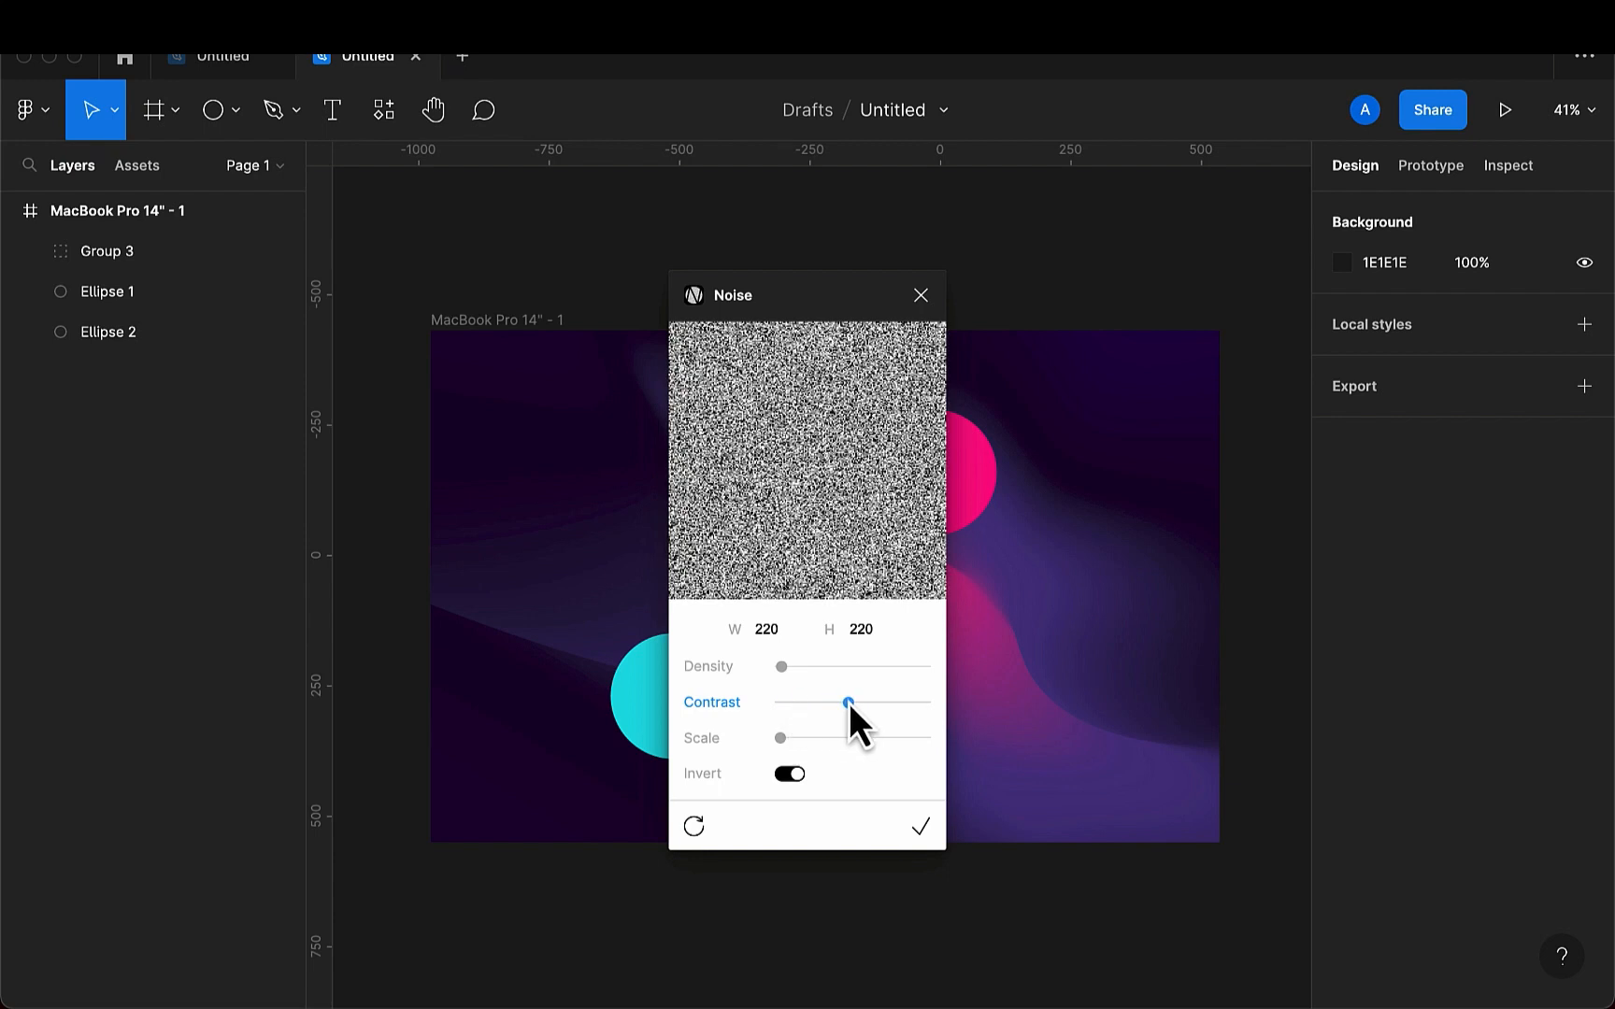
click(918, 829)
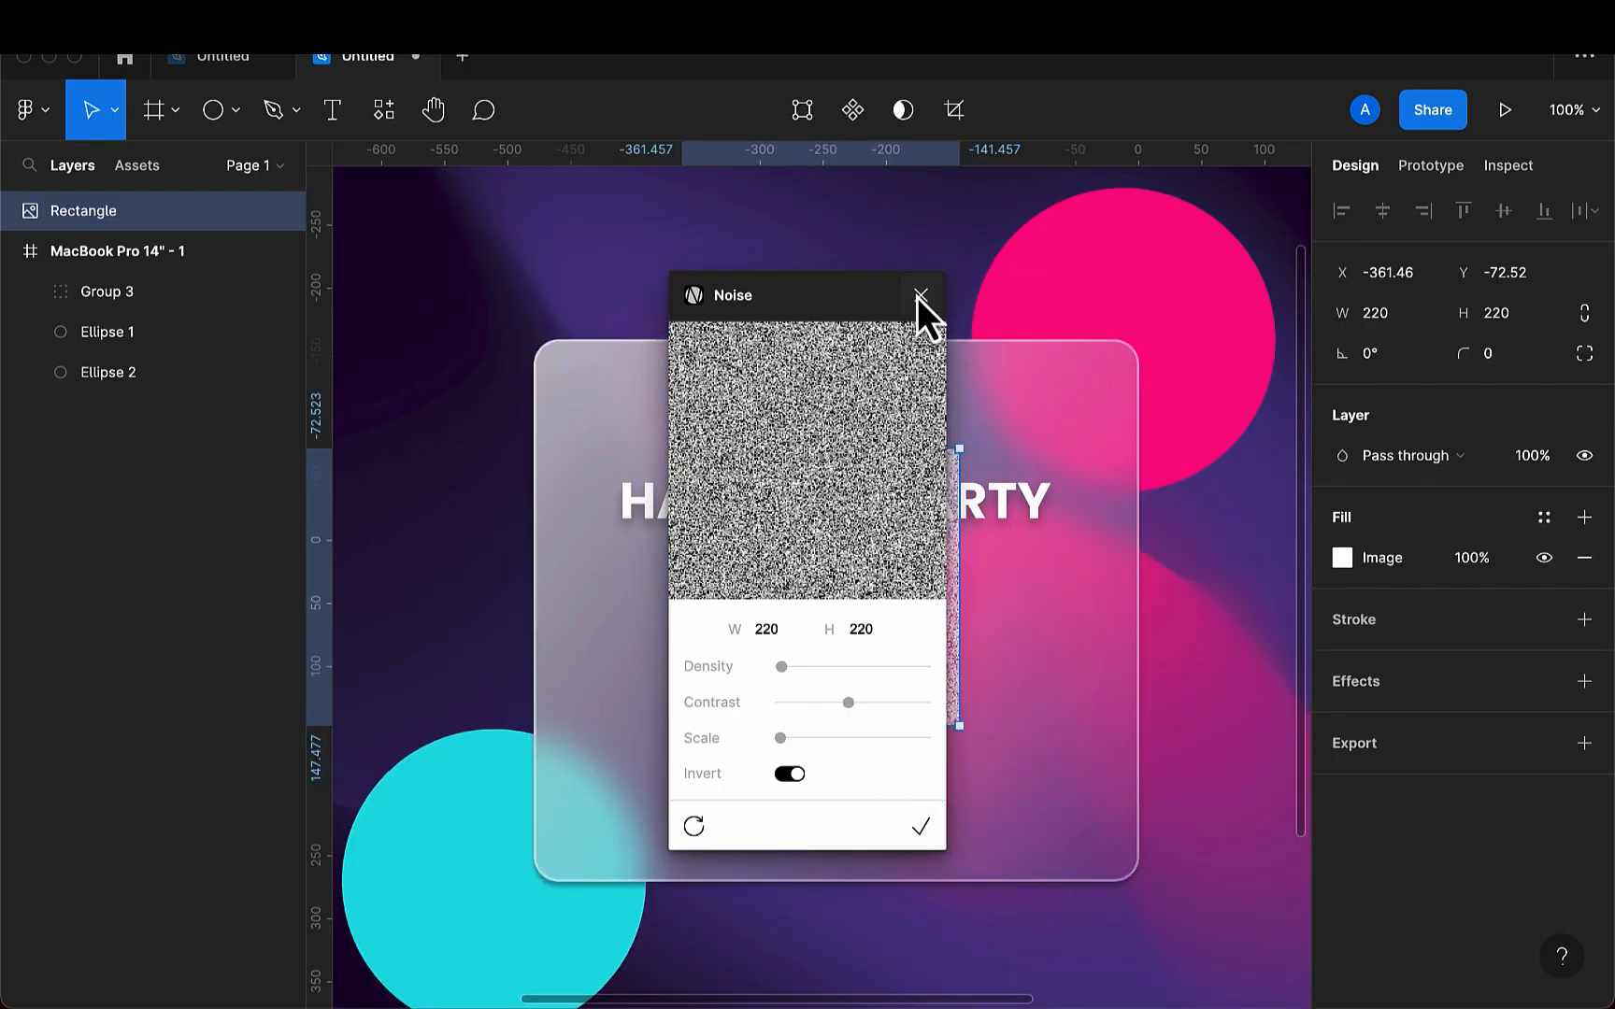
click(921, 296)
- Align the noise rectangle with the card's left edge and stretch it to 480 × 431 so it covers the whole card
drag(864, 665, 716, 562)
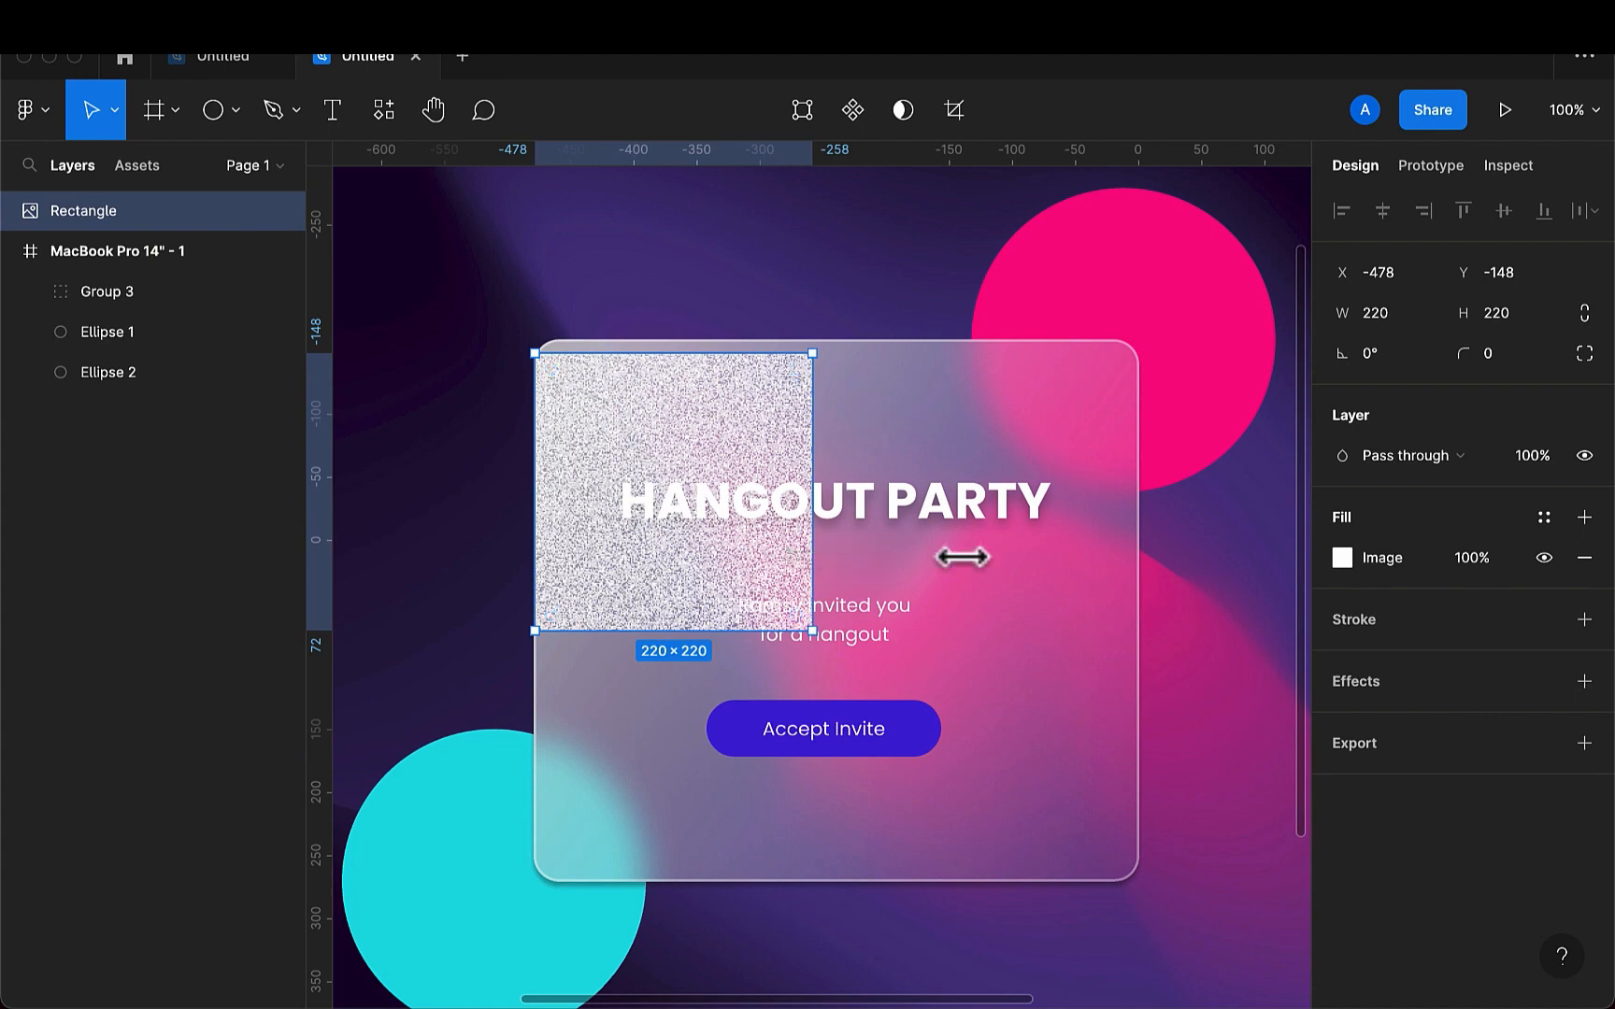
drag(961, 557, 1141, 580)
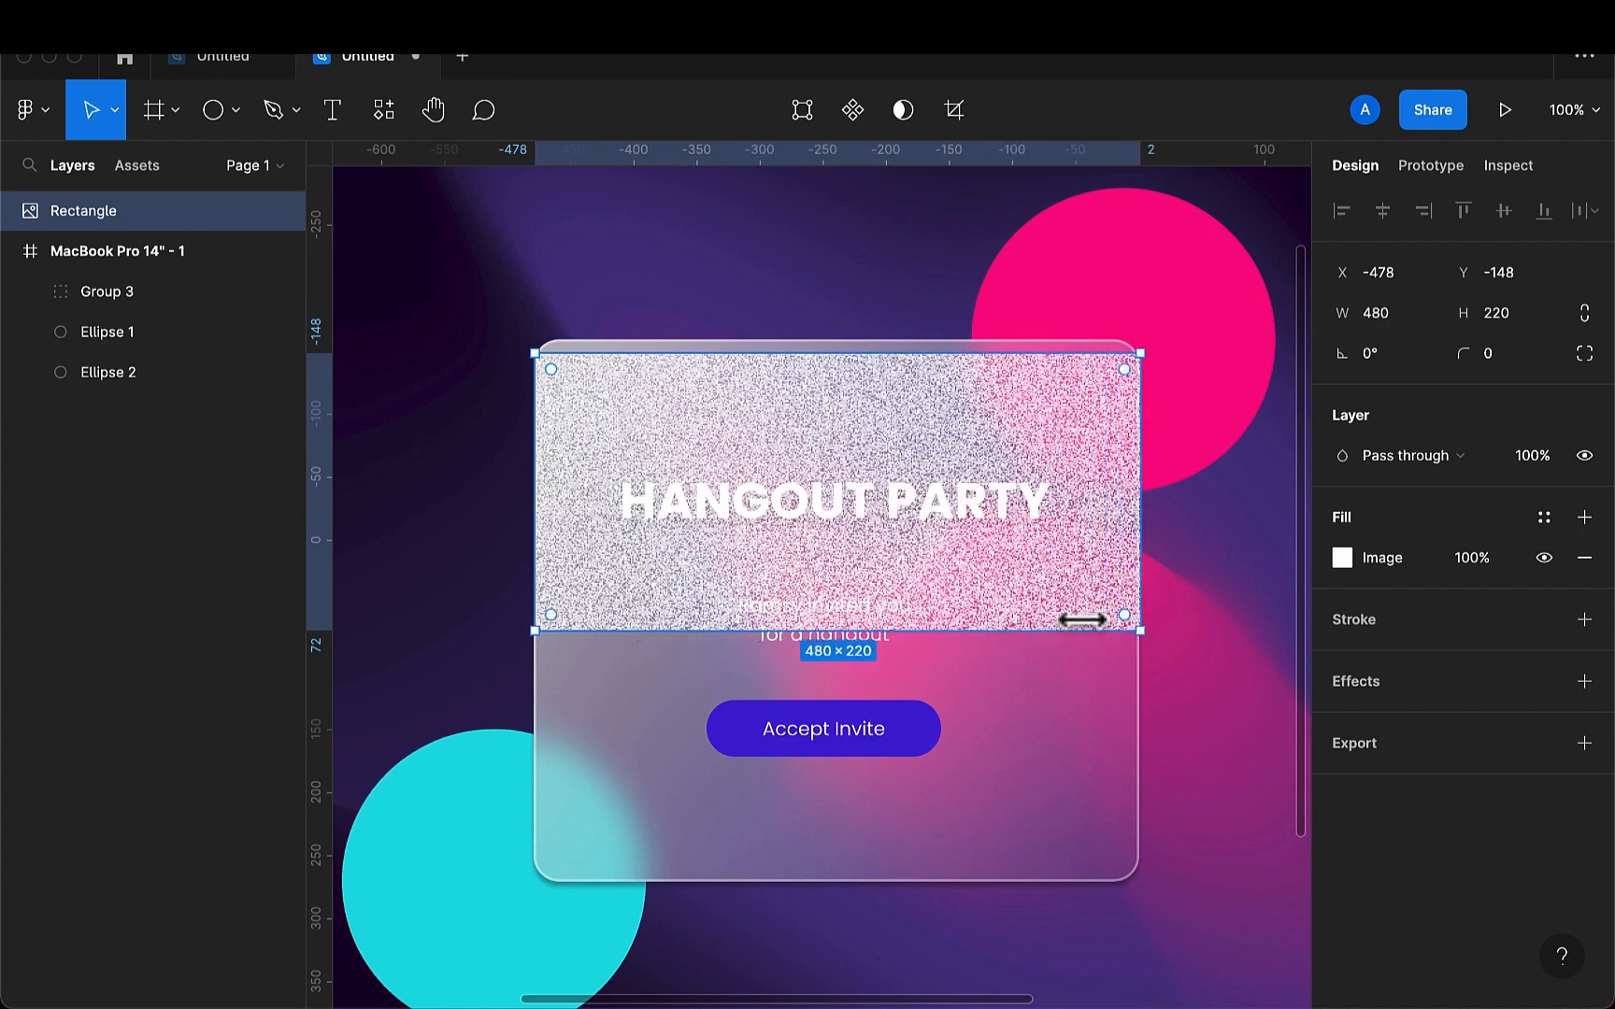
drag(1046, 640, 1066, 883)
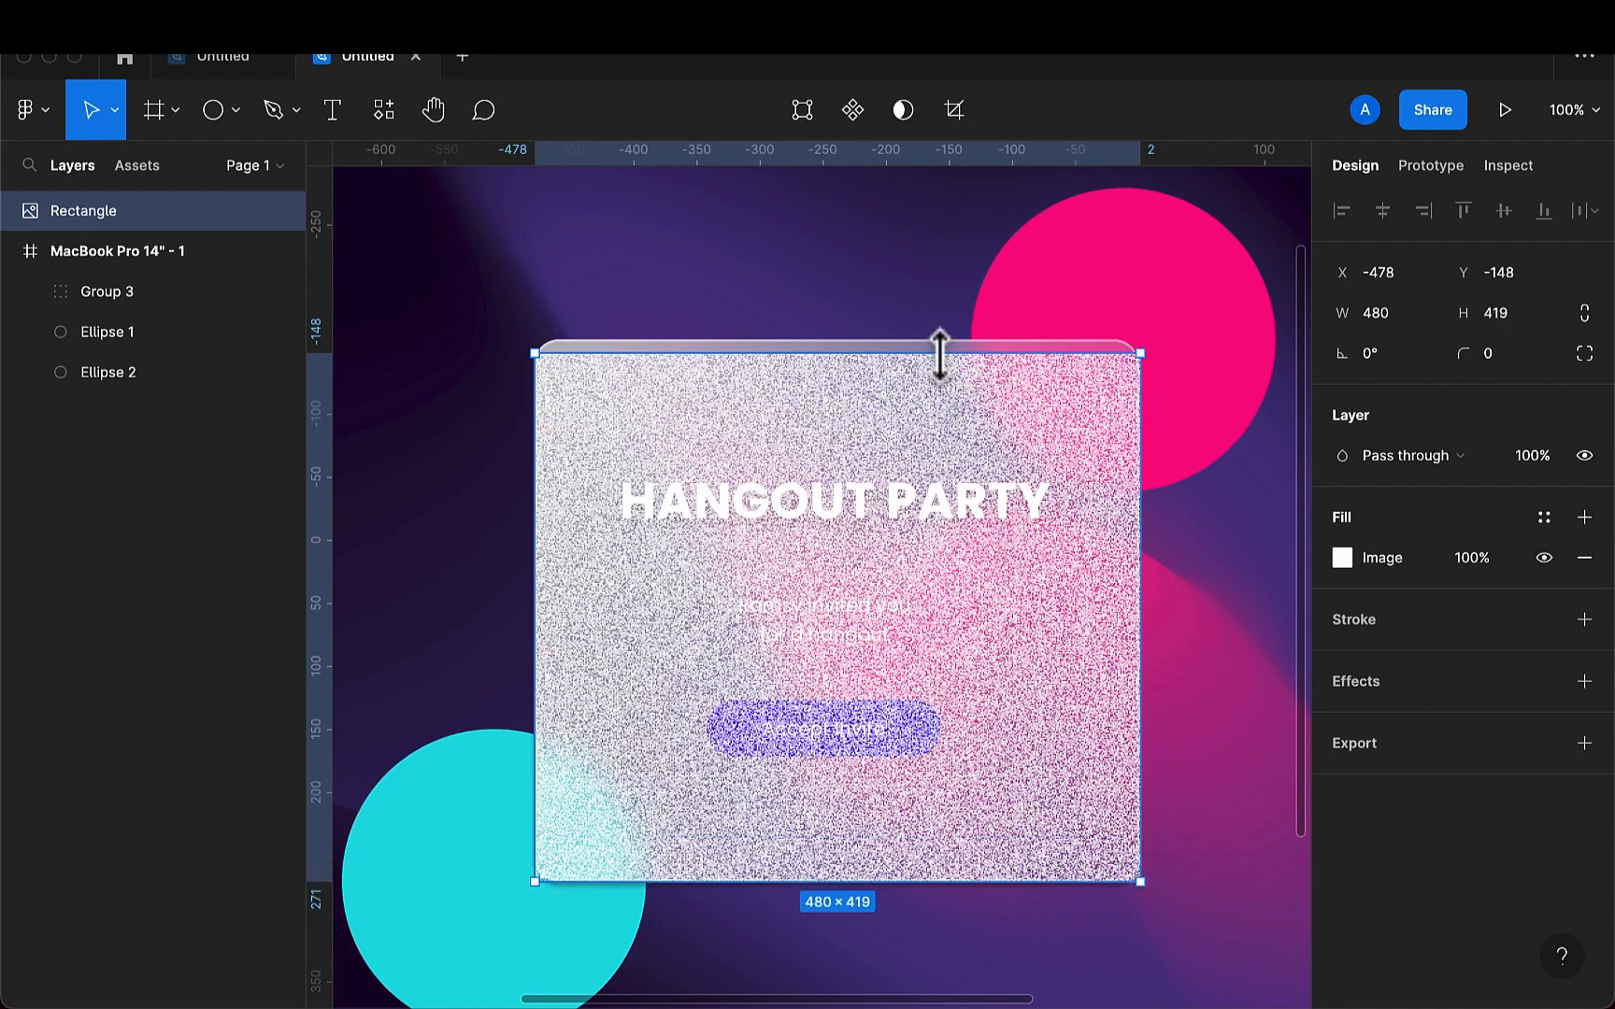
drag(940, 353, 939, 338)
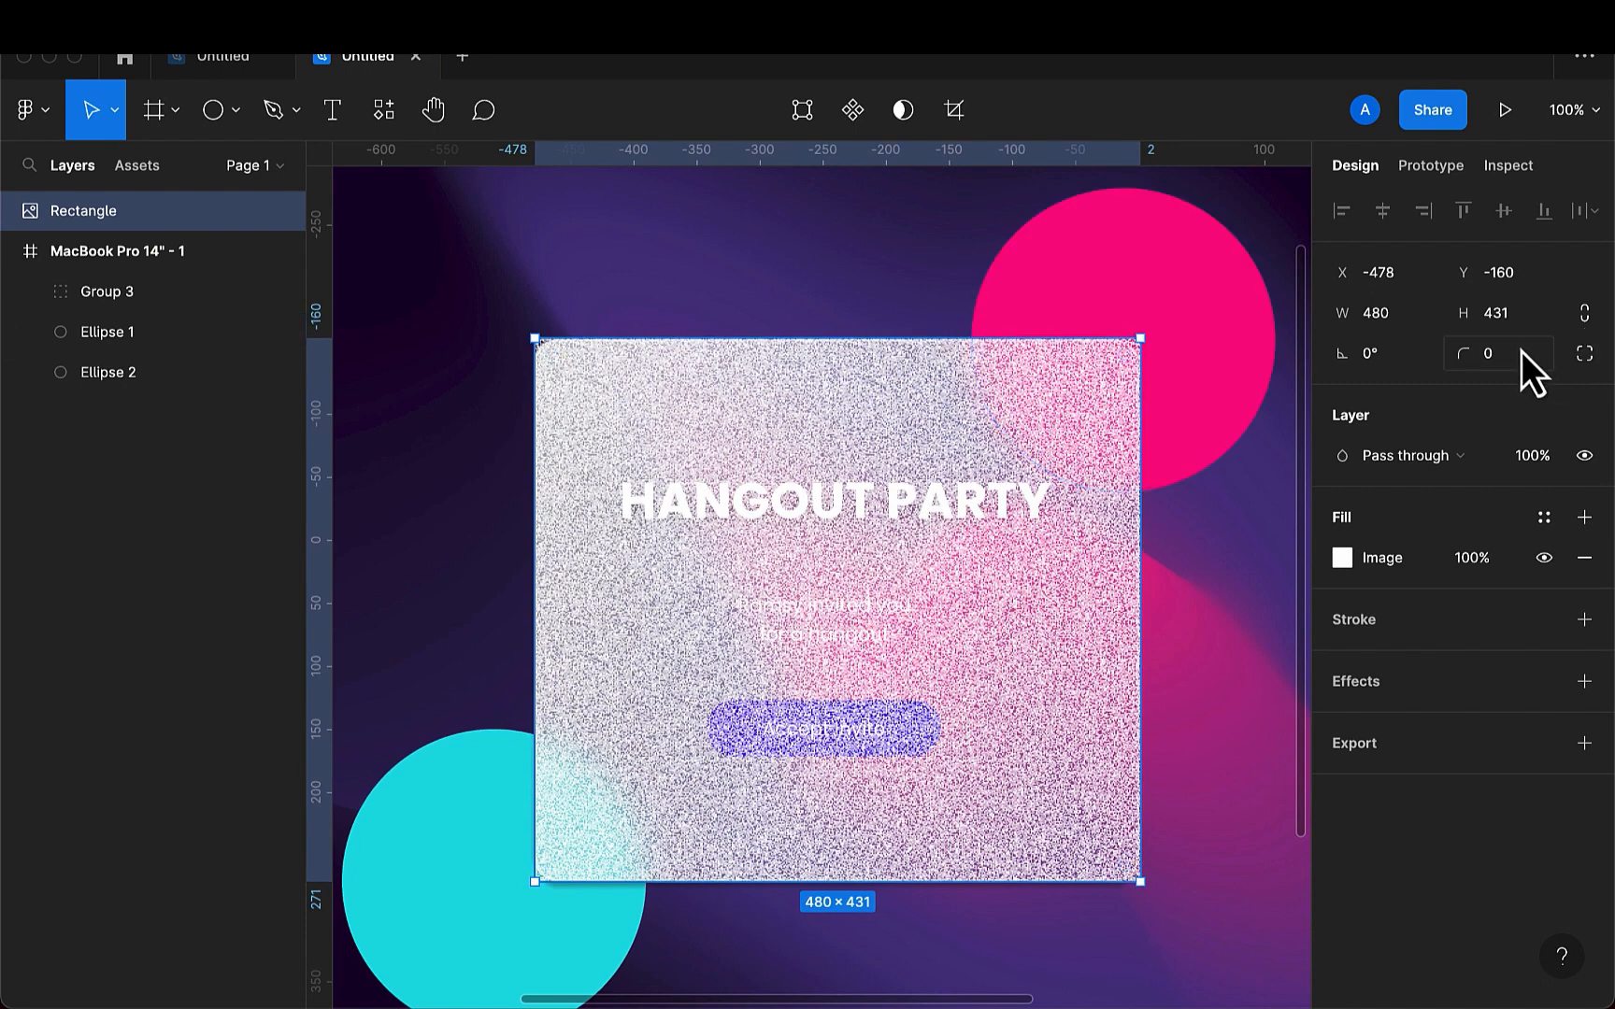
- Set the noise rectangle's corner radius to 20 and move its layer into the MacBook Pro 14" - 1 frame, above Group 3
text(20)
key(Return)
drag(110, 216, 109, 278)
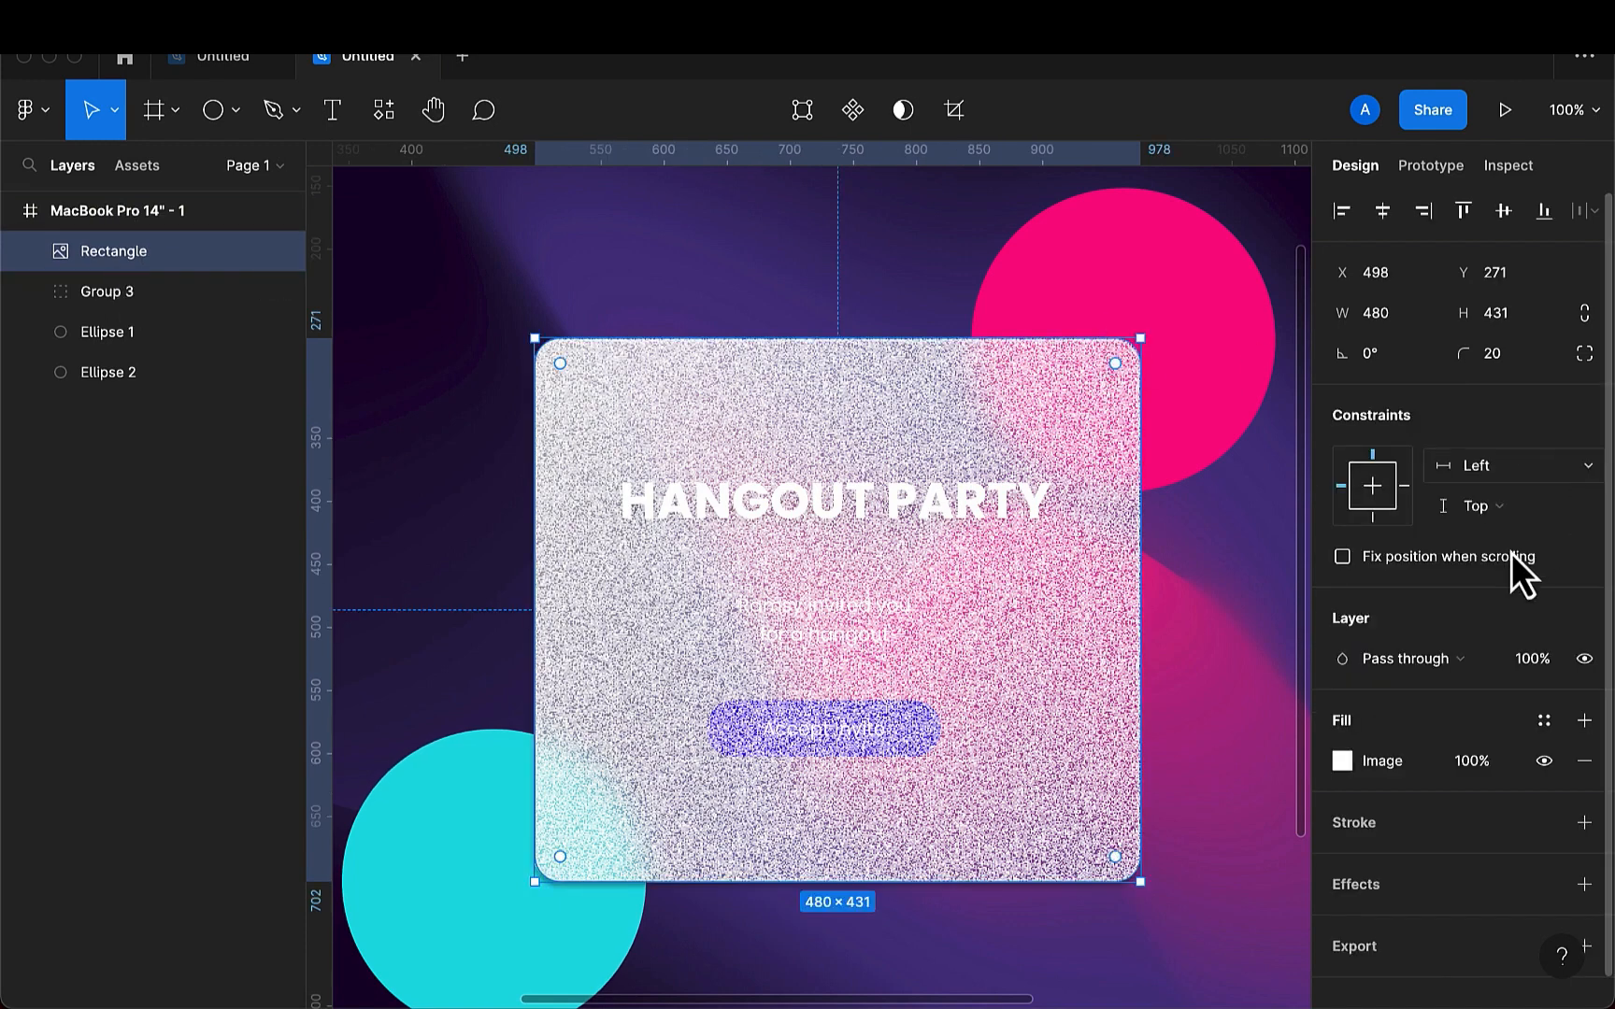
- Lower the noise rectangle's image fill opacity to 10% and set its layer blend mode to Multiply
scroll(1386, 762, down, 1)
click(1476, 734)
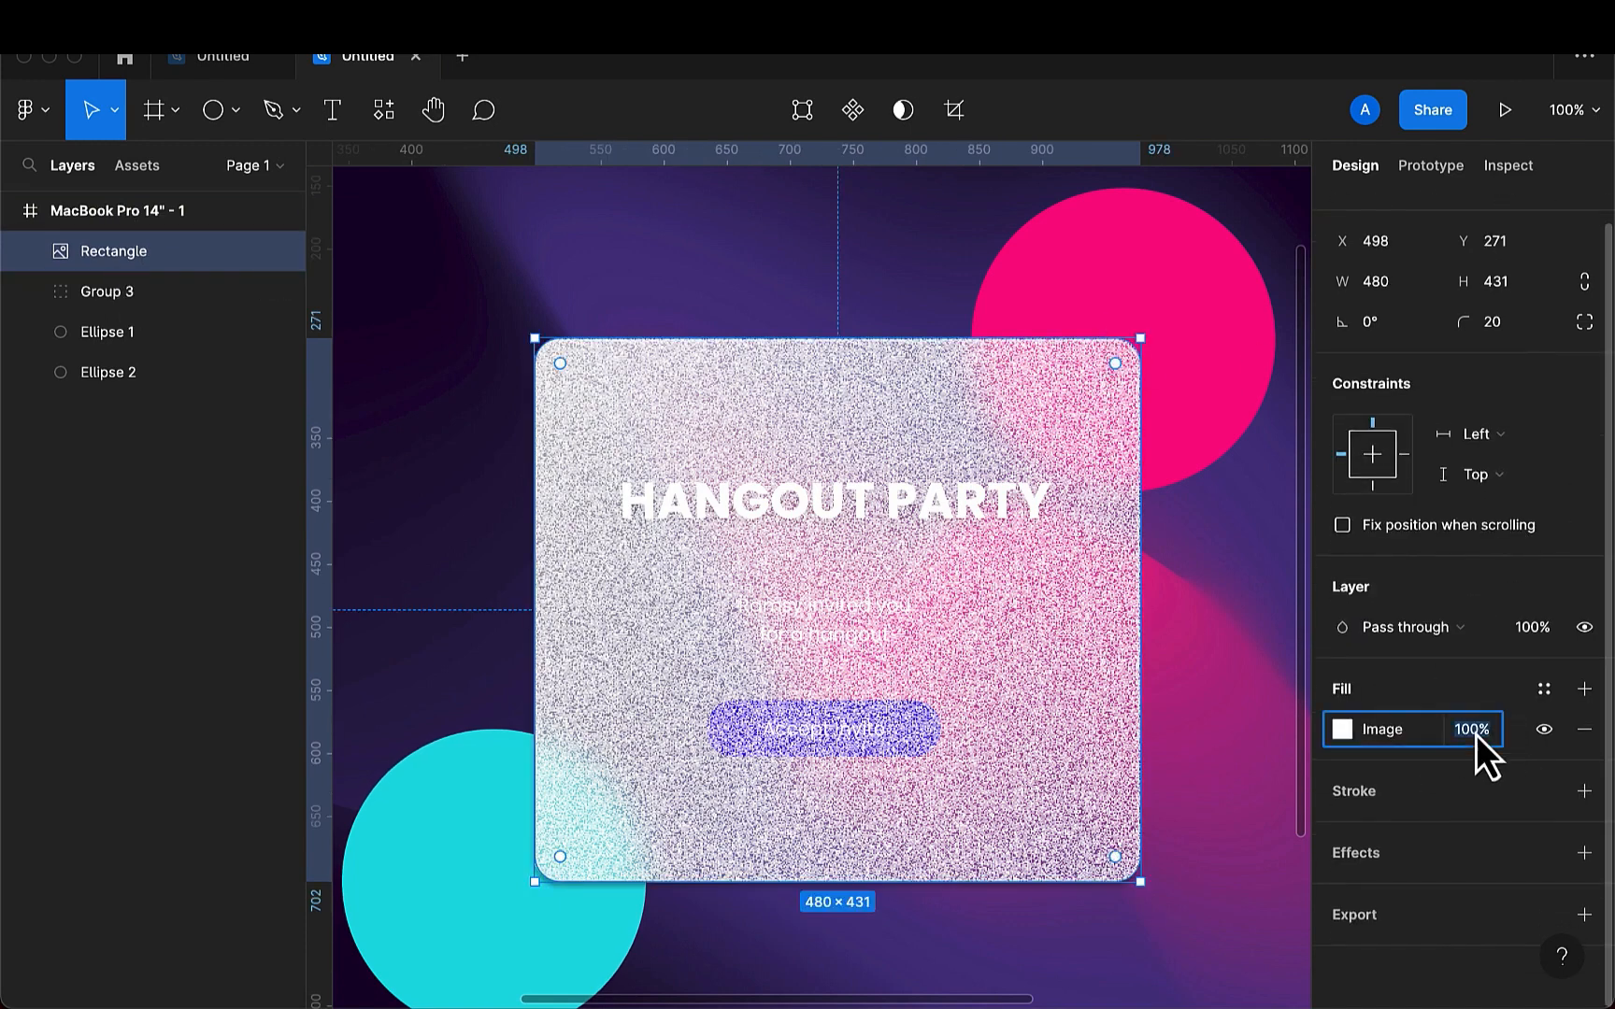
key(BackSpace)
text(10)
key(Return)
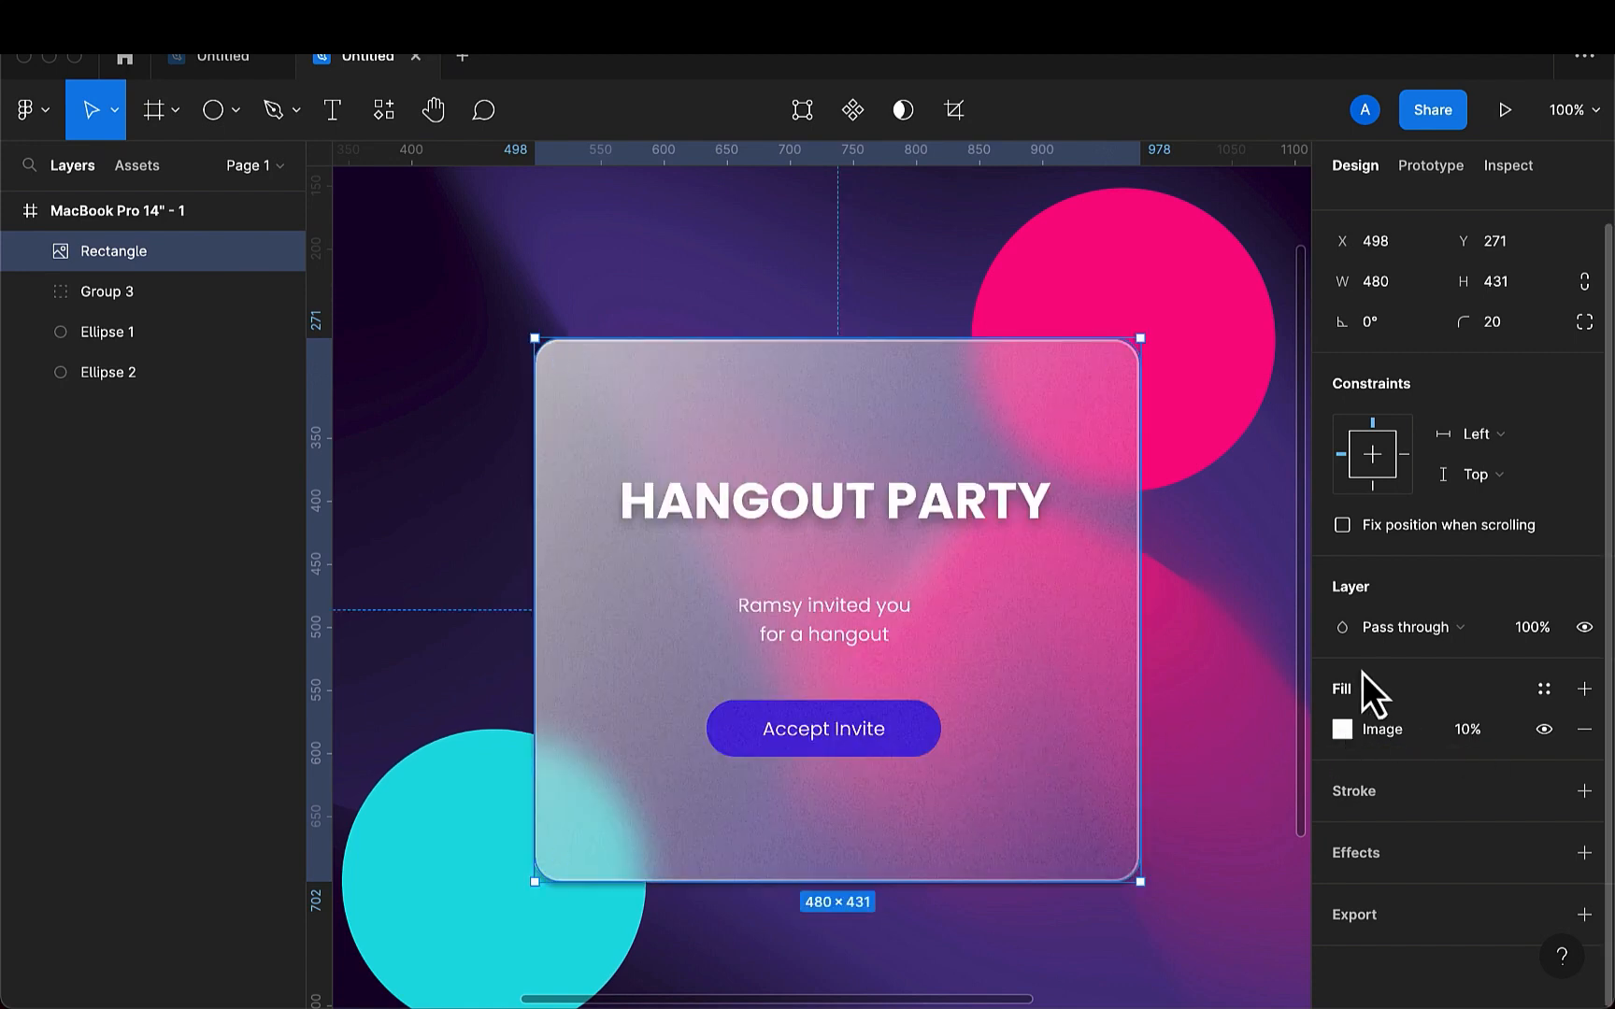
click(1442, 632)
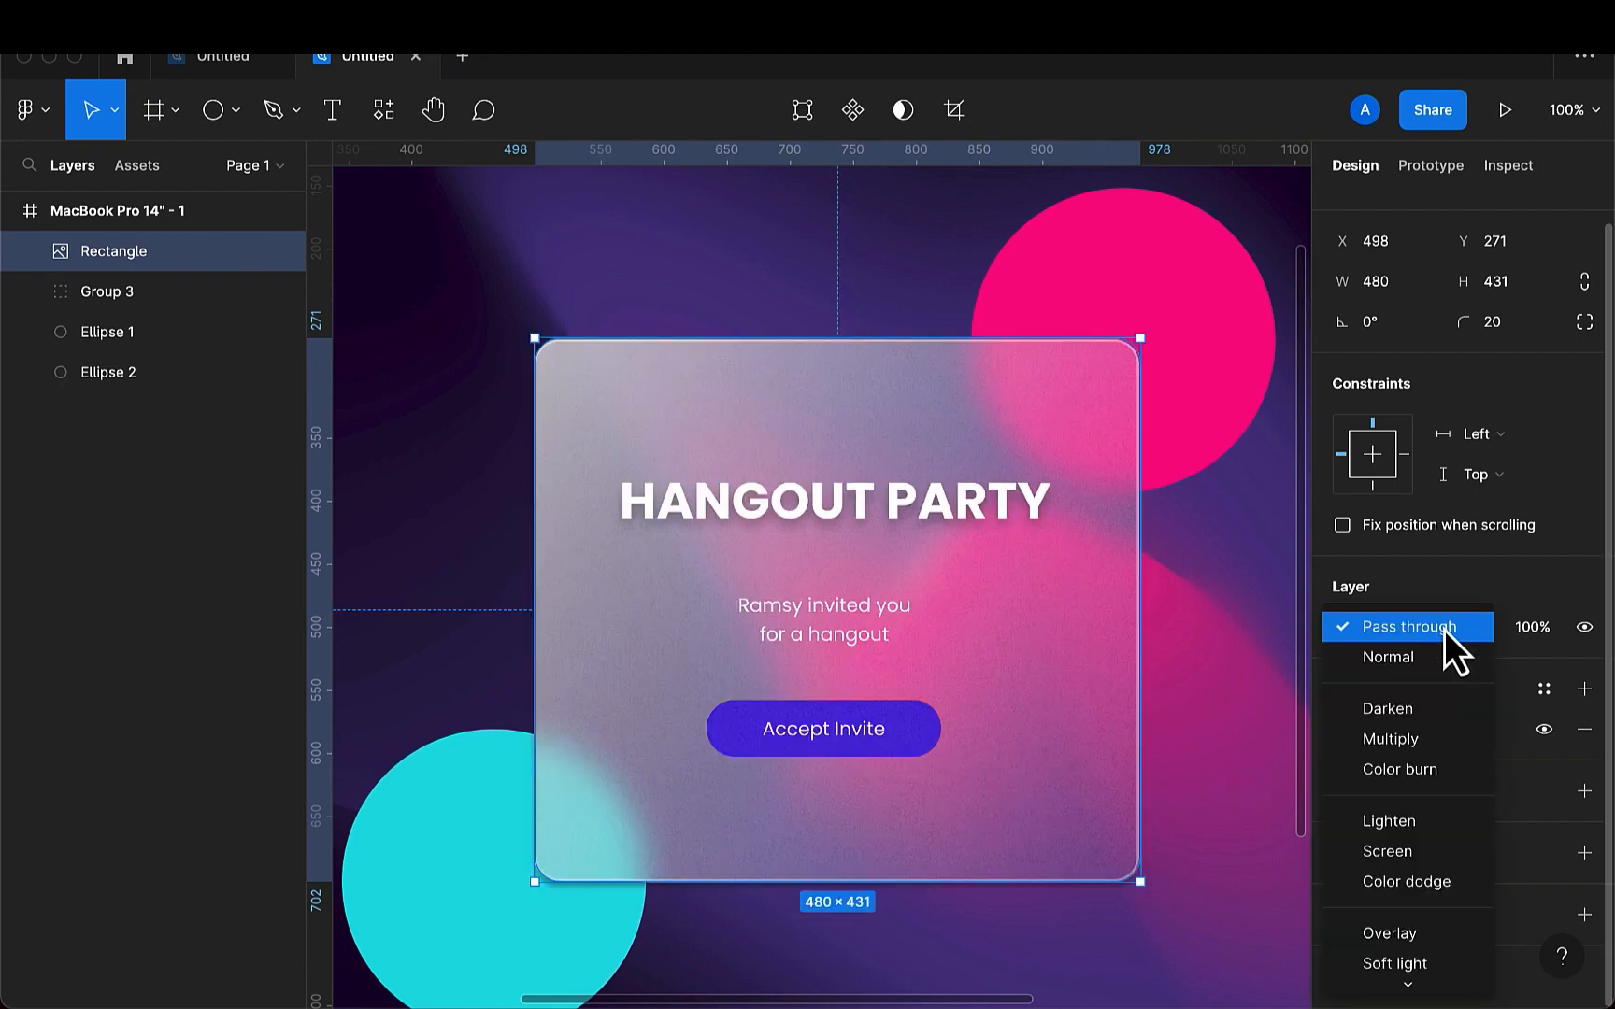
click(1385, 739)
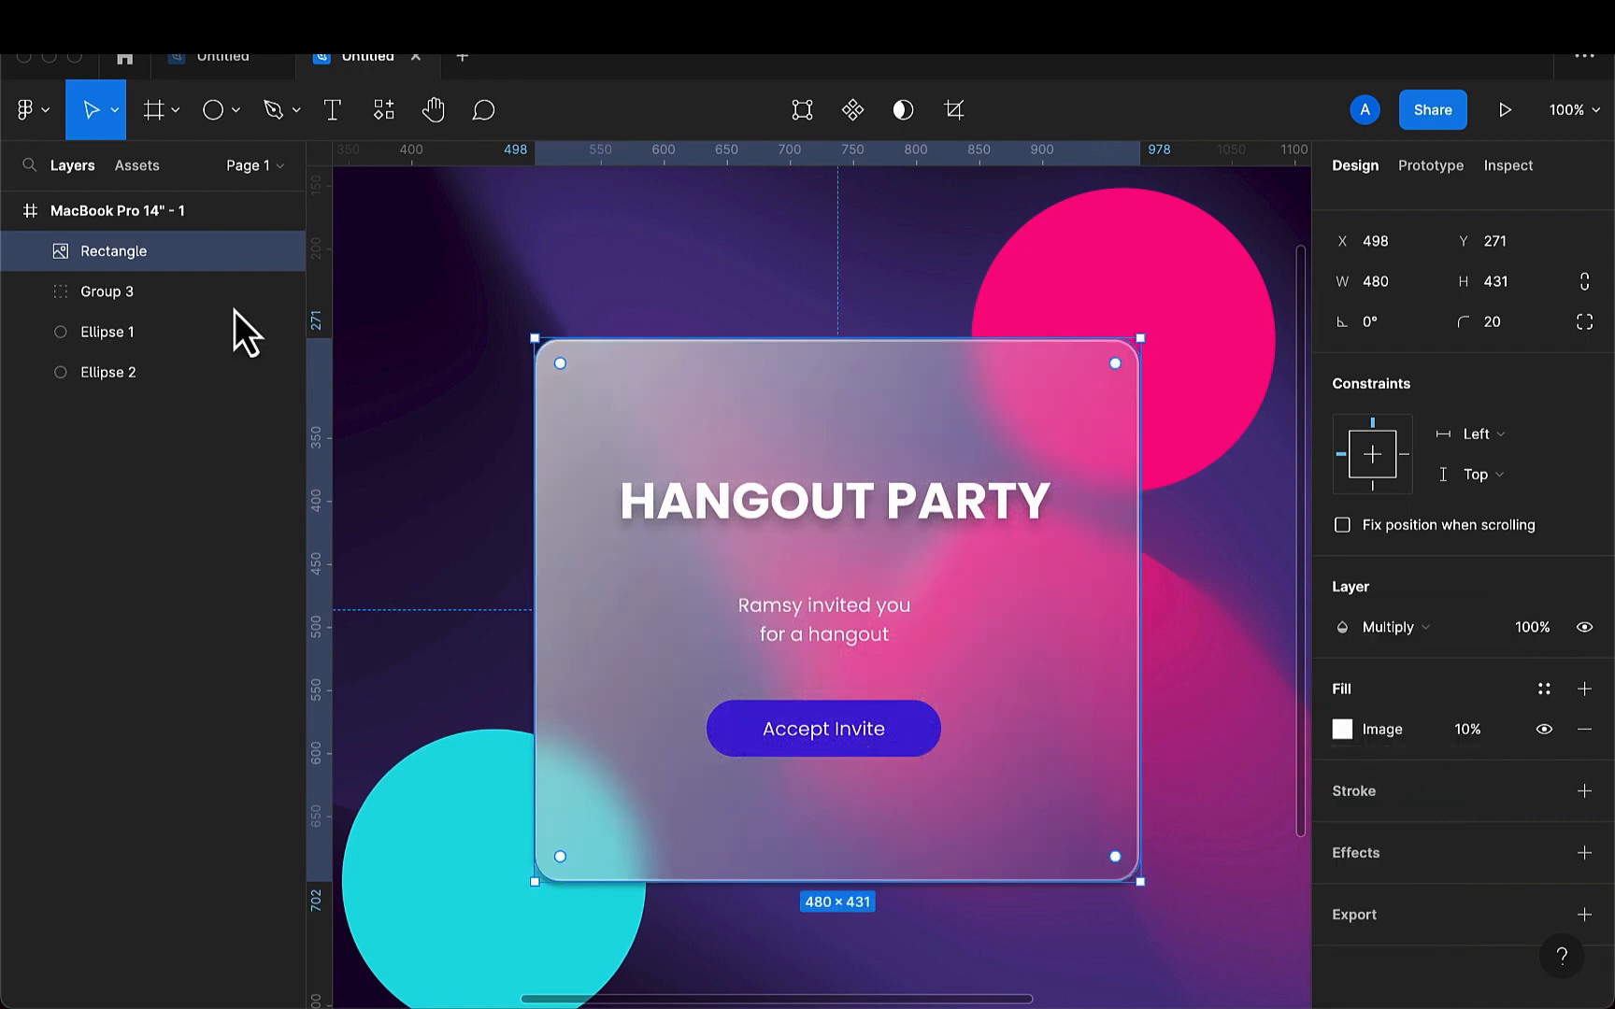
- Move the noise rectangle layer into Group 3 with the other card elements, and collapse the group
click(30, 292)
drag(120, 251, 118, 304)
click(30, 251)
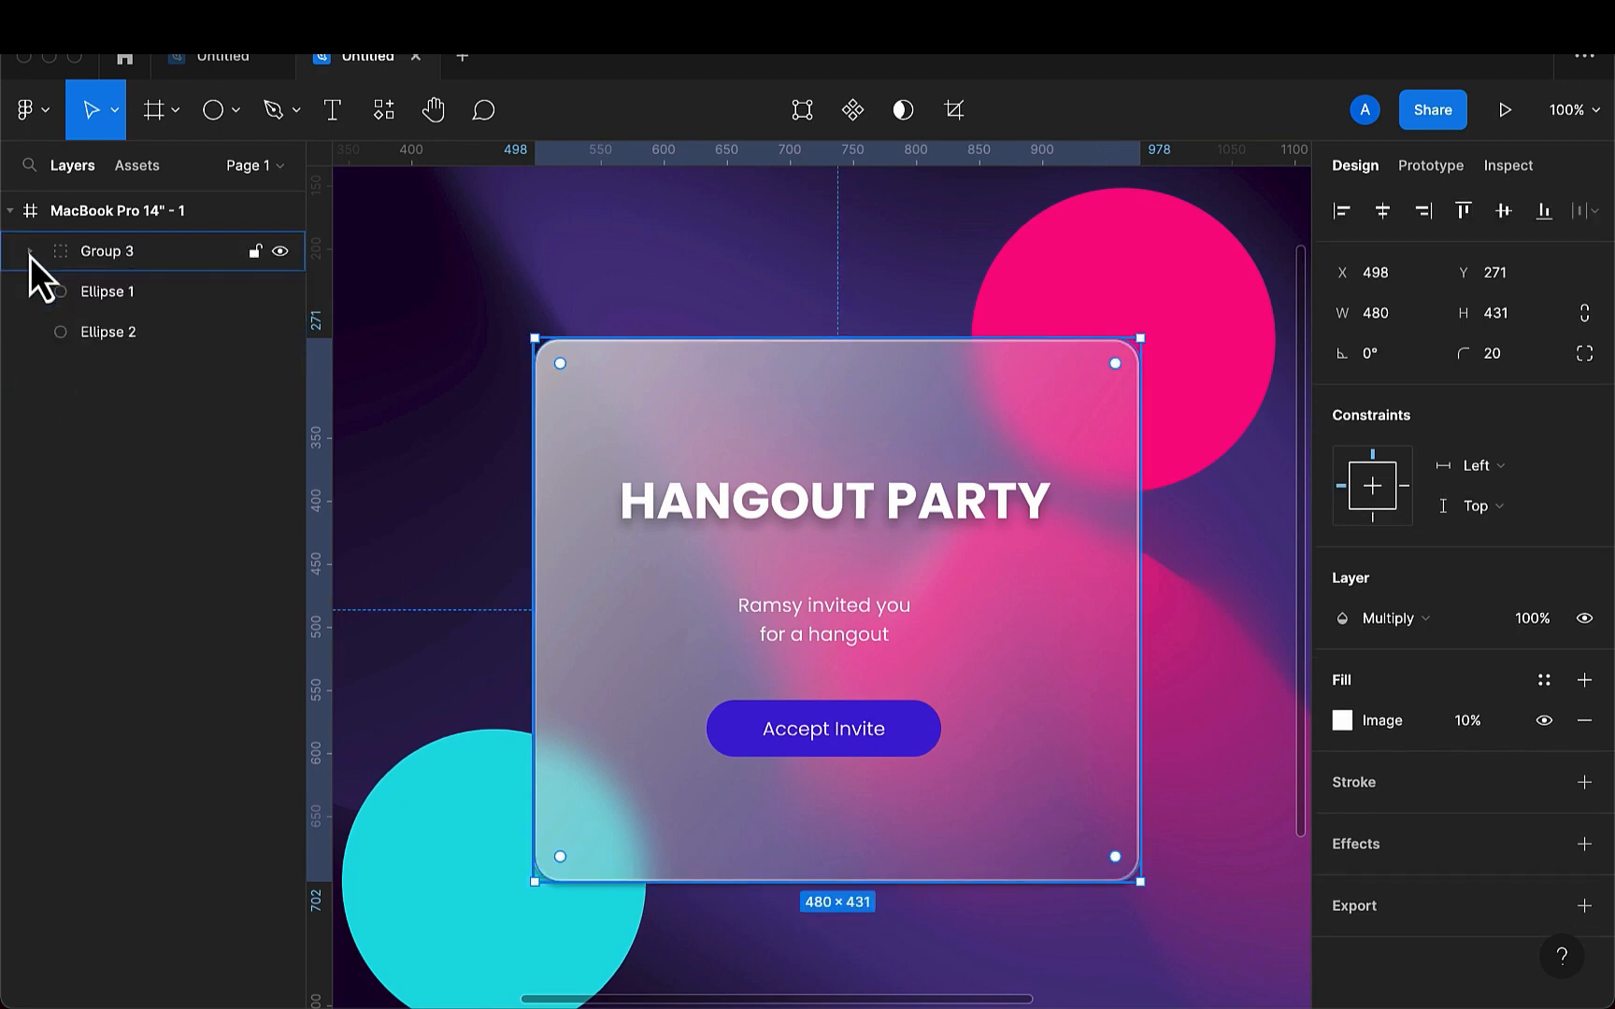
- Move the card group slightly toward the pink circle, to about X 516, Y 275 in the frame
click(456, 358)
scroll(455, 358, down, 5)
scroll(454, 360, down, 2)
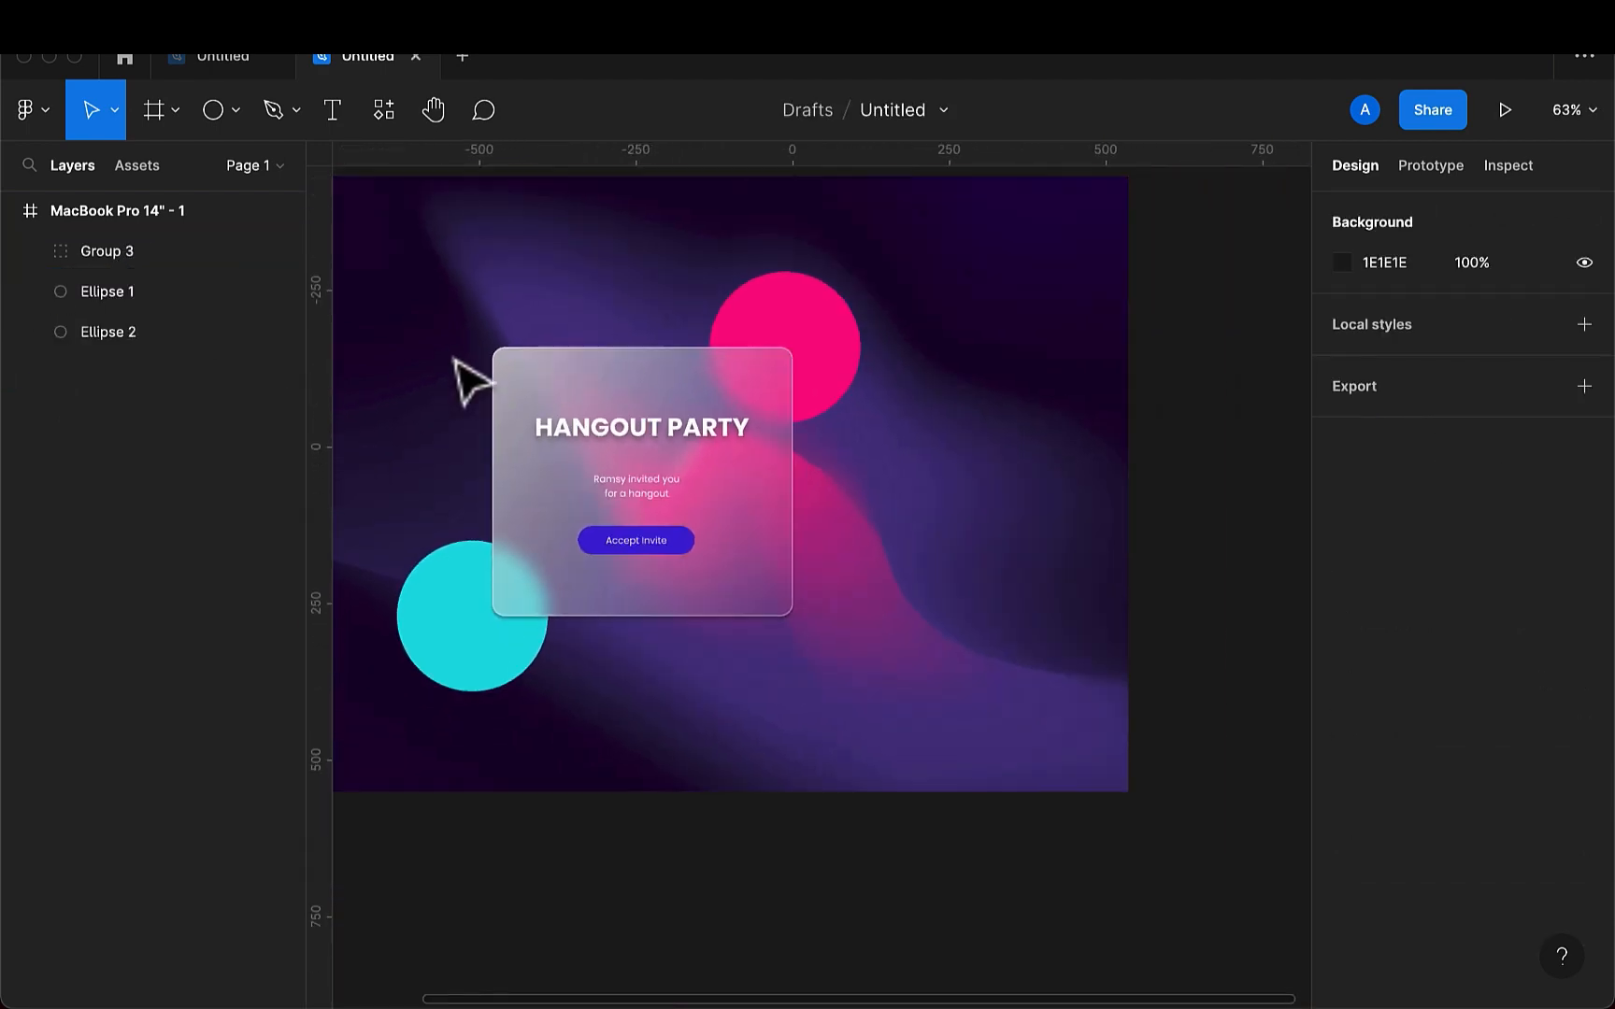
scroll(454, 360, left, 3)
scroll(454, 359, up, 2)
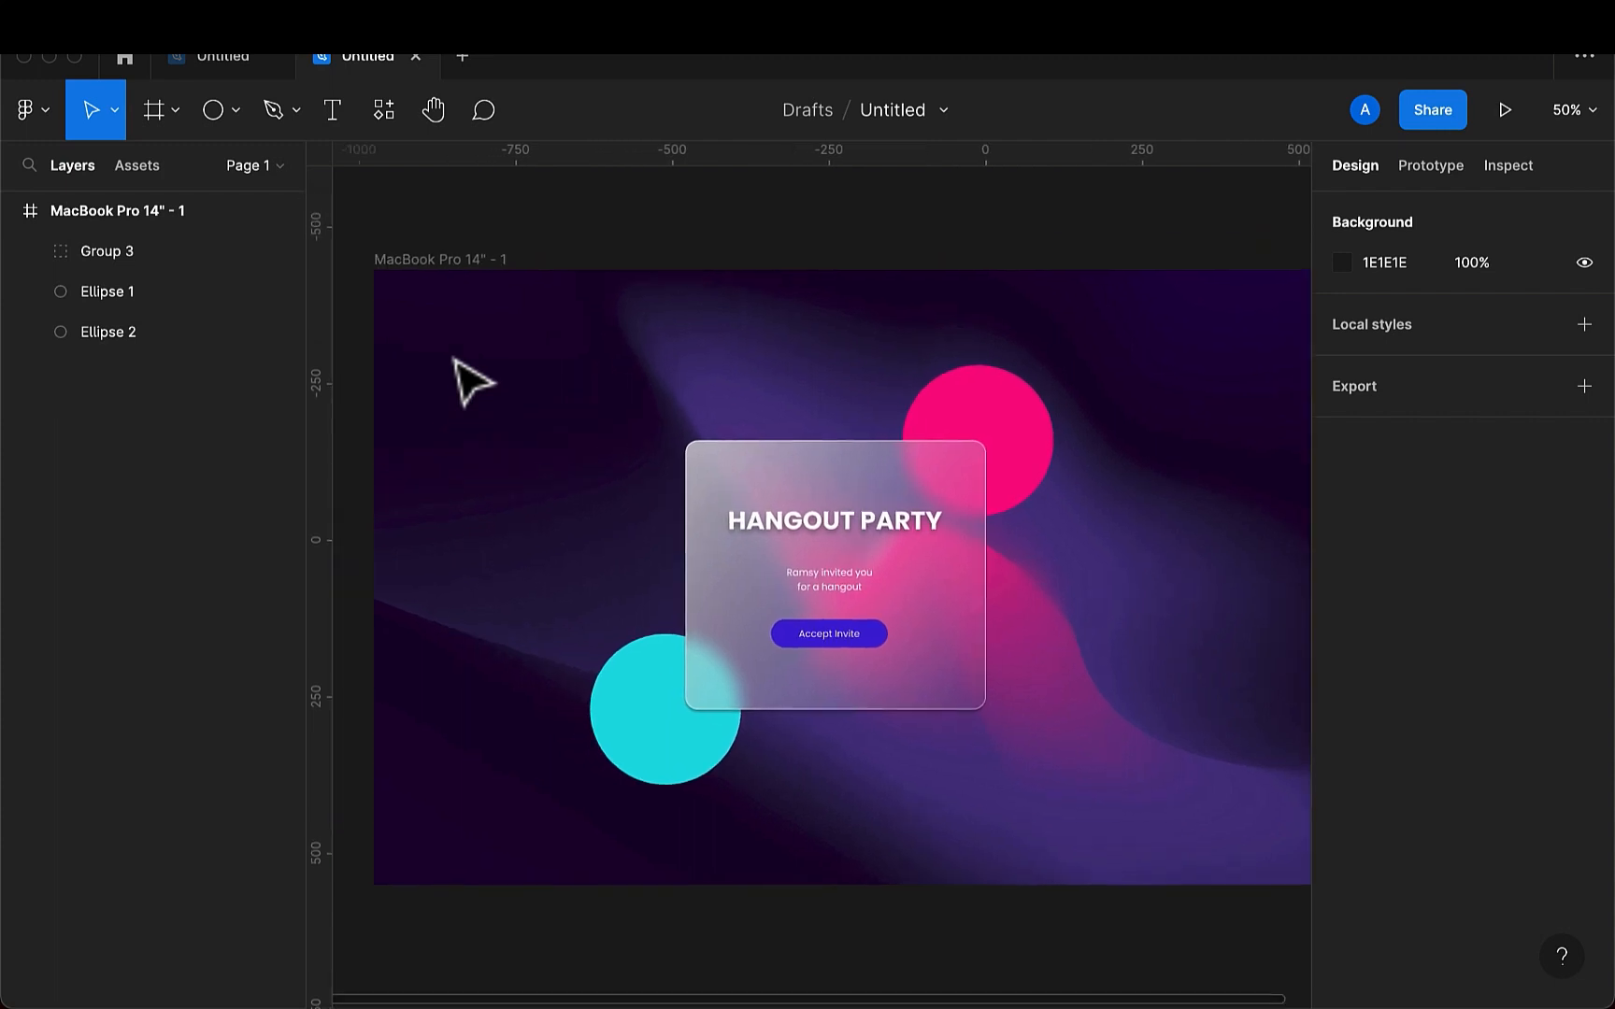
scroll(468, 375, down, 4)
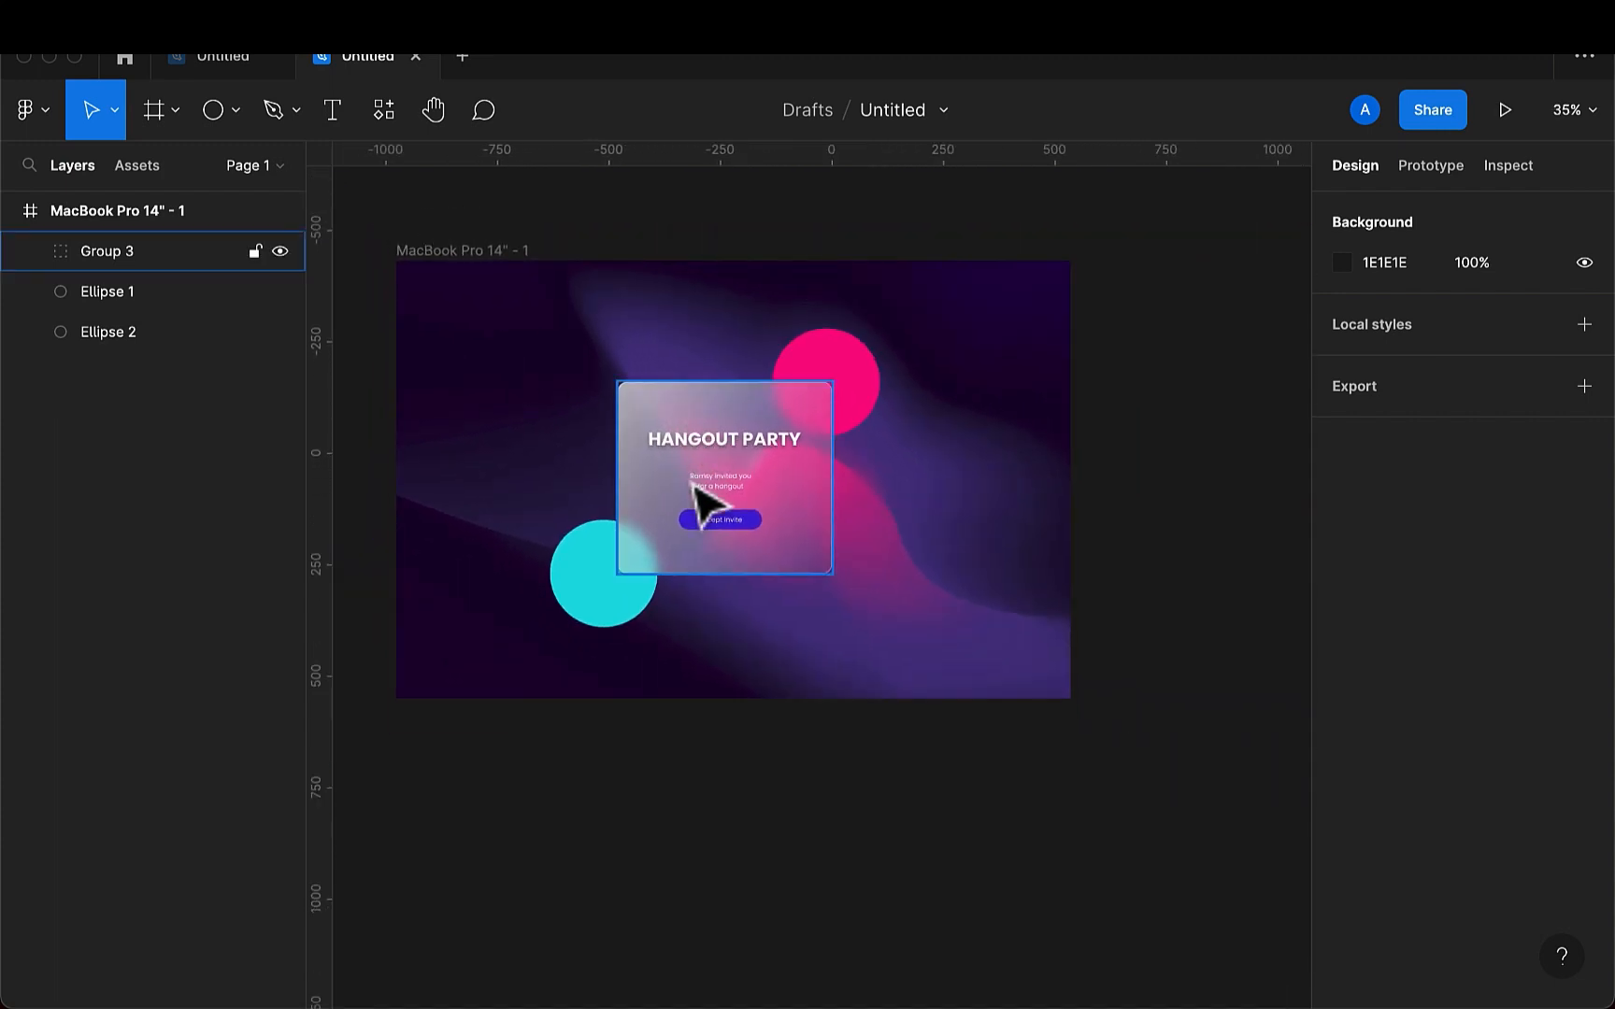
mouse_move(785, 542)
mouse_down()
mouse_move(865, 583)
mouse_move(695, 581)
mouse_move(605, 547)
mouse_move(547, 573)
mouse_move(573, 619)
mouse_move(750, 569)
mouse_move(732, 509)
mouse_move(666, 443)
mouse_move(898, 462)
mouse_move(782, 566)
mouse_move(753, 547)
mouse_move(787, 526)
mouse_up()
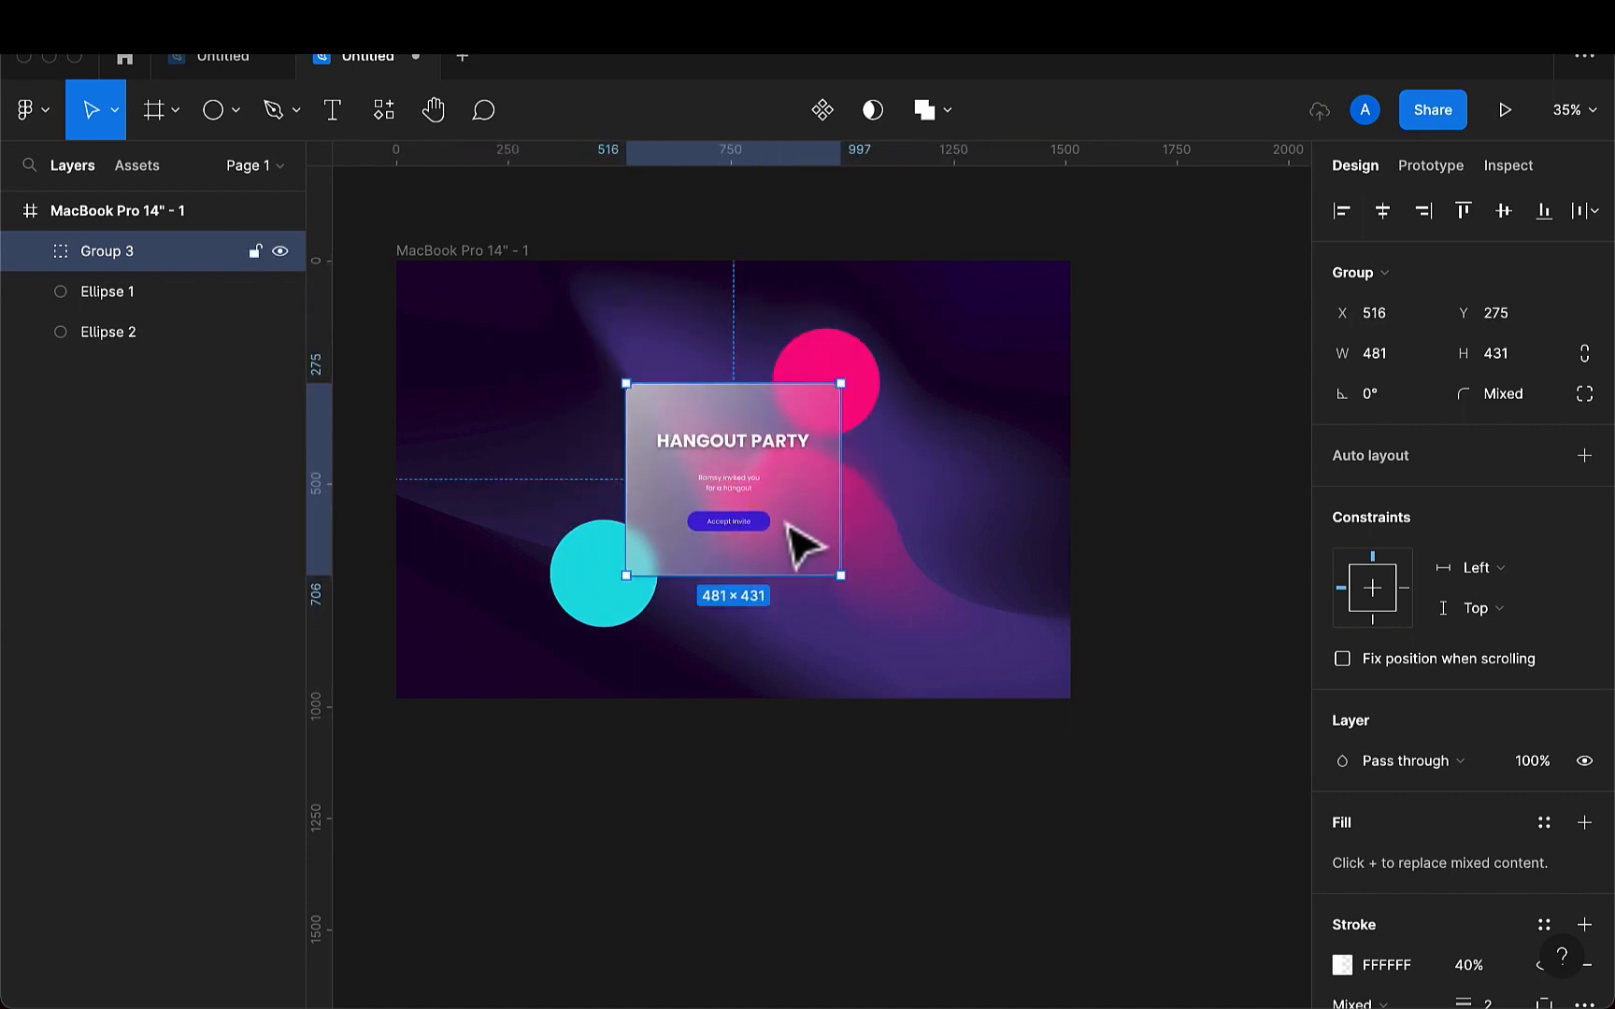